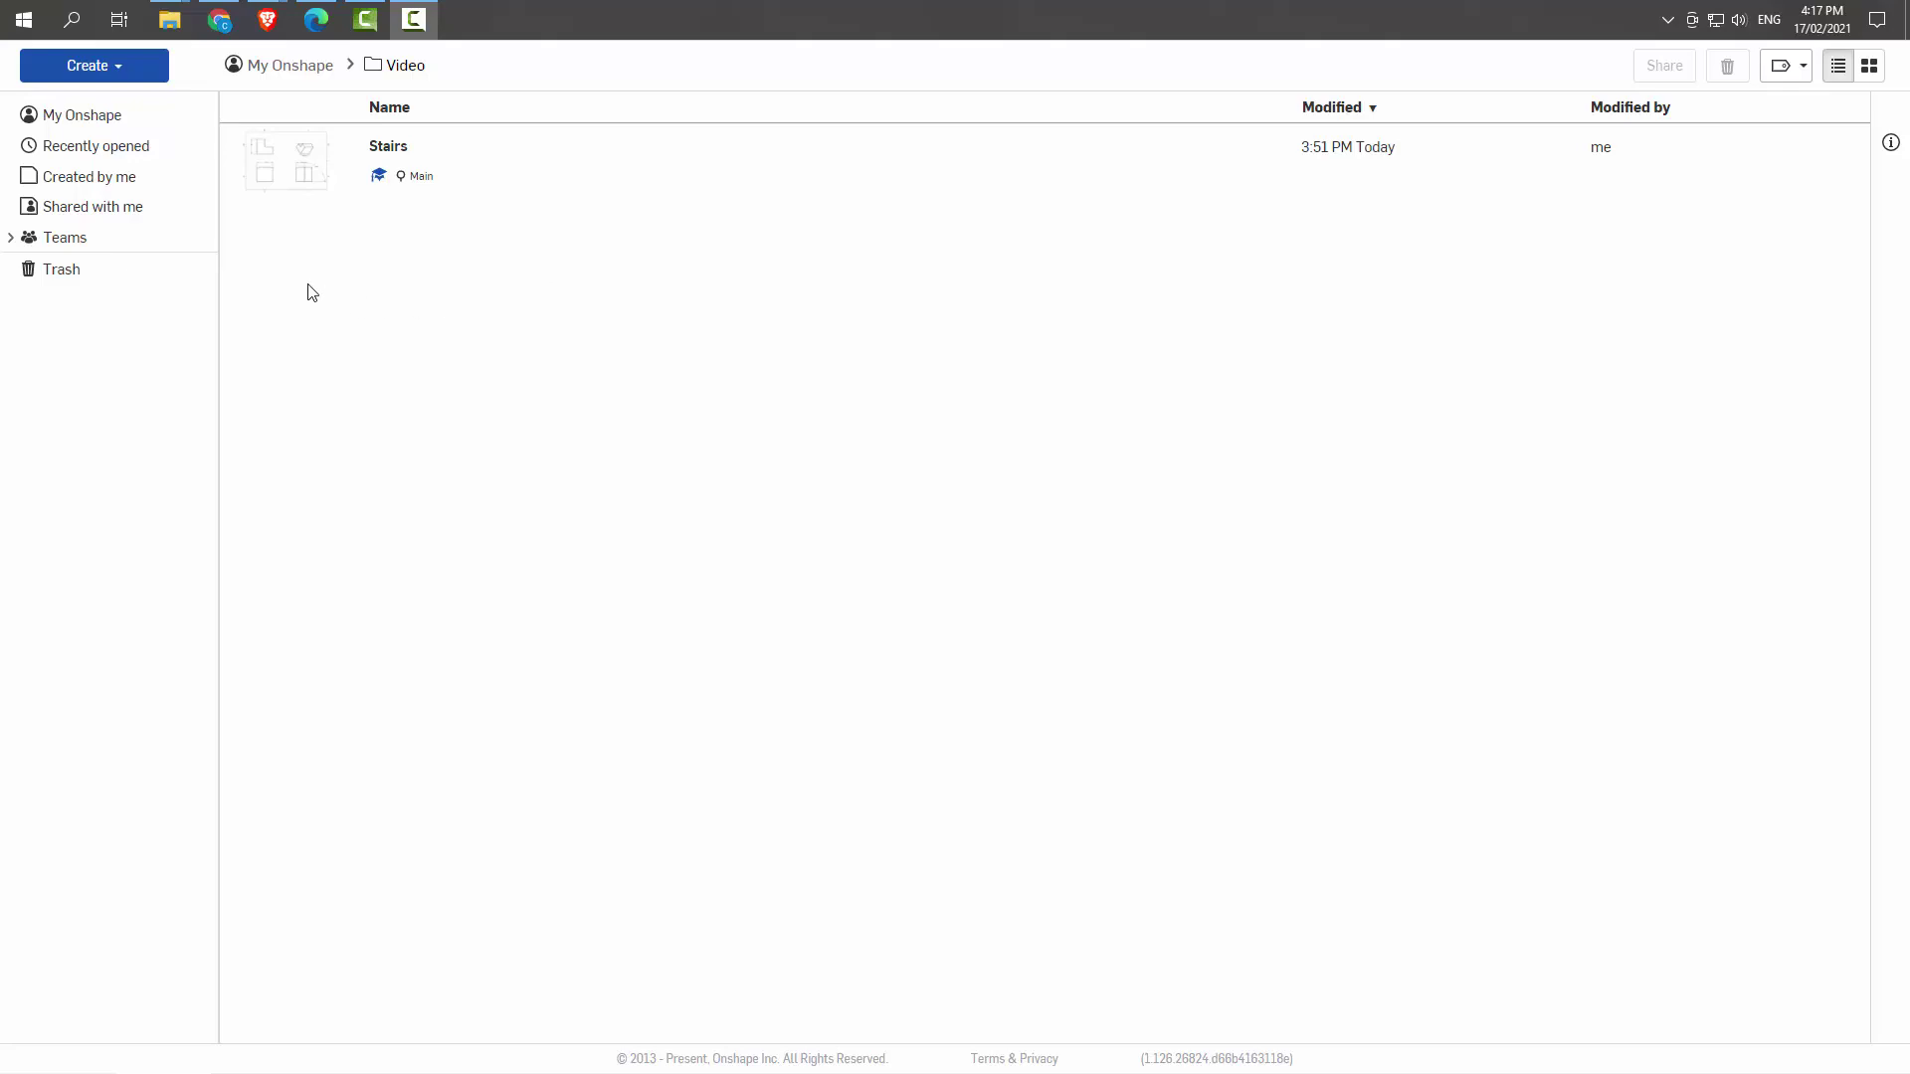
Create a new document named "Pencil Caddy" in the Video folder
click(118, 67)
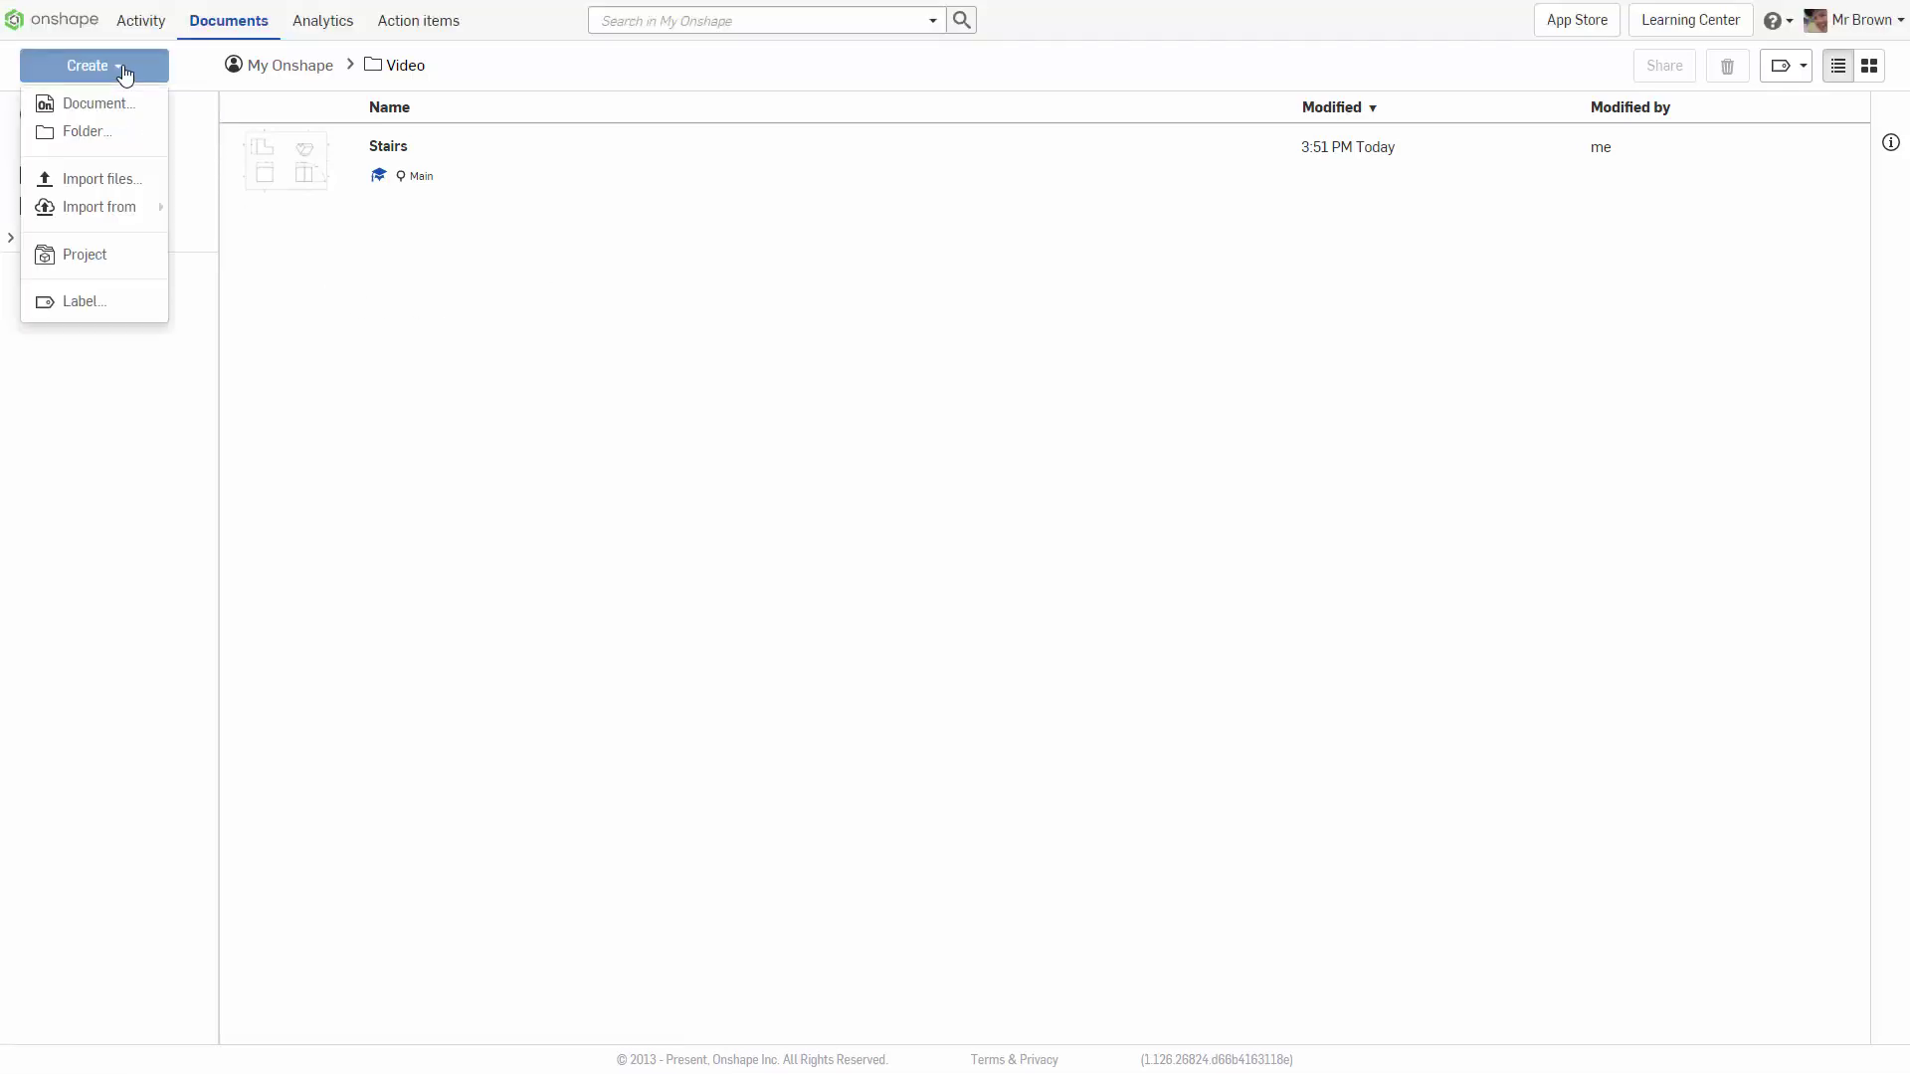
click(88, 104)
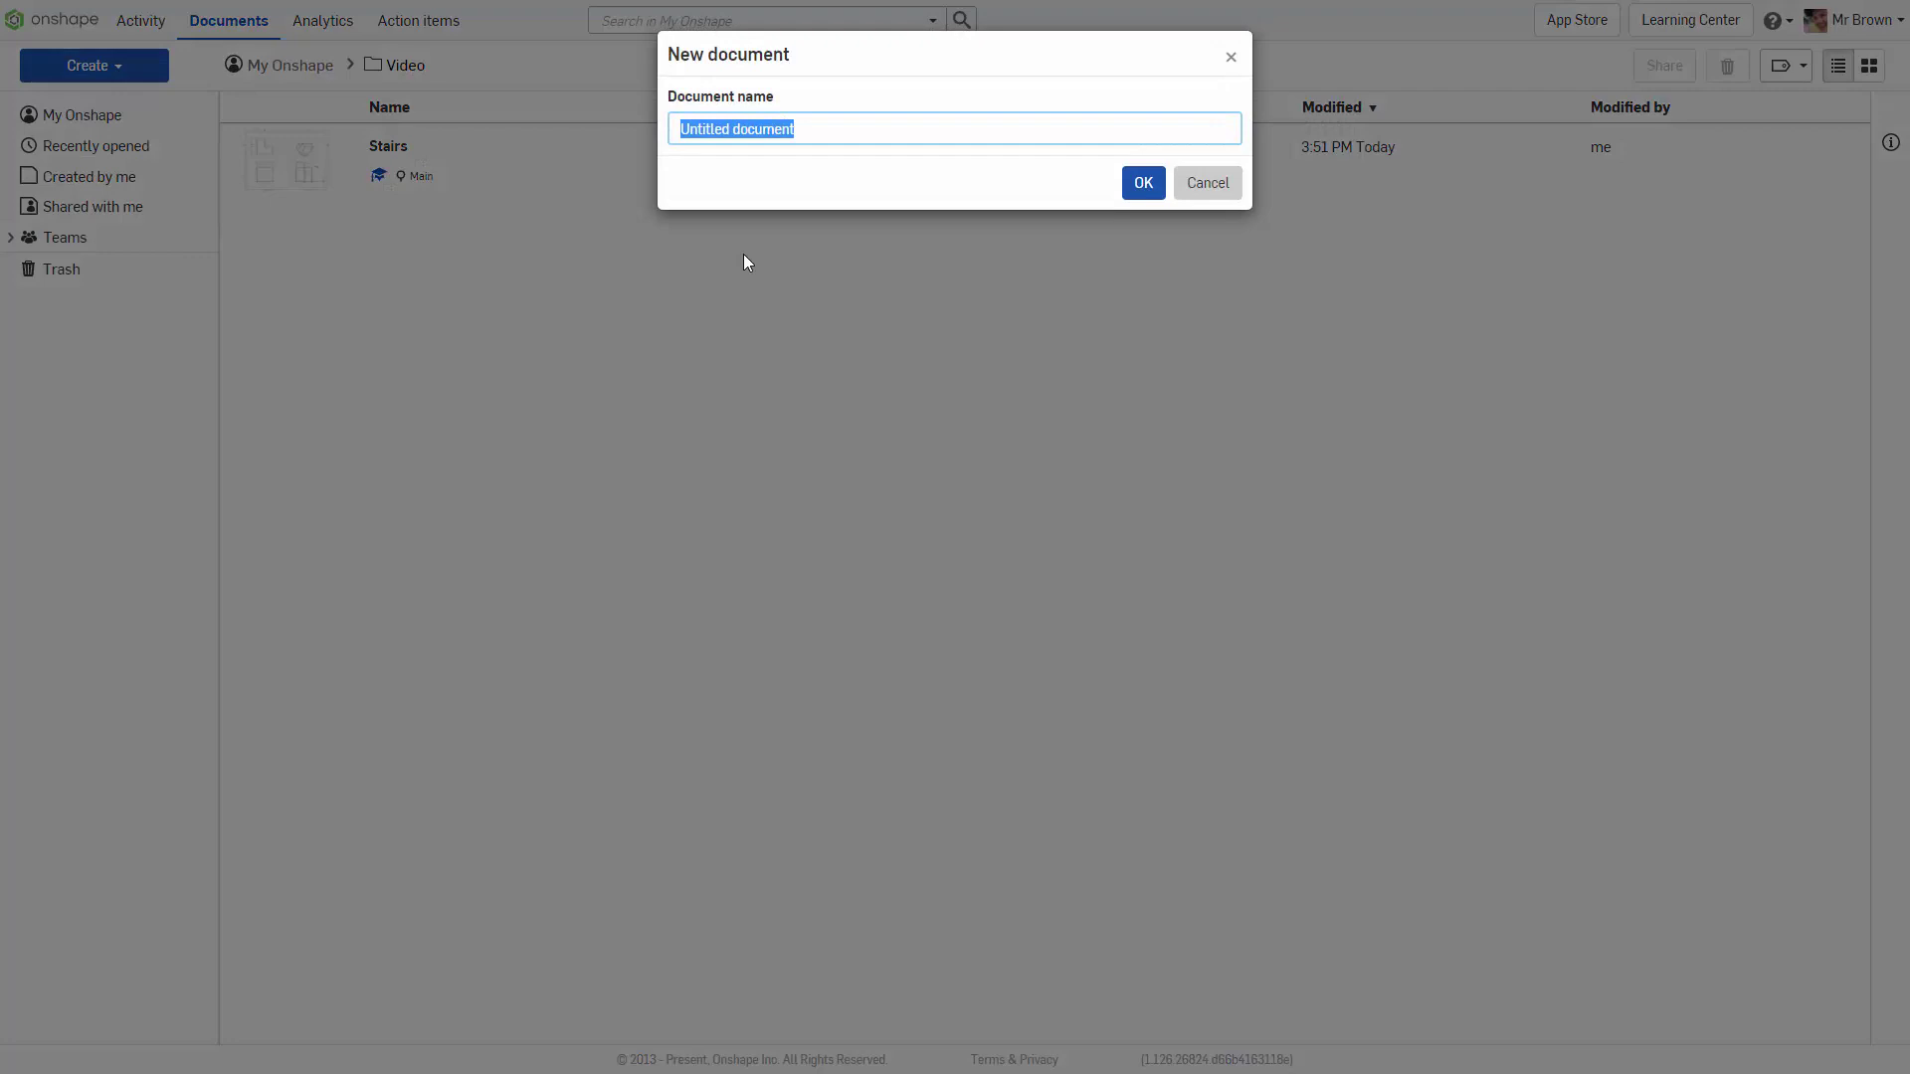
text(Pencil Caddy)
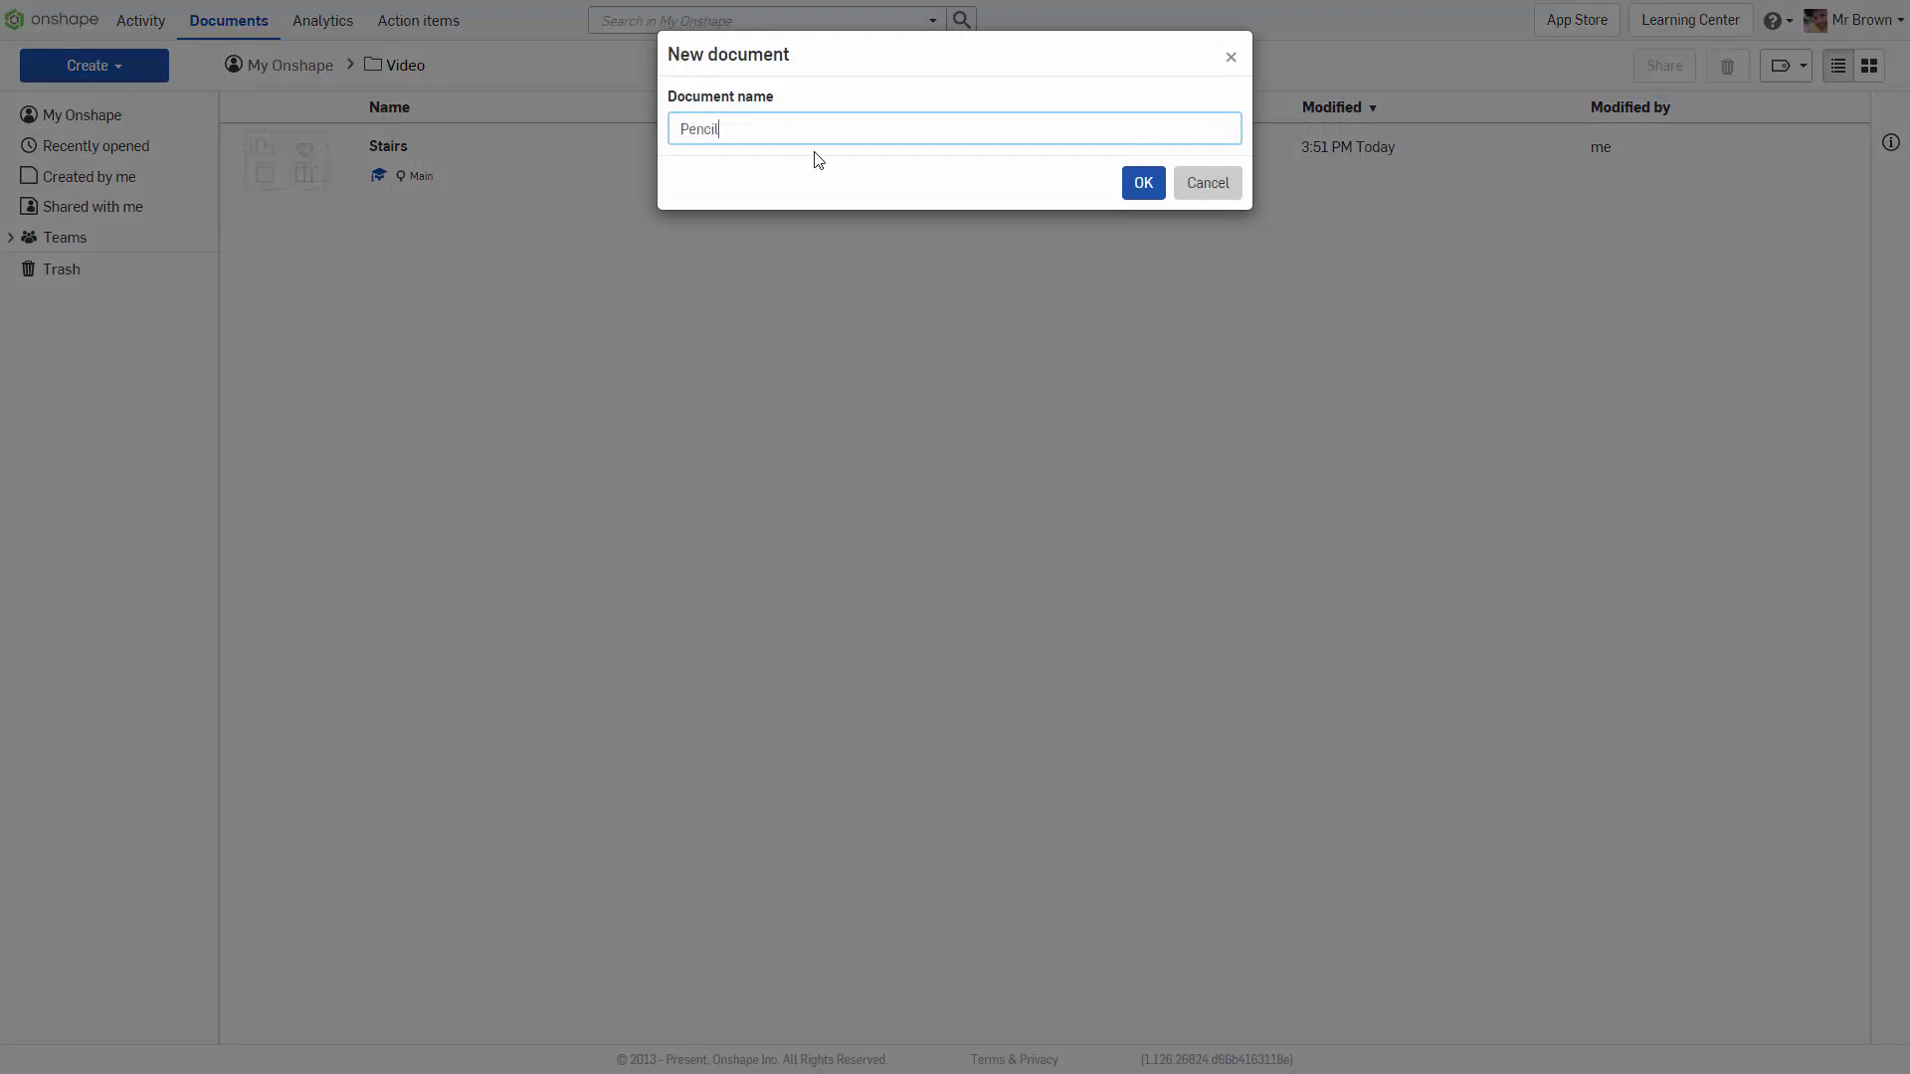
click(1140, 188)
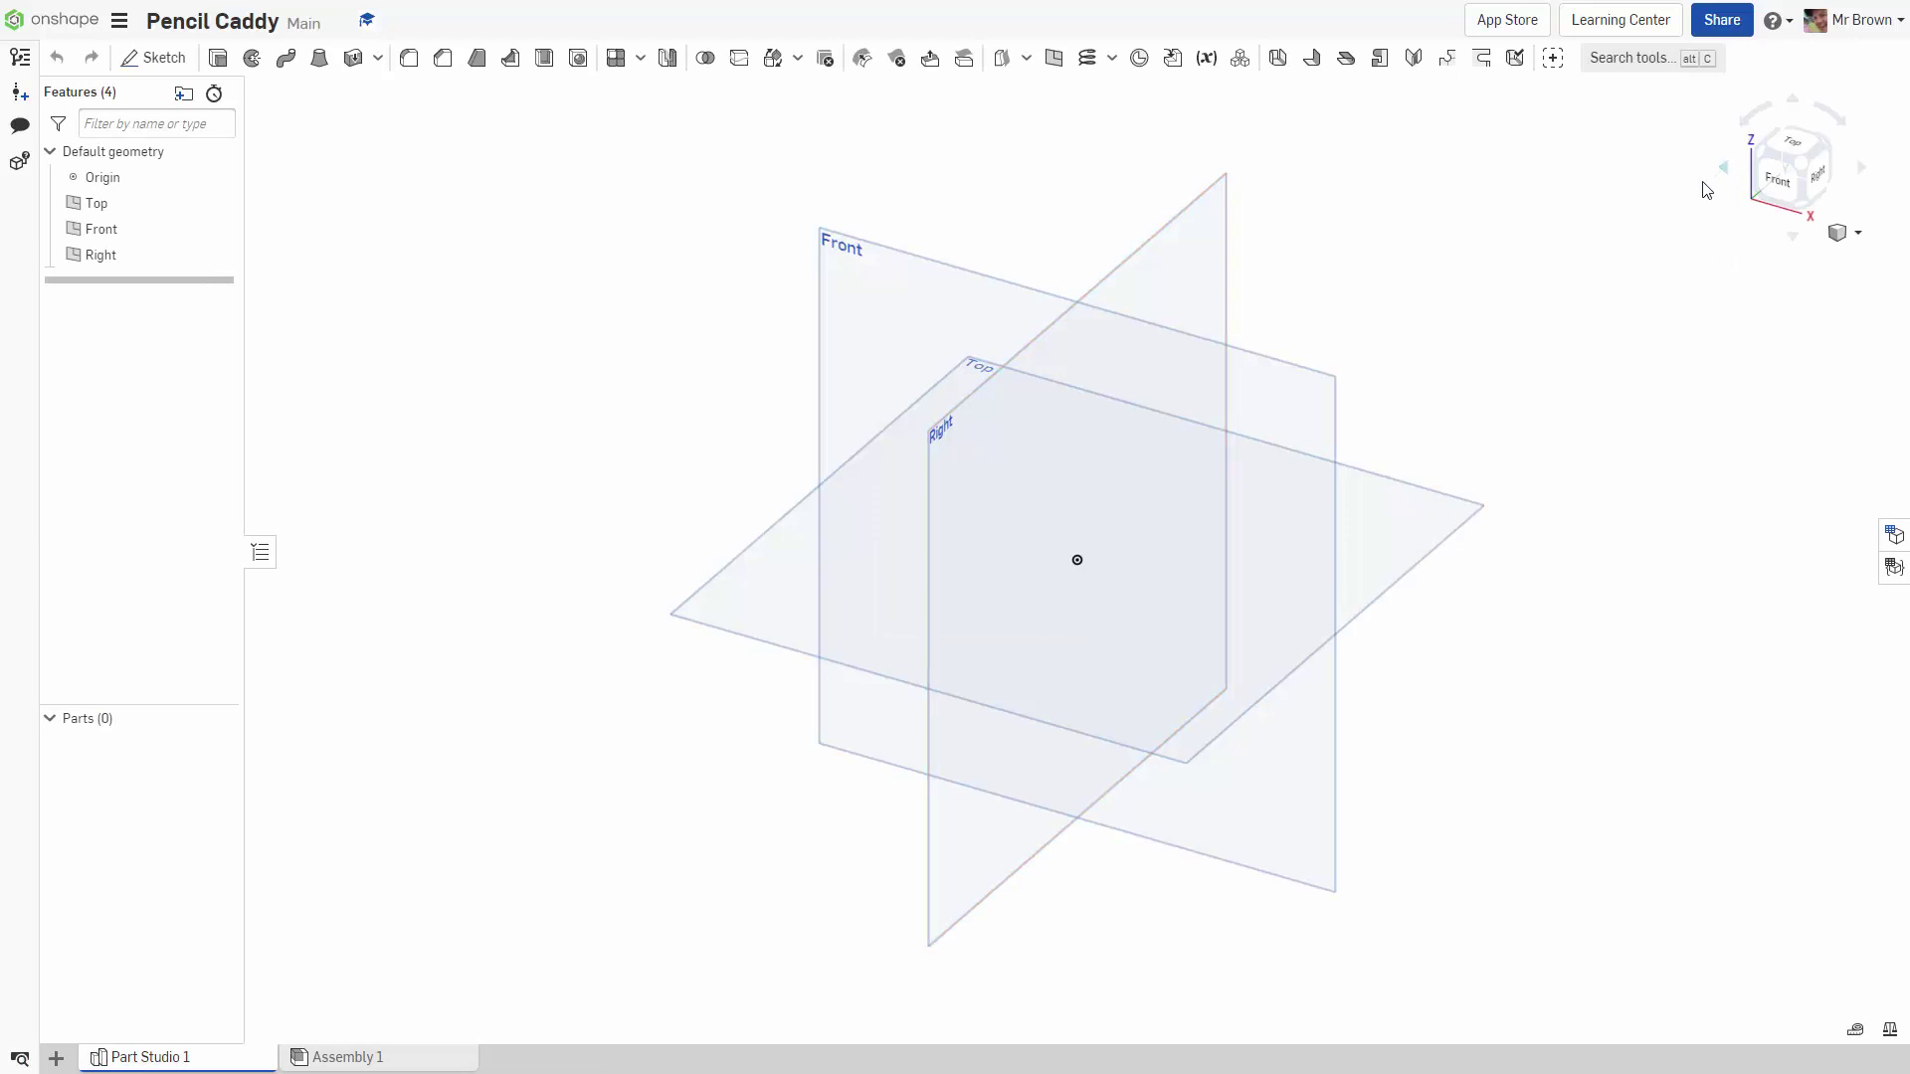
Orient the view to Top and start a new sketch on the Top plane
click(1801, 149)
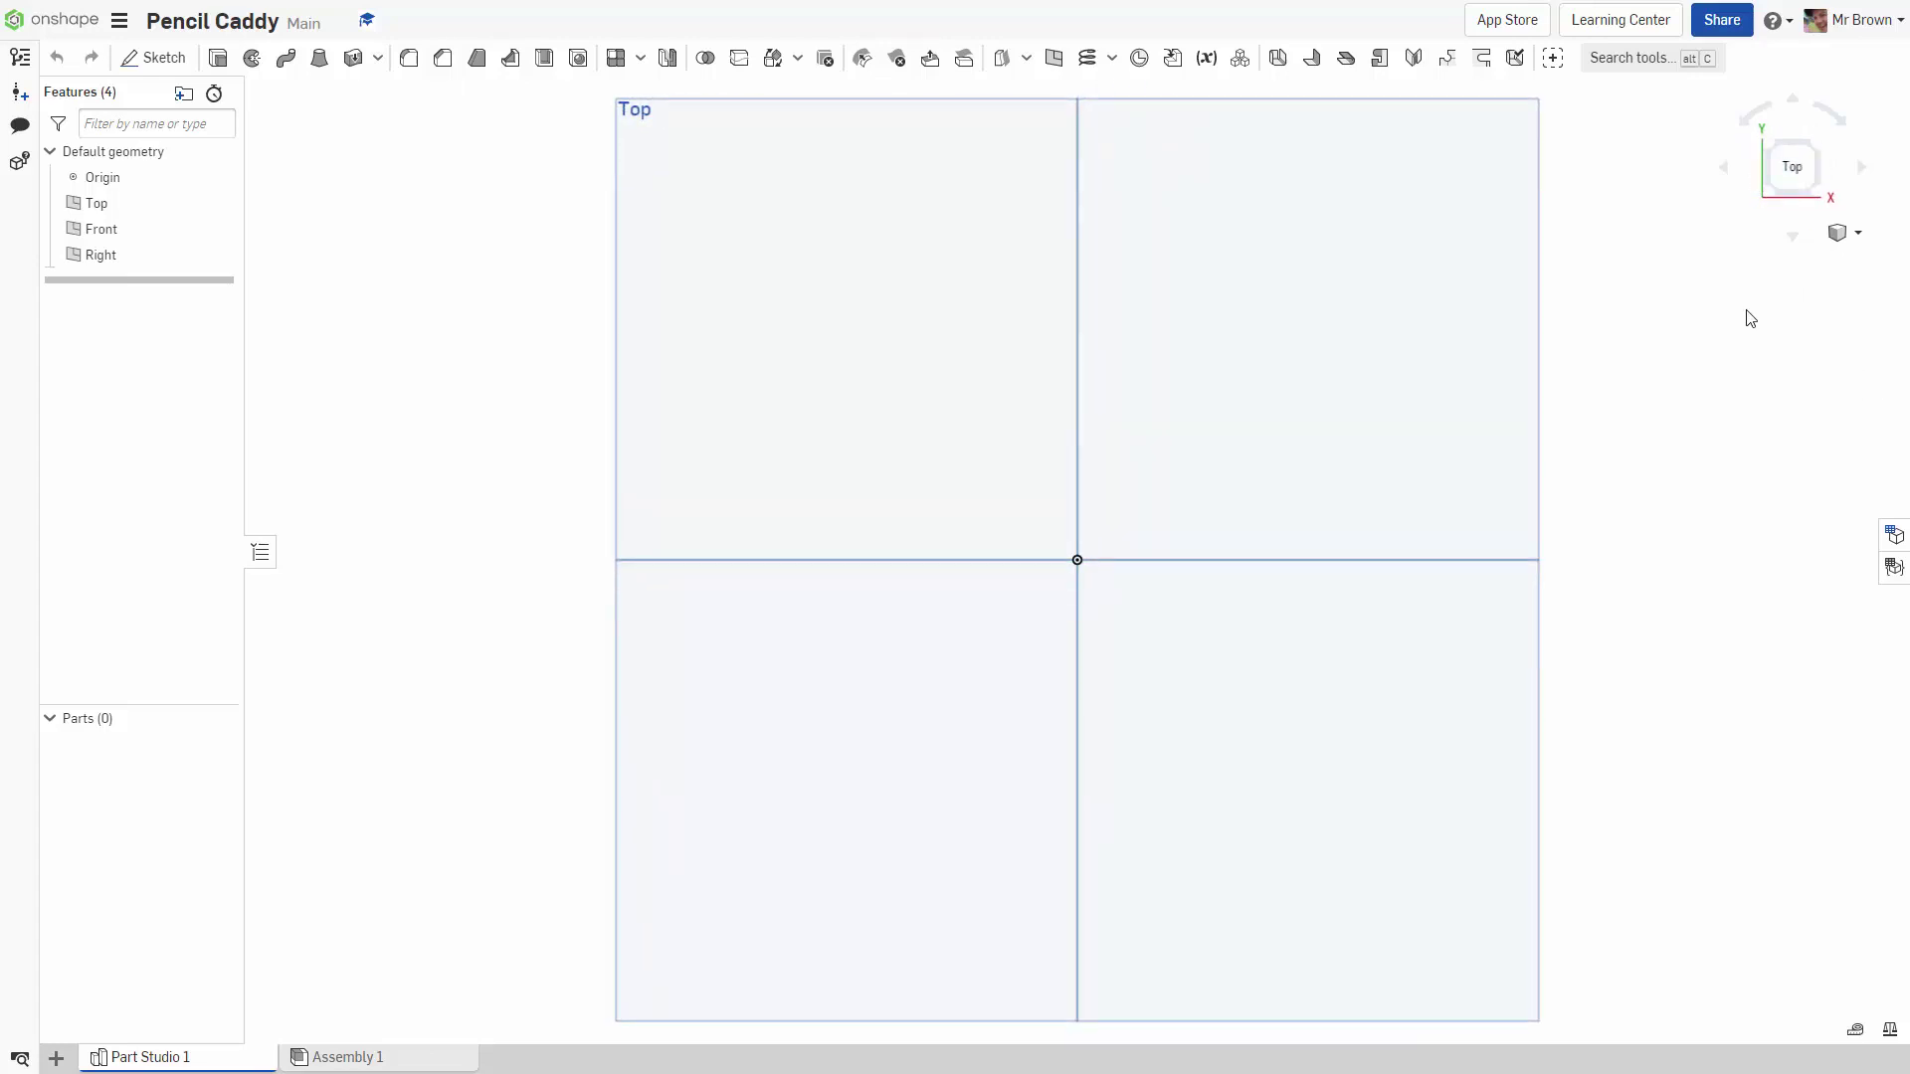
right_drag(1774, 298, 1778, 234)
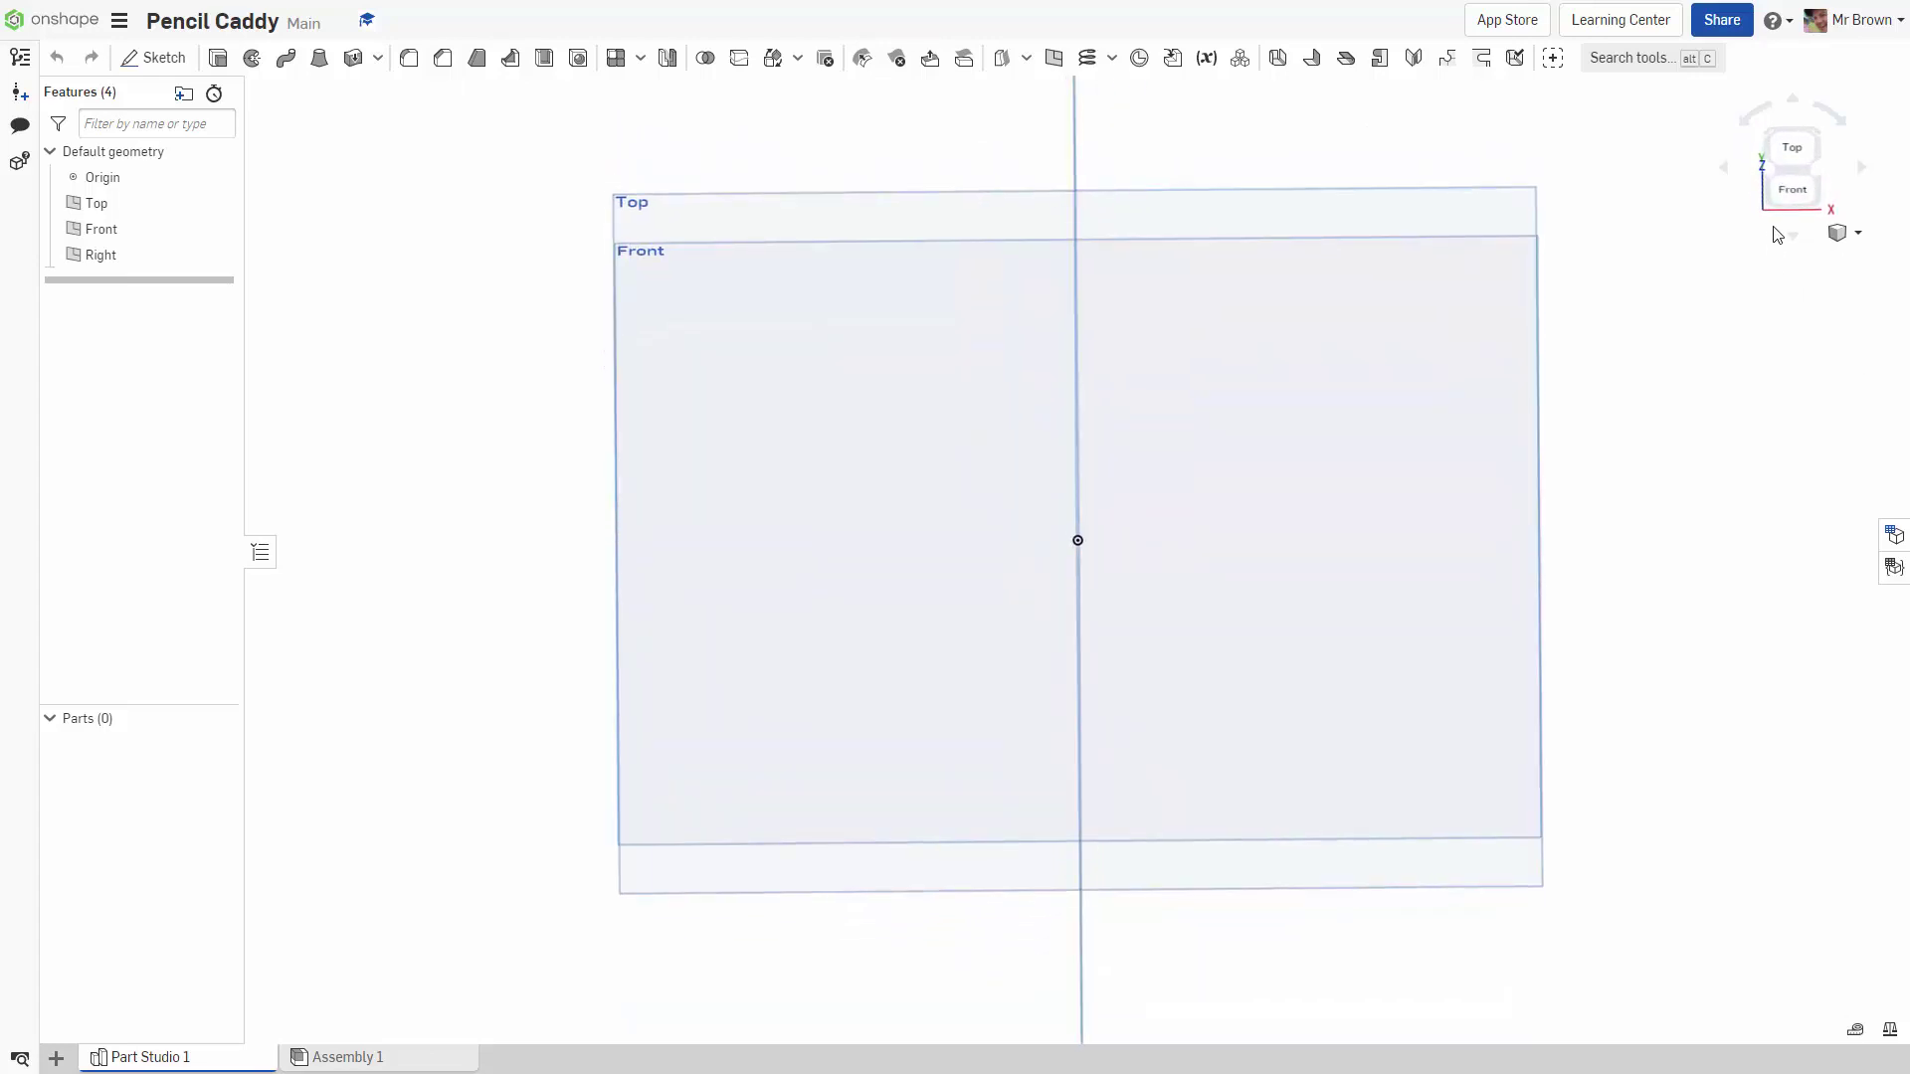
click(1795, 151)
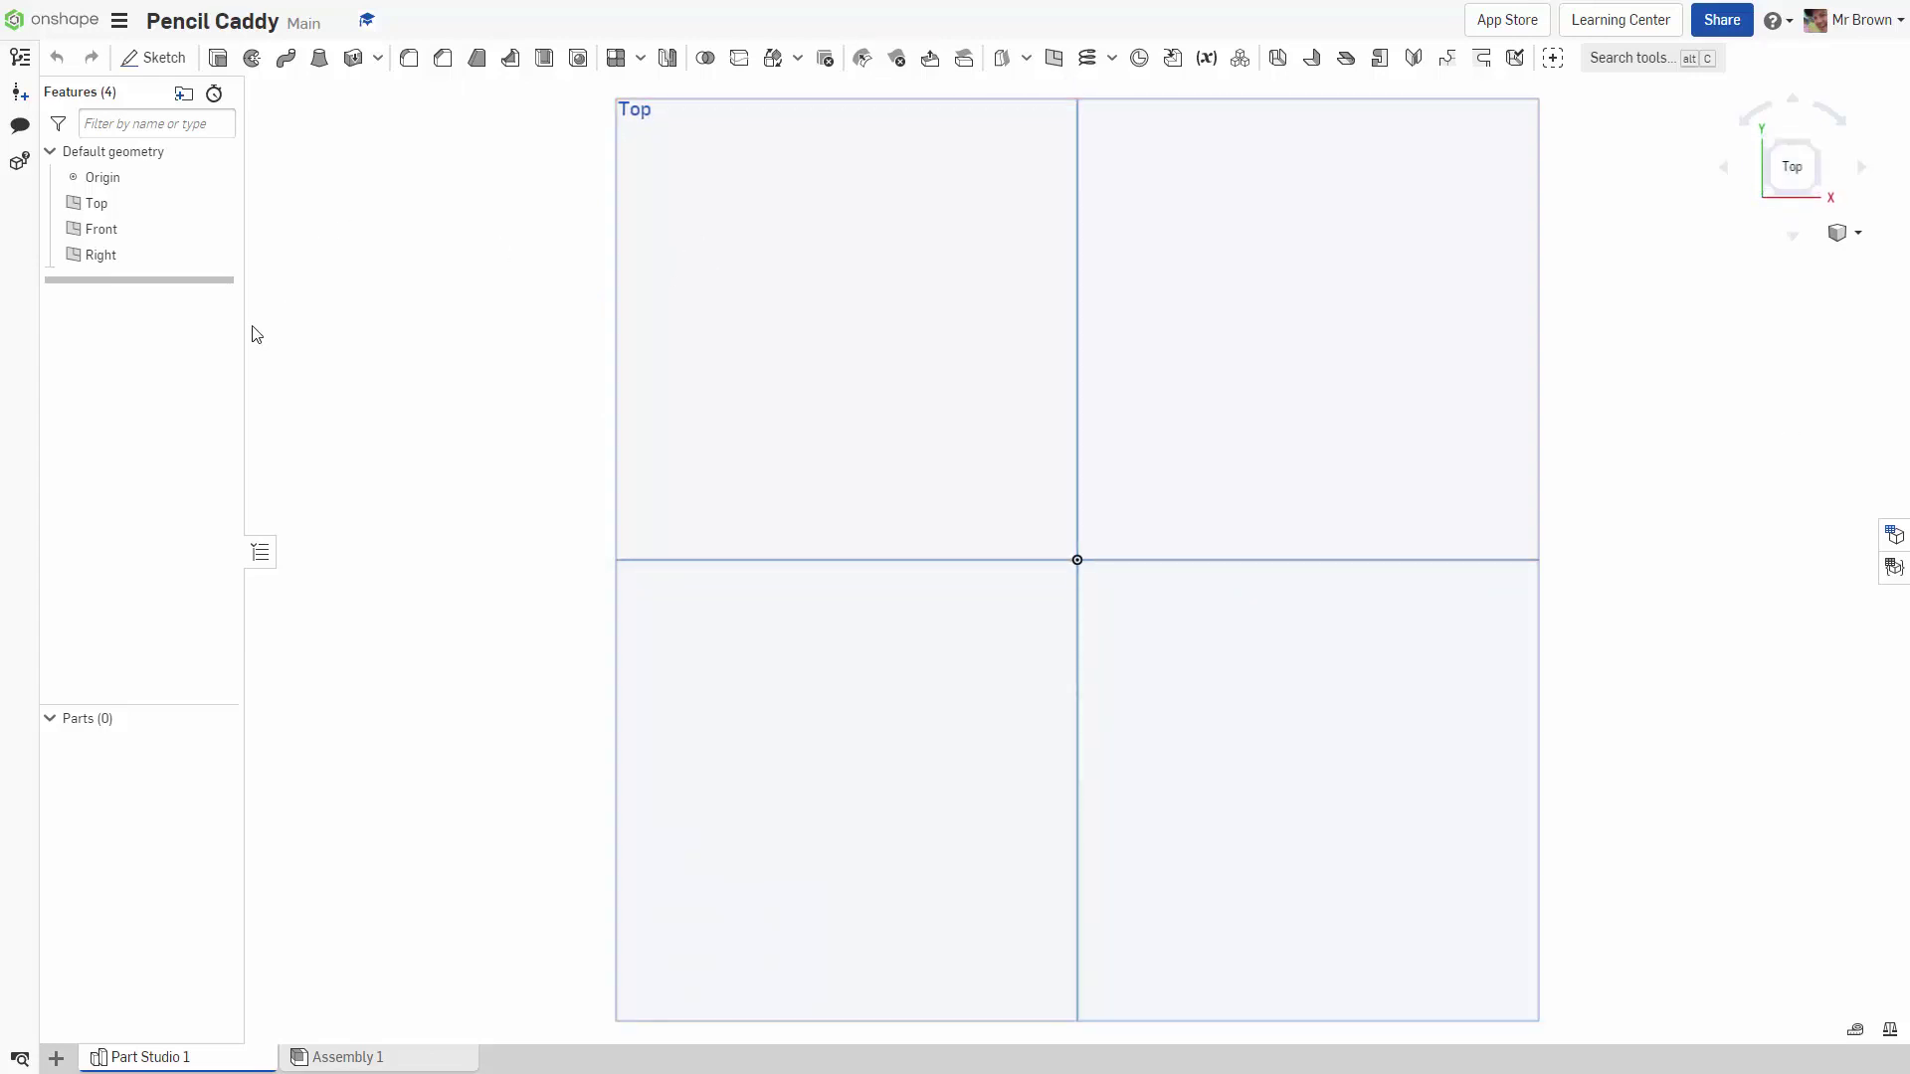
click(150, 59)
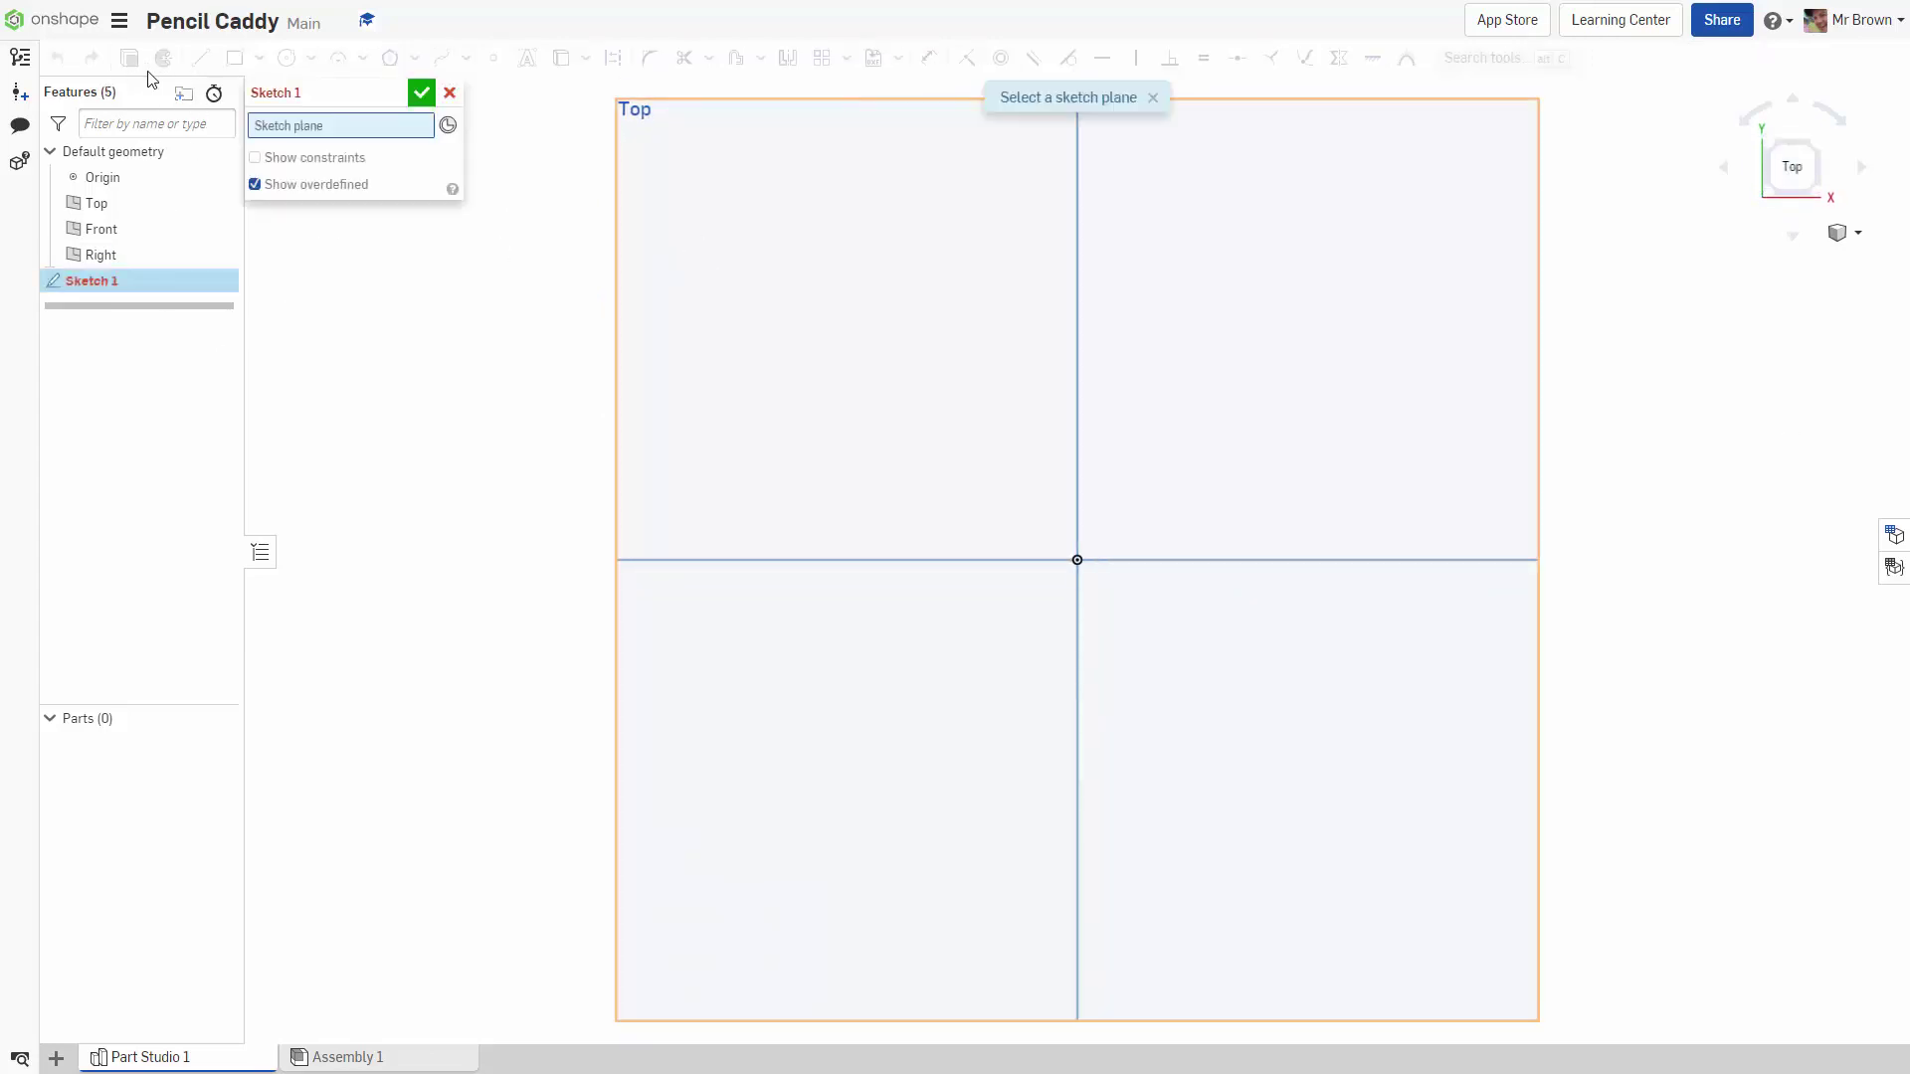
click(784, 318)
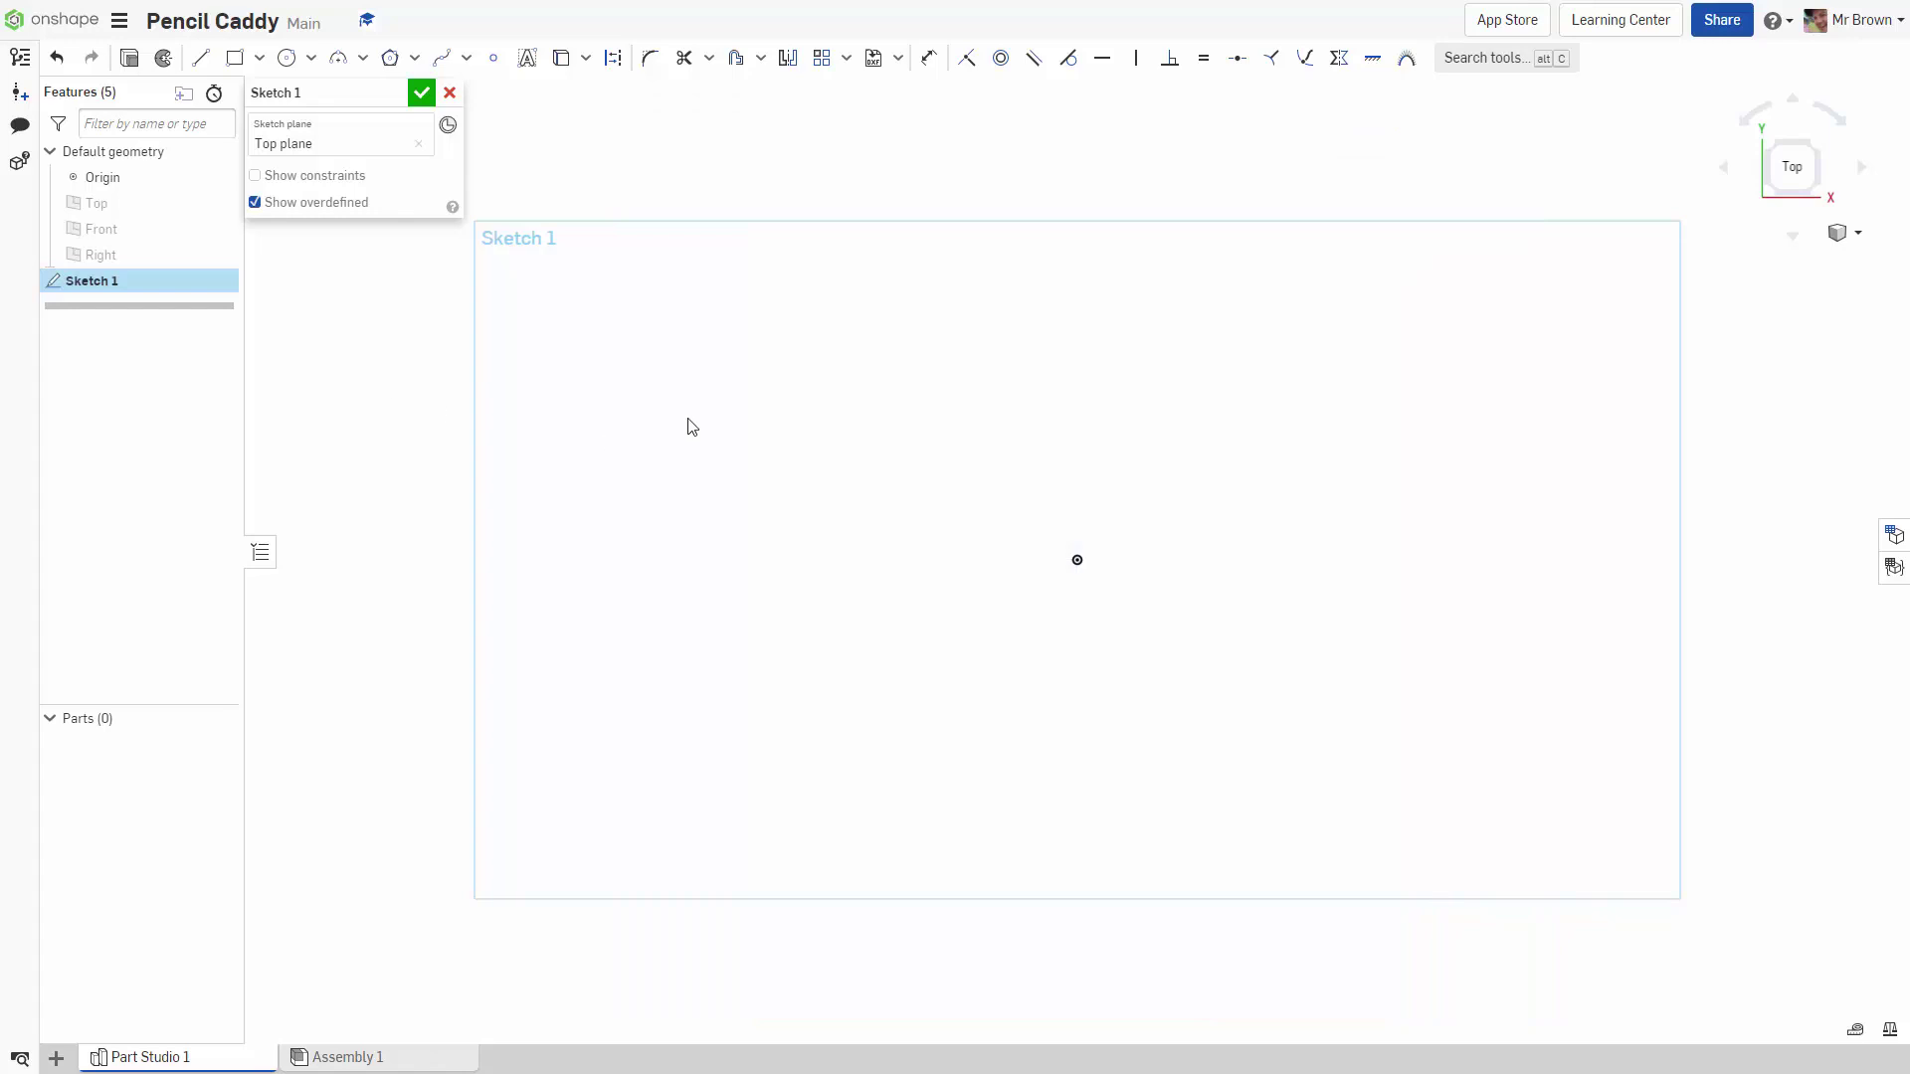
Sketch a center point rectangle on the origin with a height of 70 and a width of 87
click(259, 60)
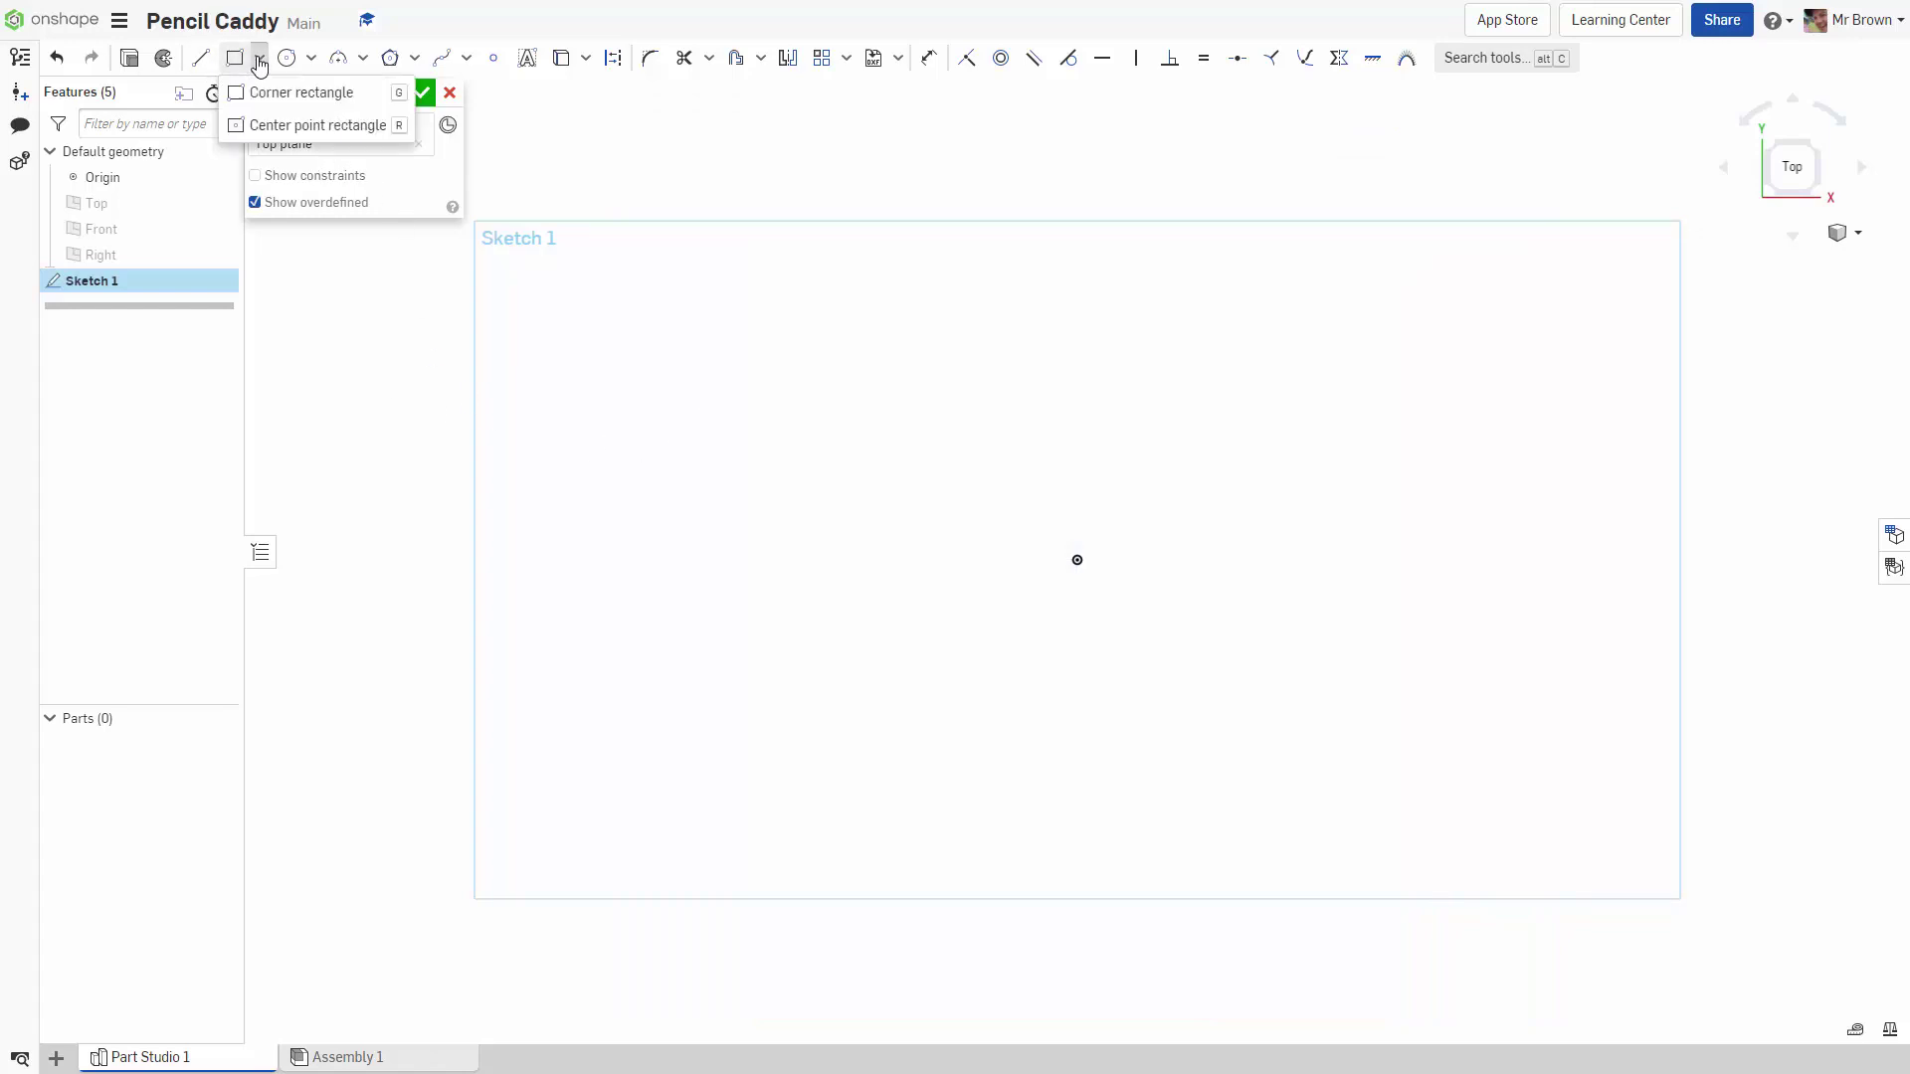
click(310, 125)
click(1078, 560)
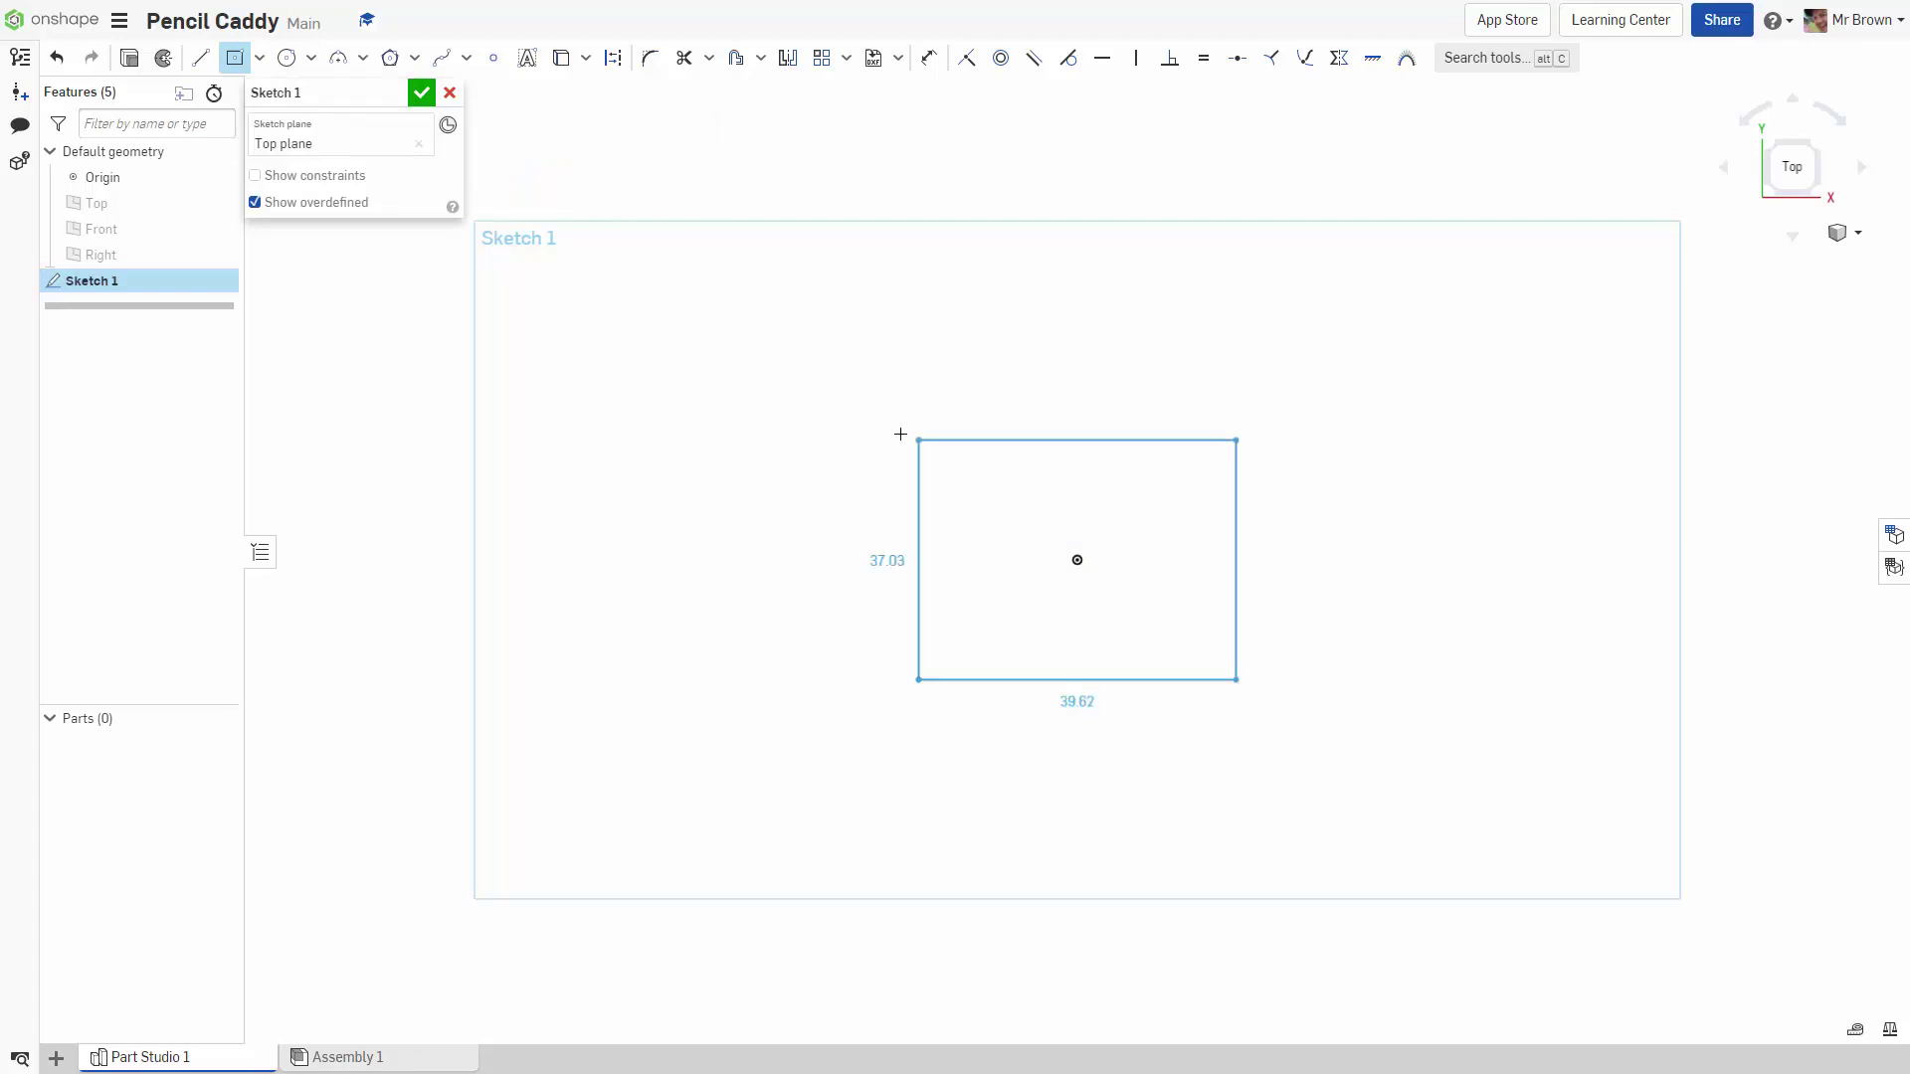
click(898, 433)
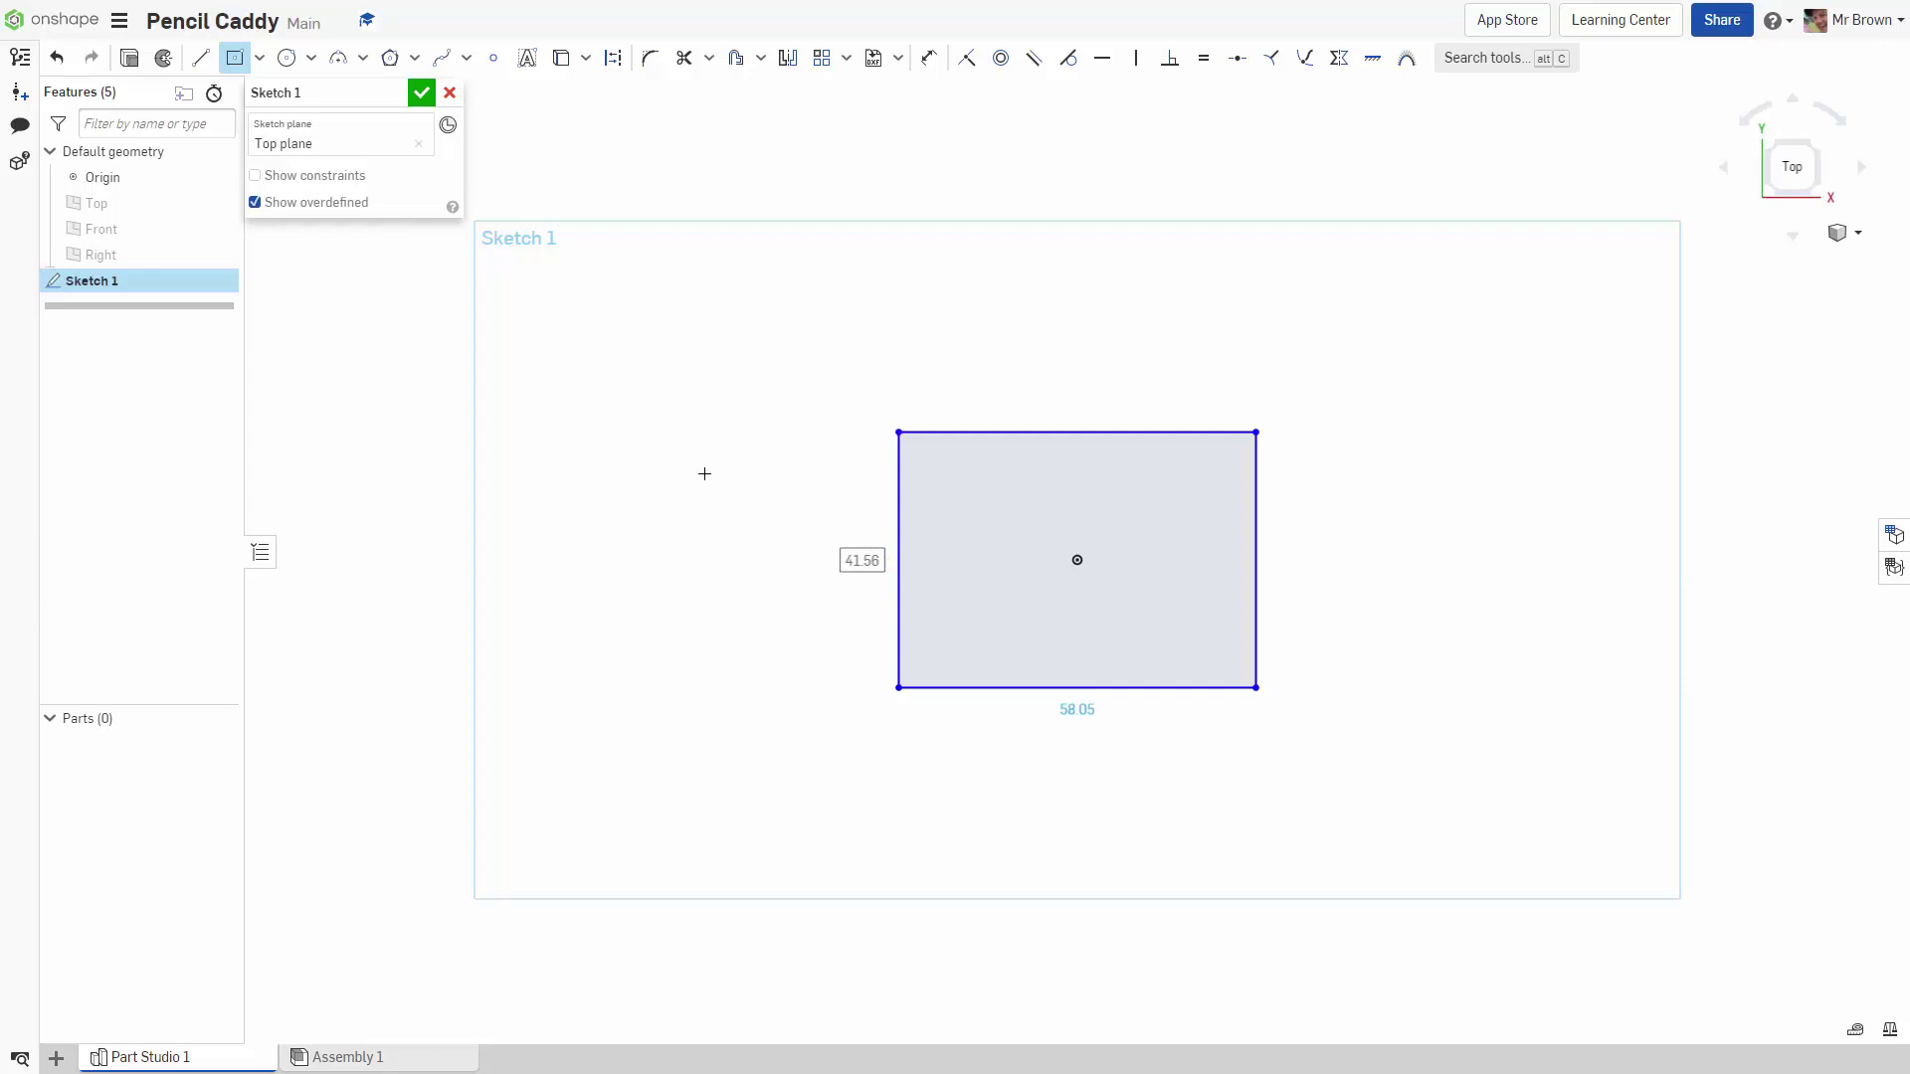
text(70)
key(Return)
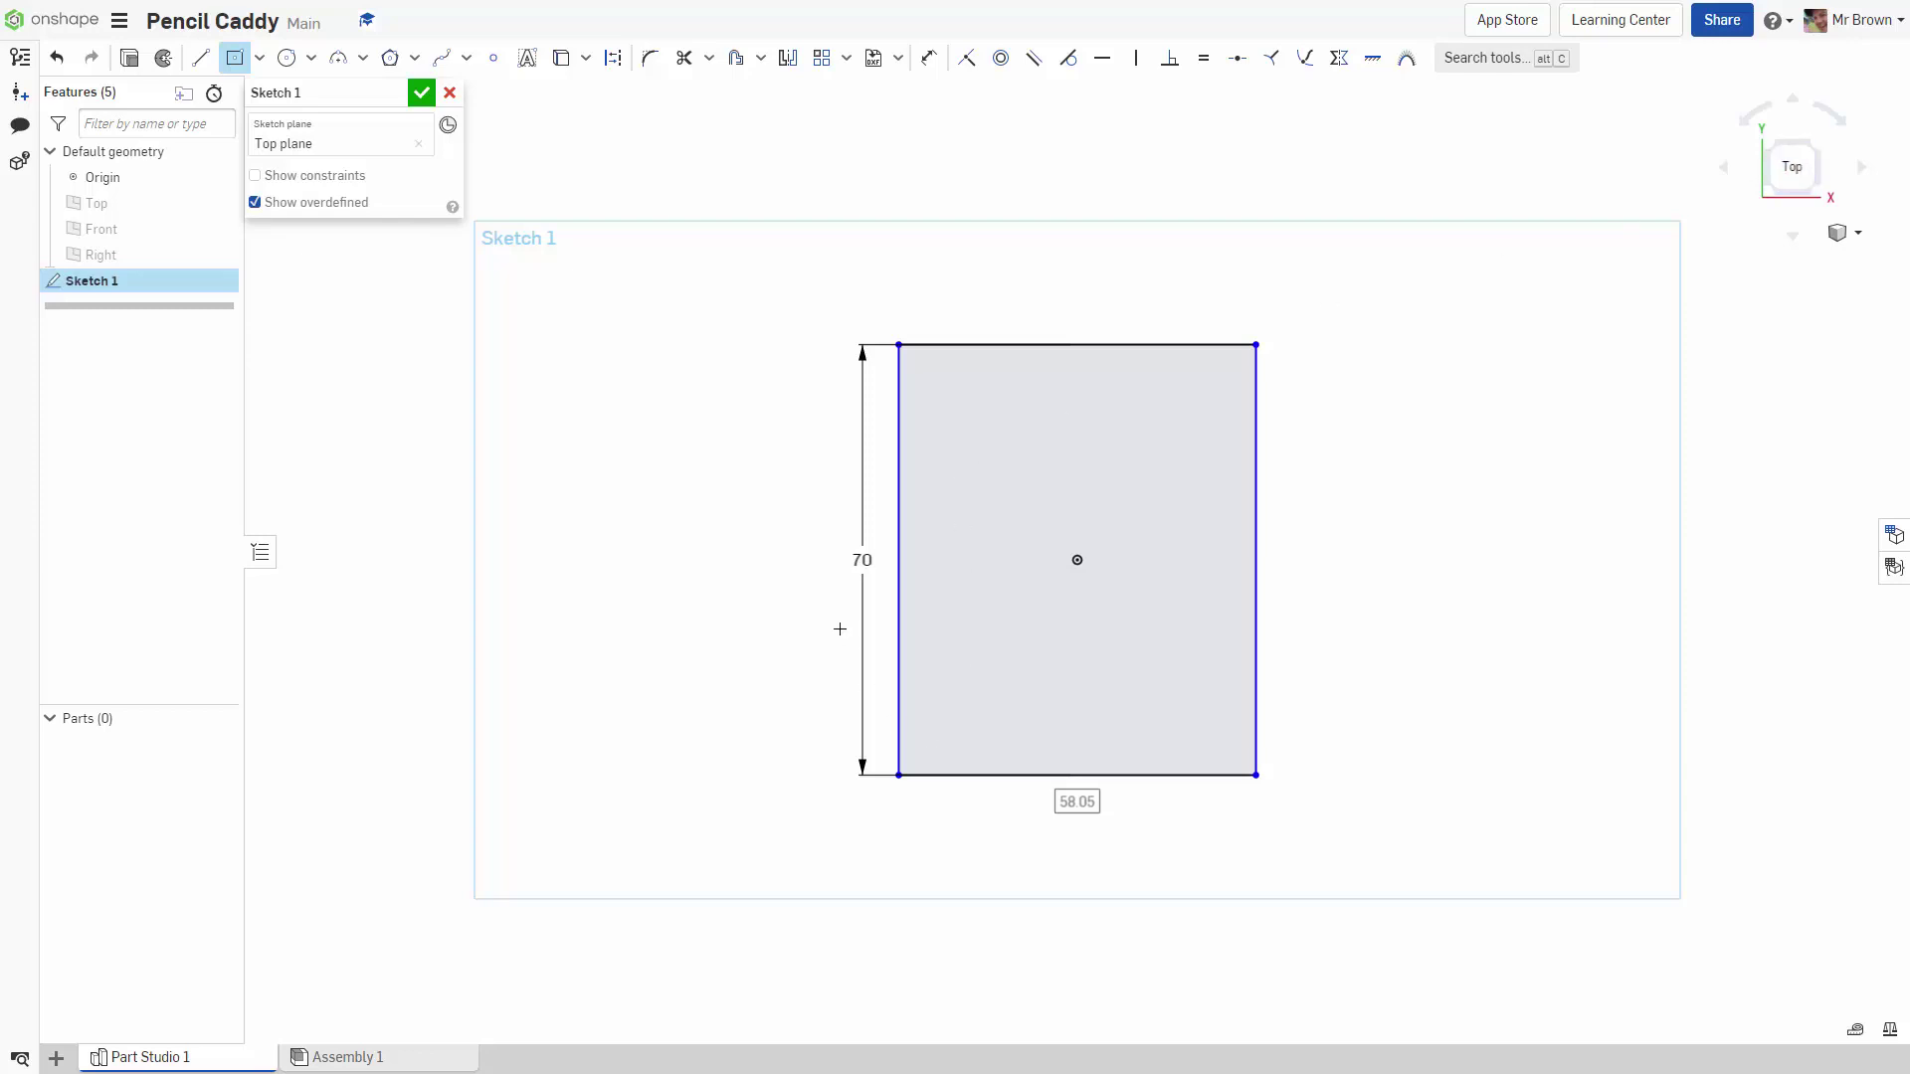
text(87)
key(Return)
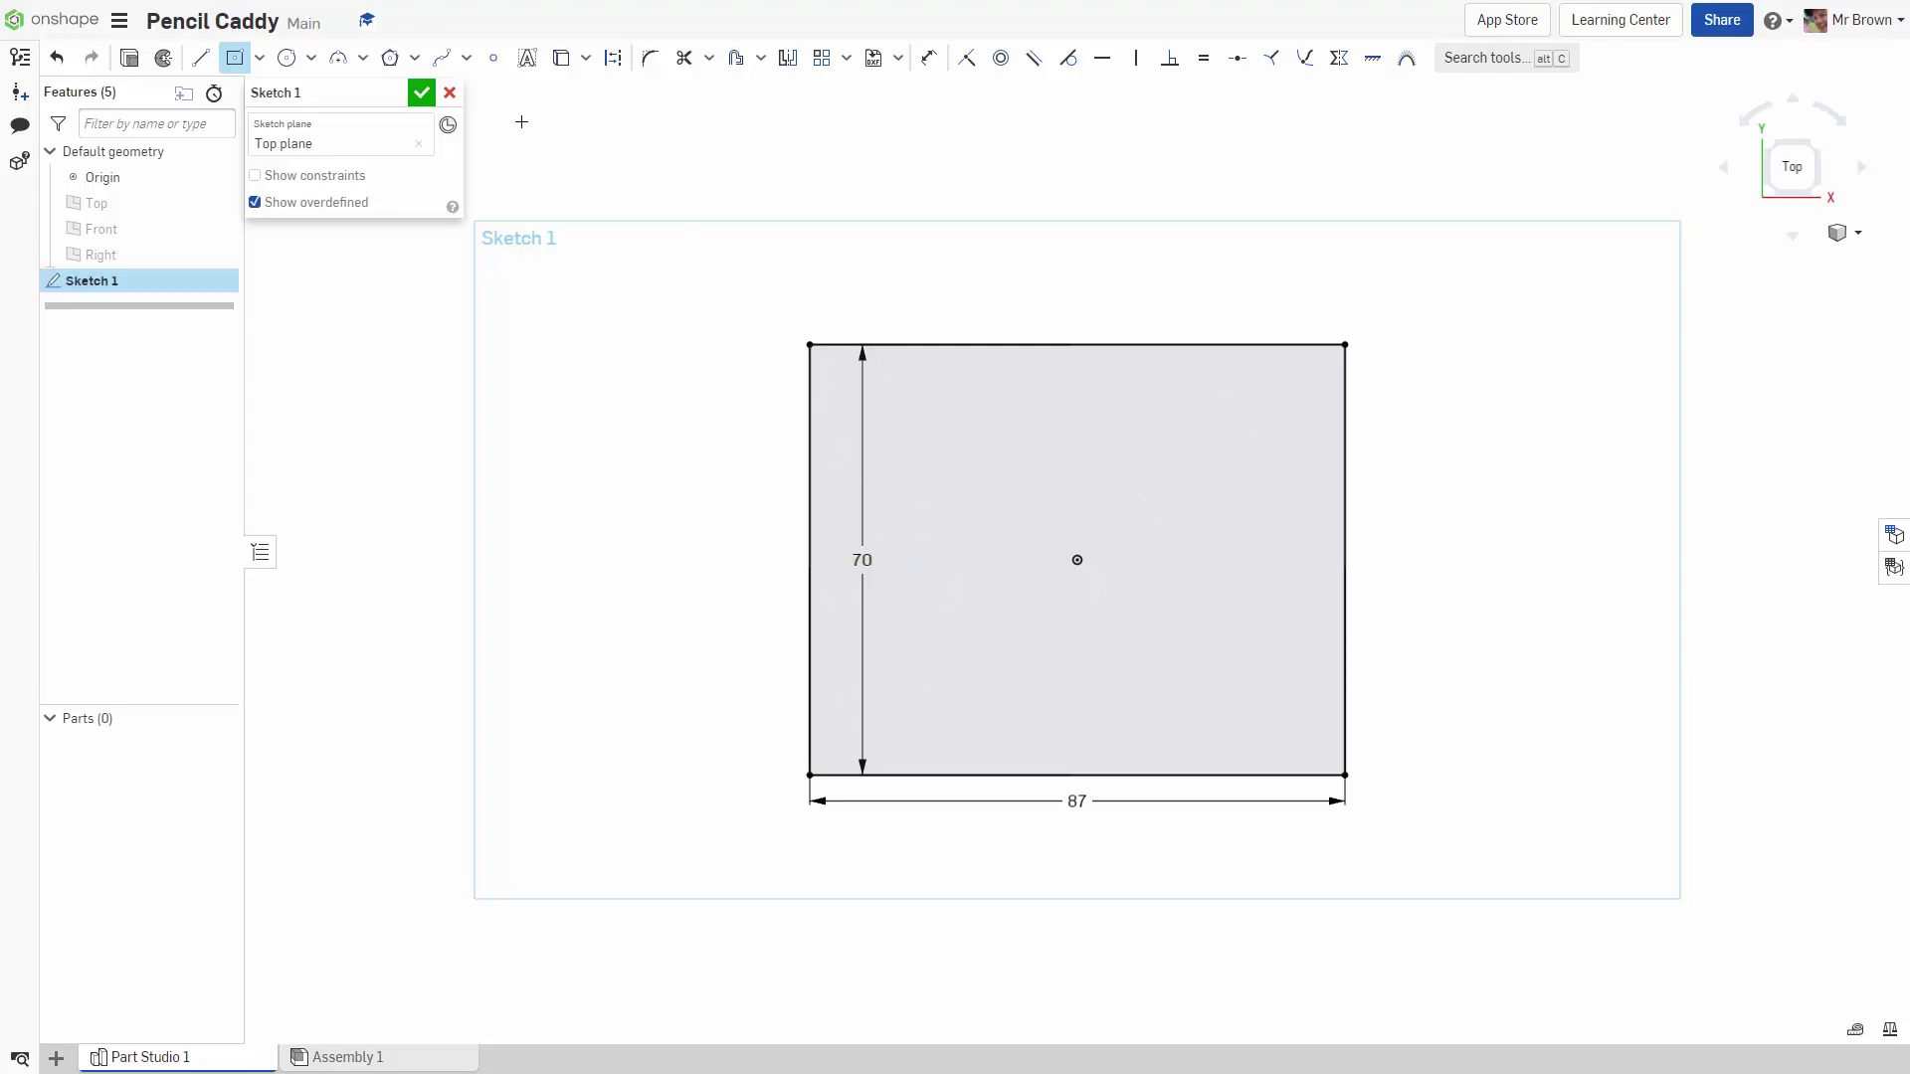
click(259, 57)
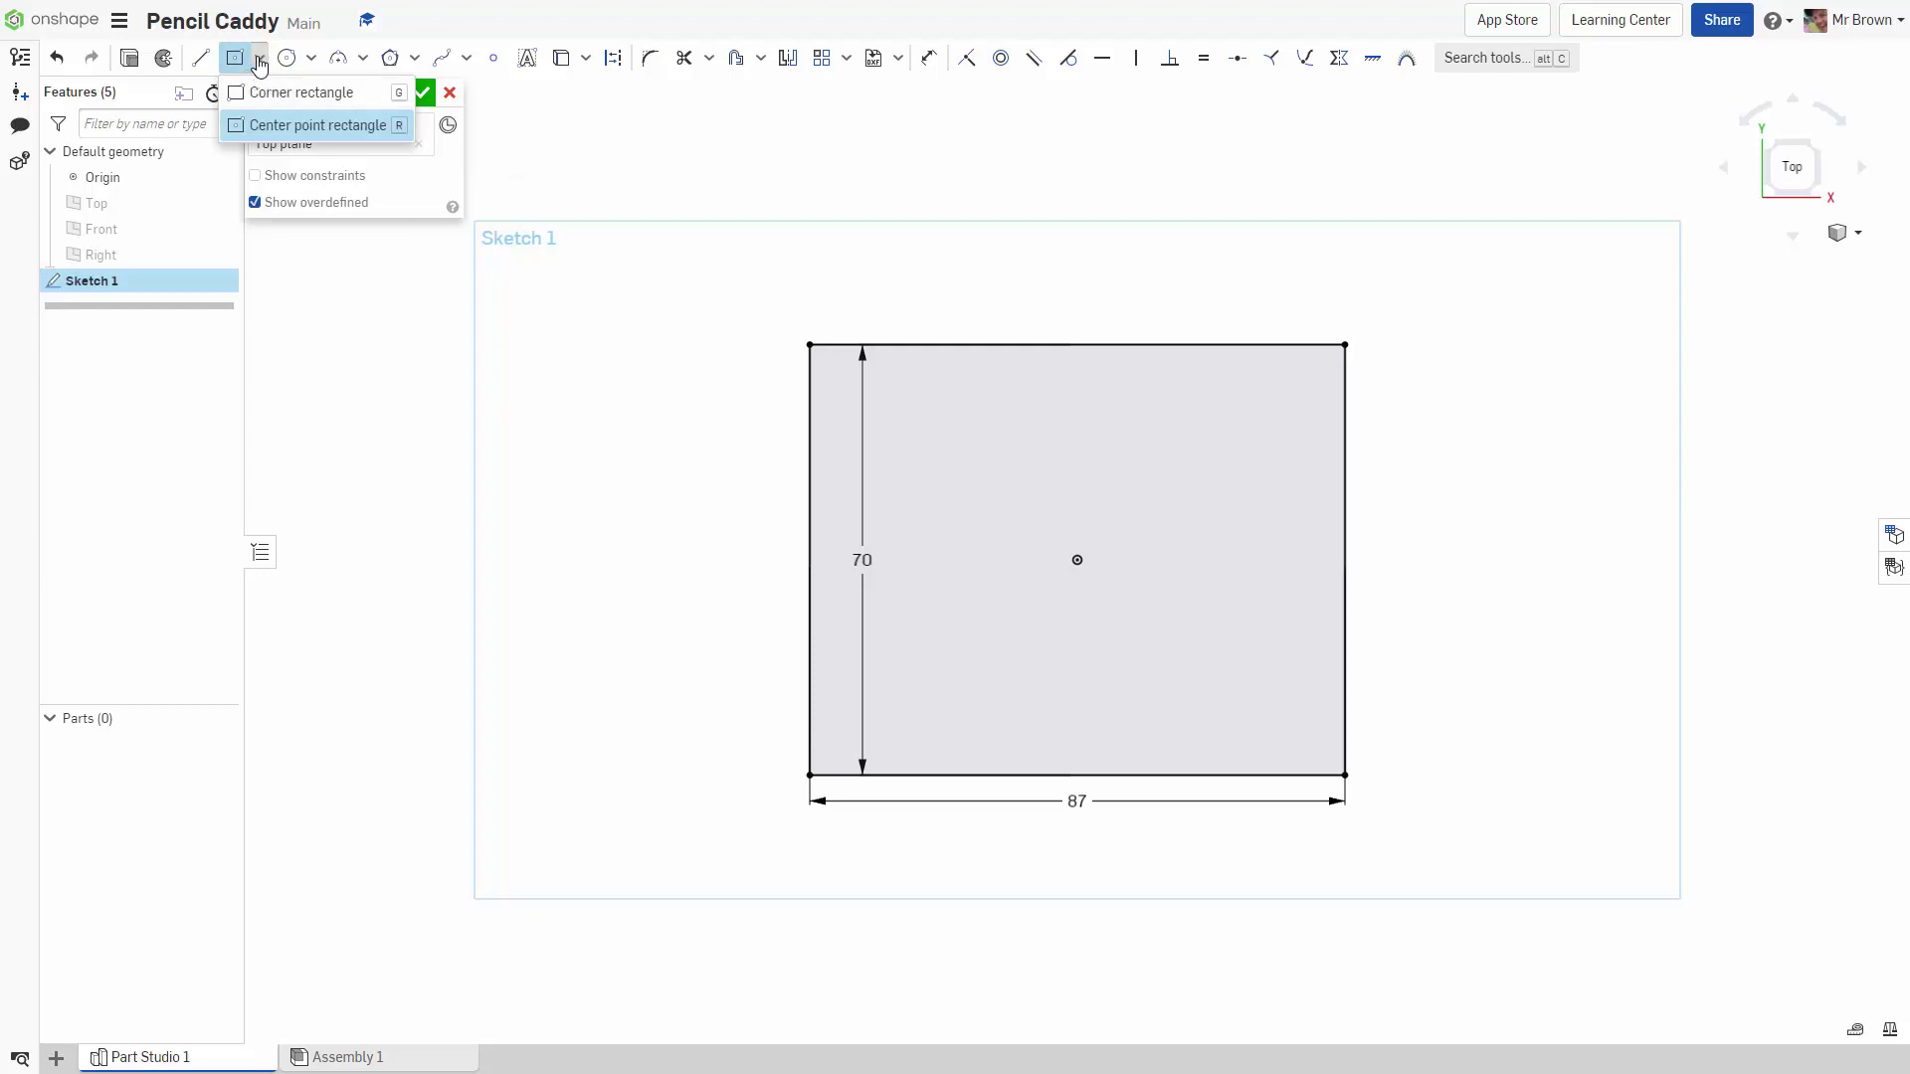
click(201, 59)
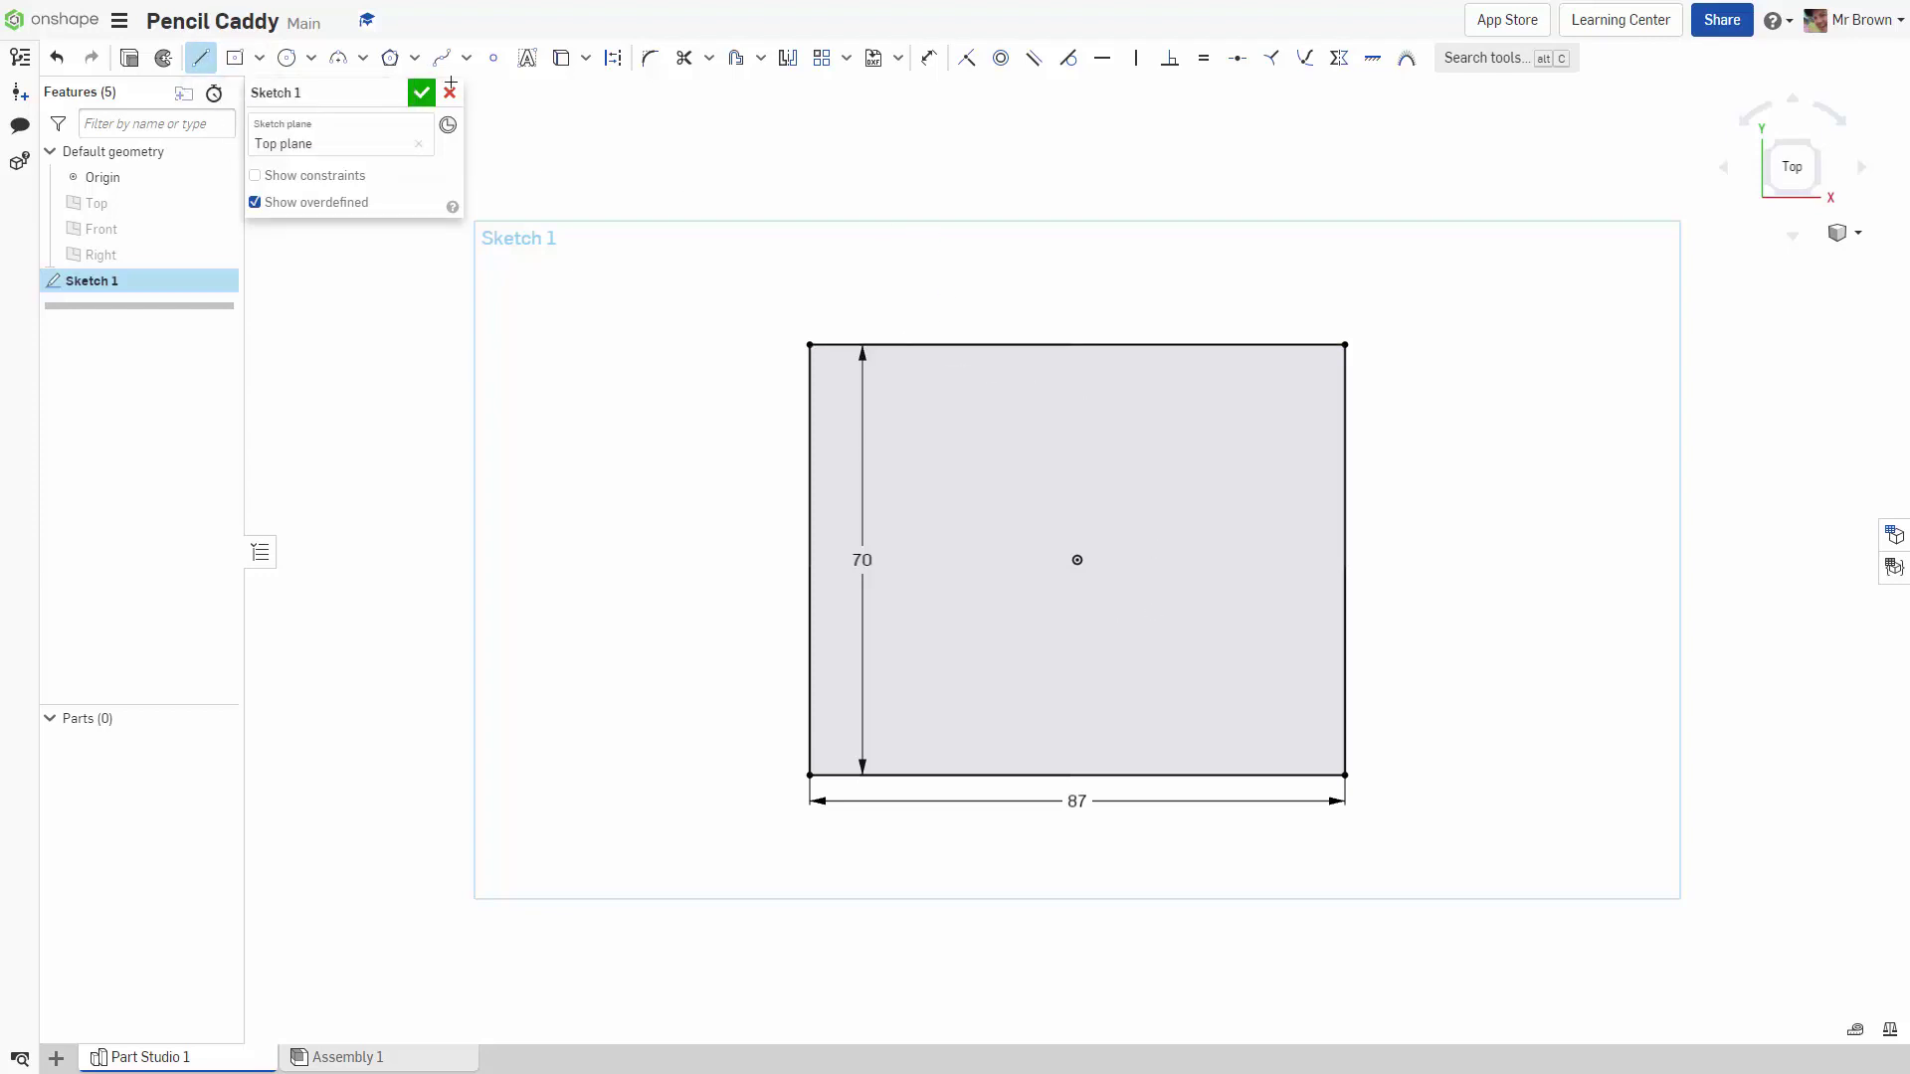
click(202, 60)
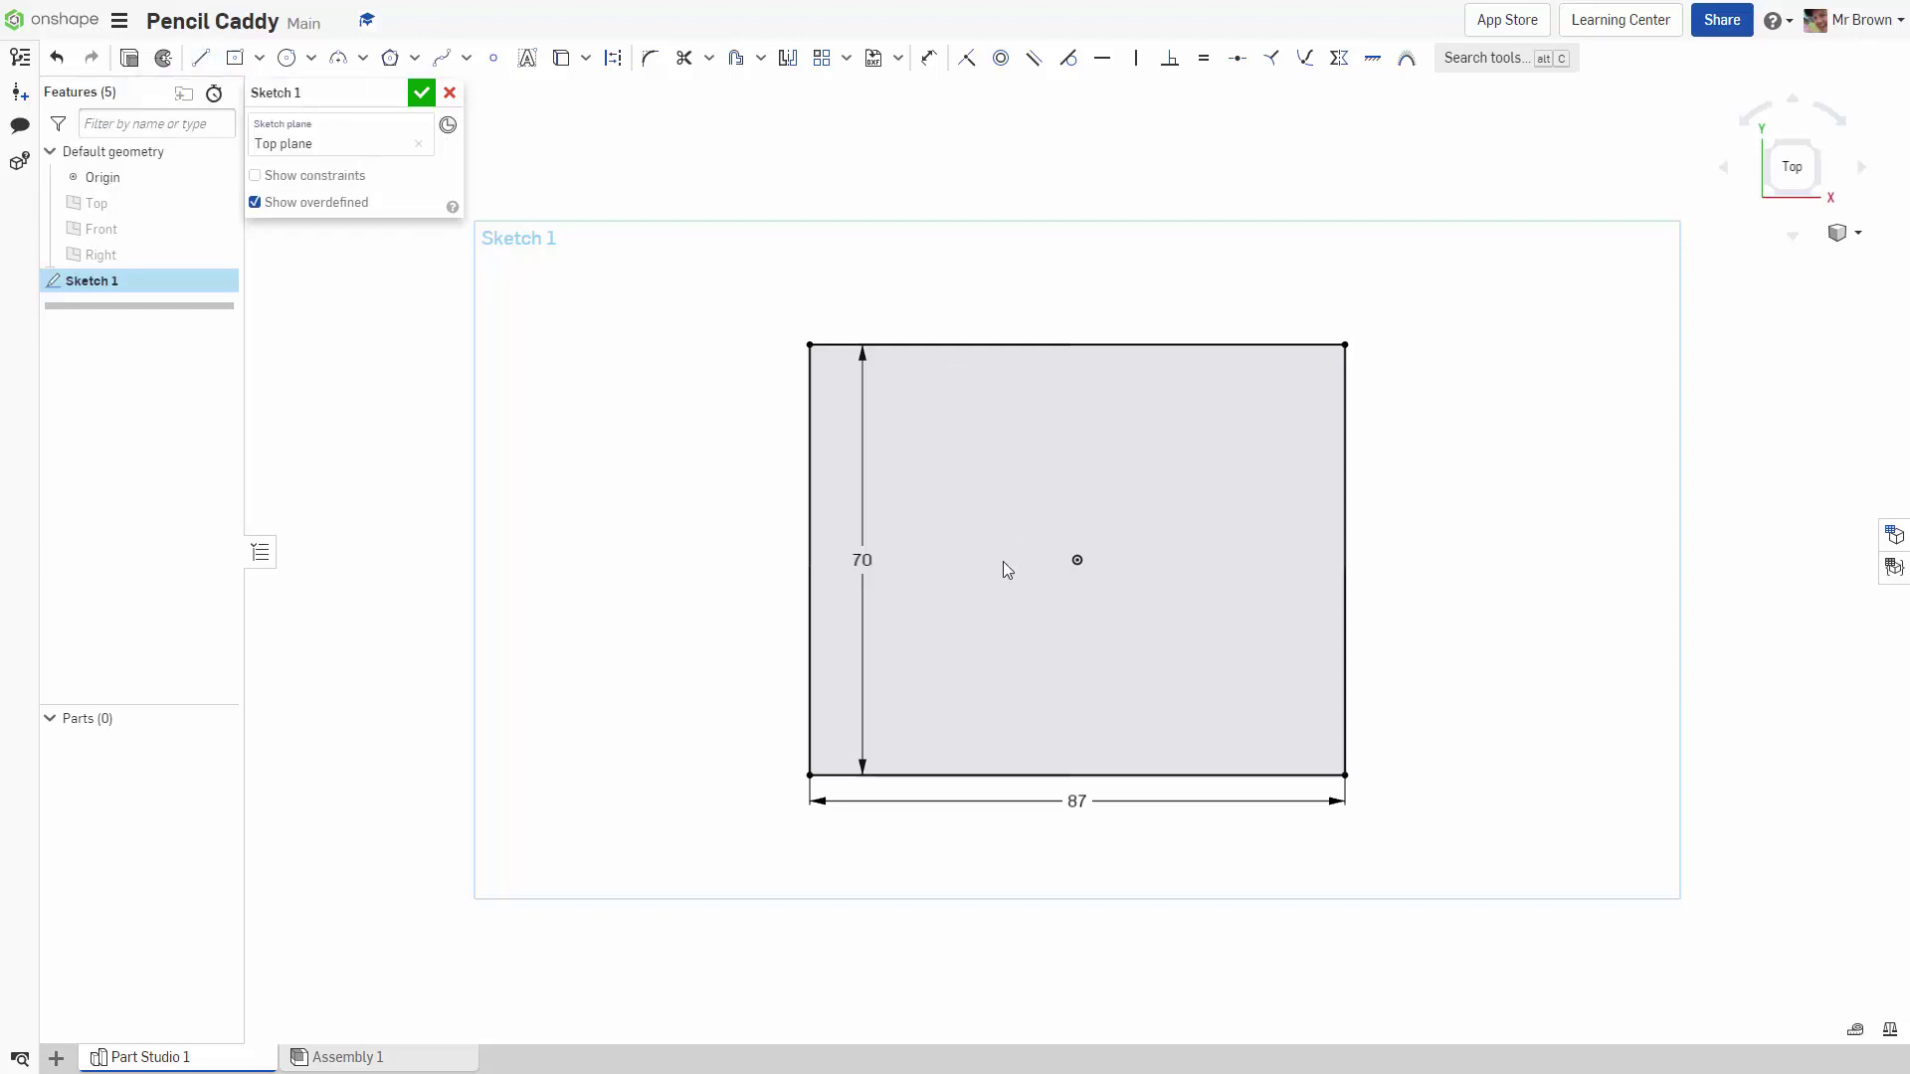
click(201, 58)
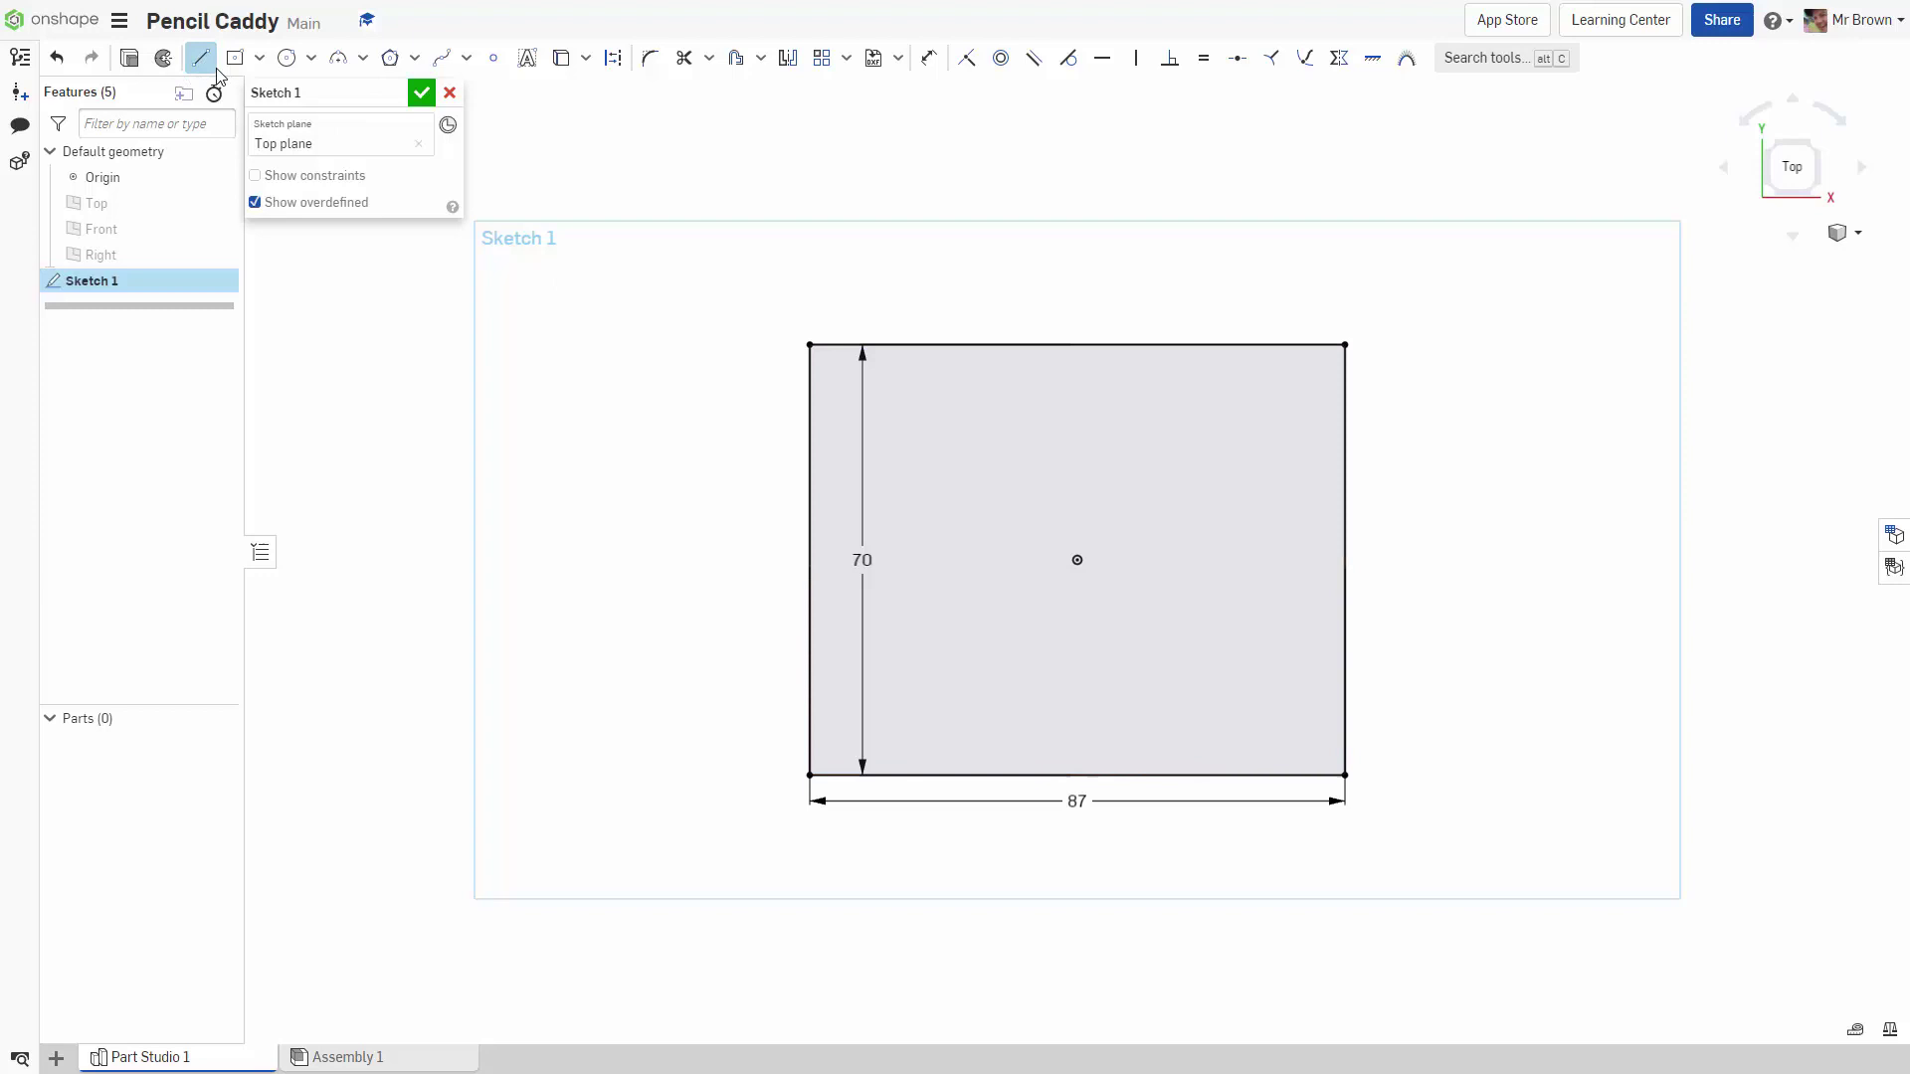
click(811, 742)
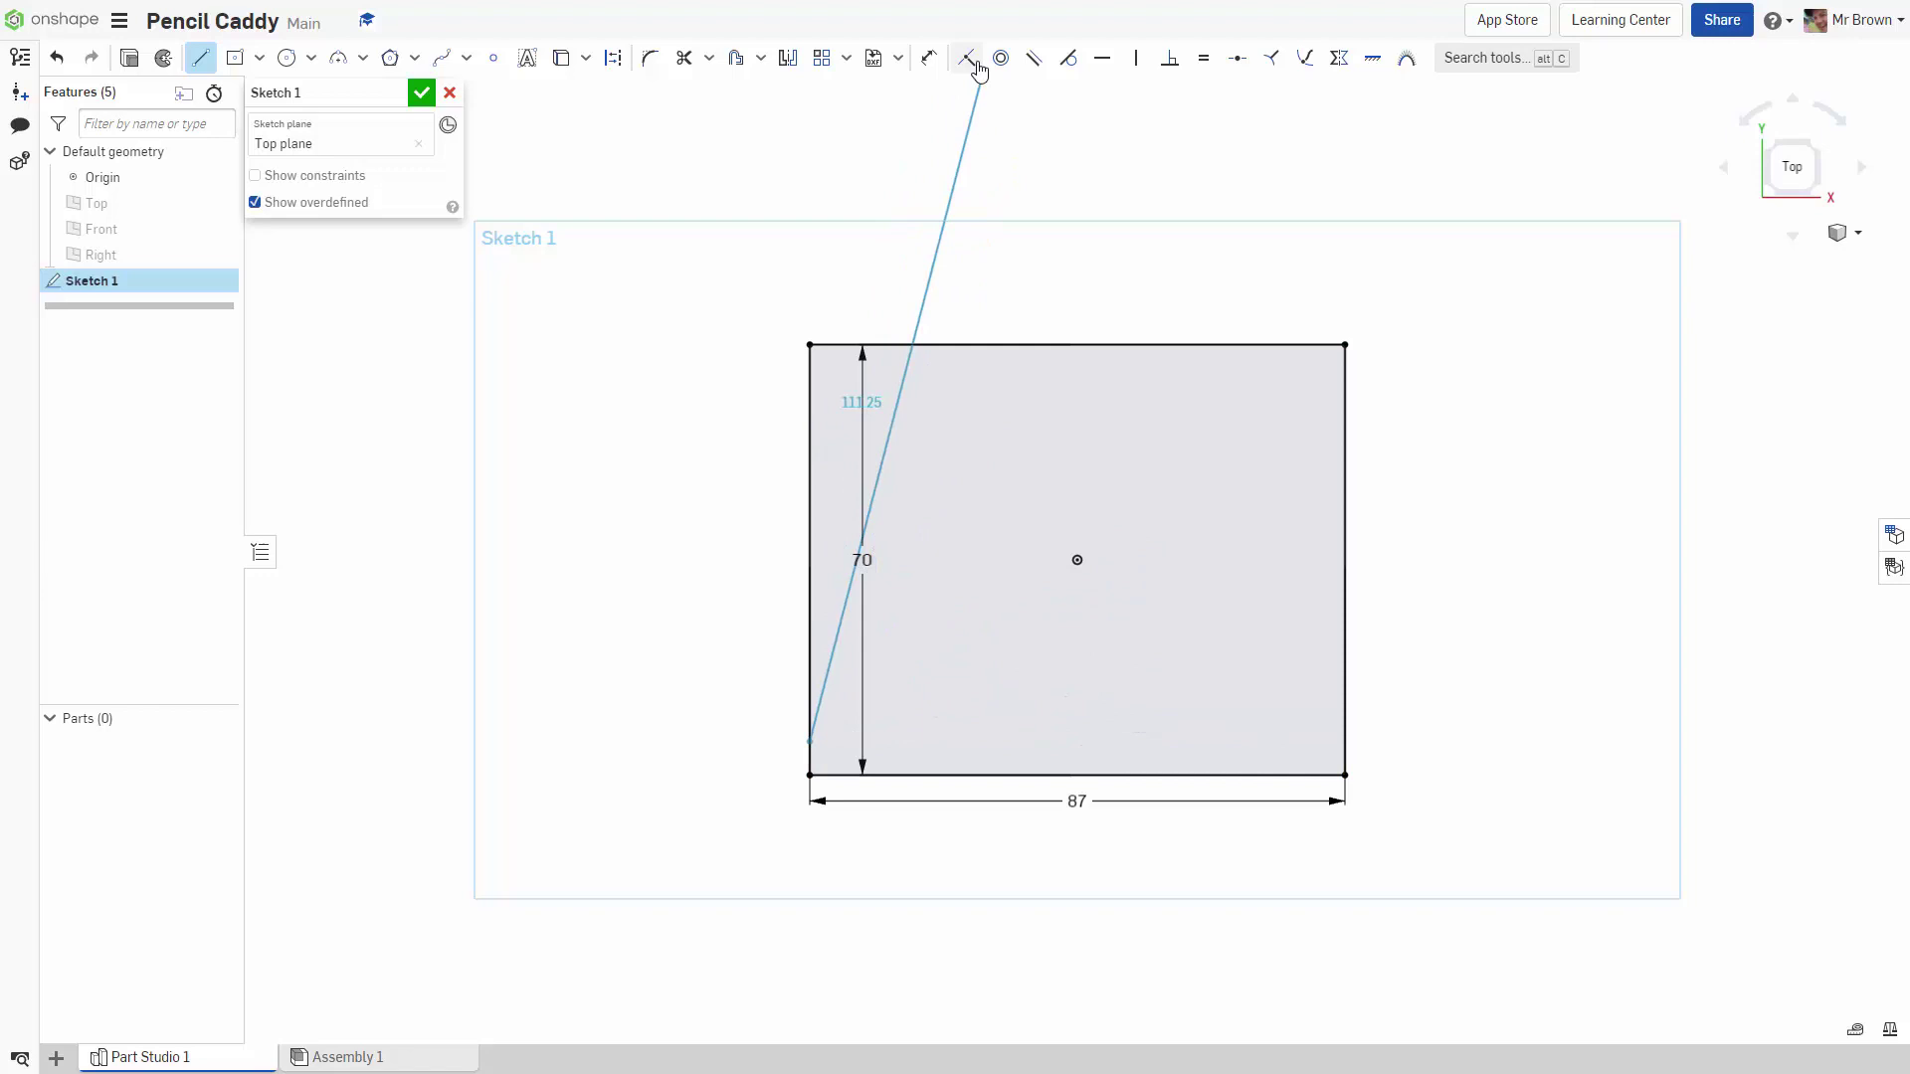
key(Escape)
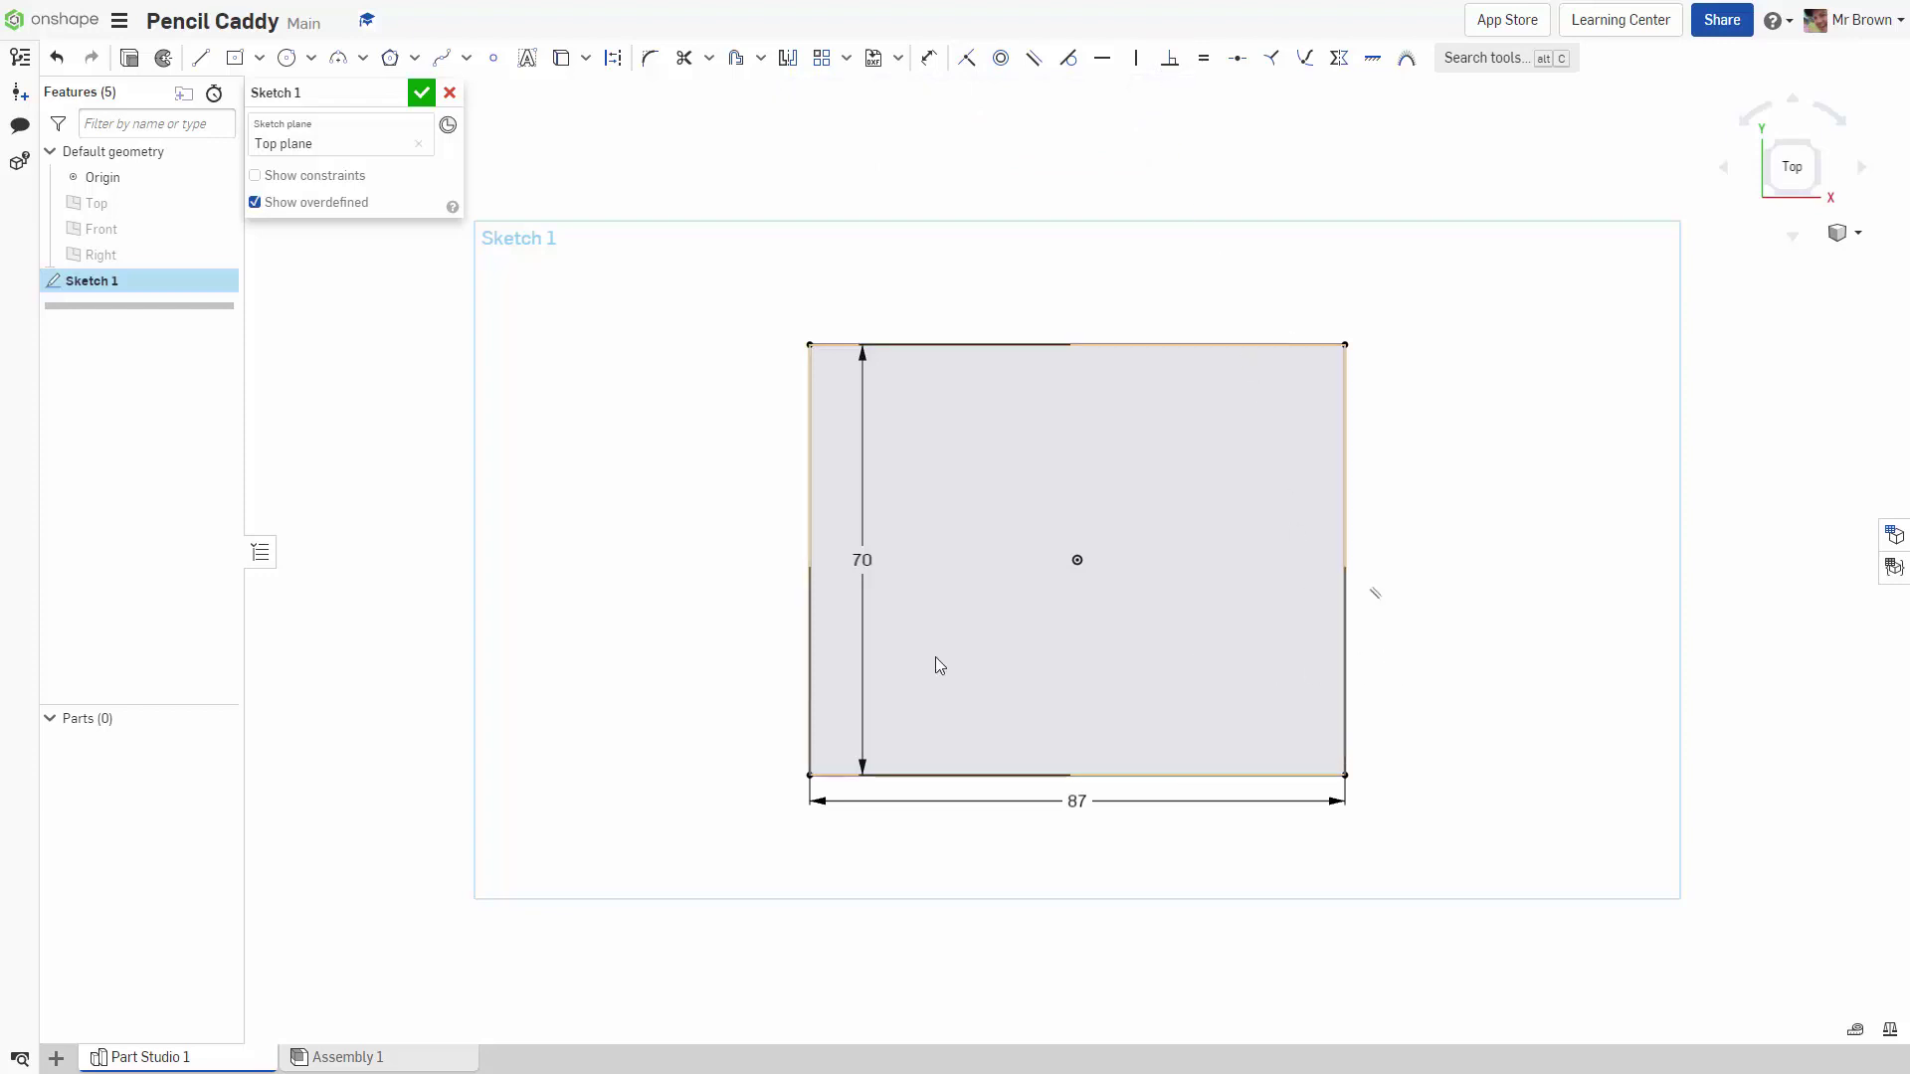
Draw a horizontal line across the full width of the rectangle, just above its bottom edge
click(200, 58)
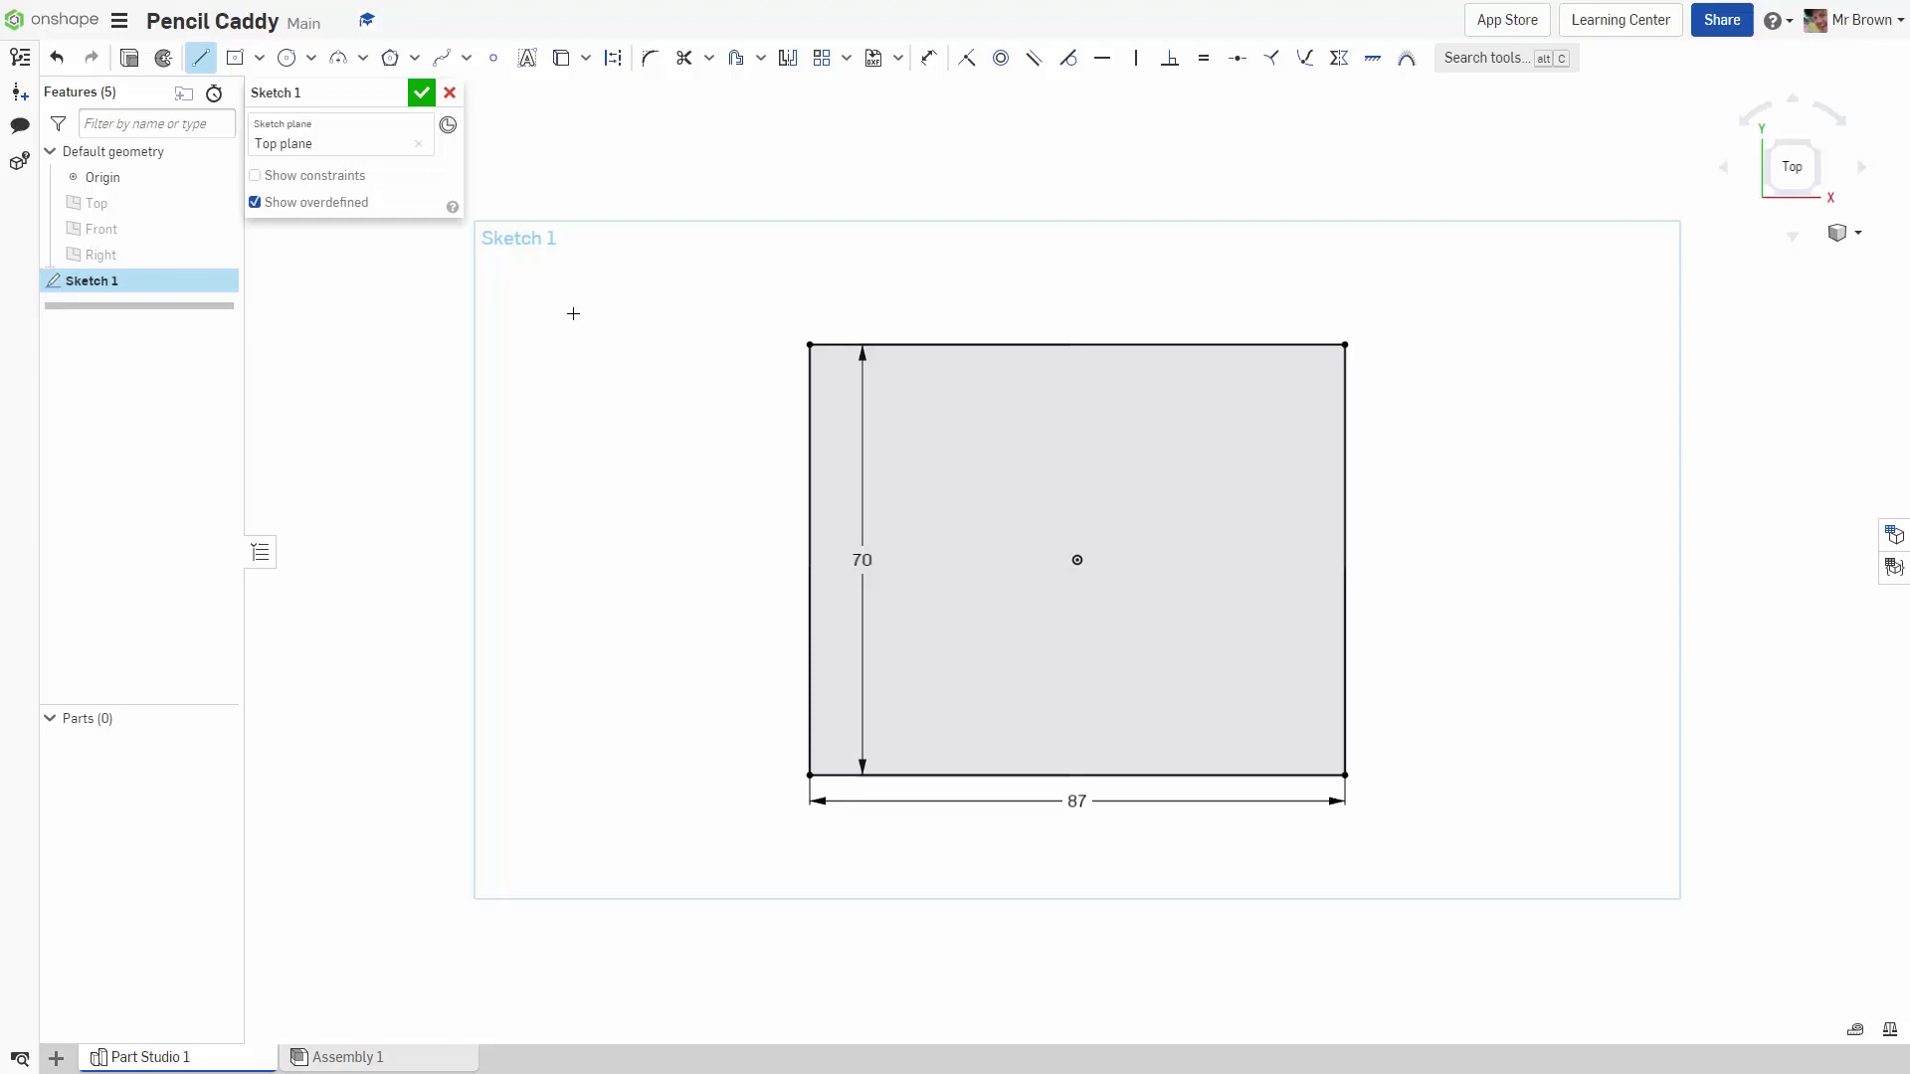
click(810, 735)
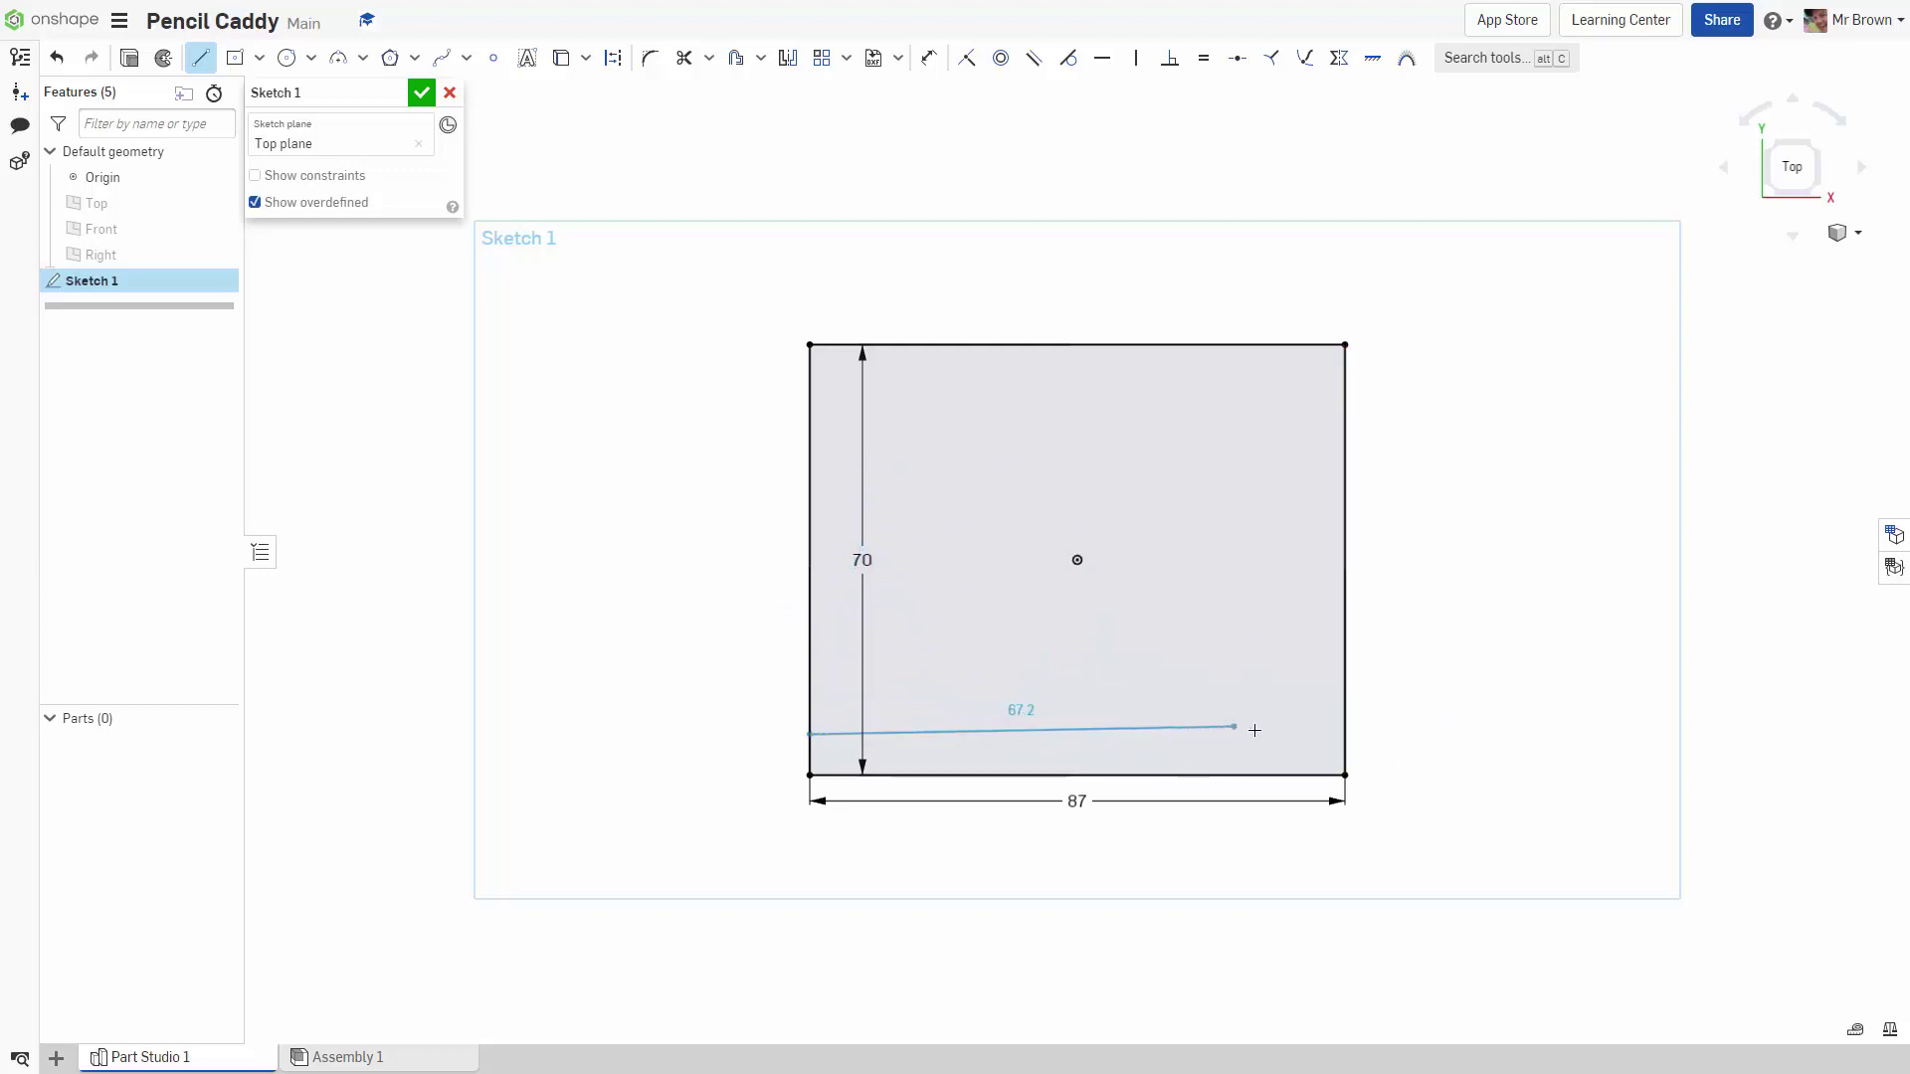
click(1346, 736)
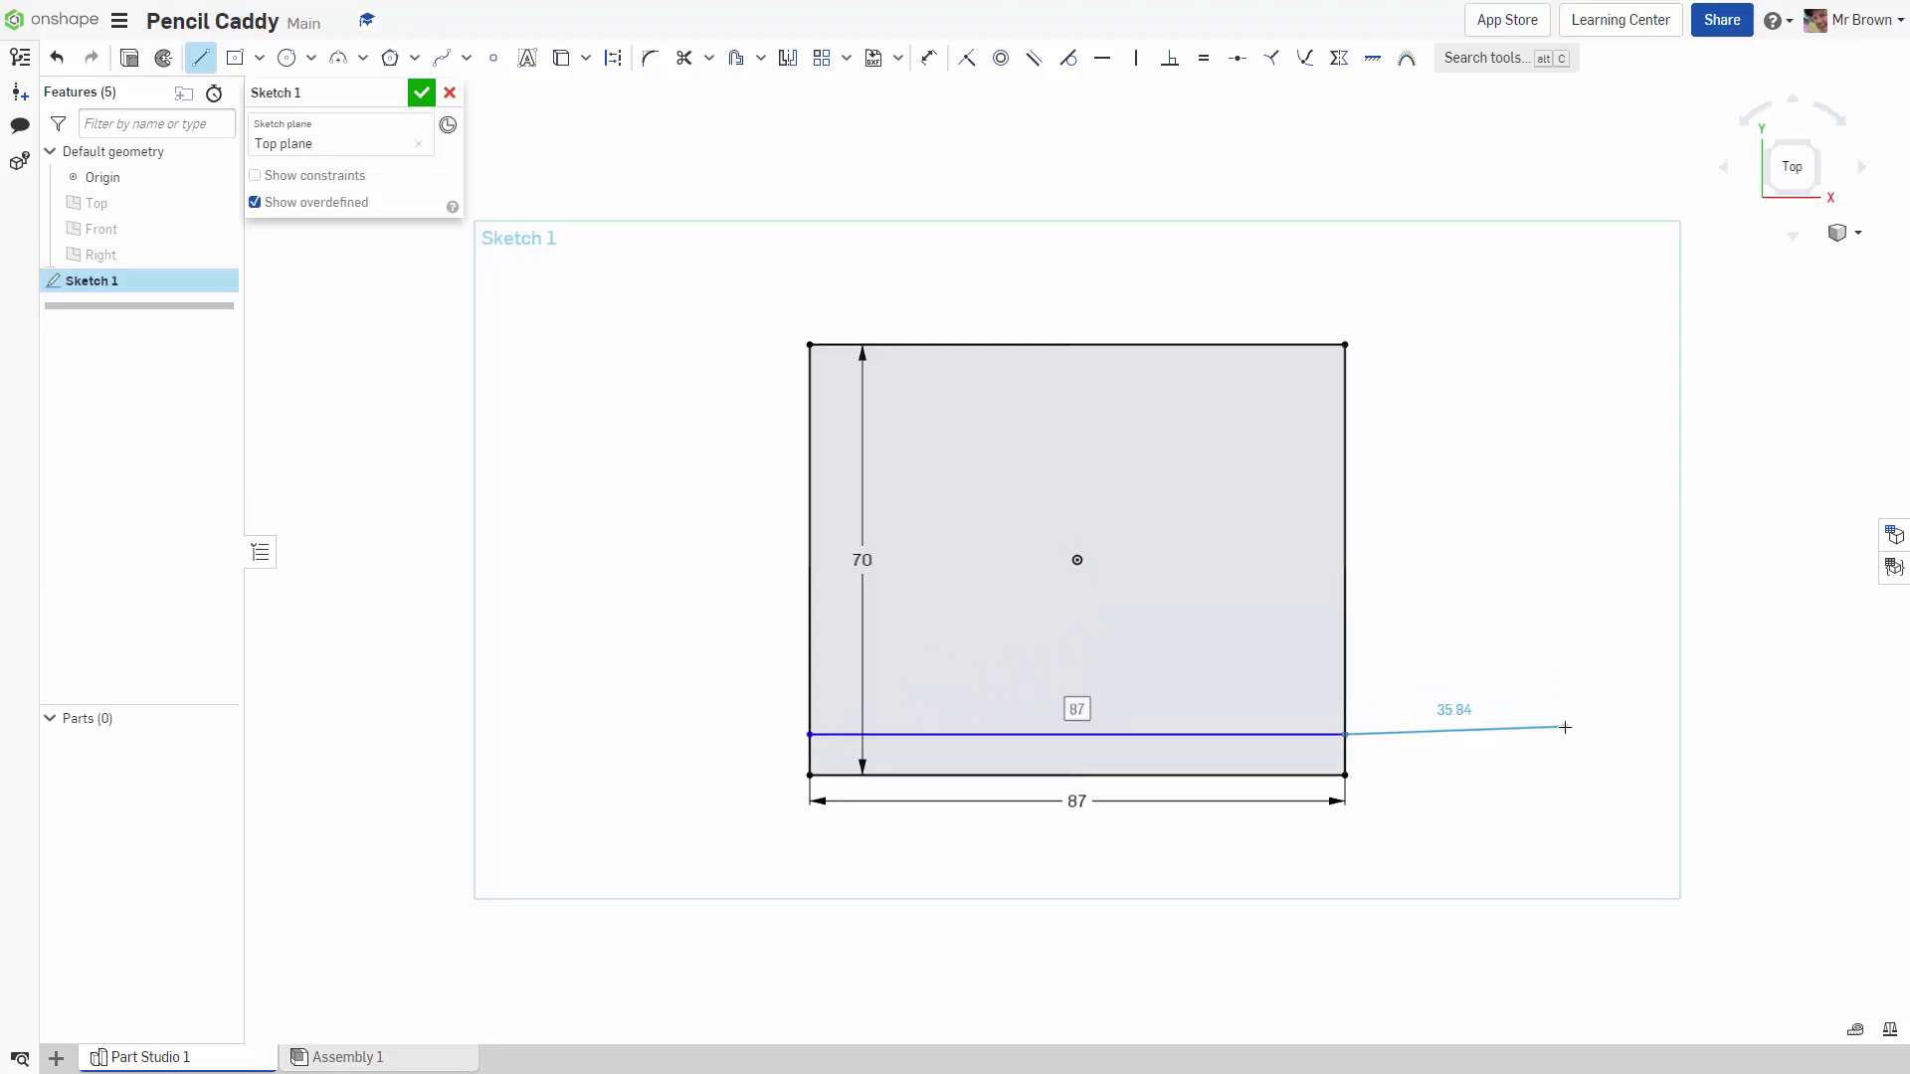
key(Escape)
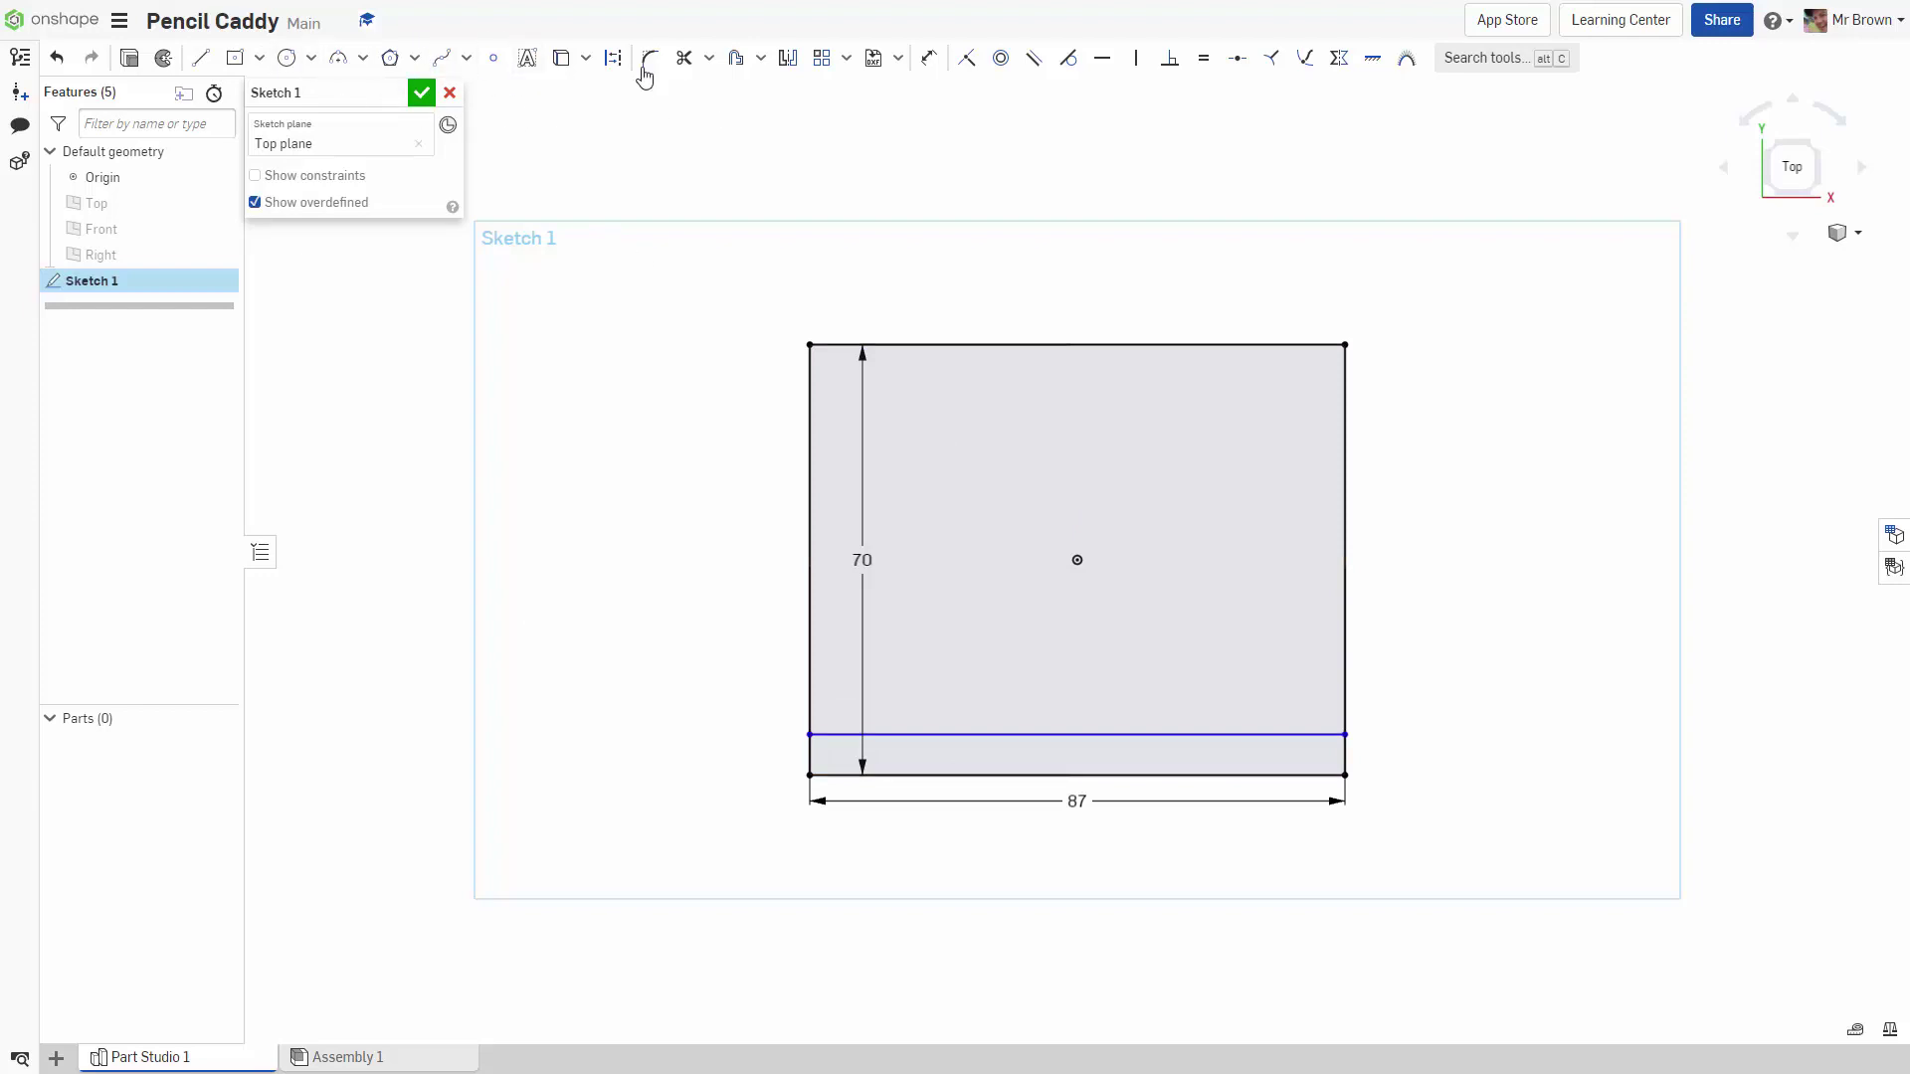
Dimension the distance between the new horizontal line and the rectangle's bottom edge as 3
click(928, 58)
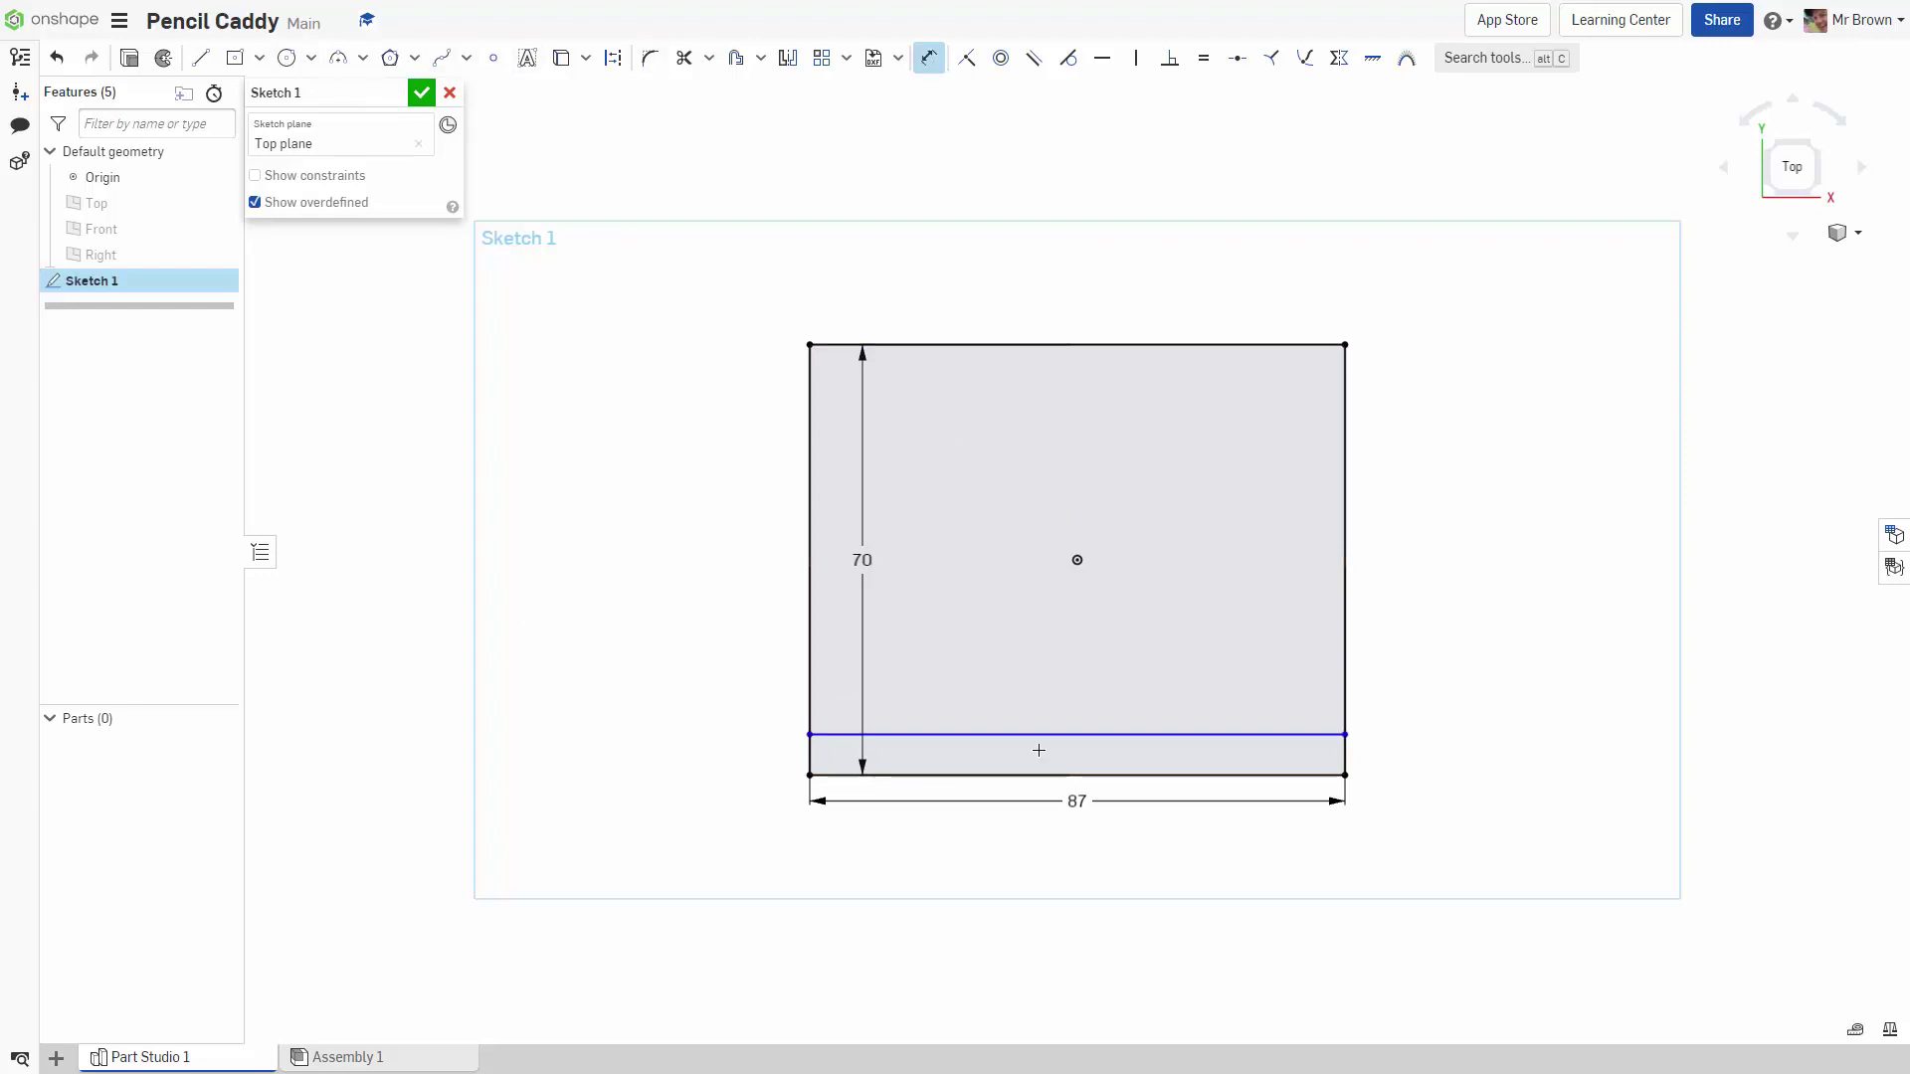
click(941, 737)
click(938, 775)
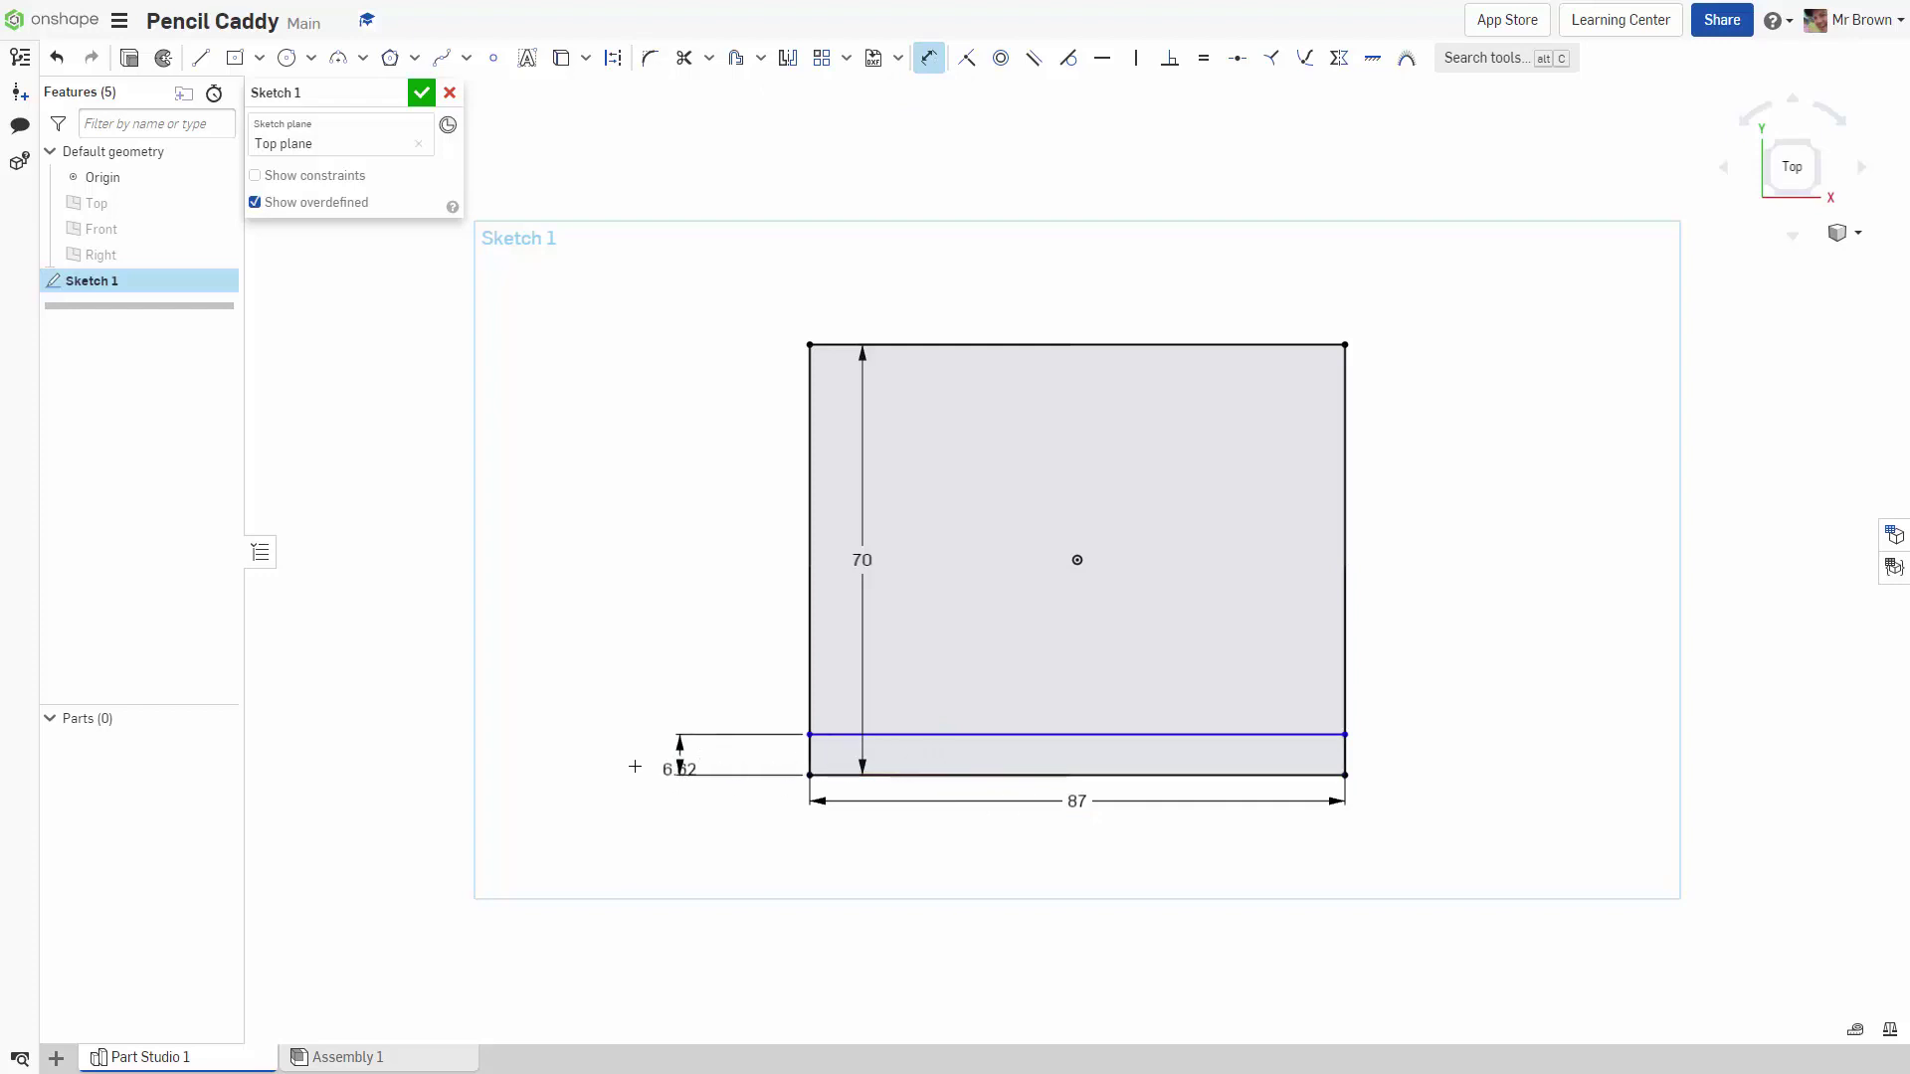
click(572, 766)
text(3)
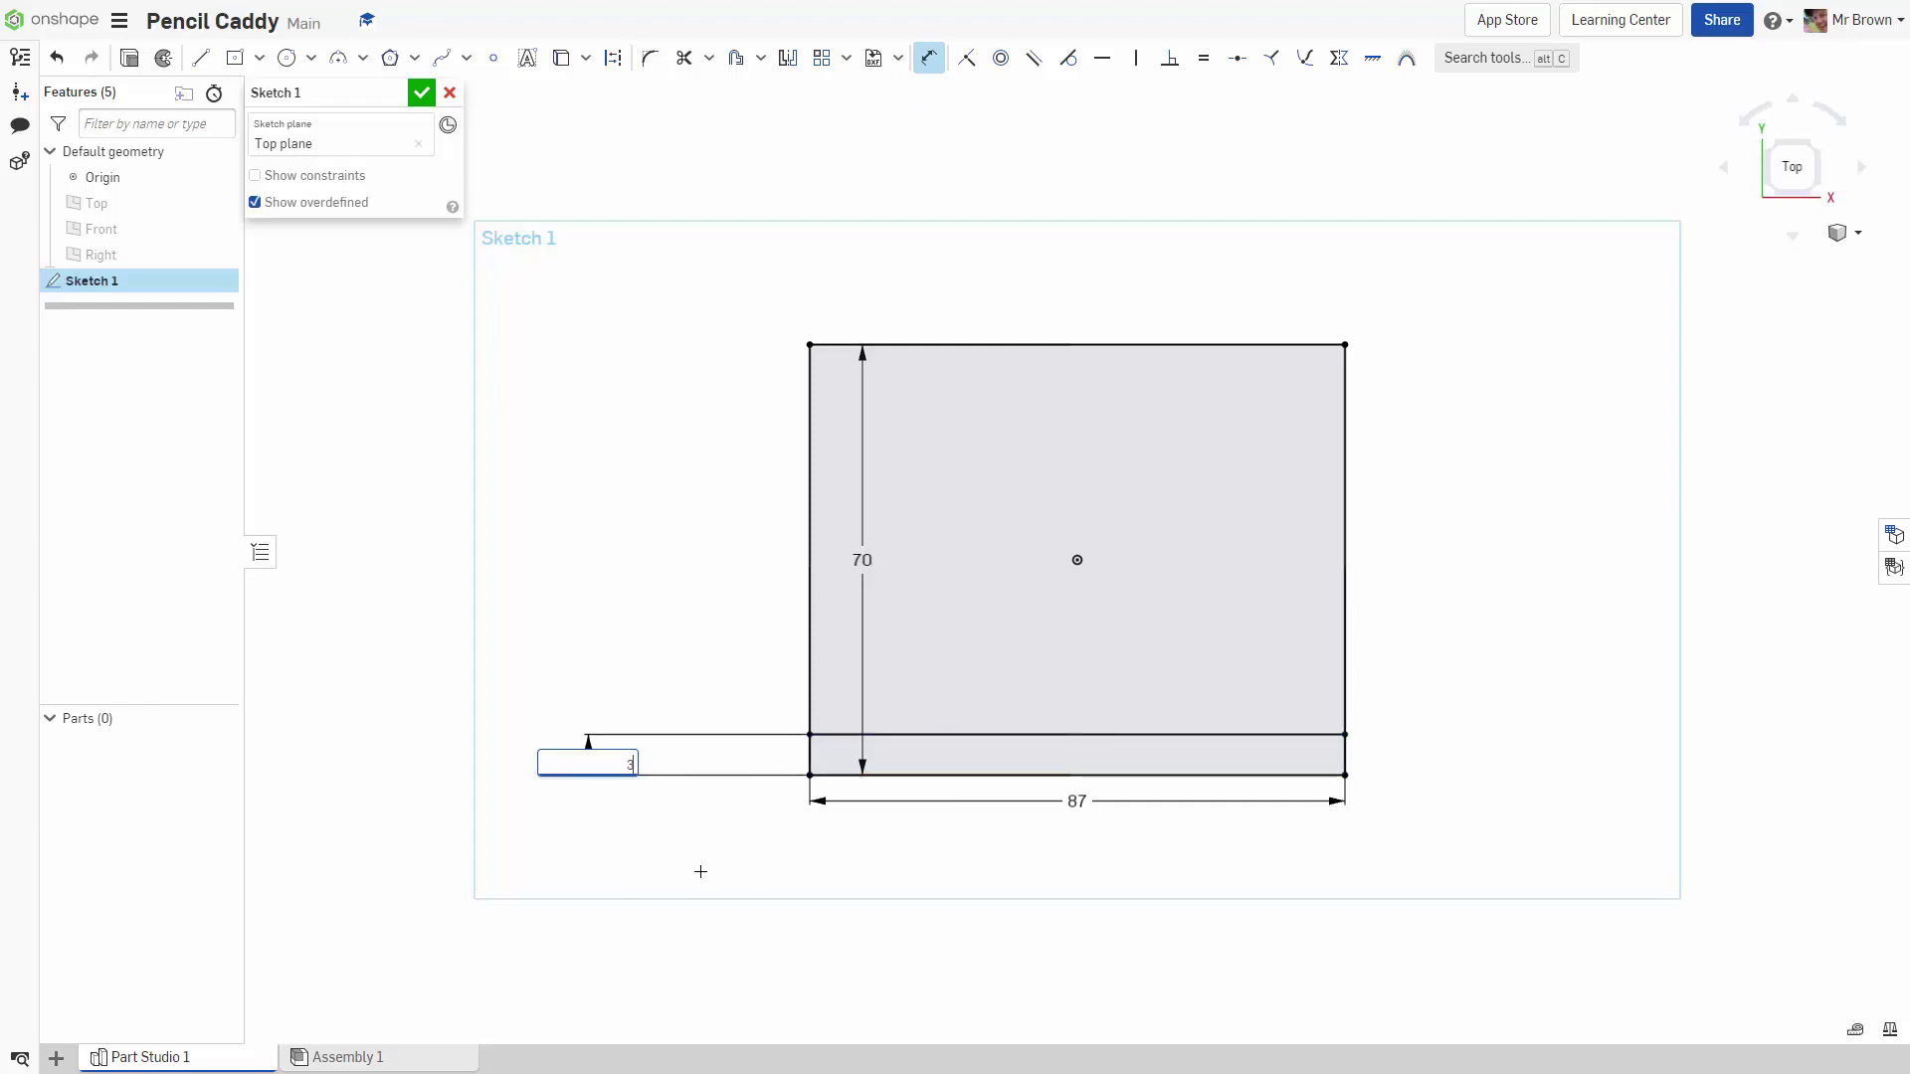
key(Return)
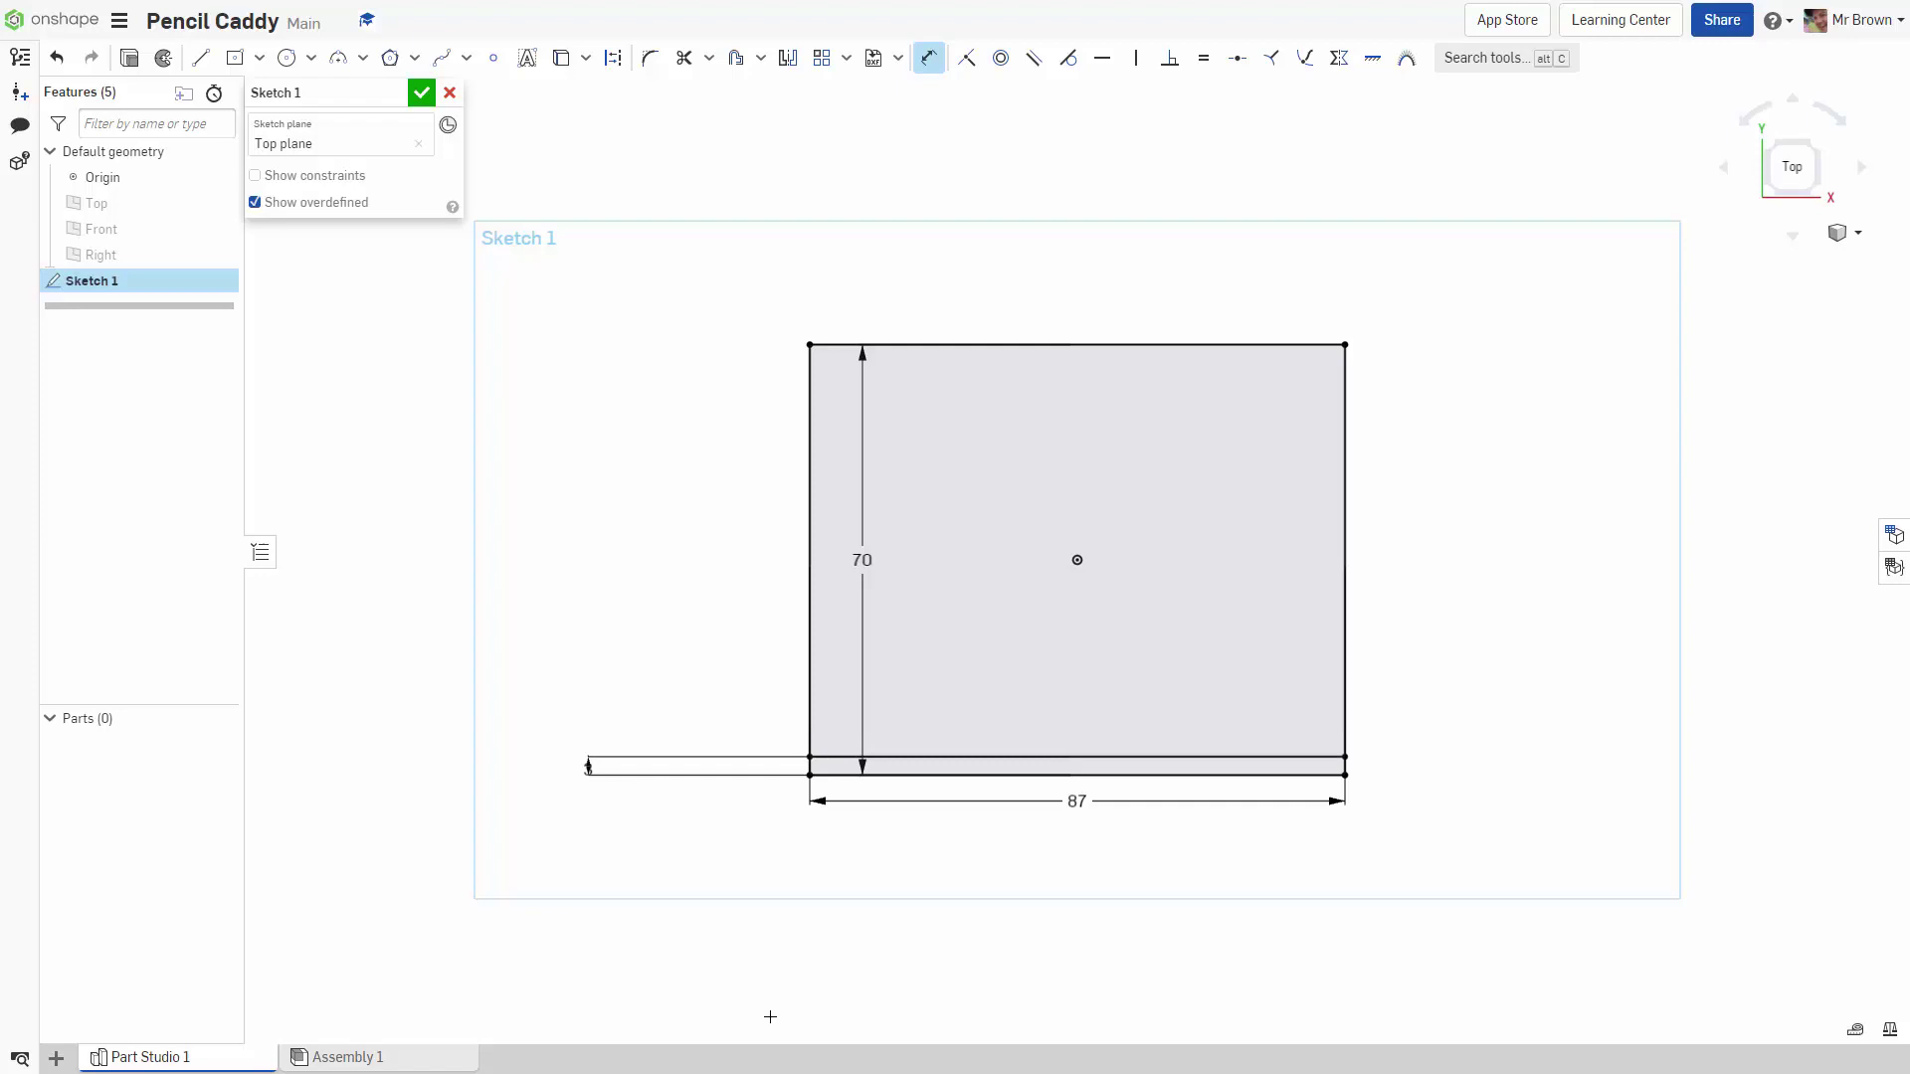
key(Escape)
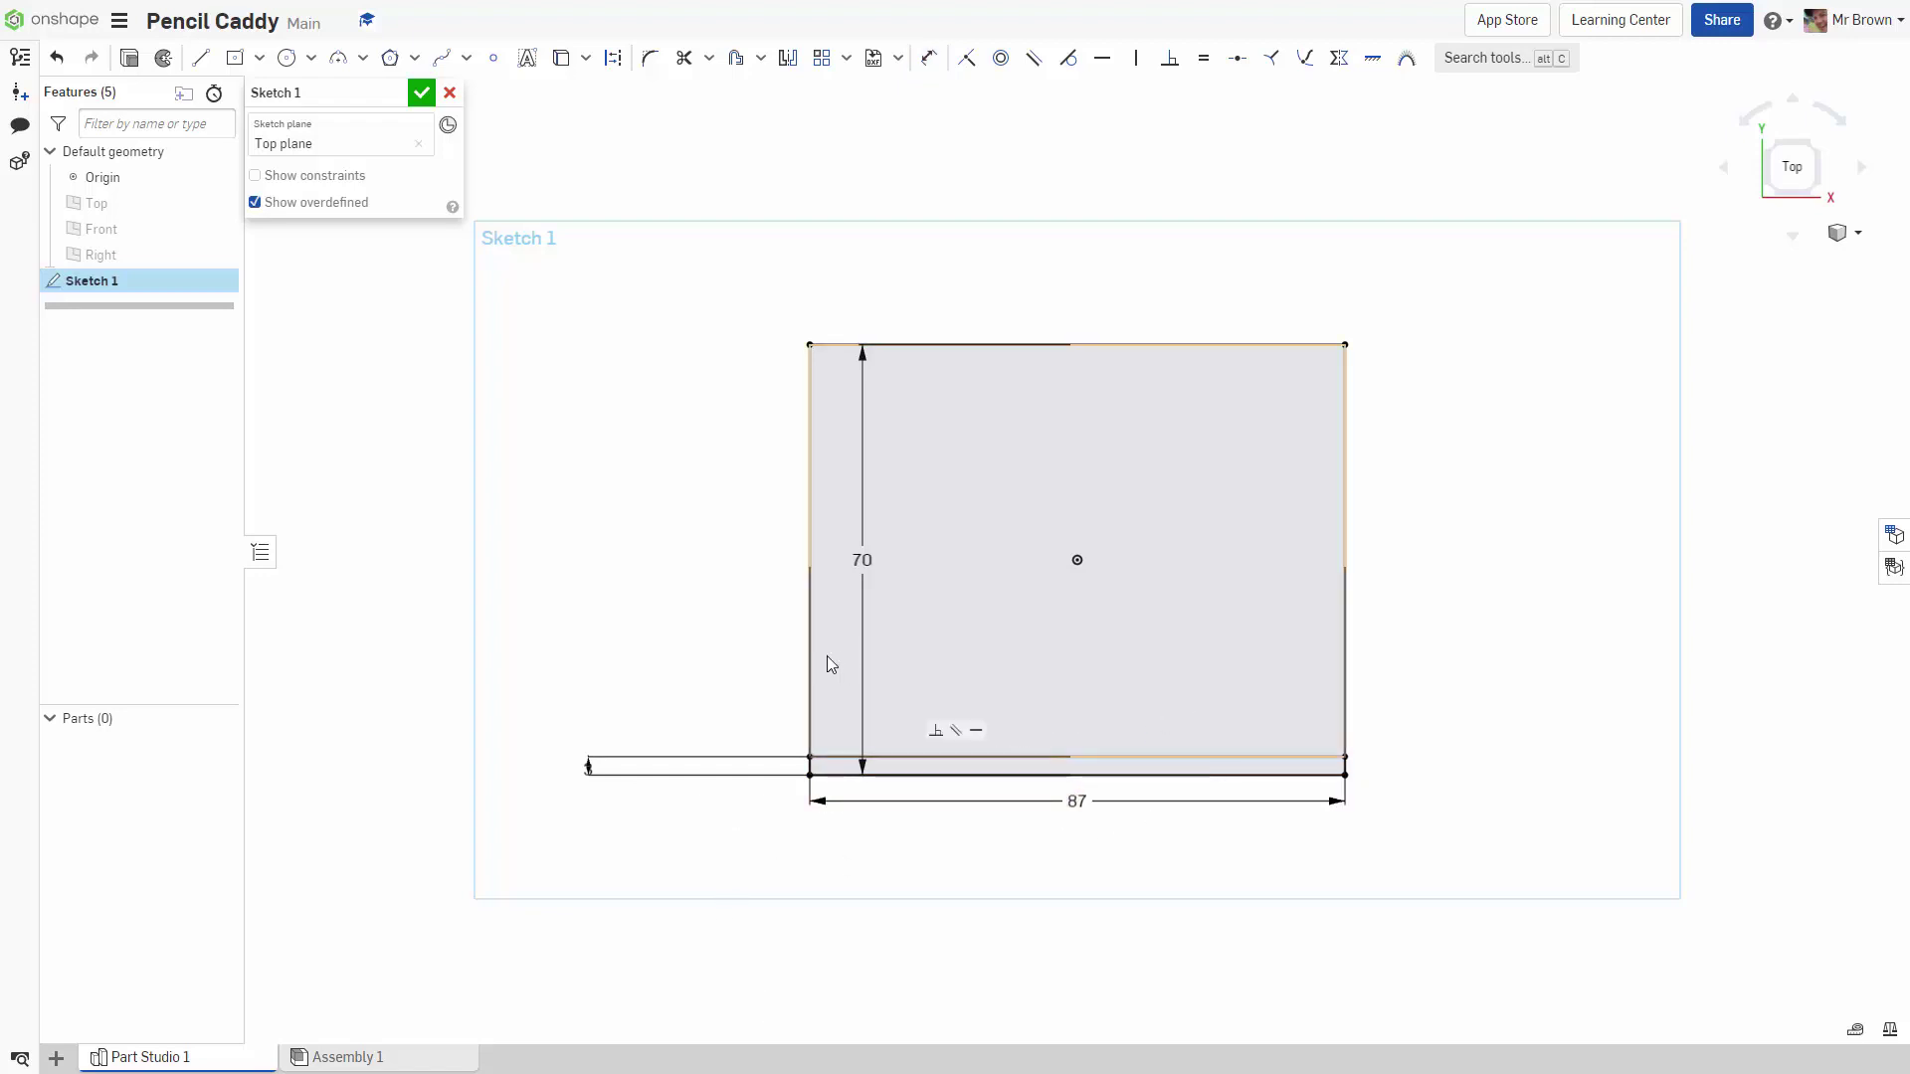
Mirror the horizontal line near the rectangle's bottom edge across the Front plane, showing the default planes only for the selection
scroll(1482, 480, up, 2)
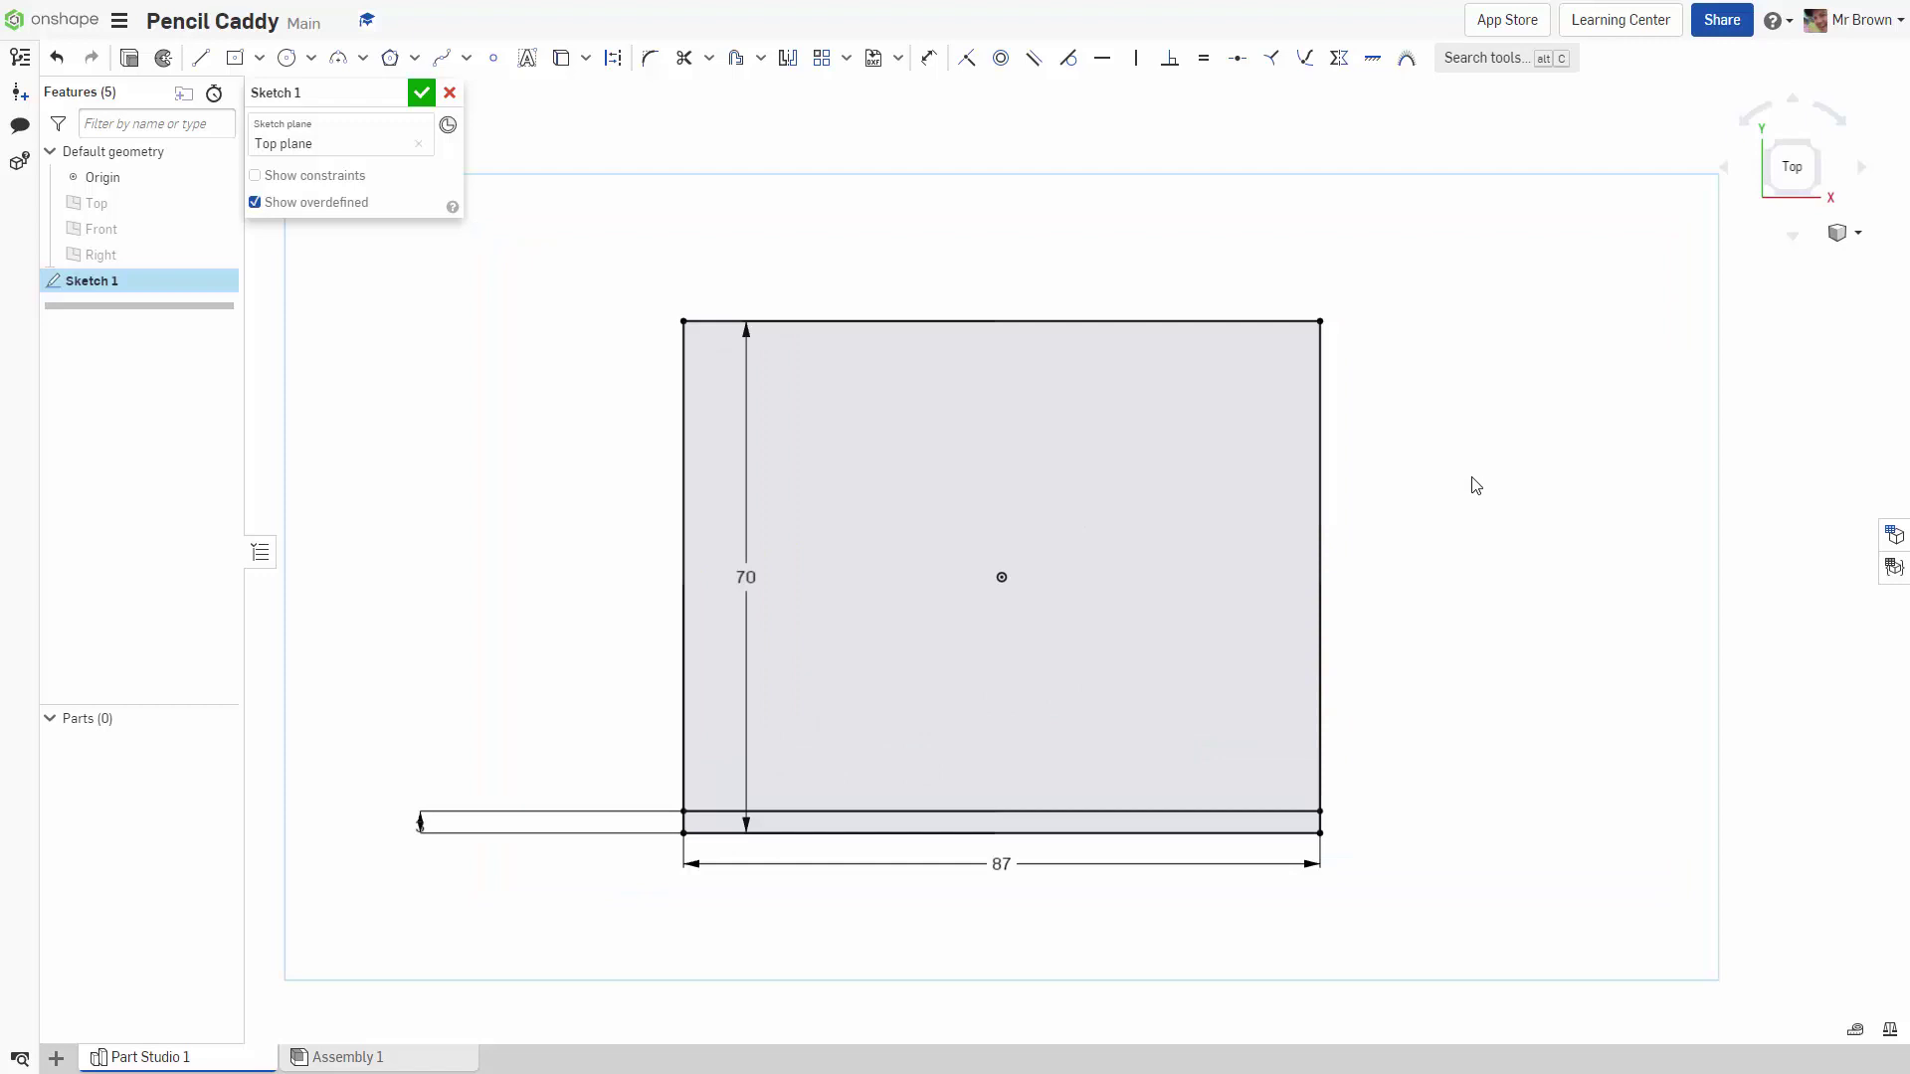
mouse_move(1471, 481)
middle_down()
mouse_move(1538, 507)
mouse_move(1565, 474)
middle_up()
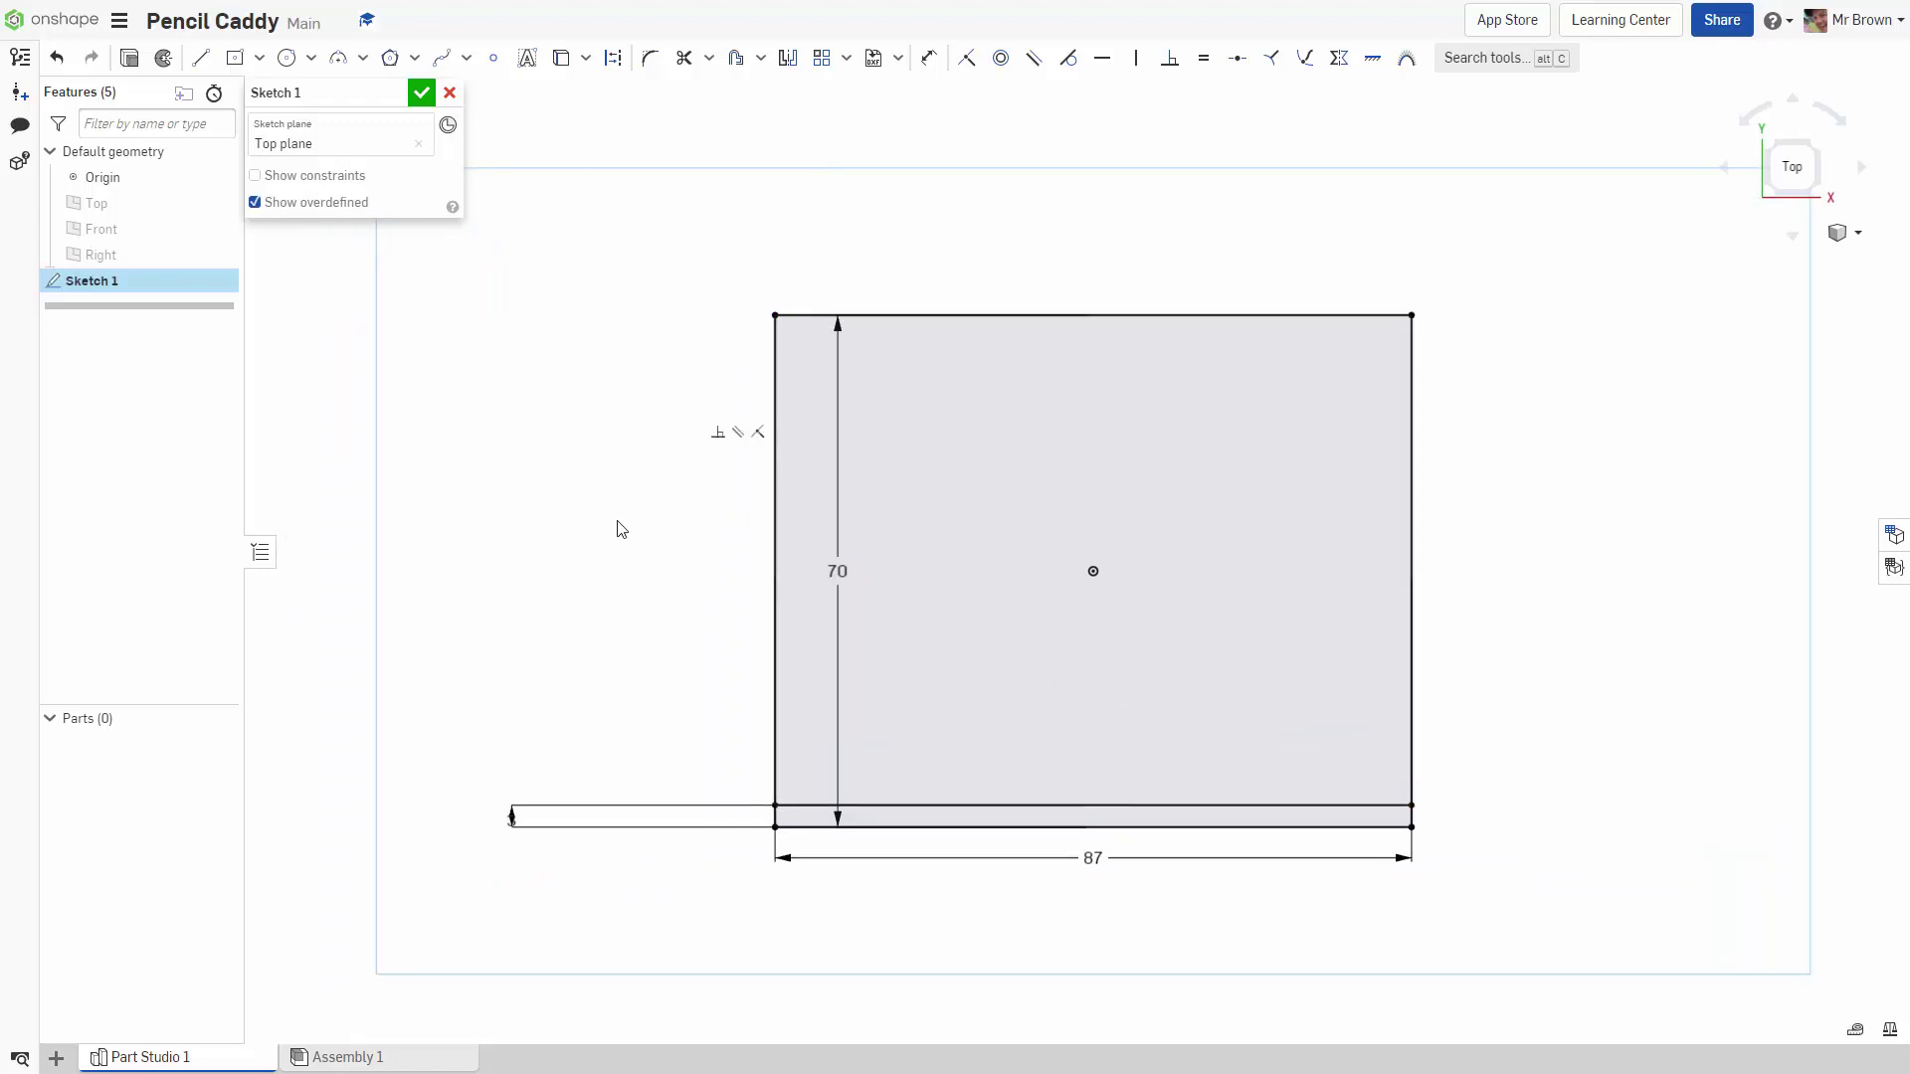
click(1022, 804)
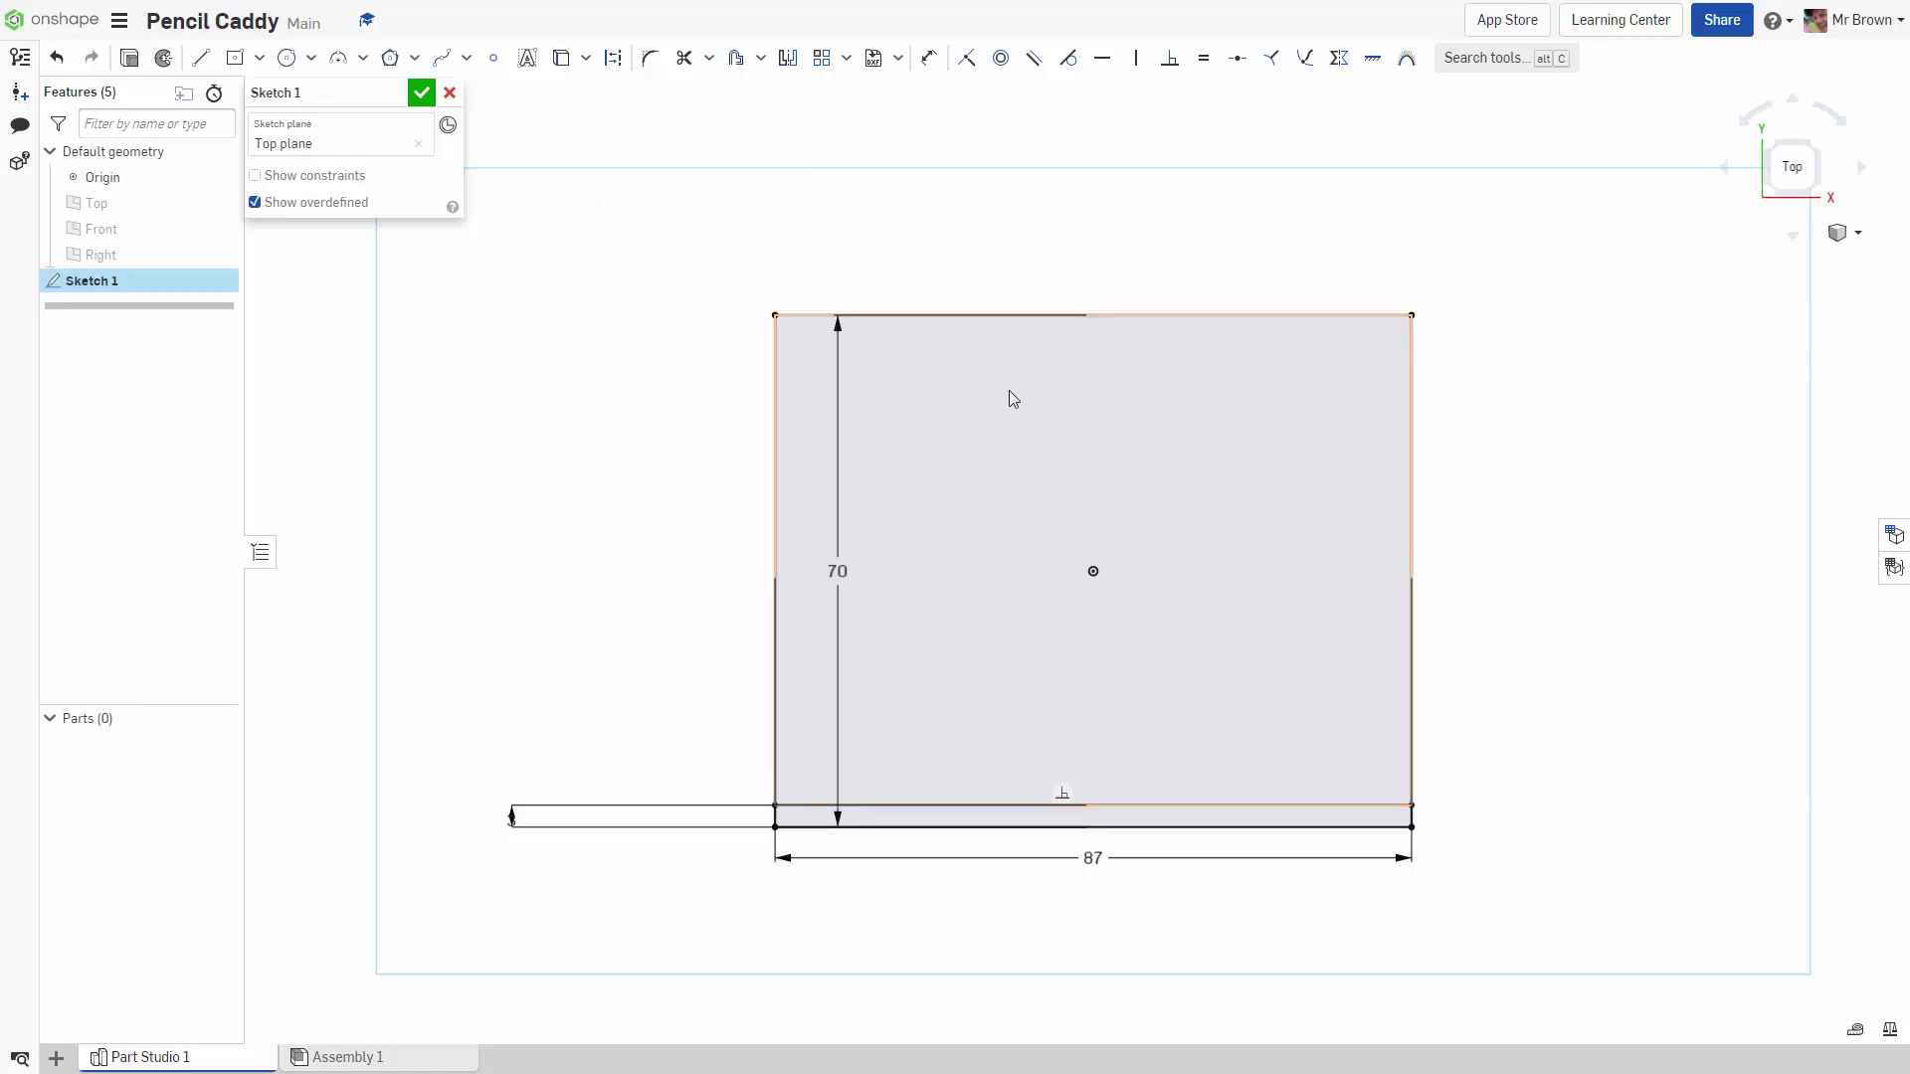
click(983, 205)
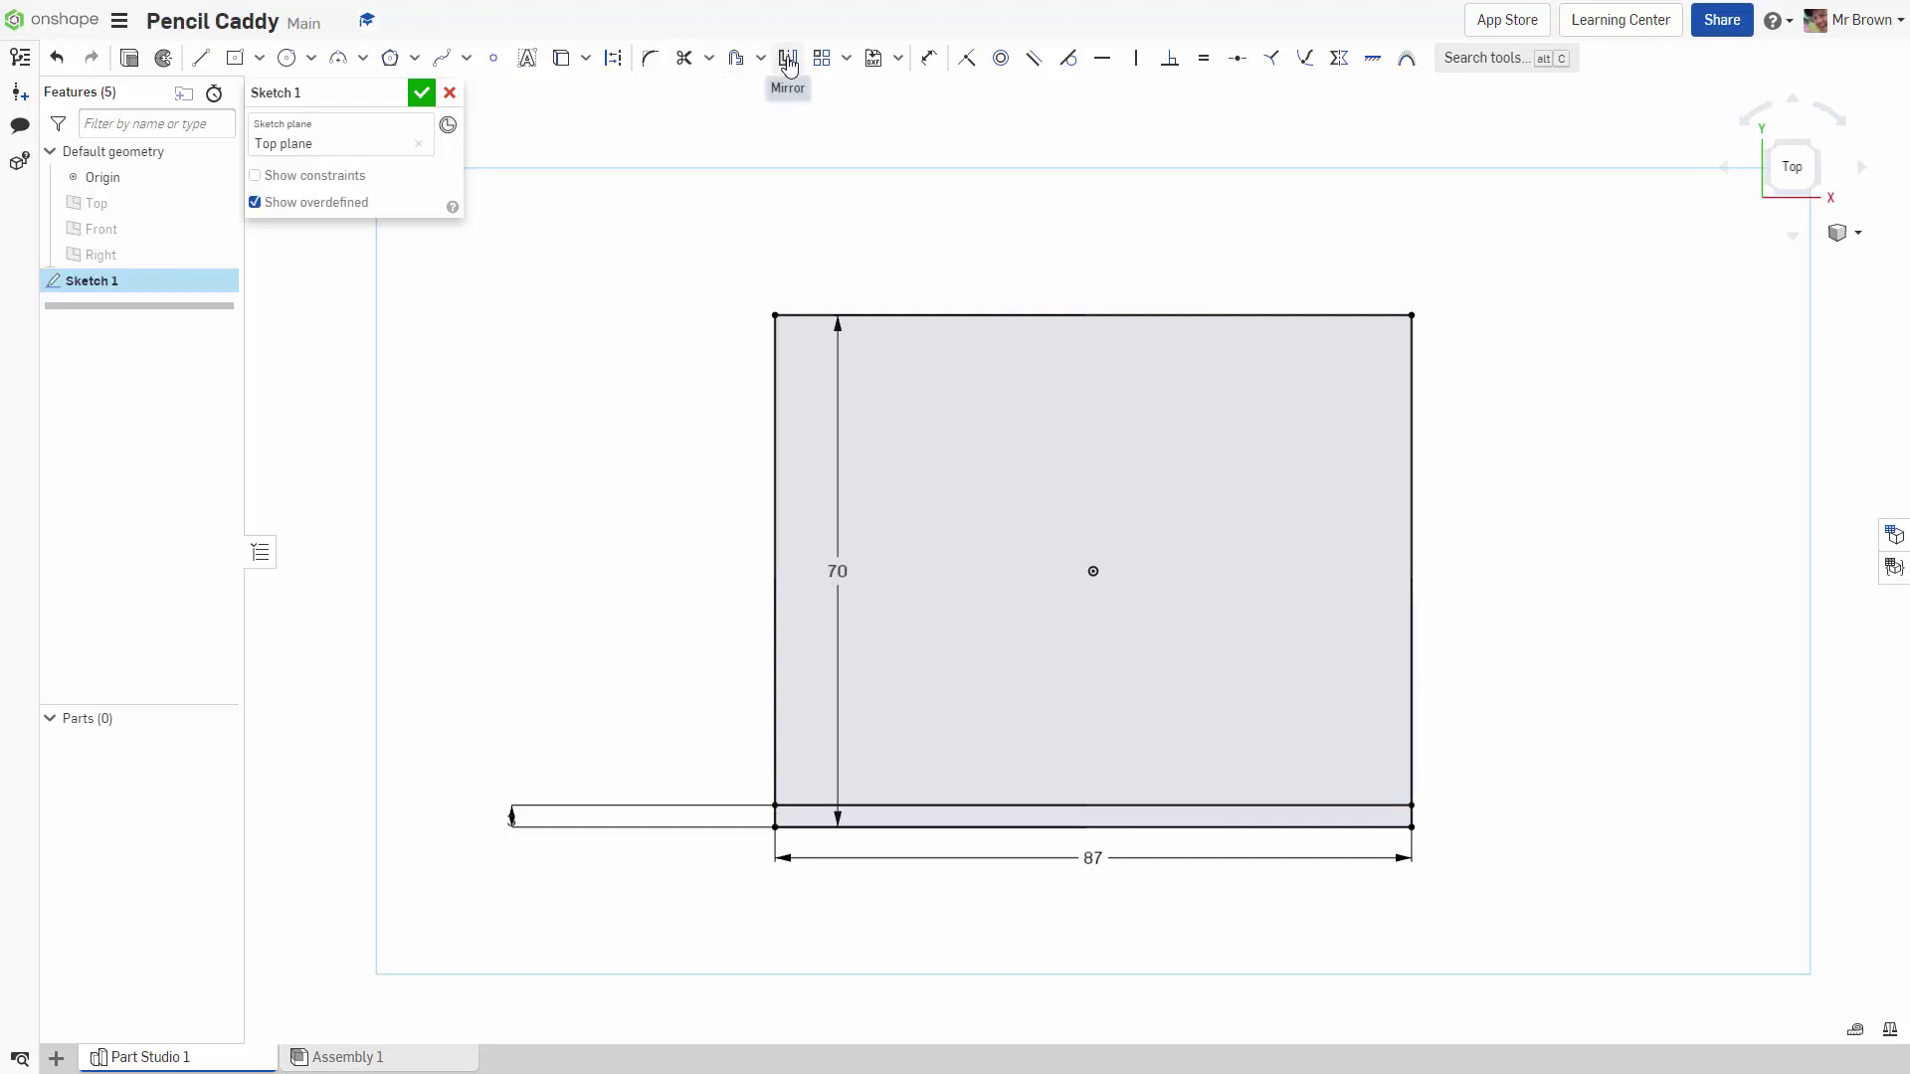
click(788, 62)
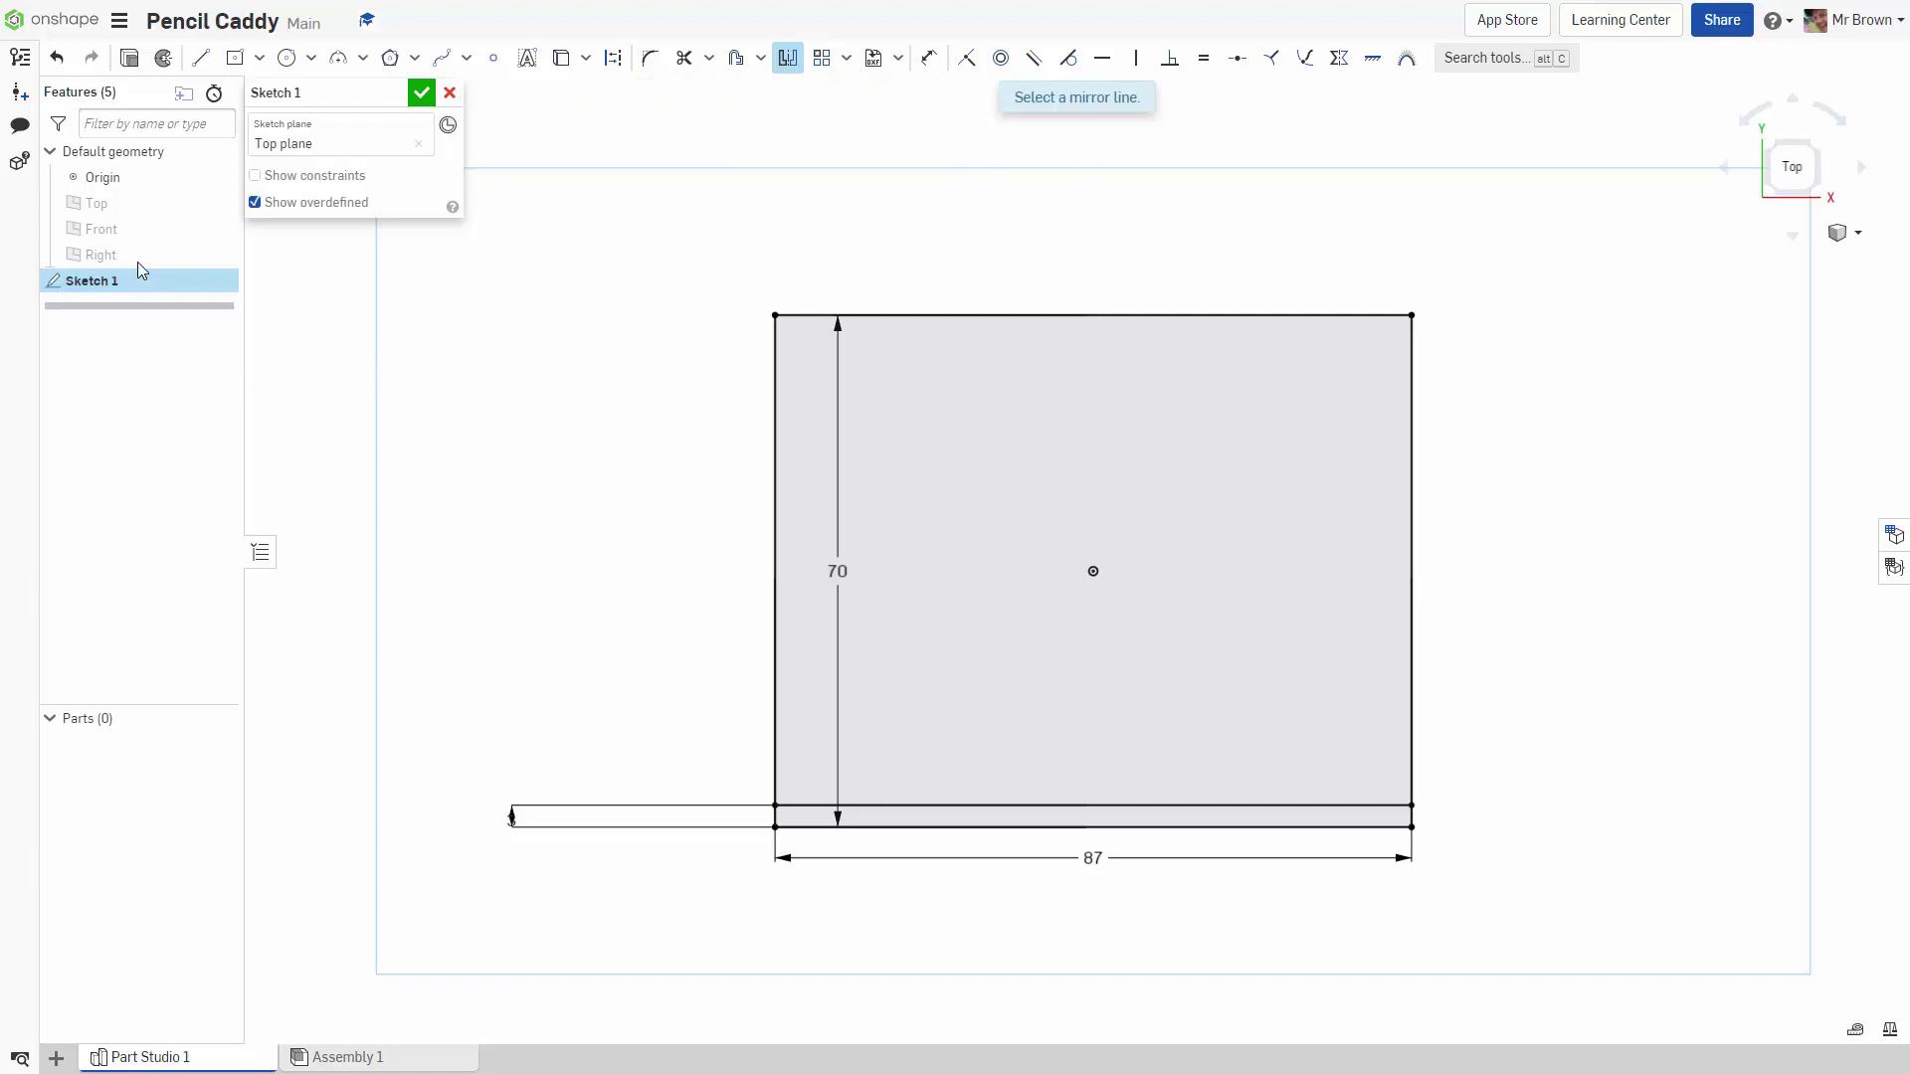
key(p)
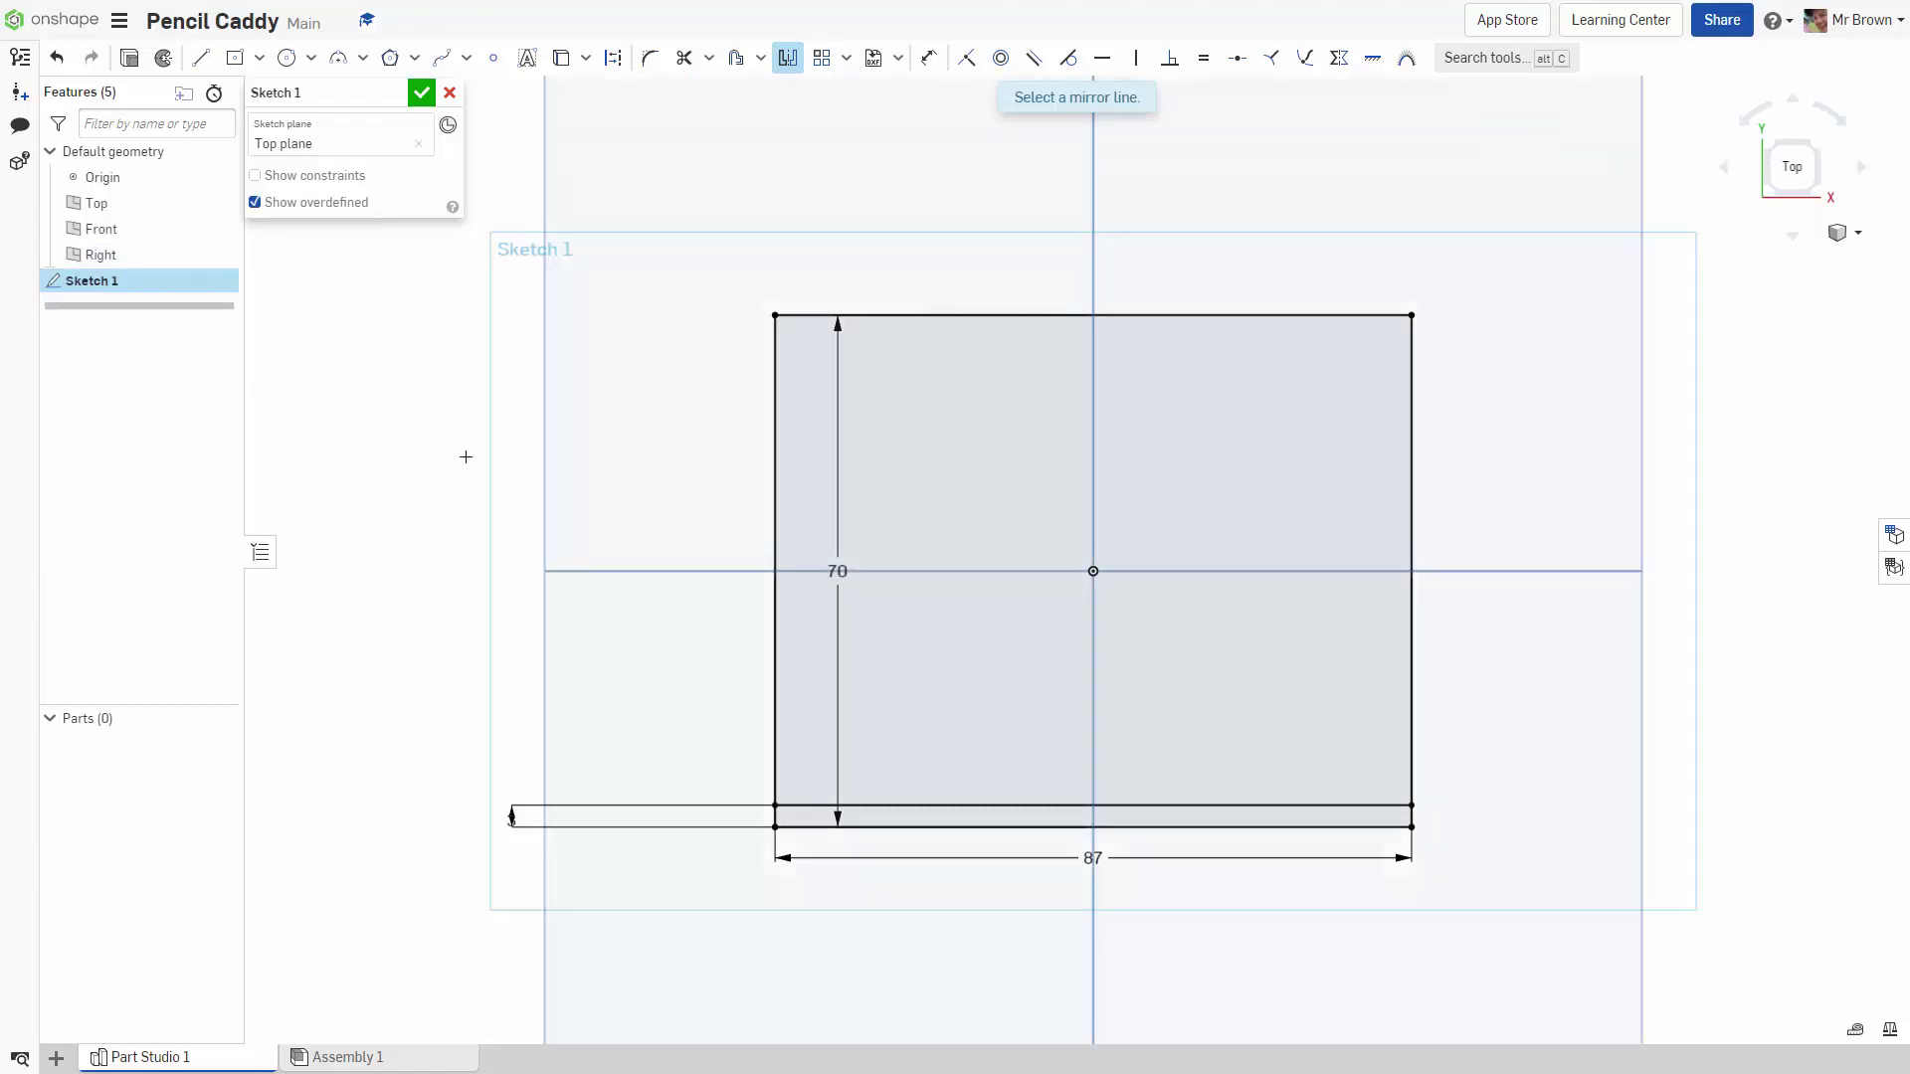
click(707, 569)
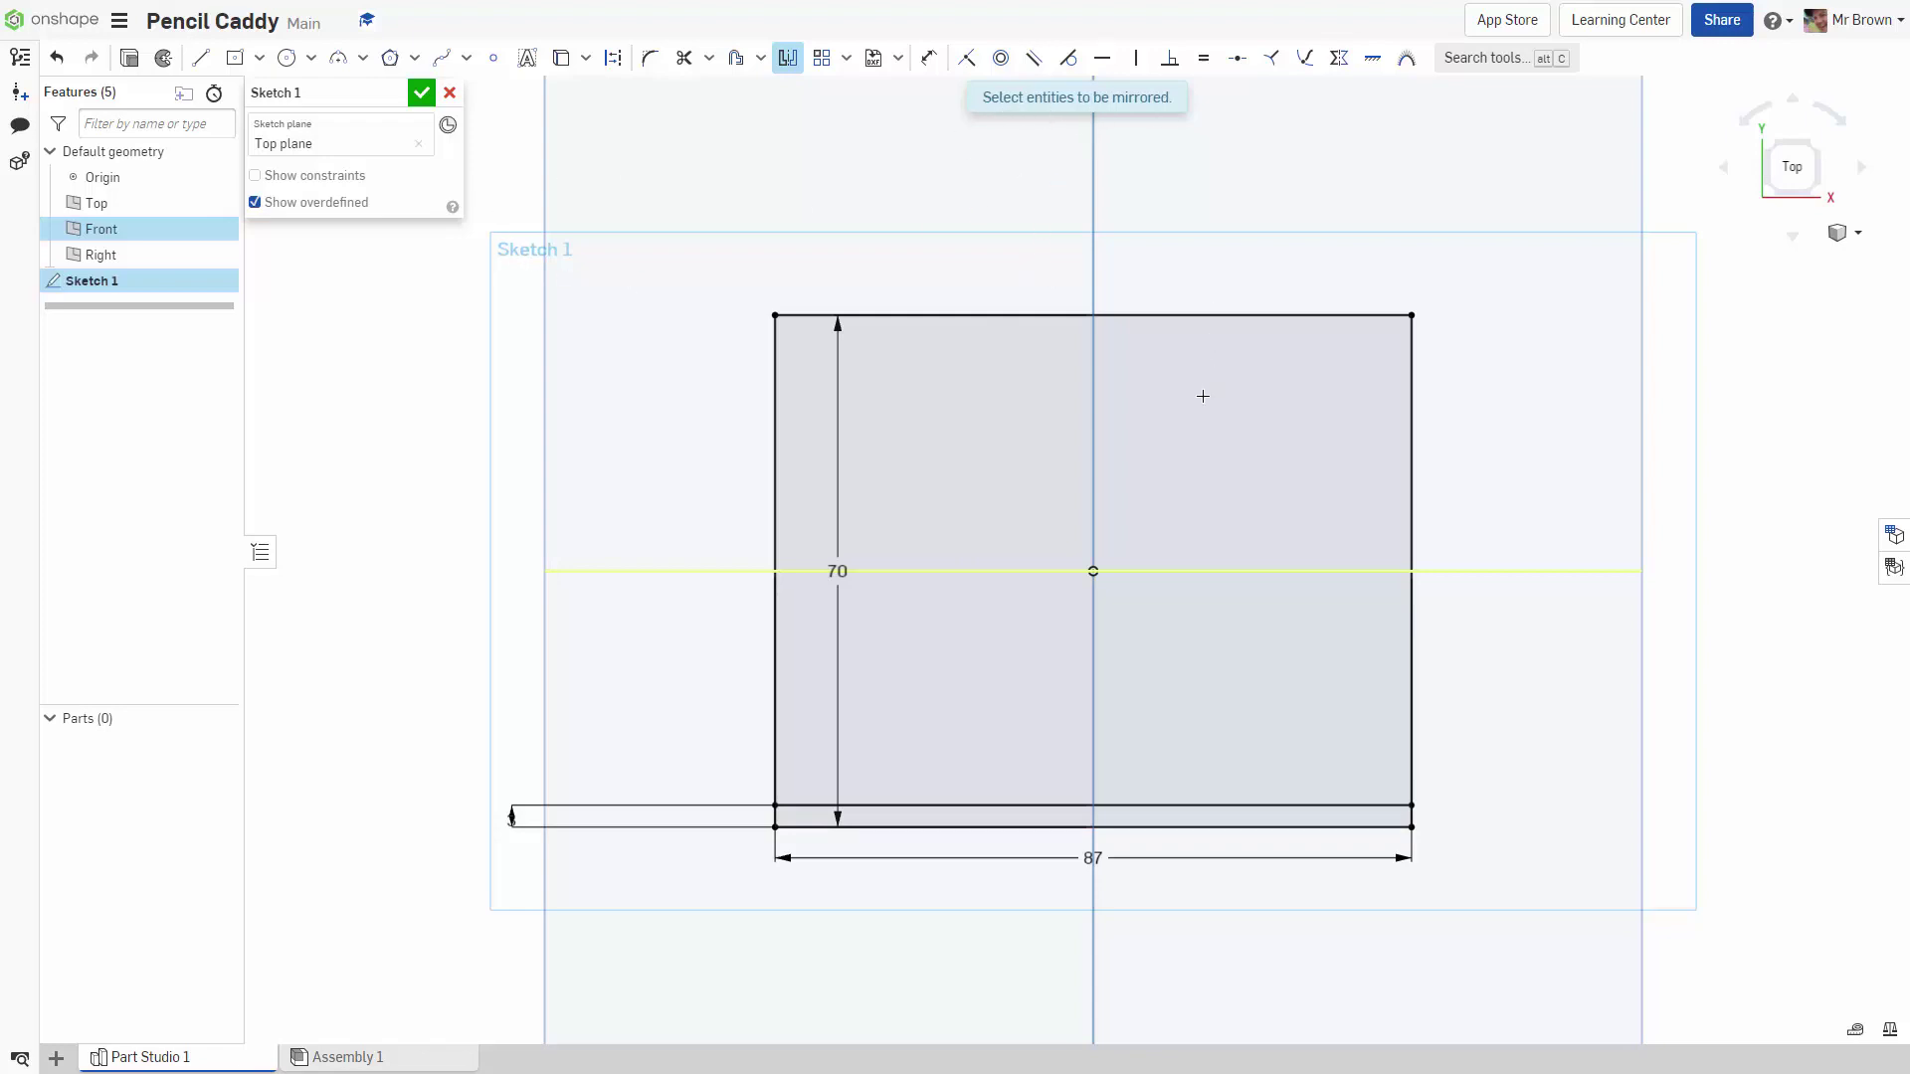
click(946, 805)
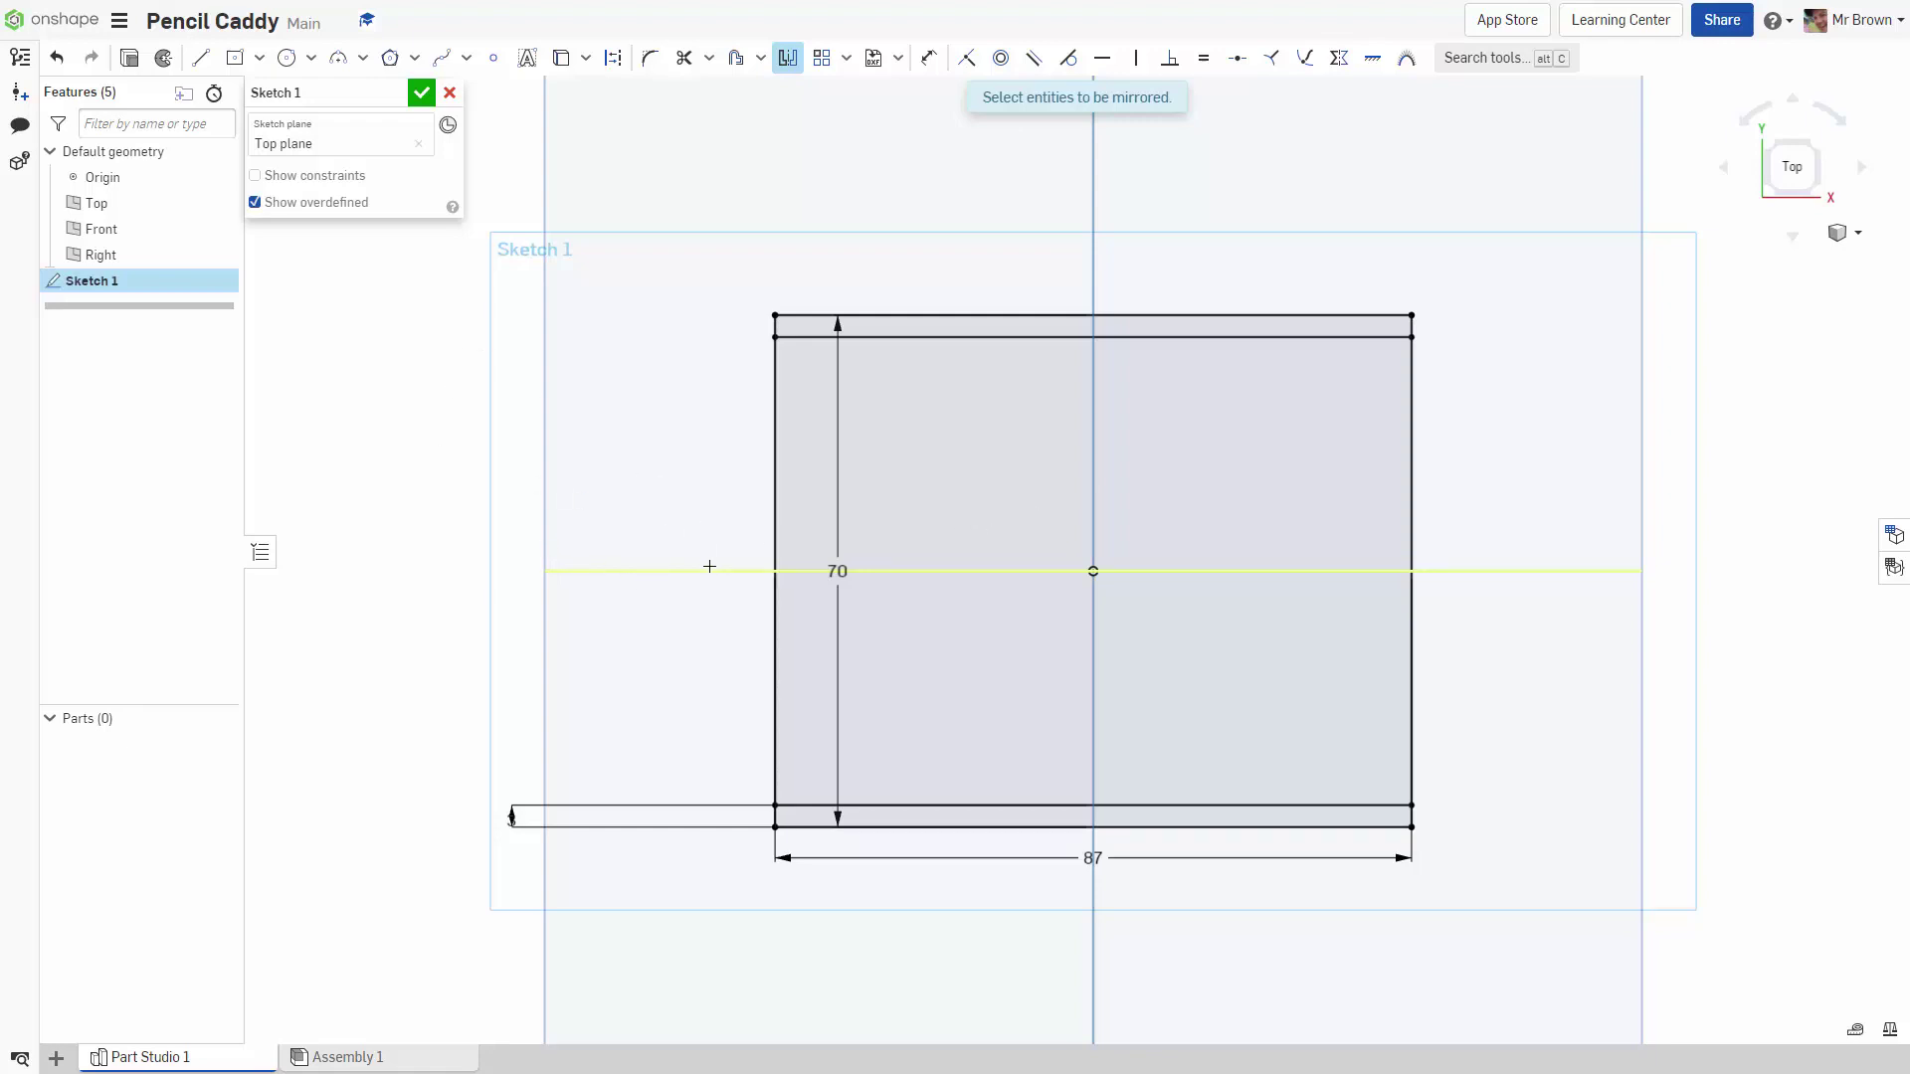
key(Escape)
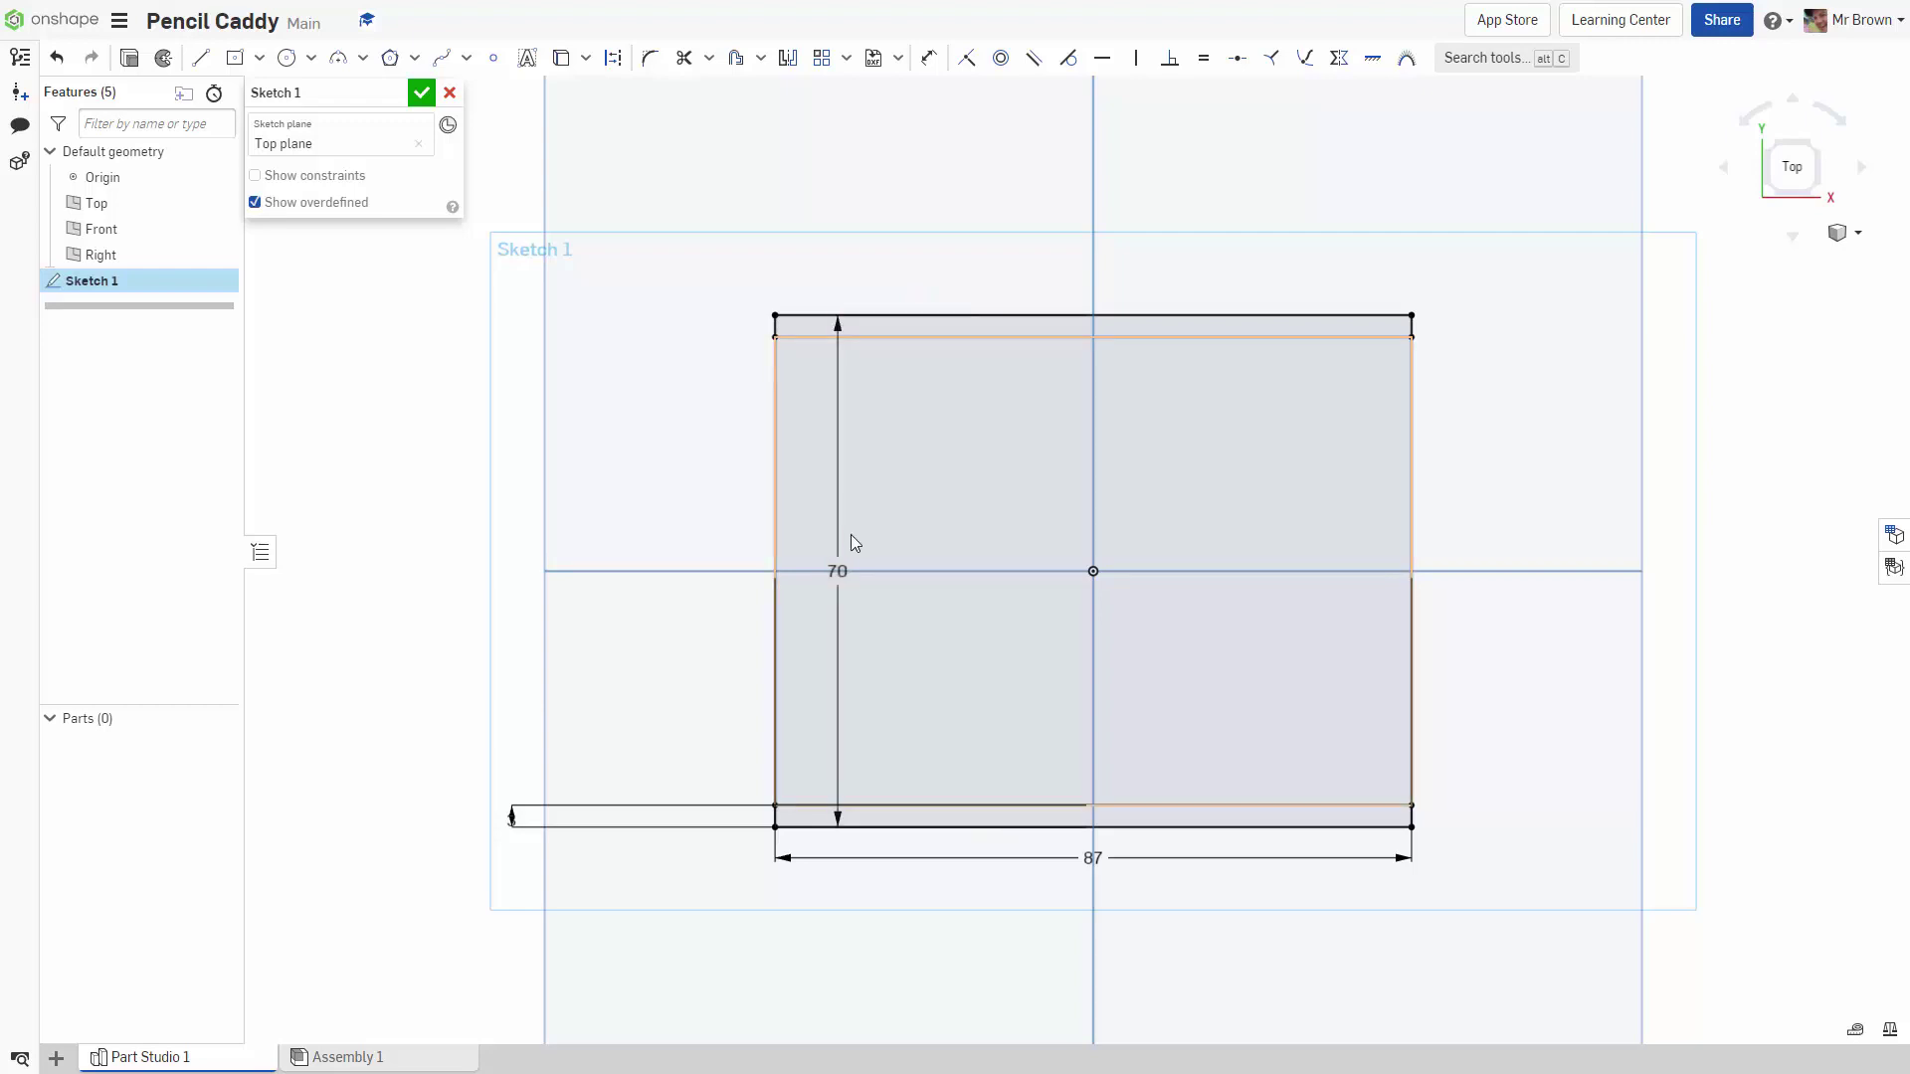
key(p)
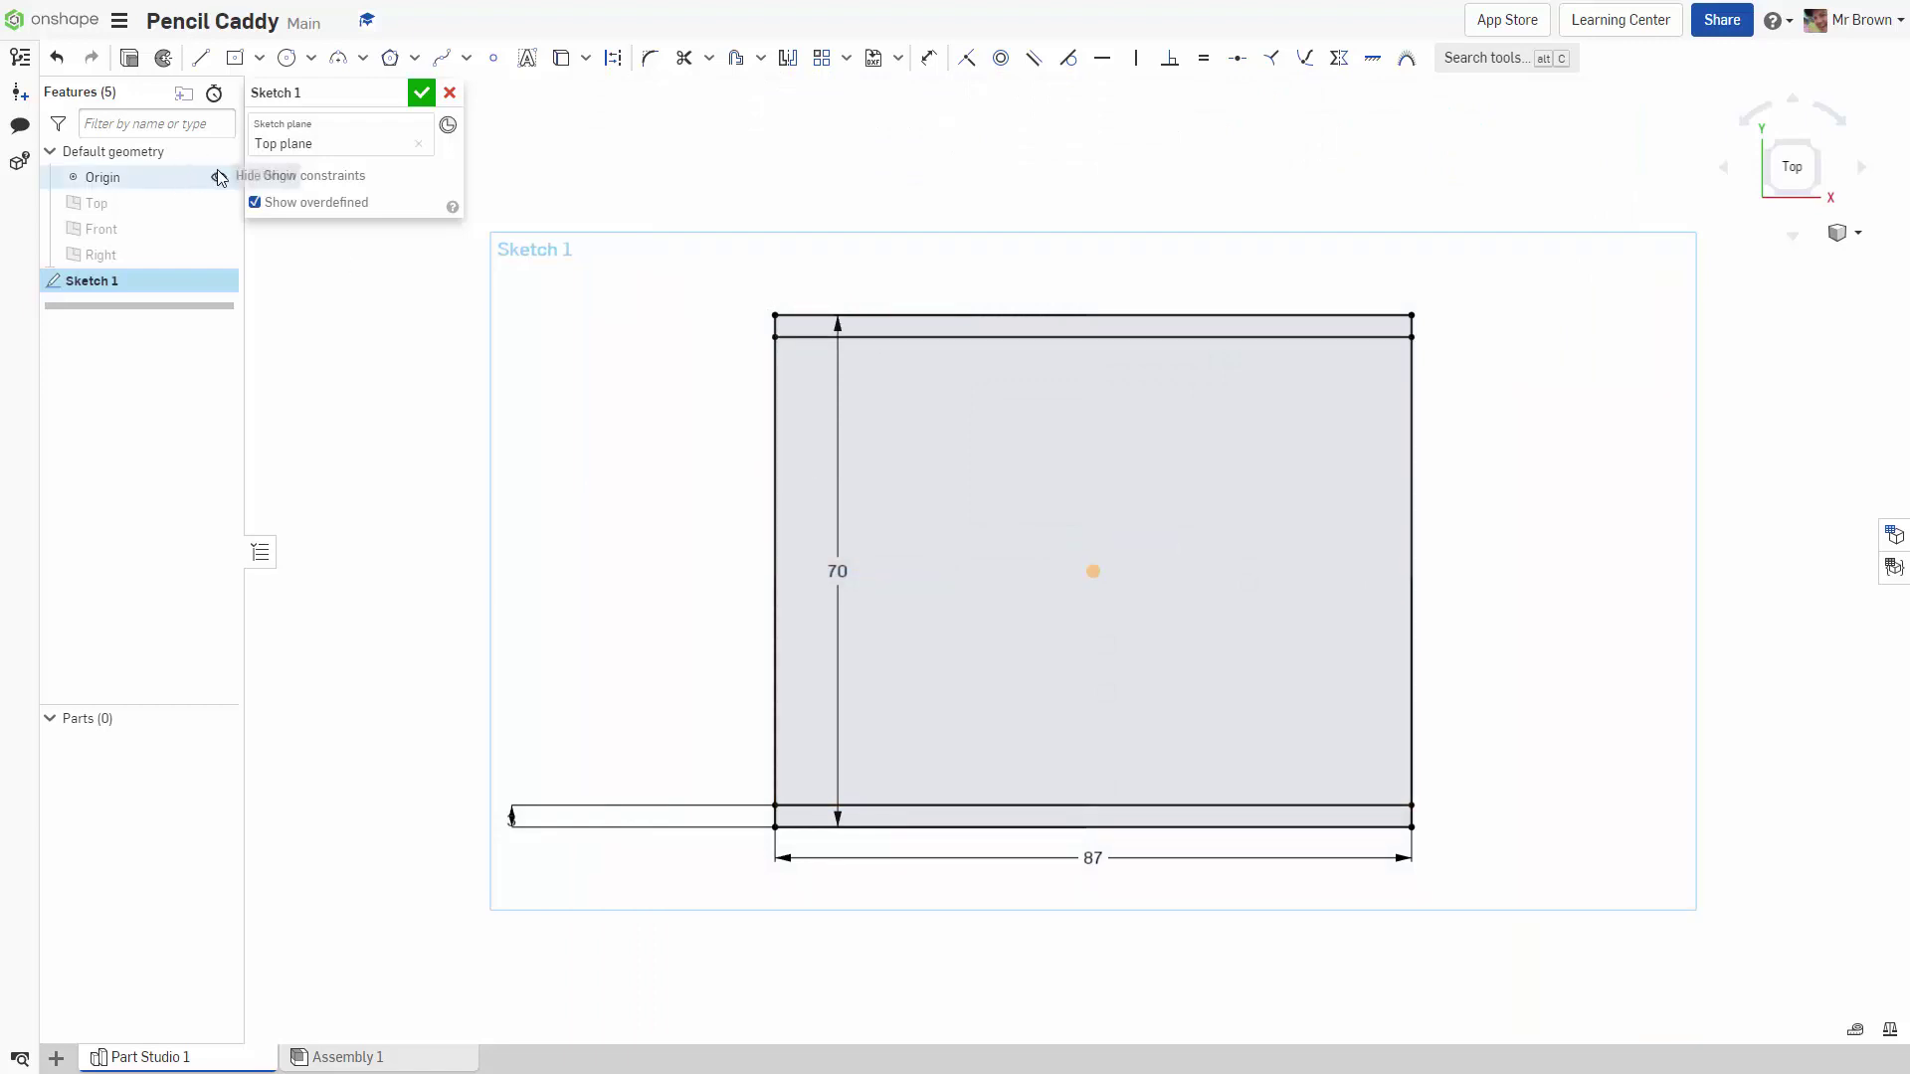
Move the 70 height dimension outside the rectangle, beyond its left edge
click(217, 176)
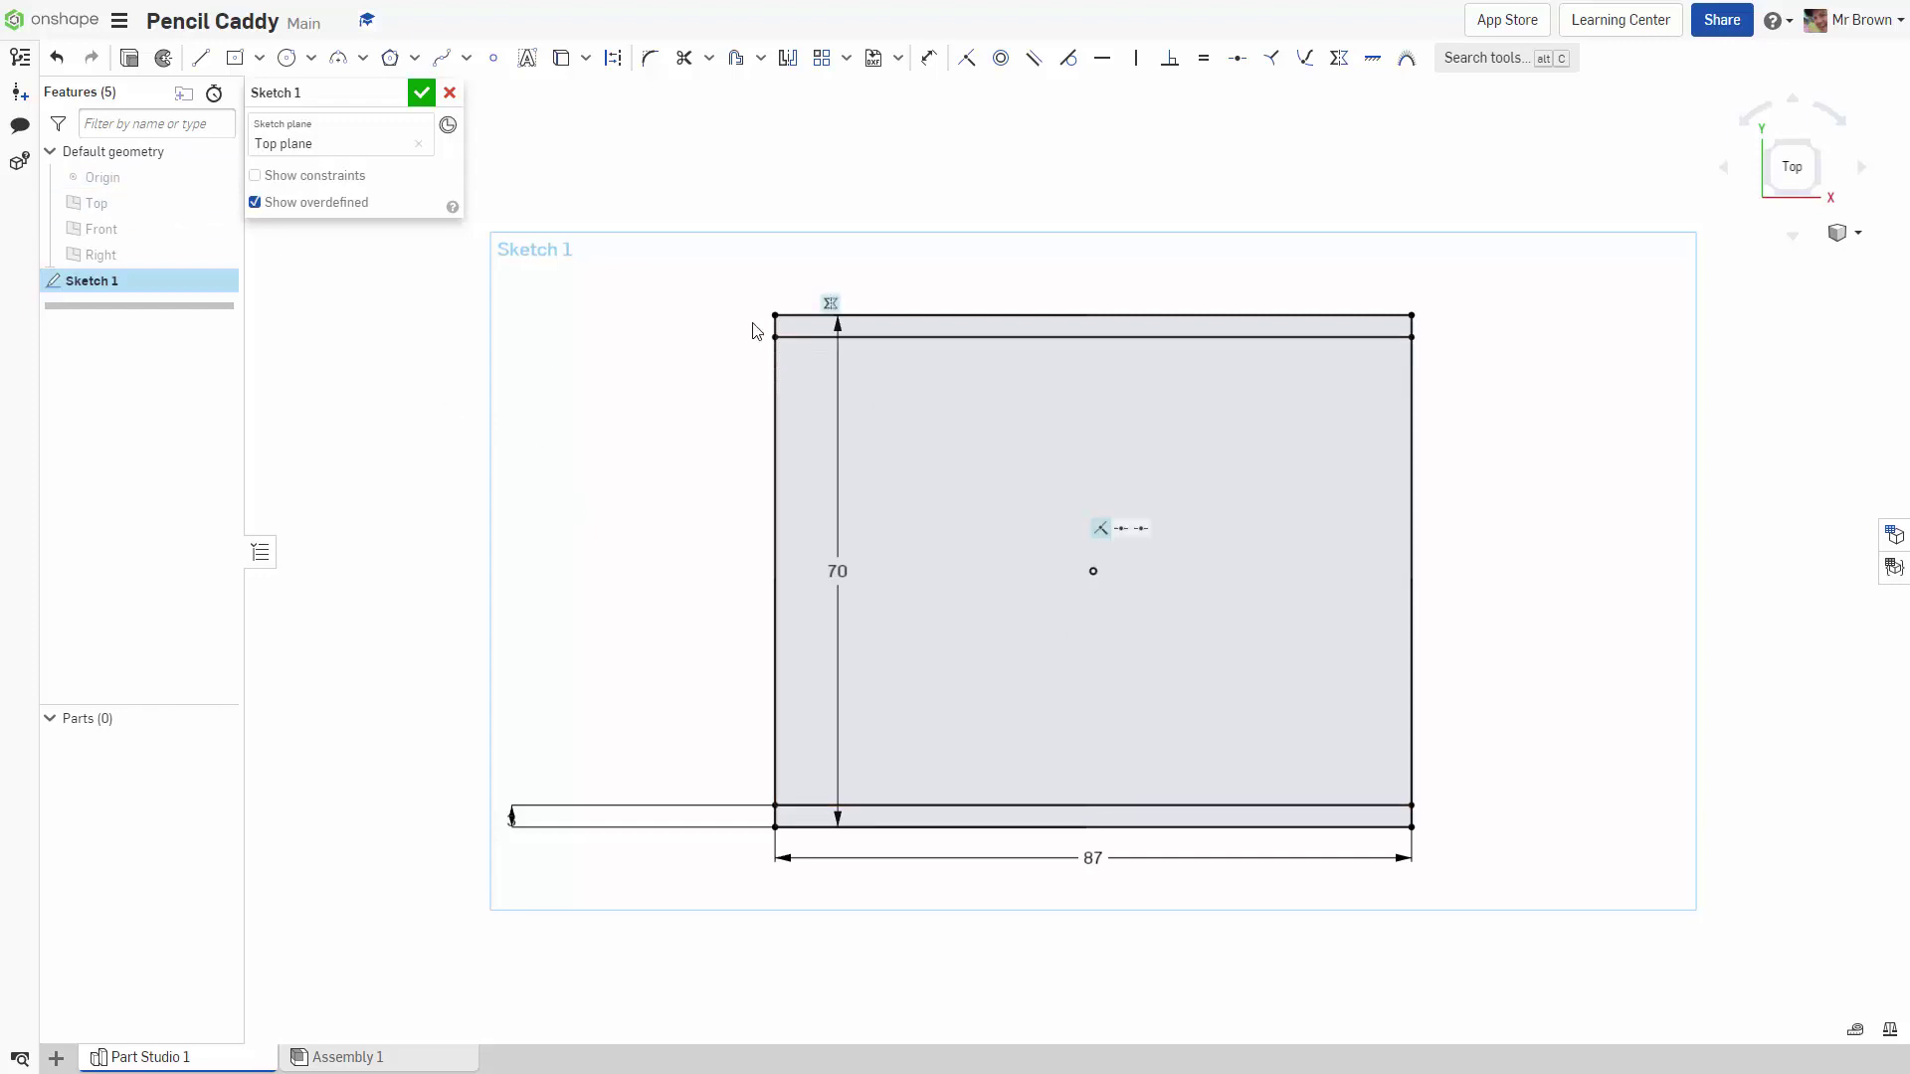
click(219, 179)
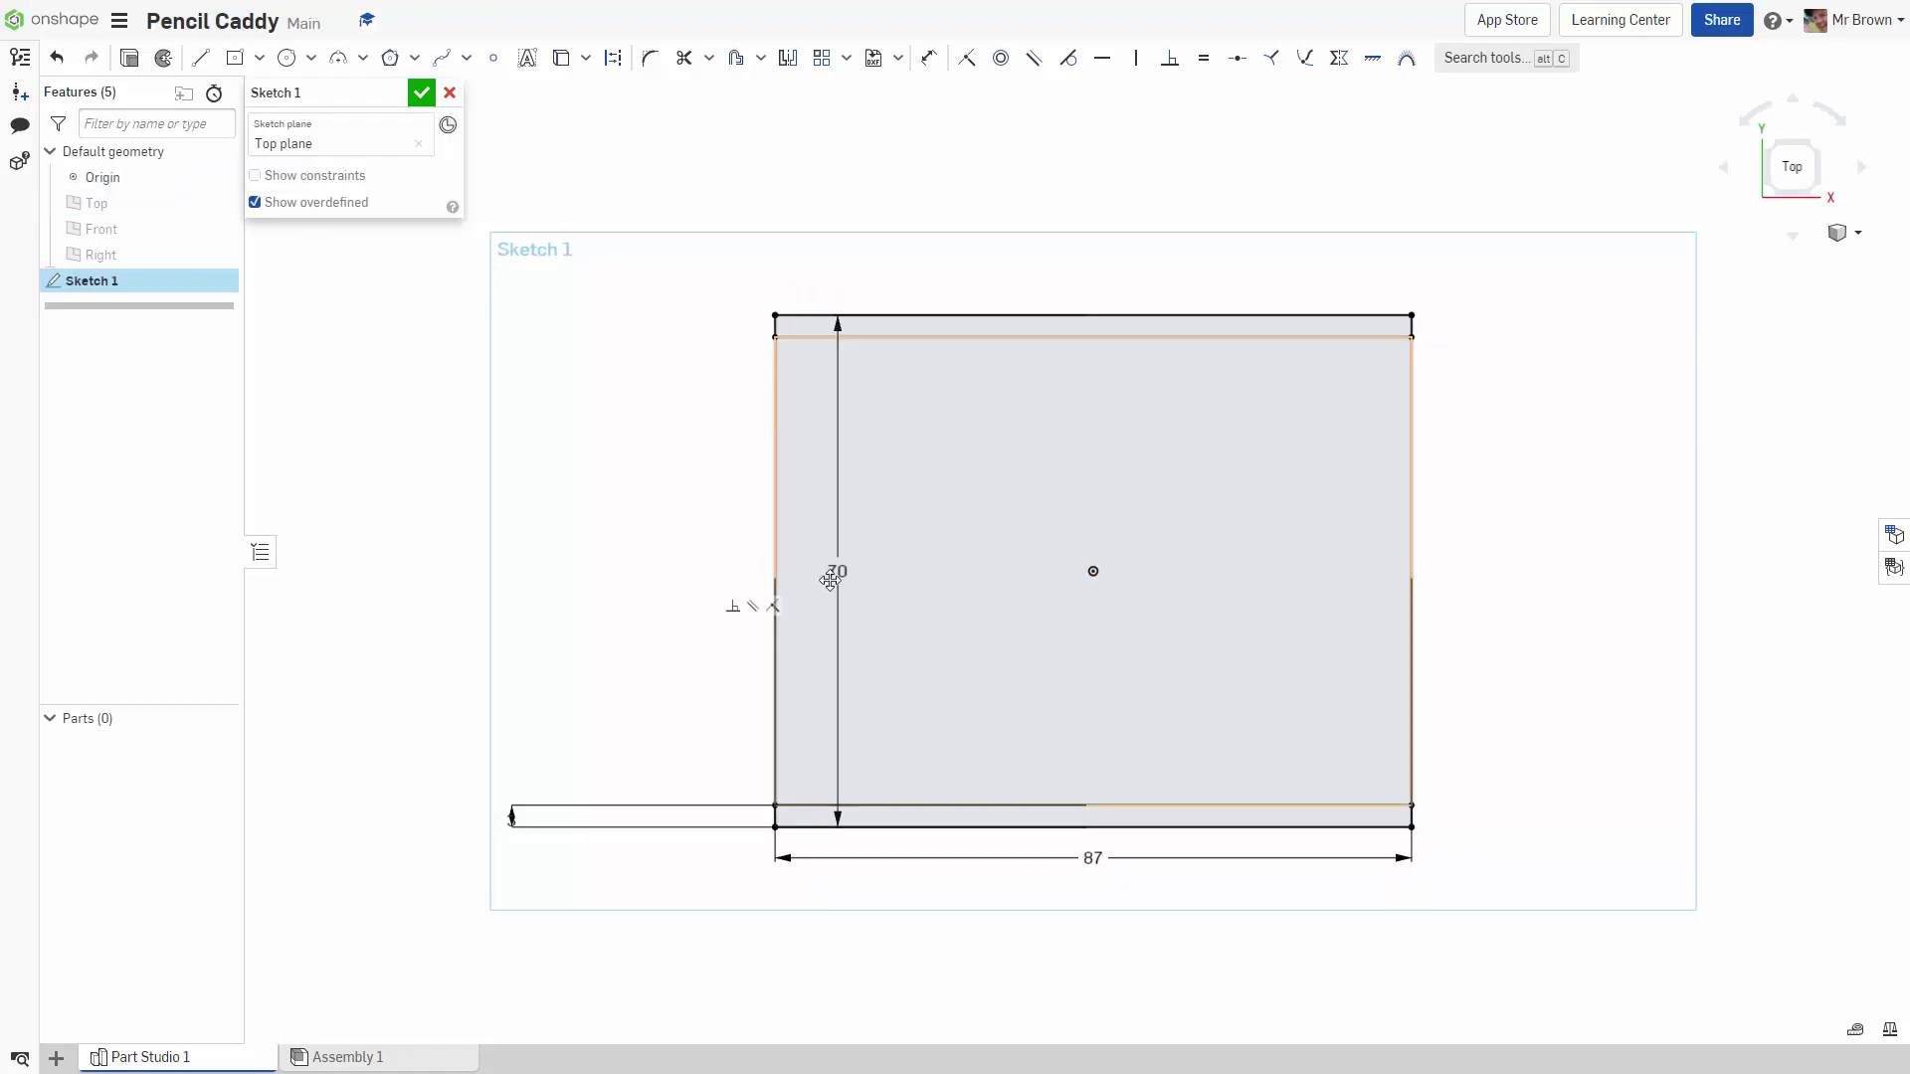
drag(838, 571, 682, 571)
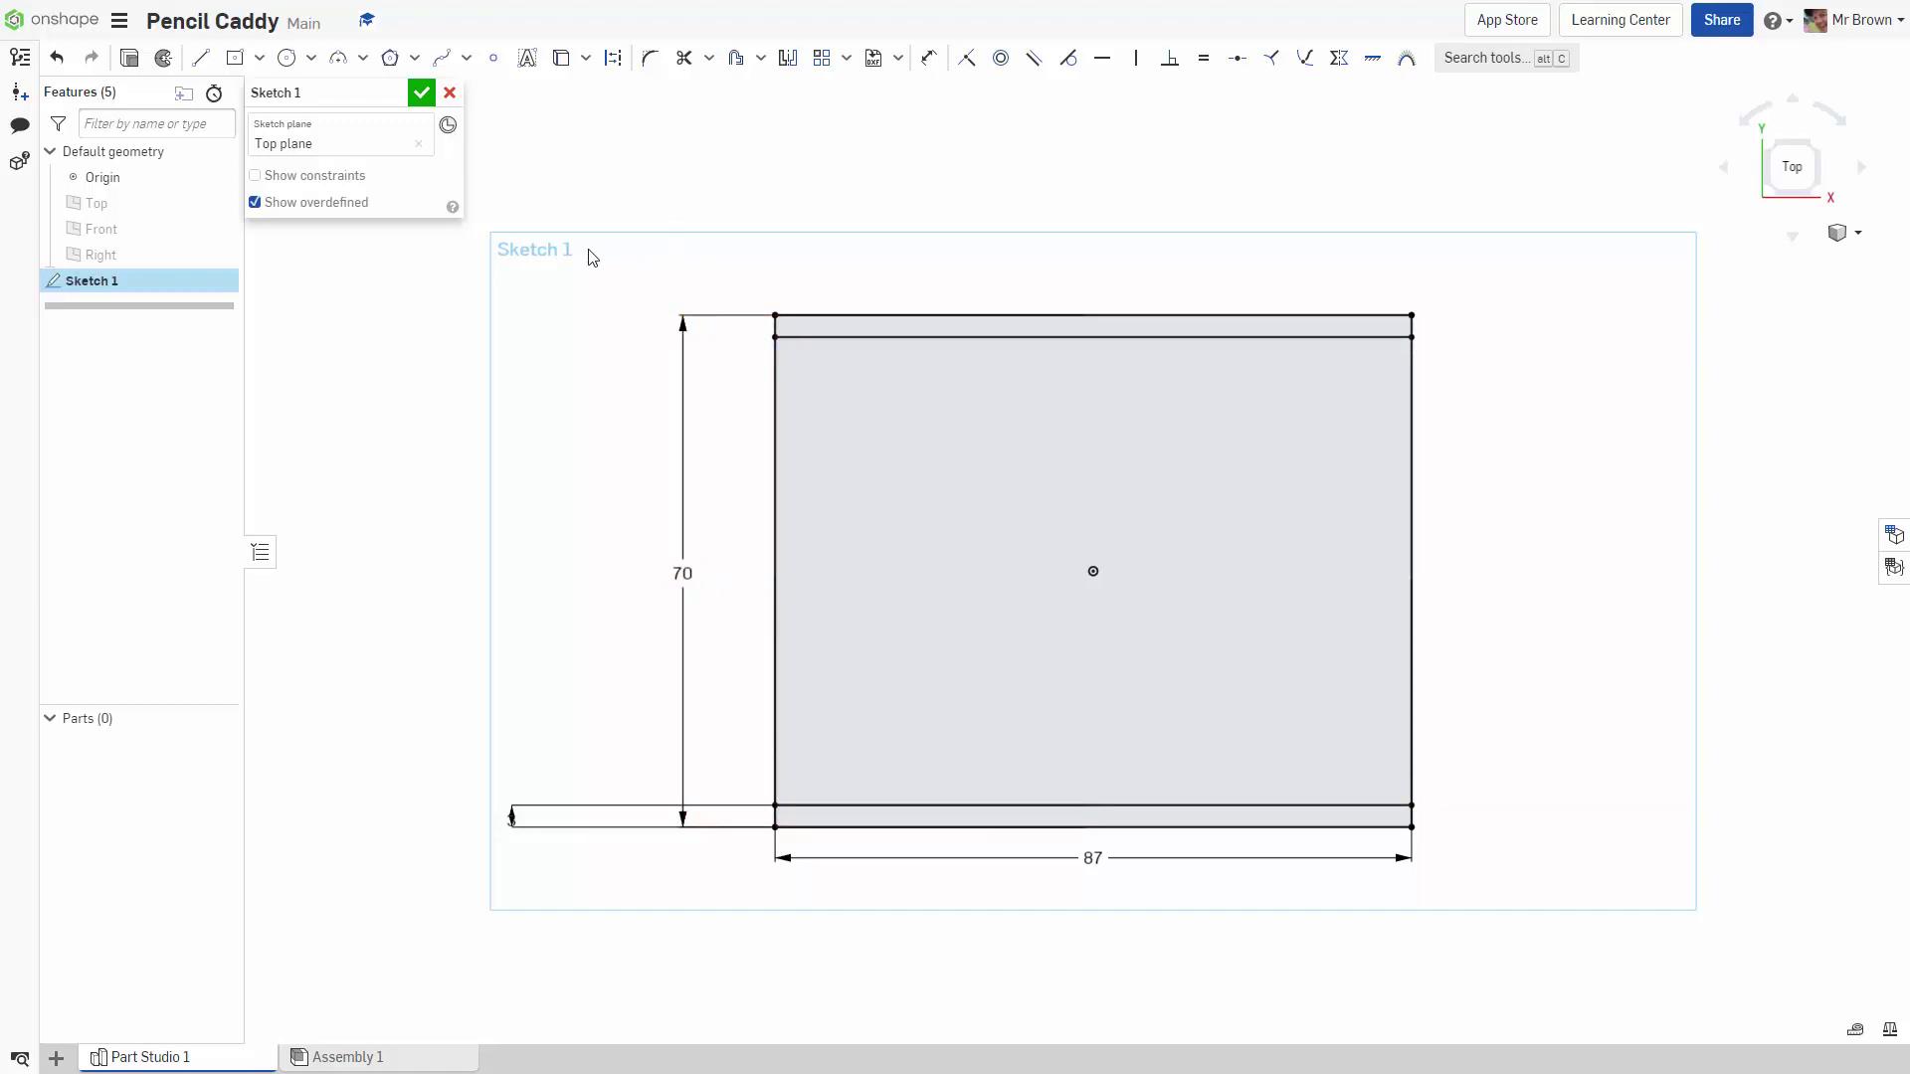
Draw a vertical line about 64 long between the two inner horizontal lines, near the rectangle's left edge
click(200, 62)
click(841, 337)
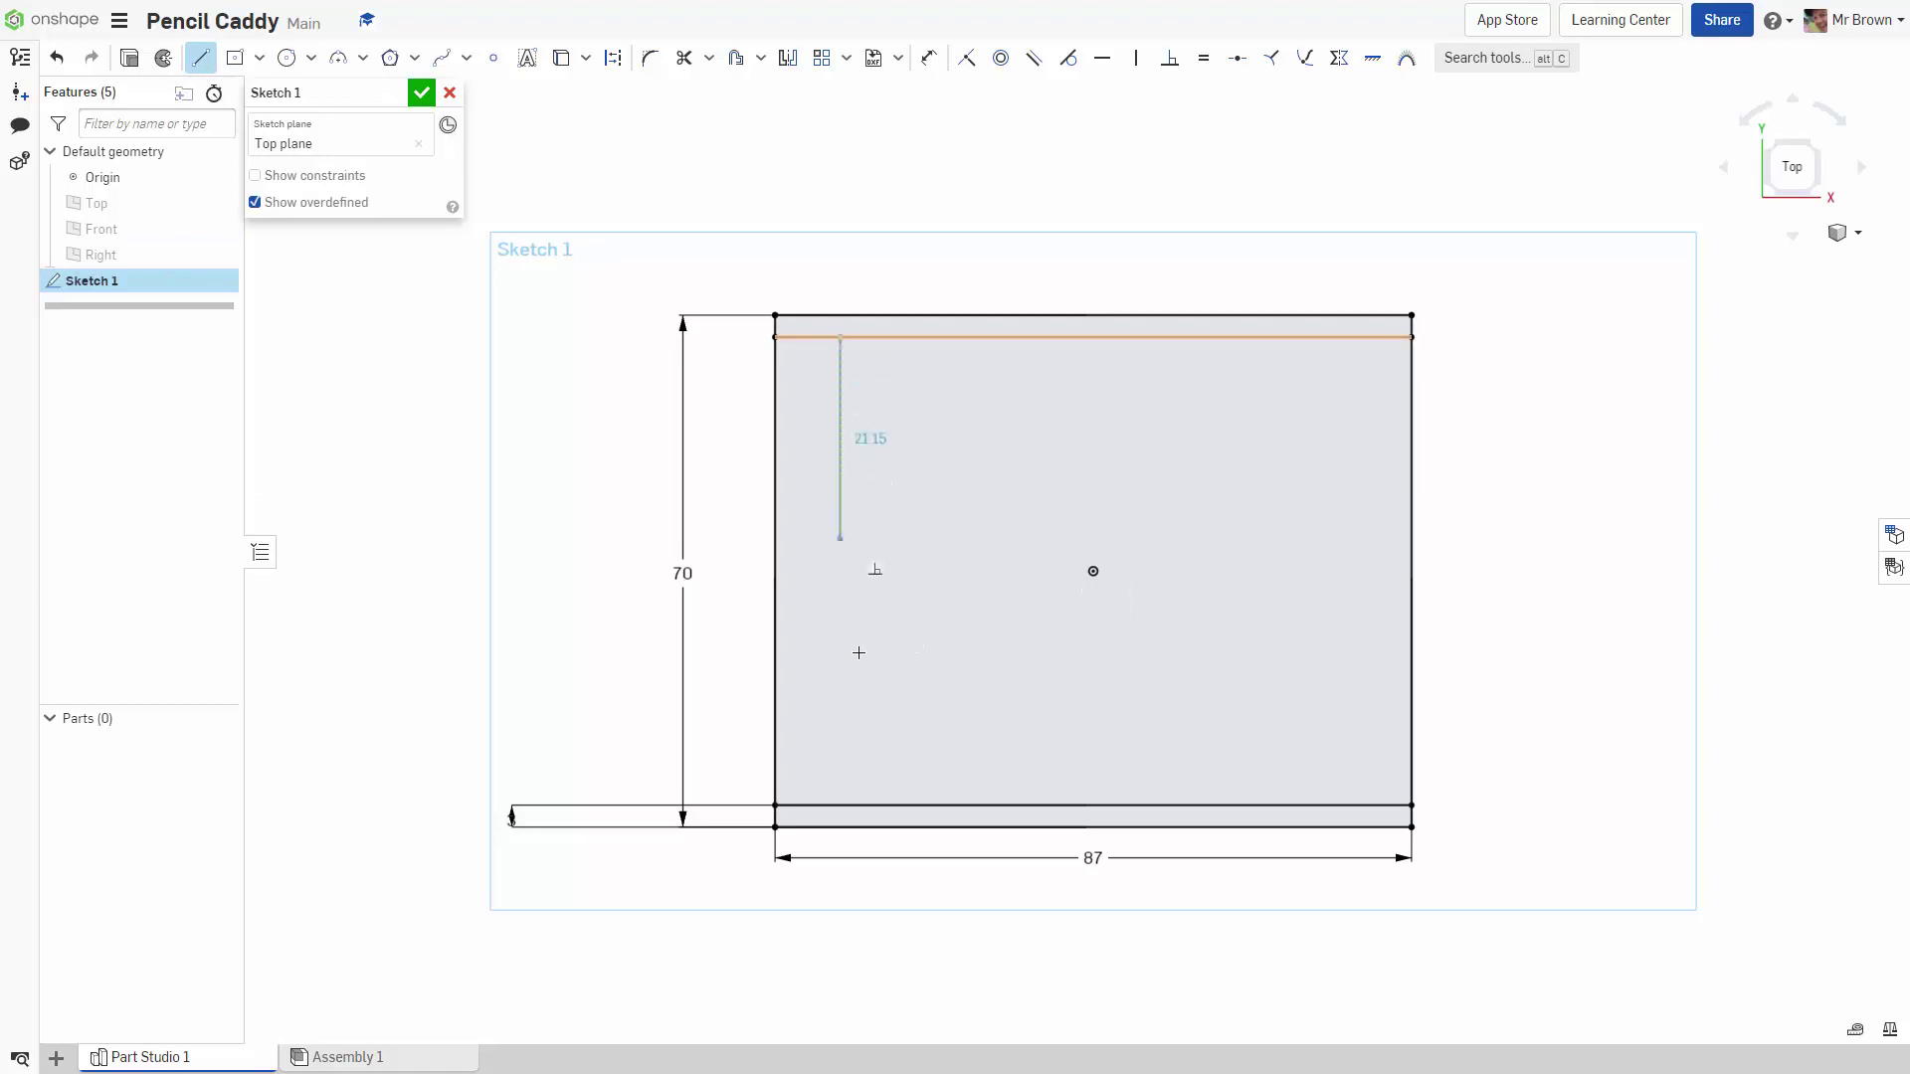
click(836, 806)
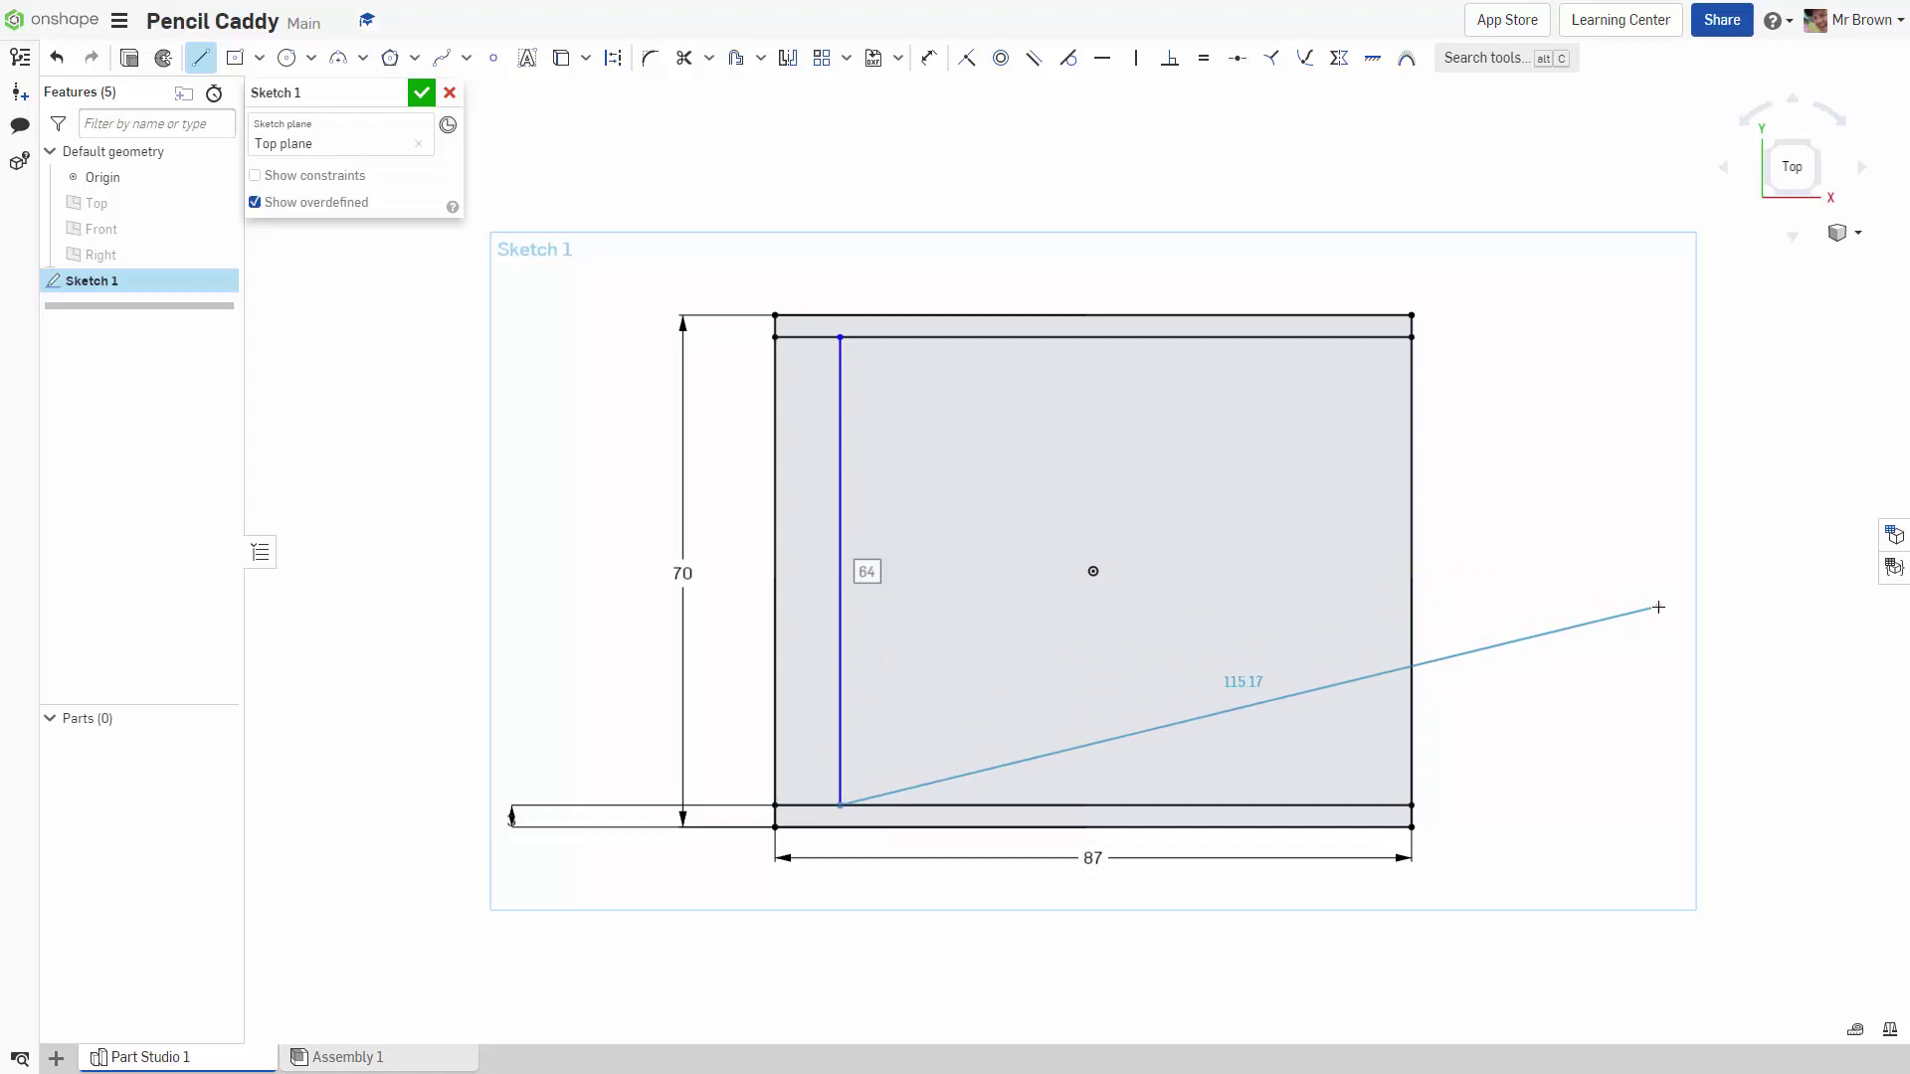
key(Escape)
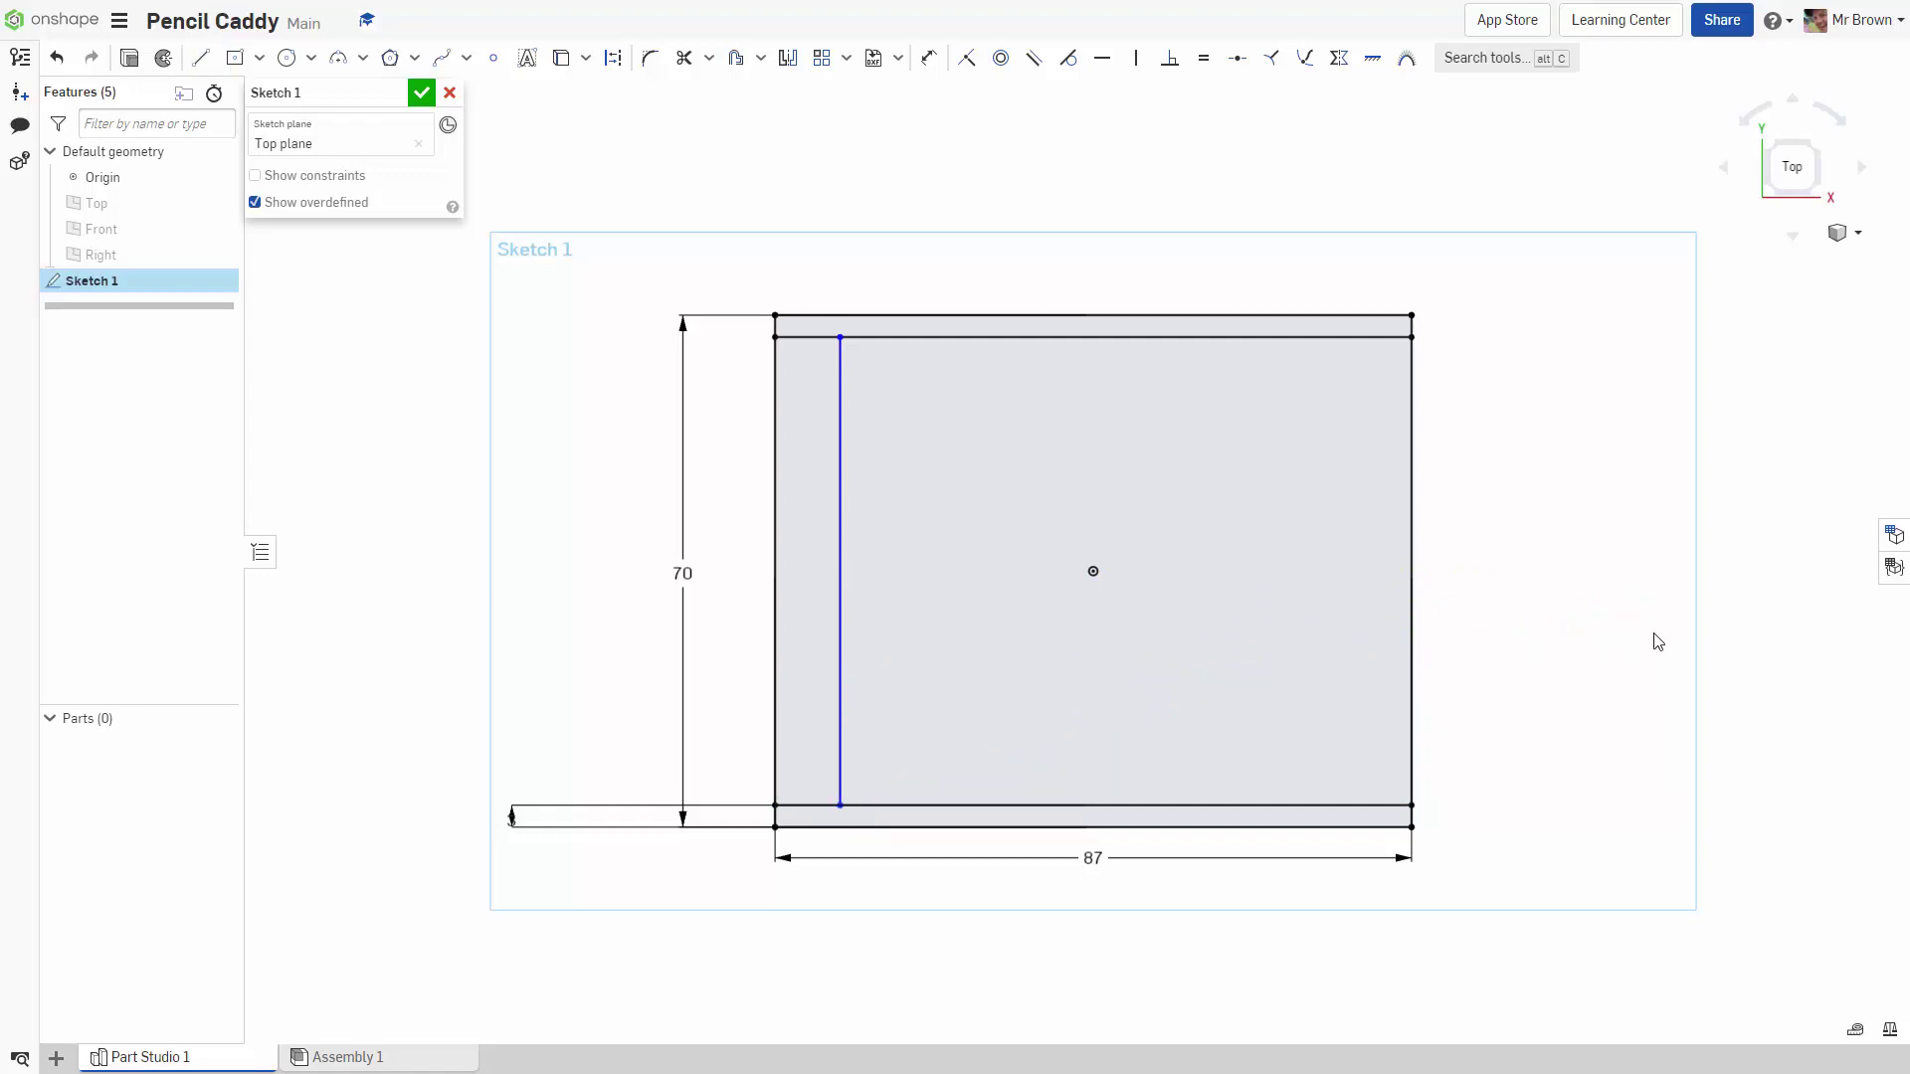
Dimension the distance between the rectangle's left edge and the new vertical line as 12
click(931, 60)
click(775, 483)
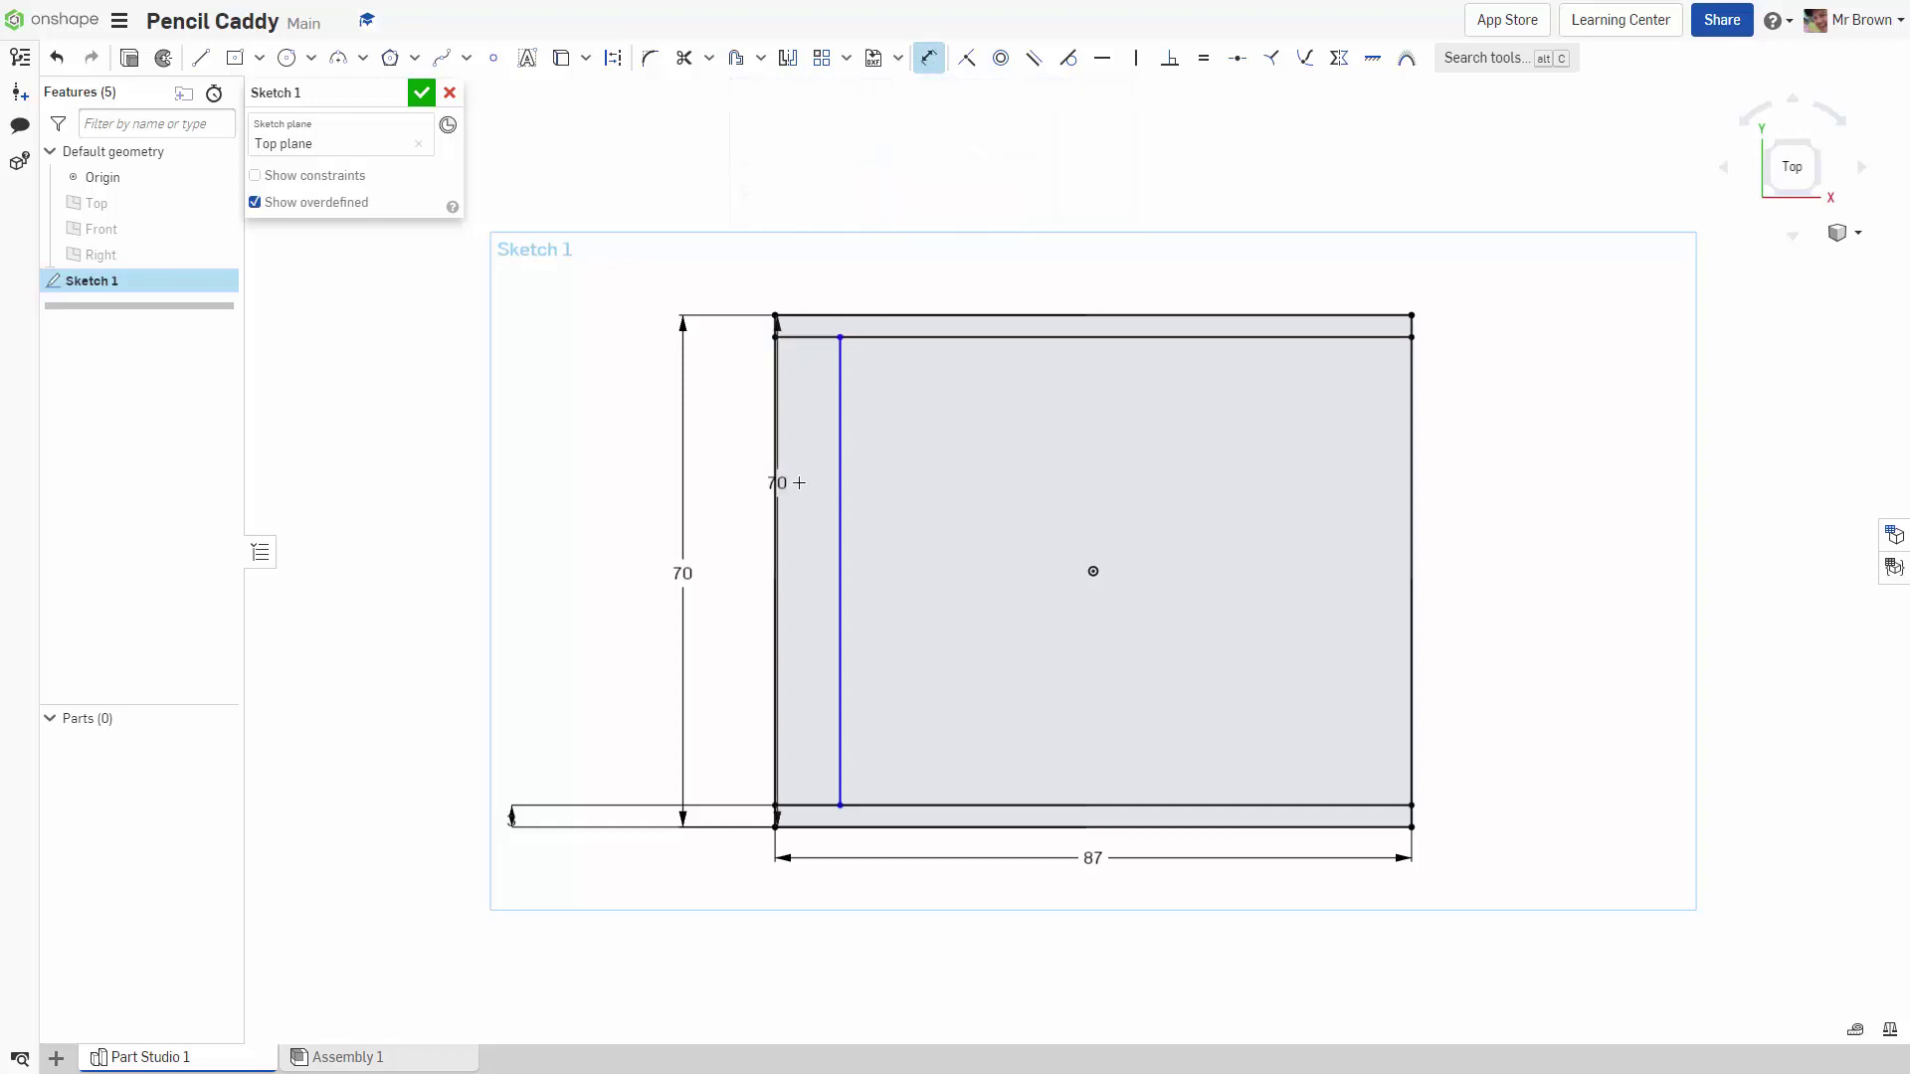
click(842, 485)
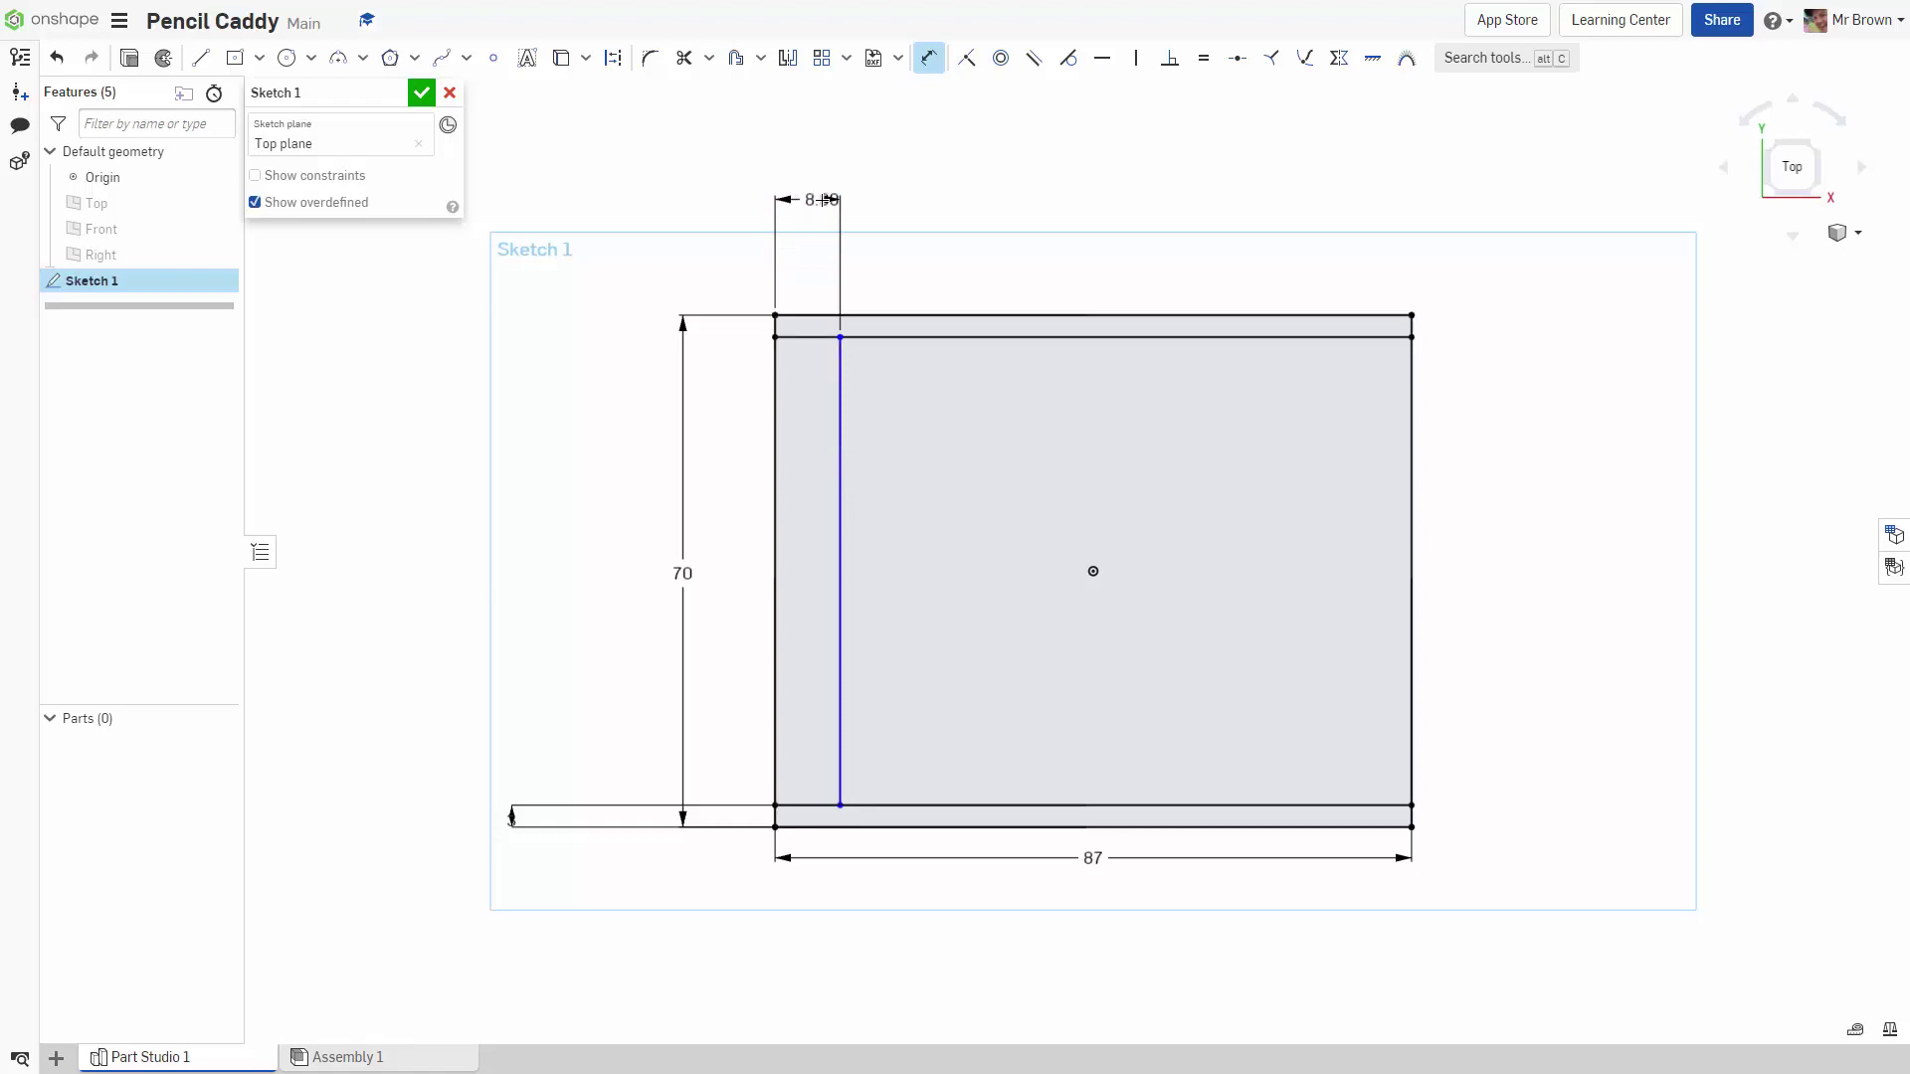
click(821, 201)
text(12)
key(Return)
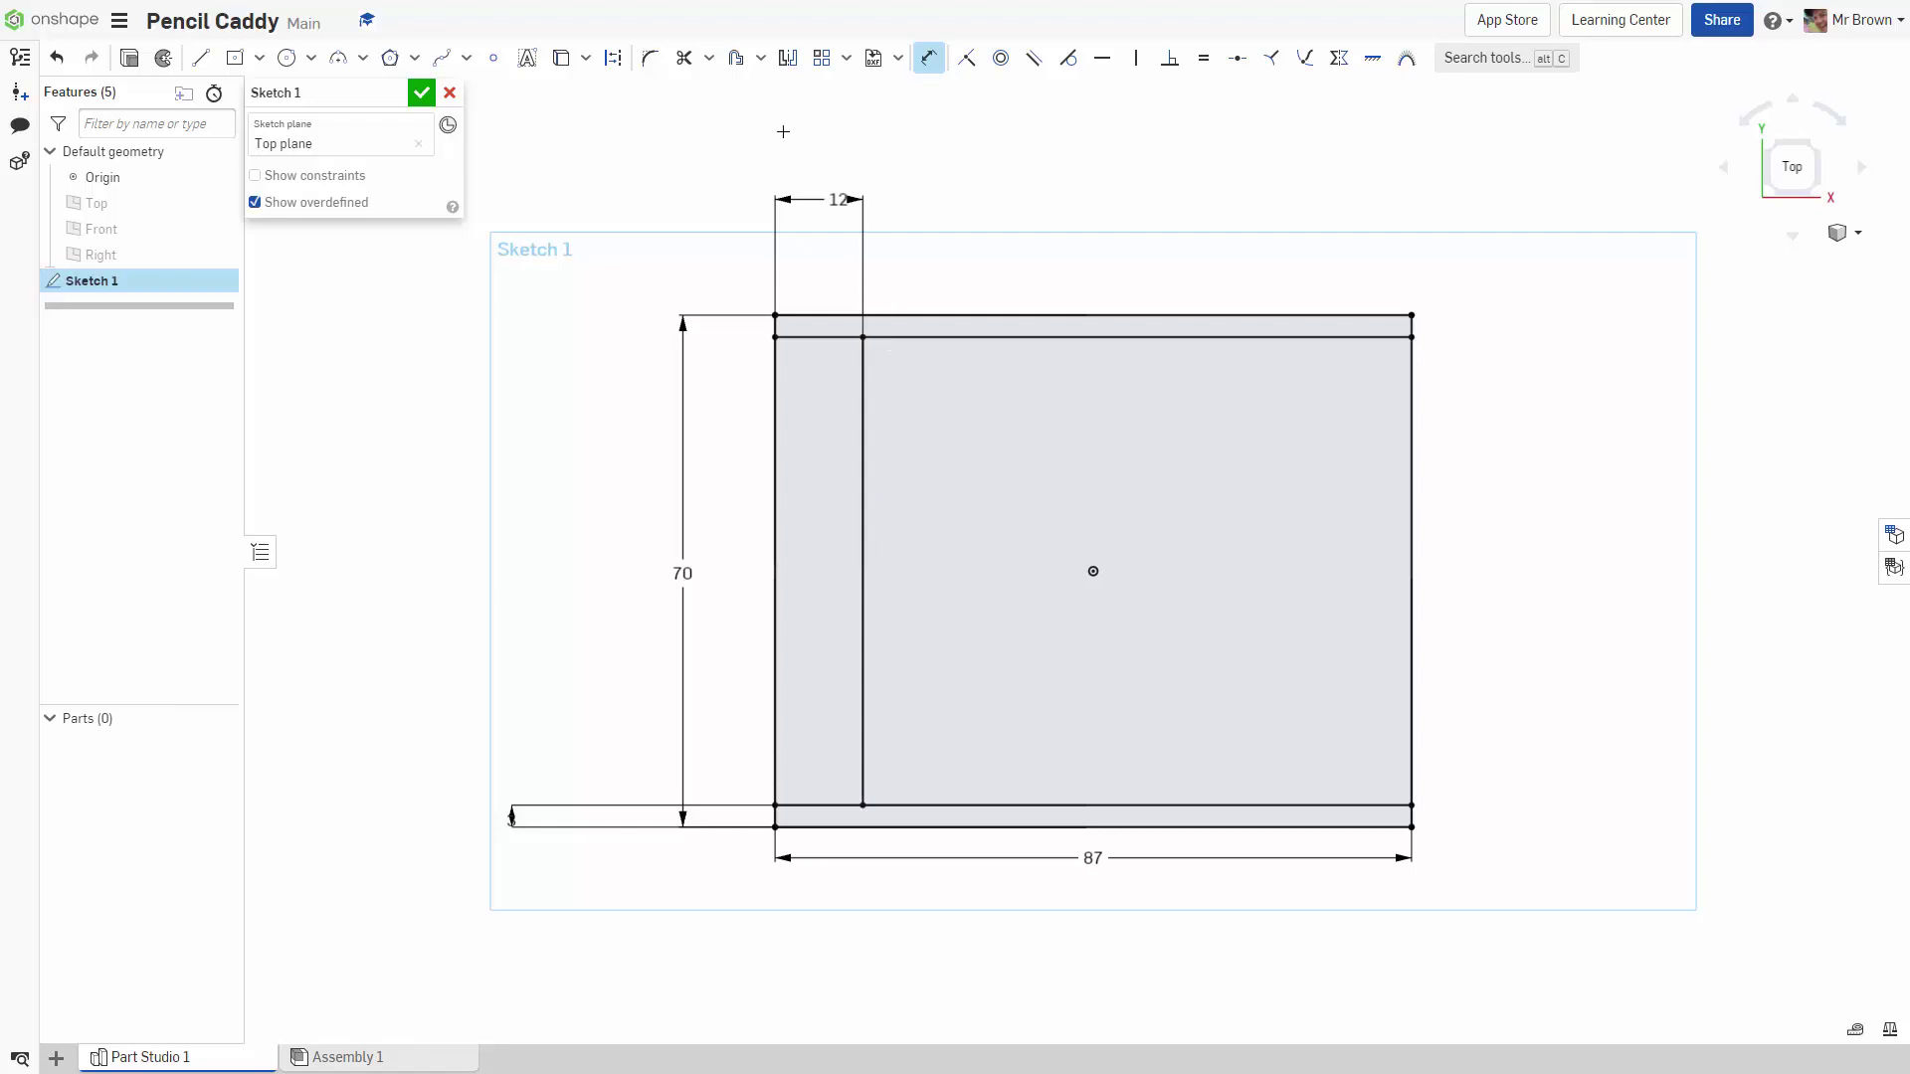
Mirror the inner vertical line across the Right plane and finish the sketch
click(788, 62)
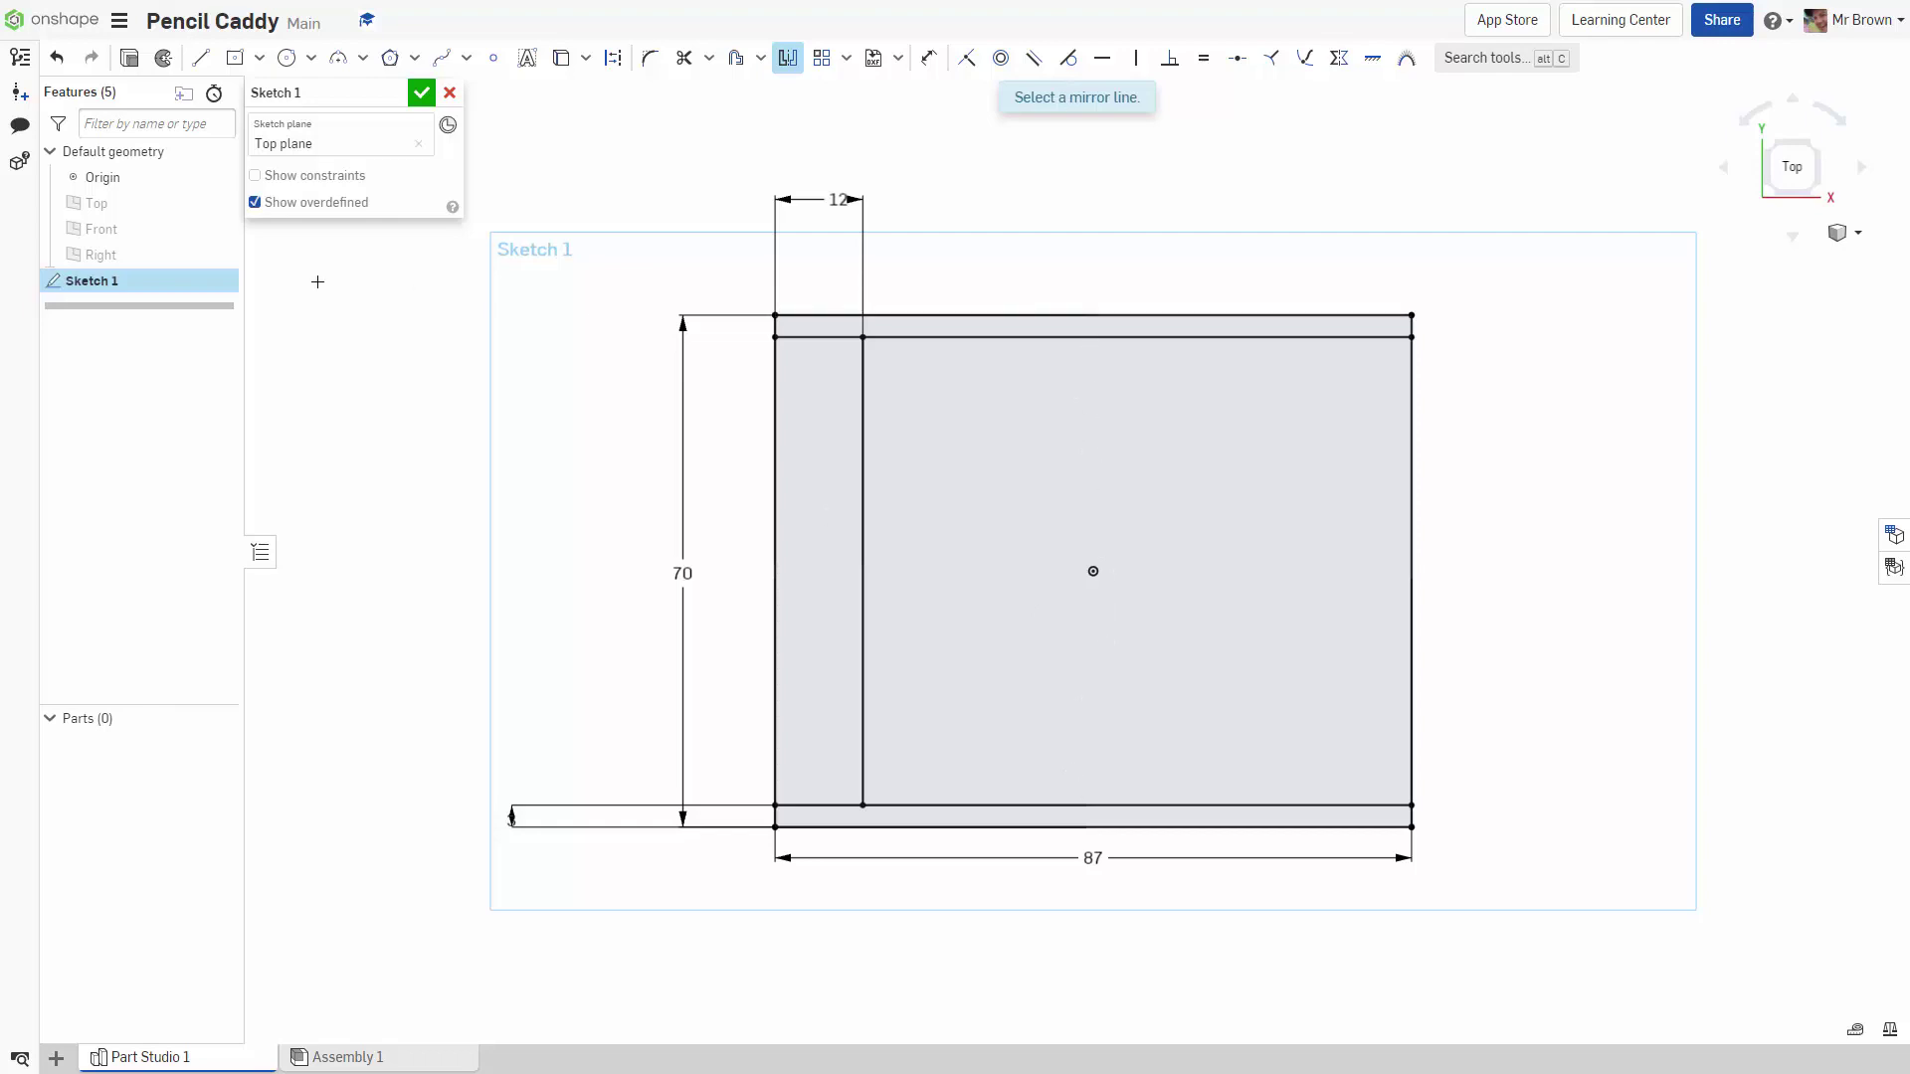
click(141, 259)
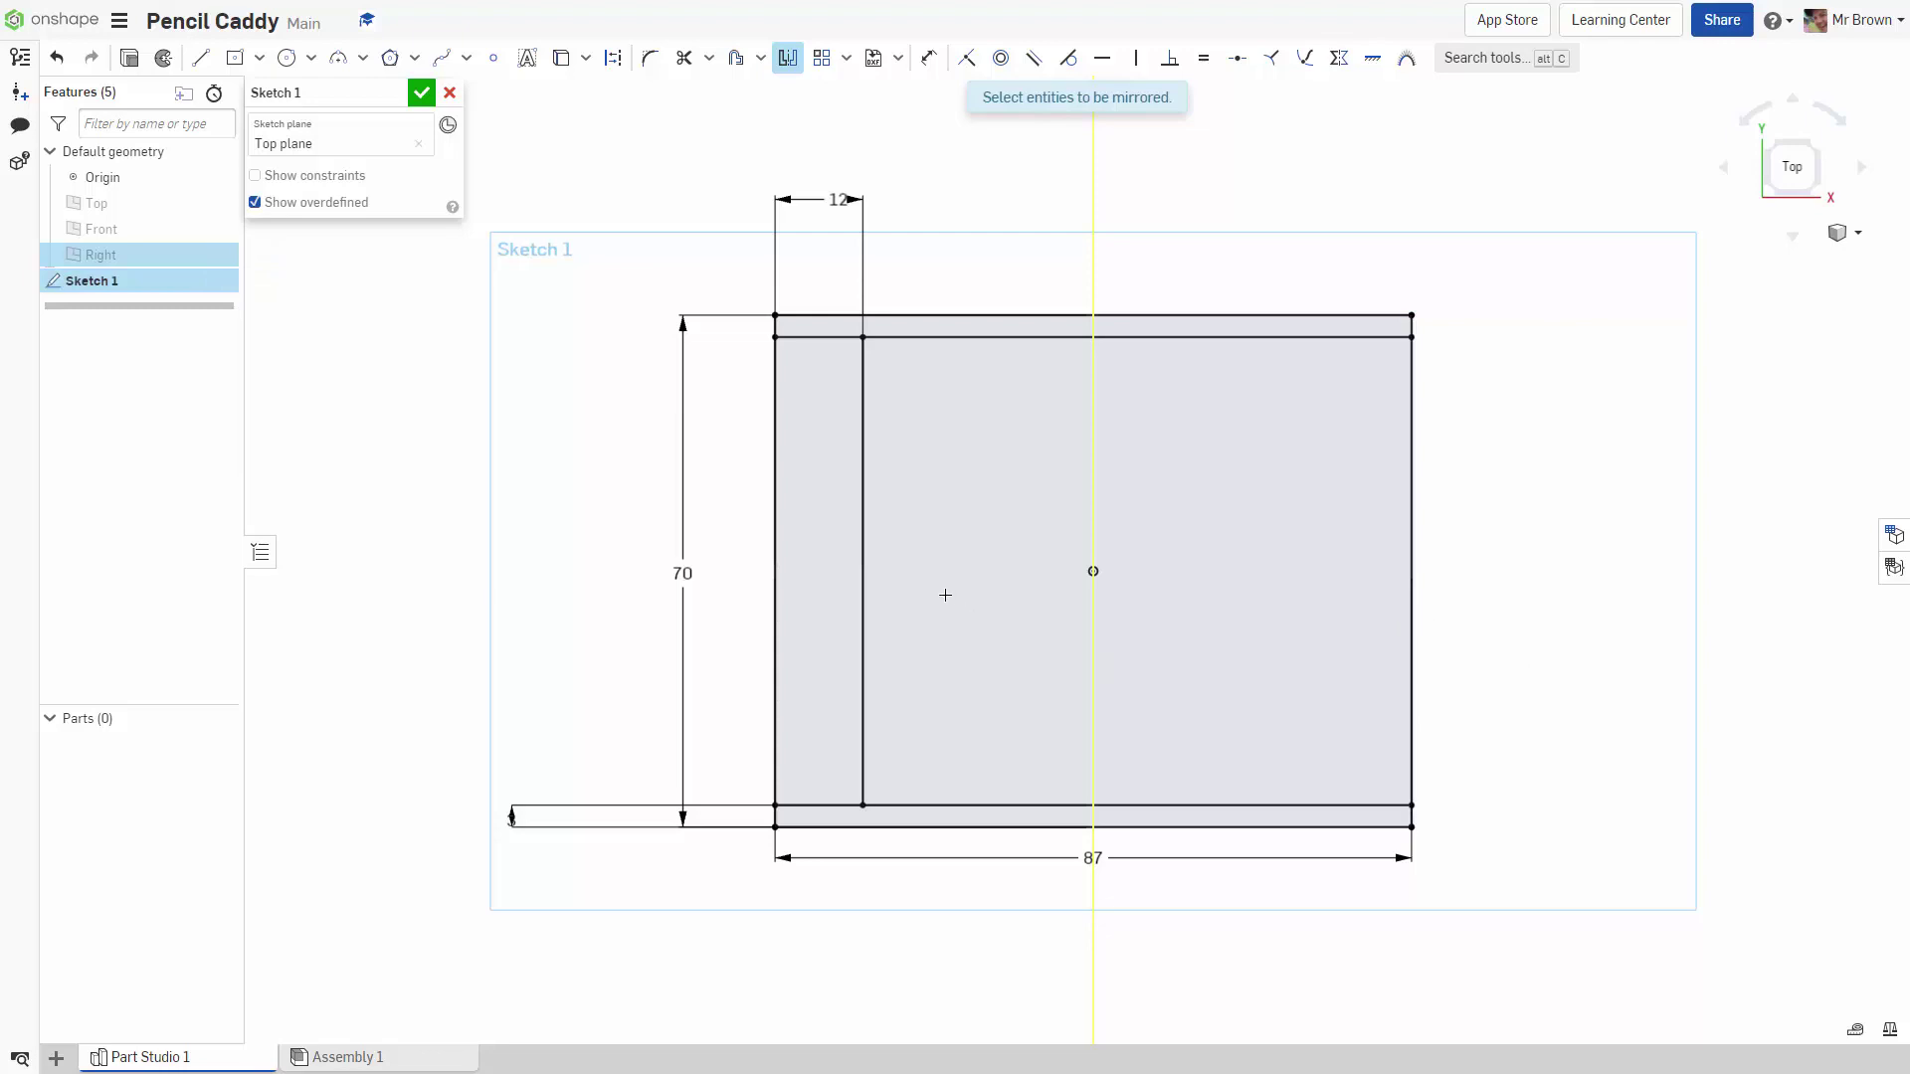
click(860, 573)
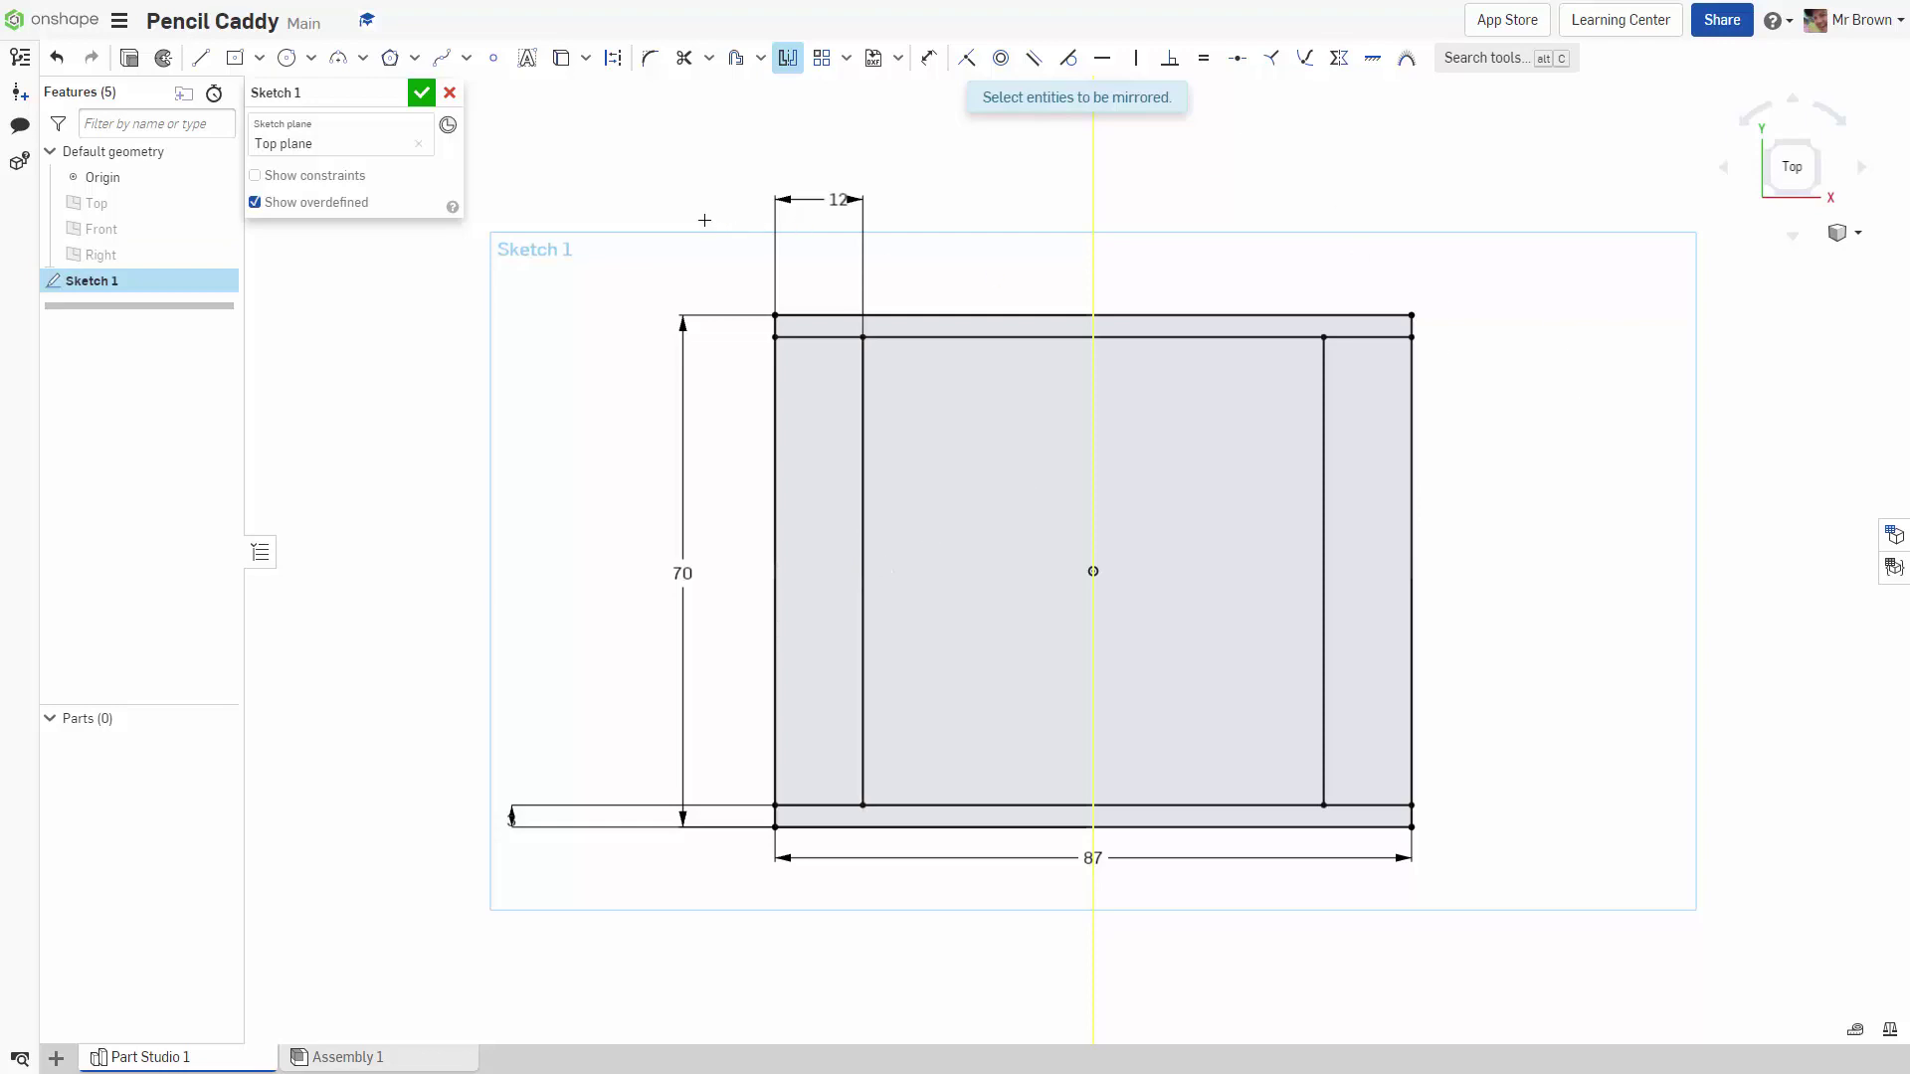
key(Escape)
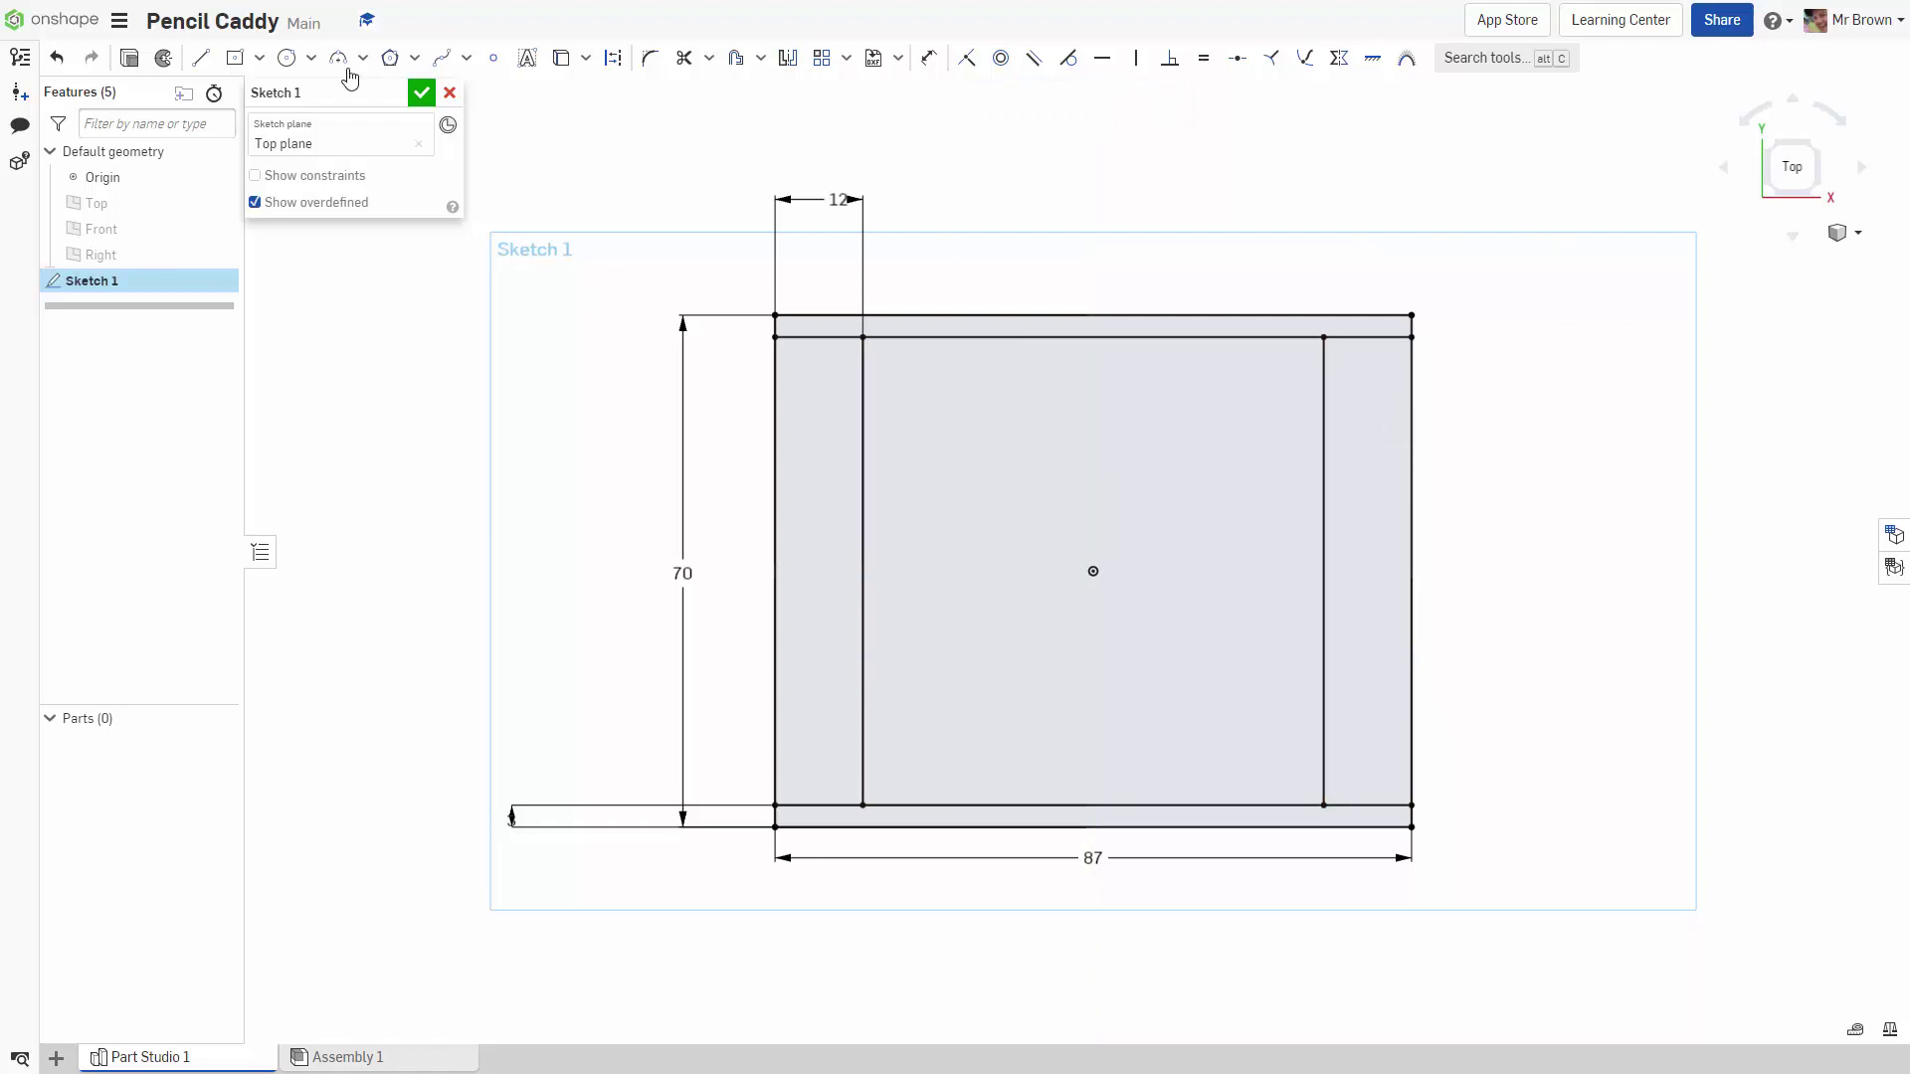
click(421, 93)
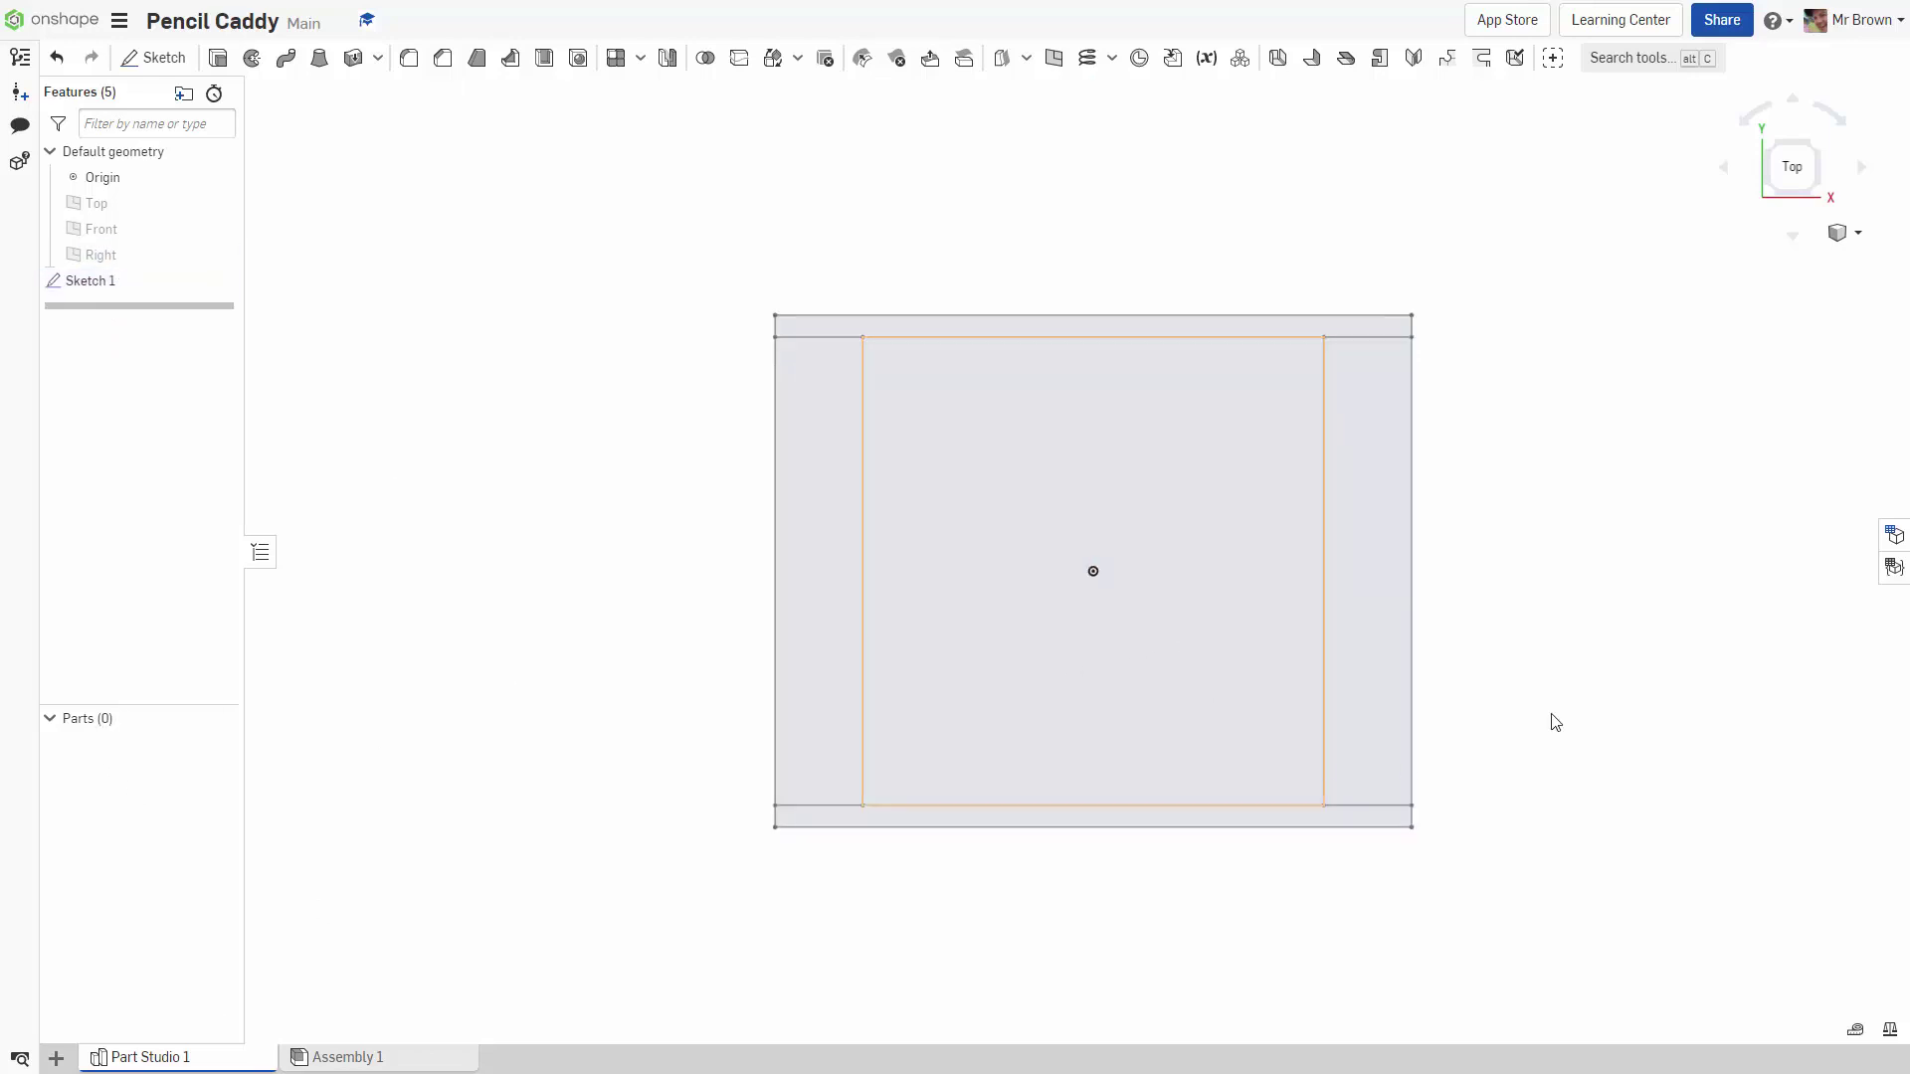
Set up a new solid Blind extrude of all Sketch 1 regions with a depth of 3 mm
mouse_move(1516, 772)
right_down()
mouse_move(1578, 716)
mouse_move(1436, 716)
mouse_move(1373, 670)
mouse_move(1458, 707)
mouse_move(1543, 690)
mouse_move(1471, 802)
mouse_move(1489, 810)
mouse_move(1595, 733)
right_up()
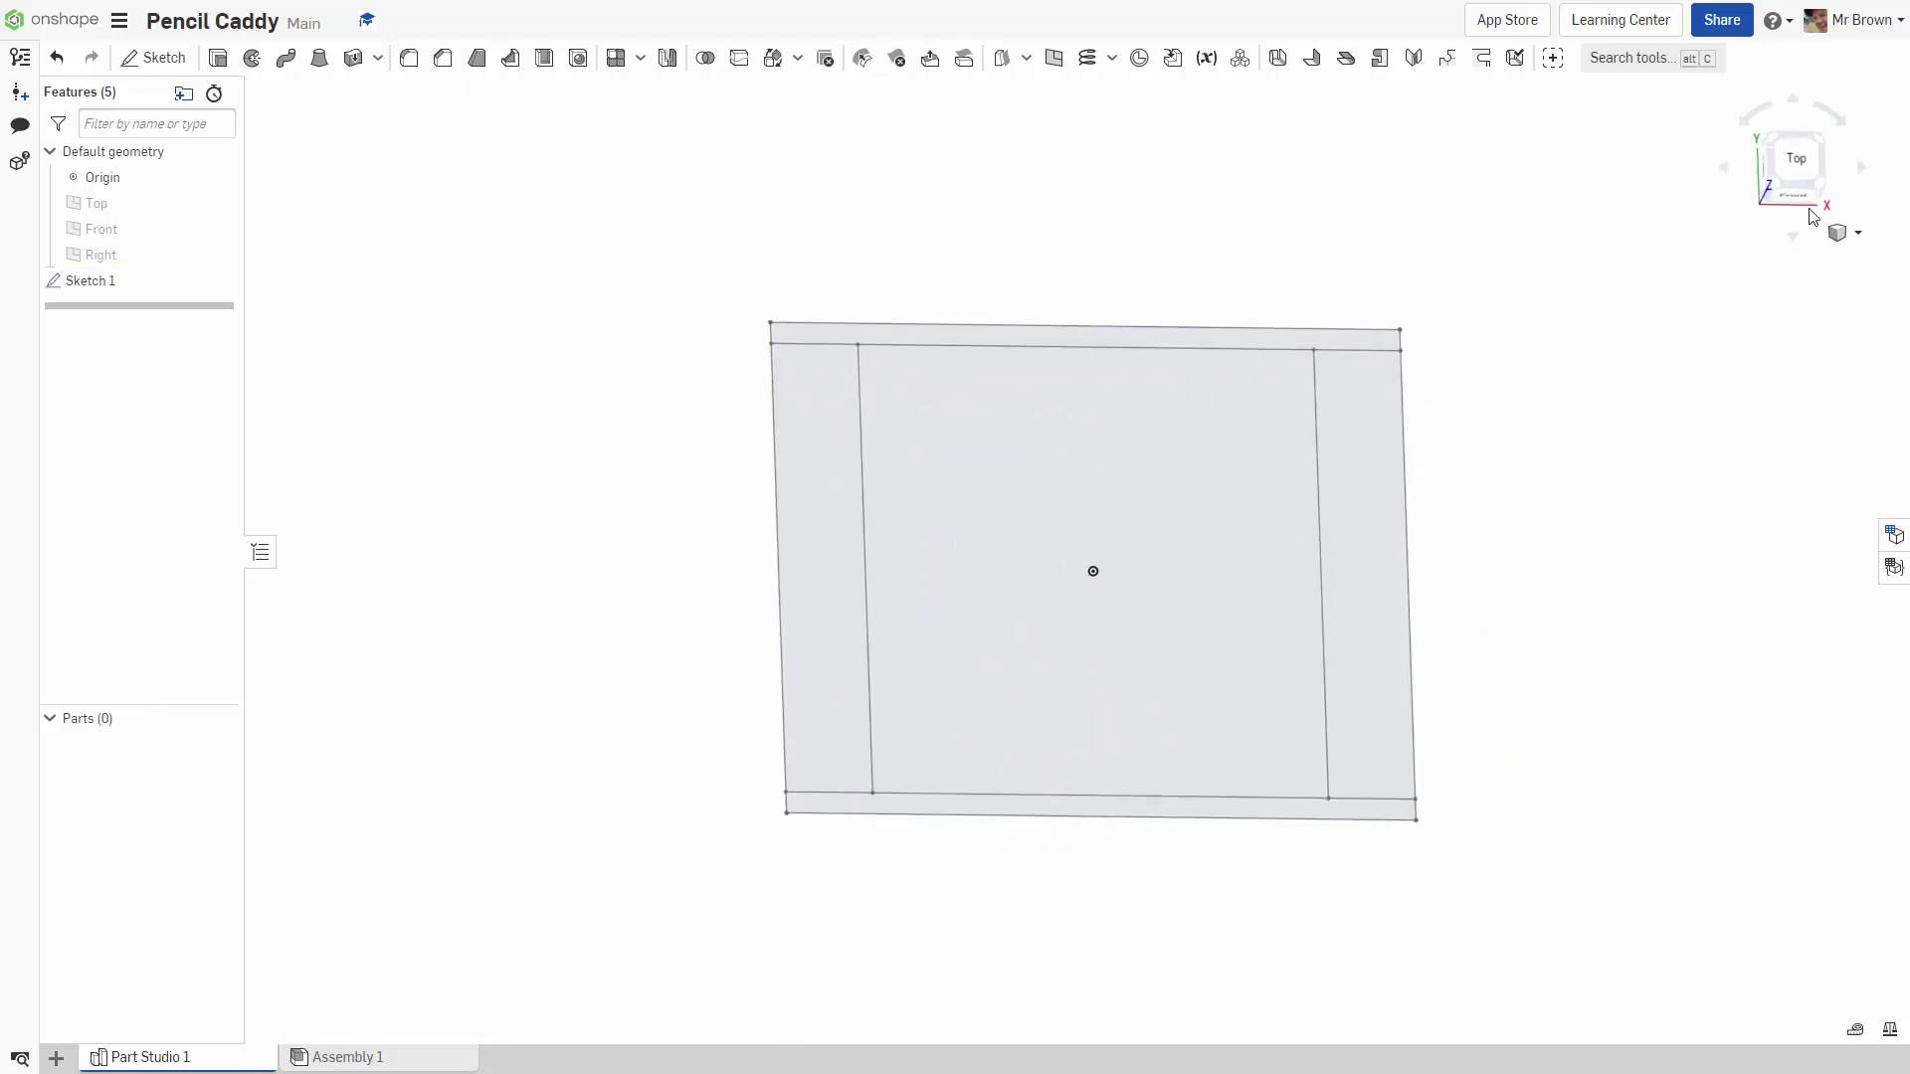
click(1791, 166)
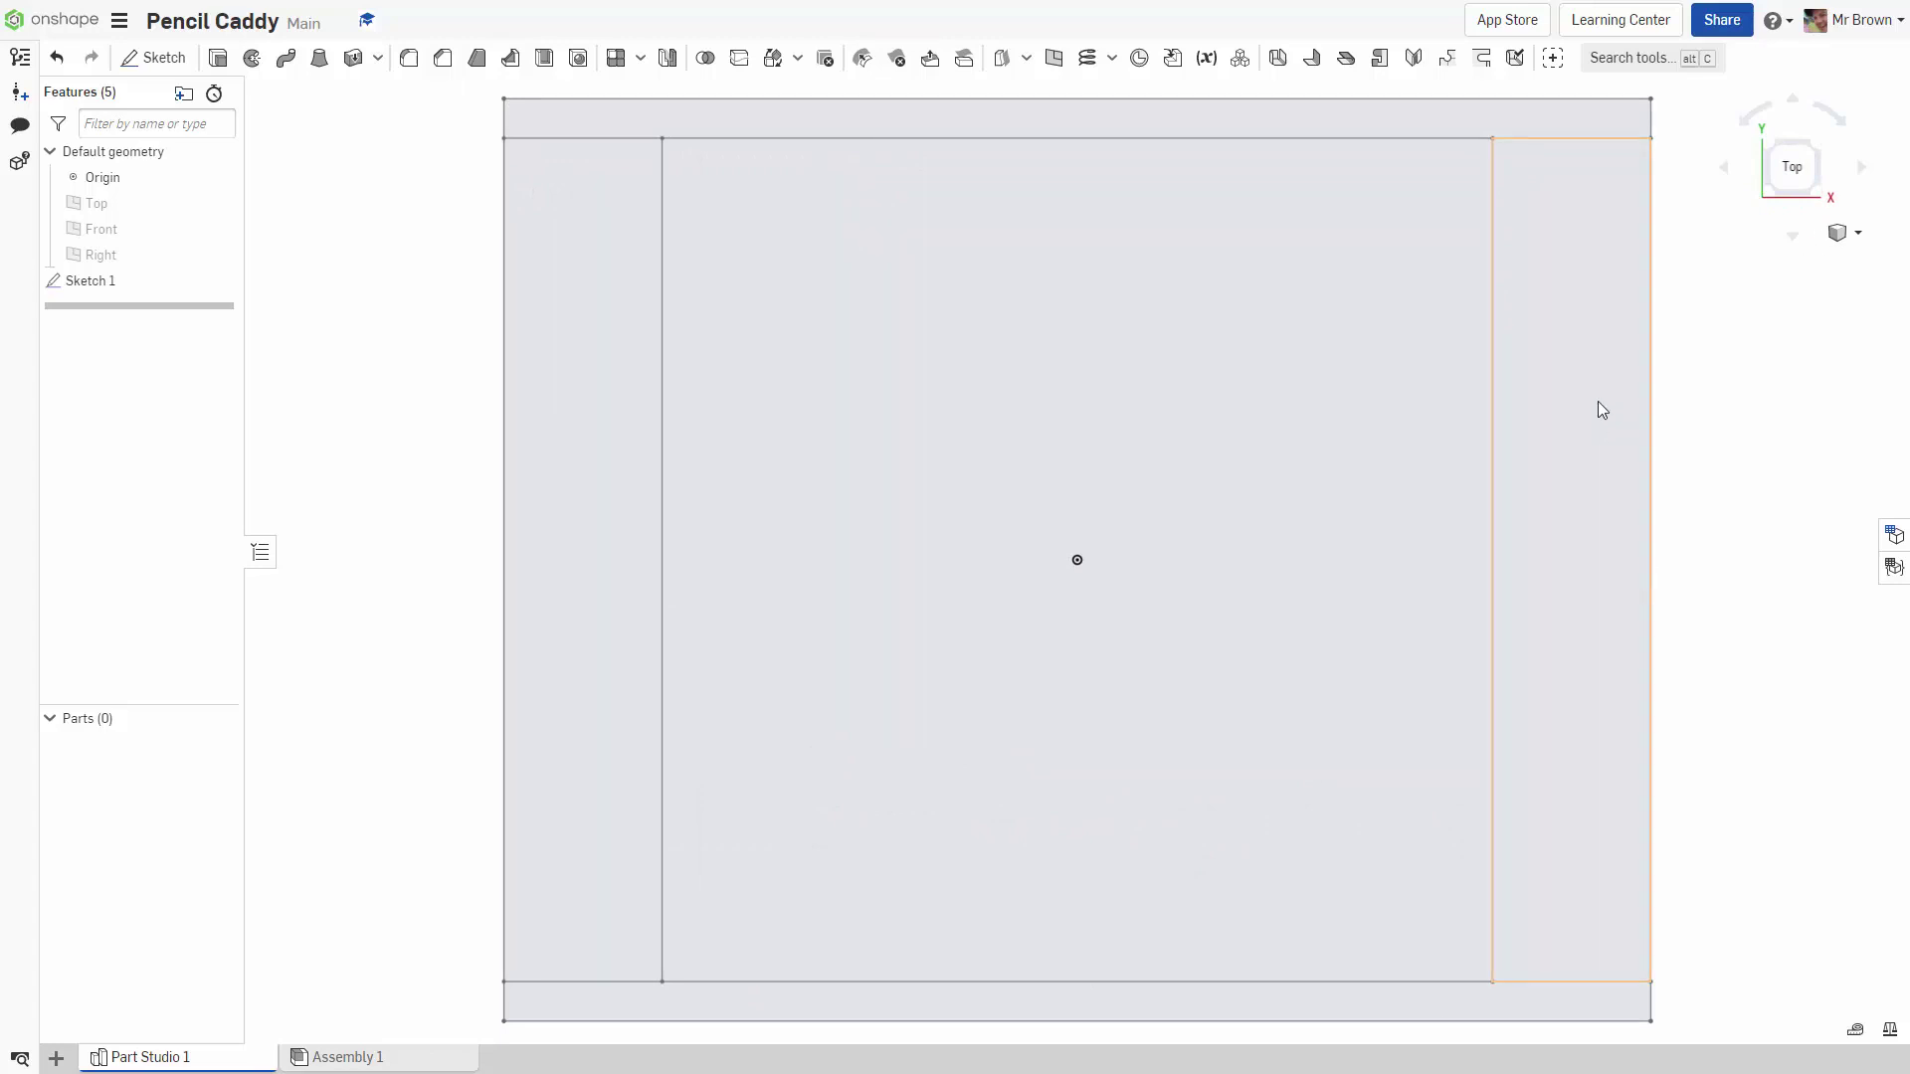
scroll(585, 398, down, 3)
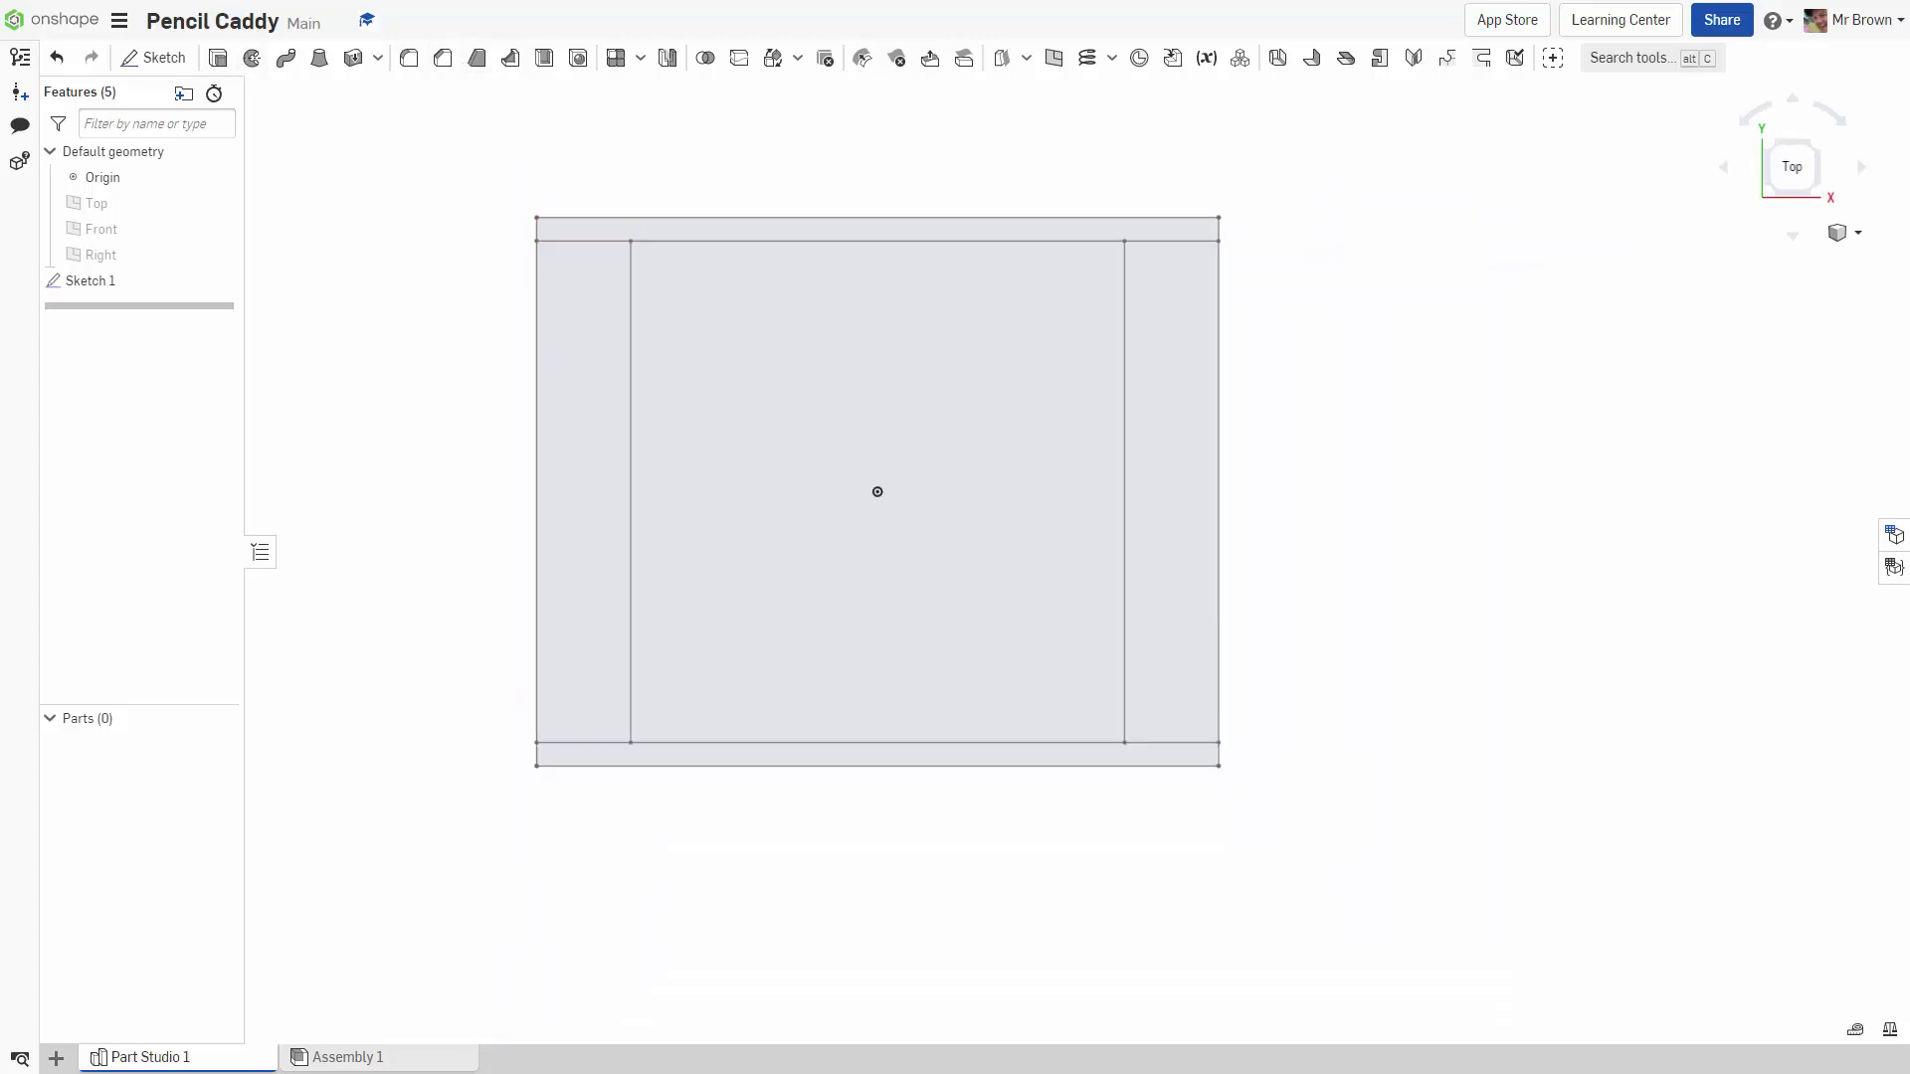
click(218, 57)
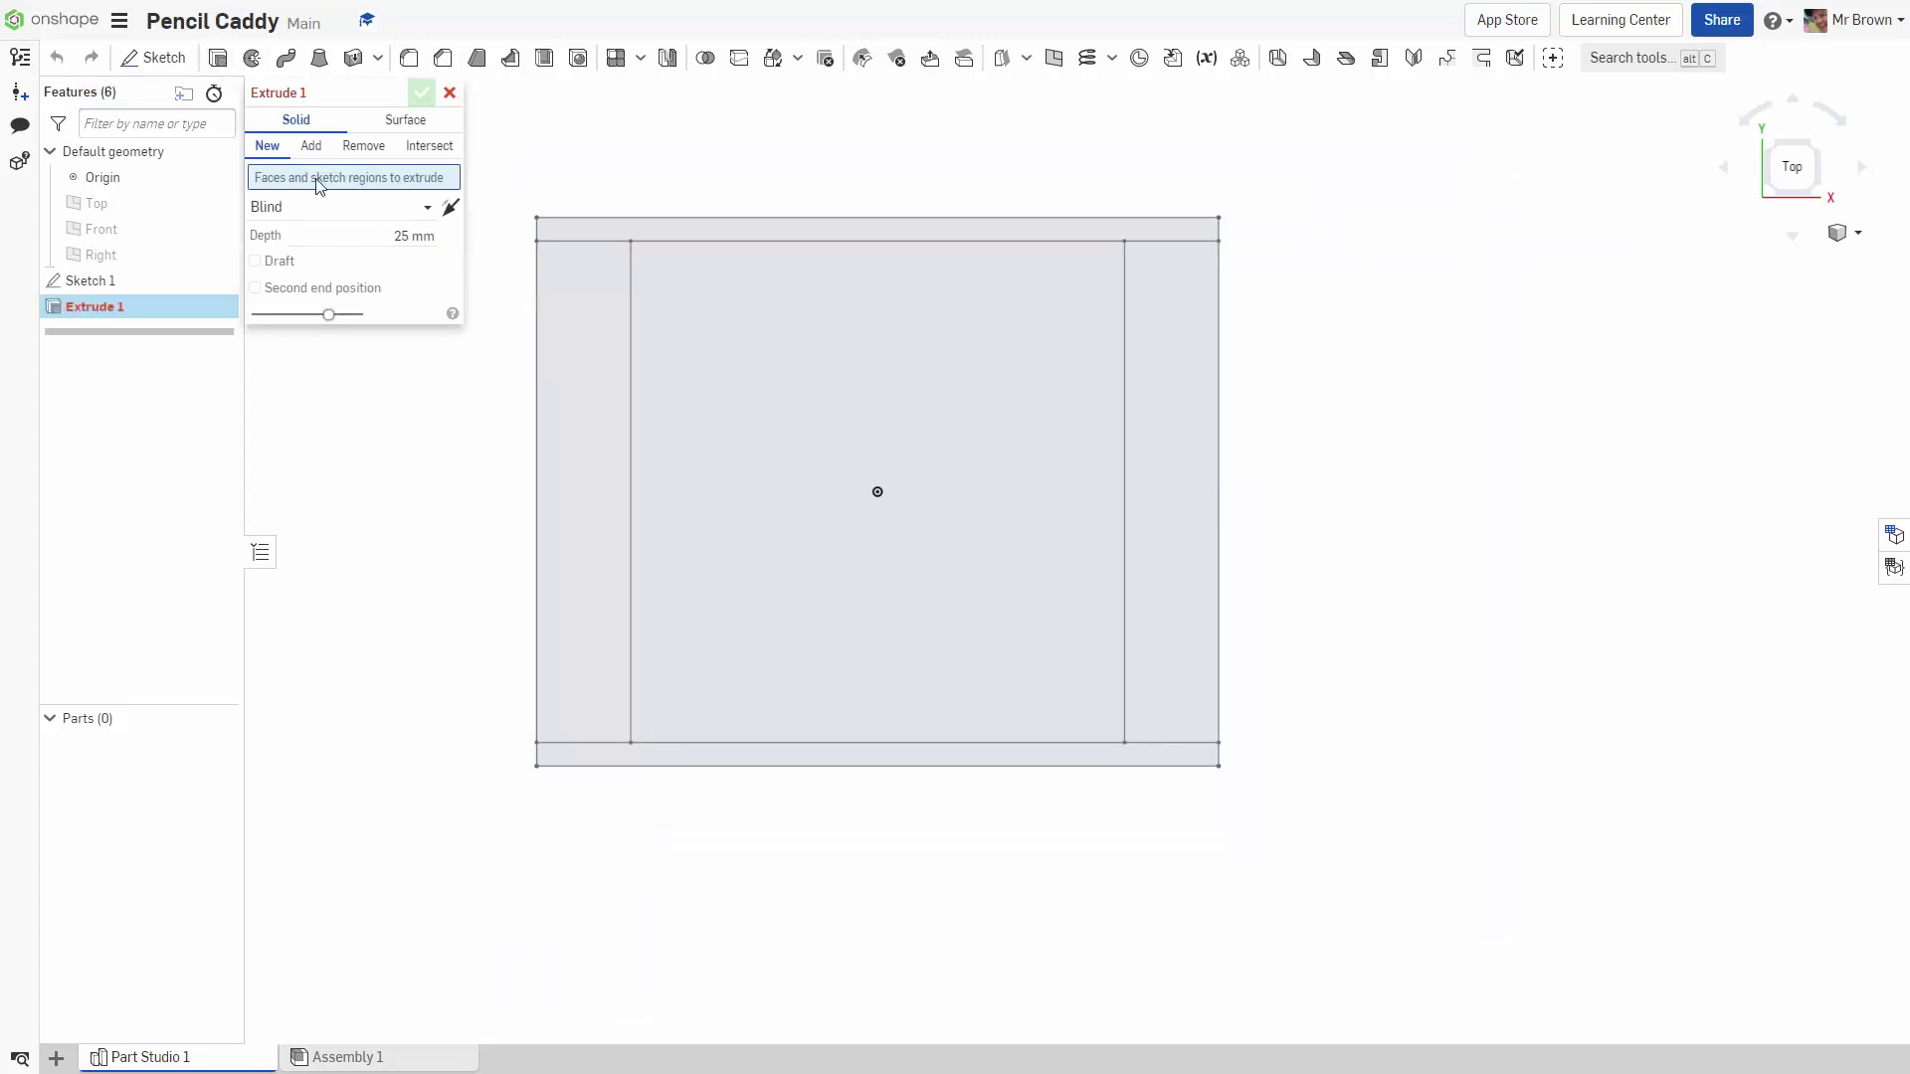
click(426, 206)
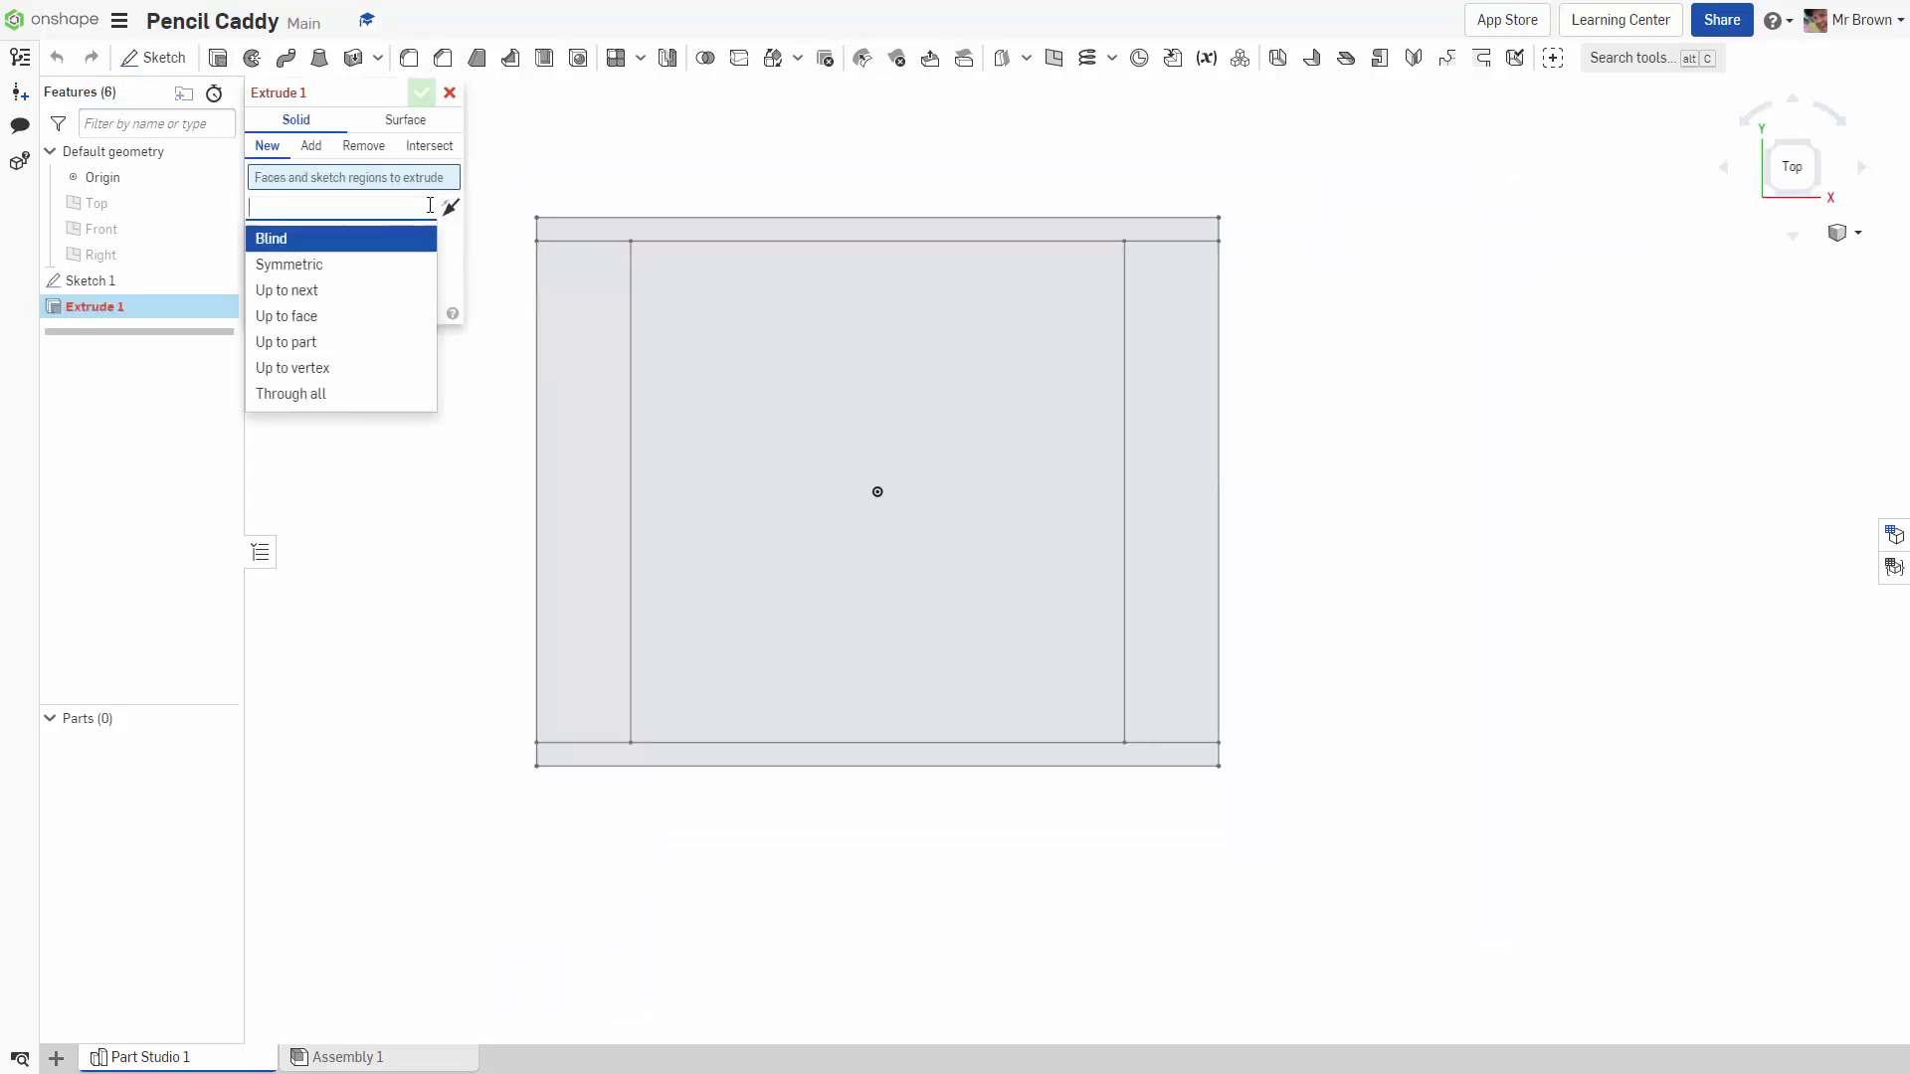
click(354, 239)
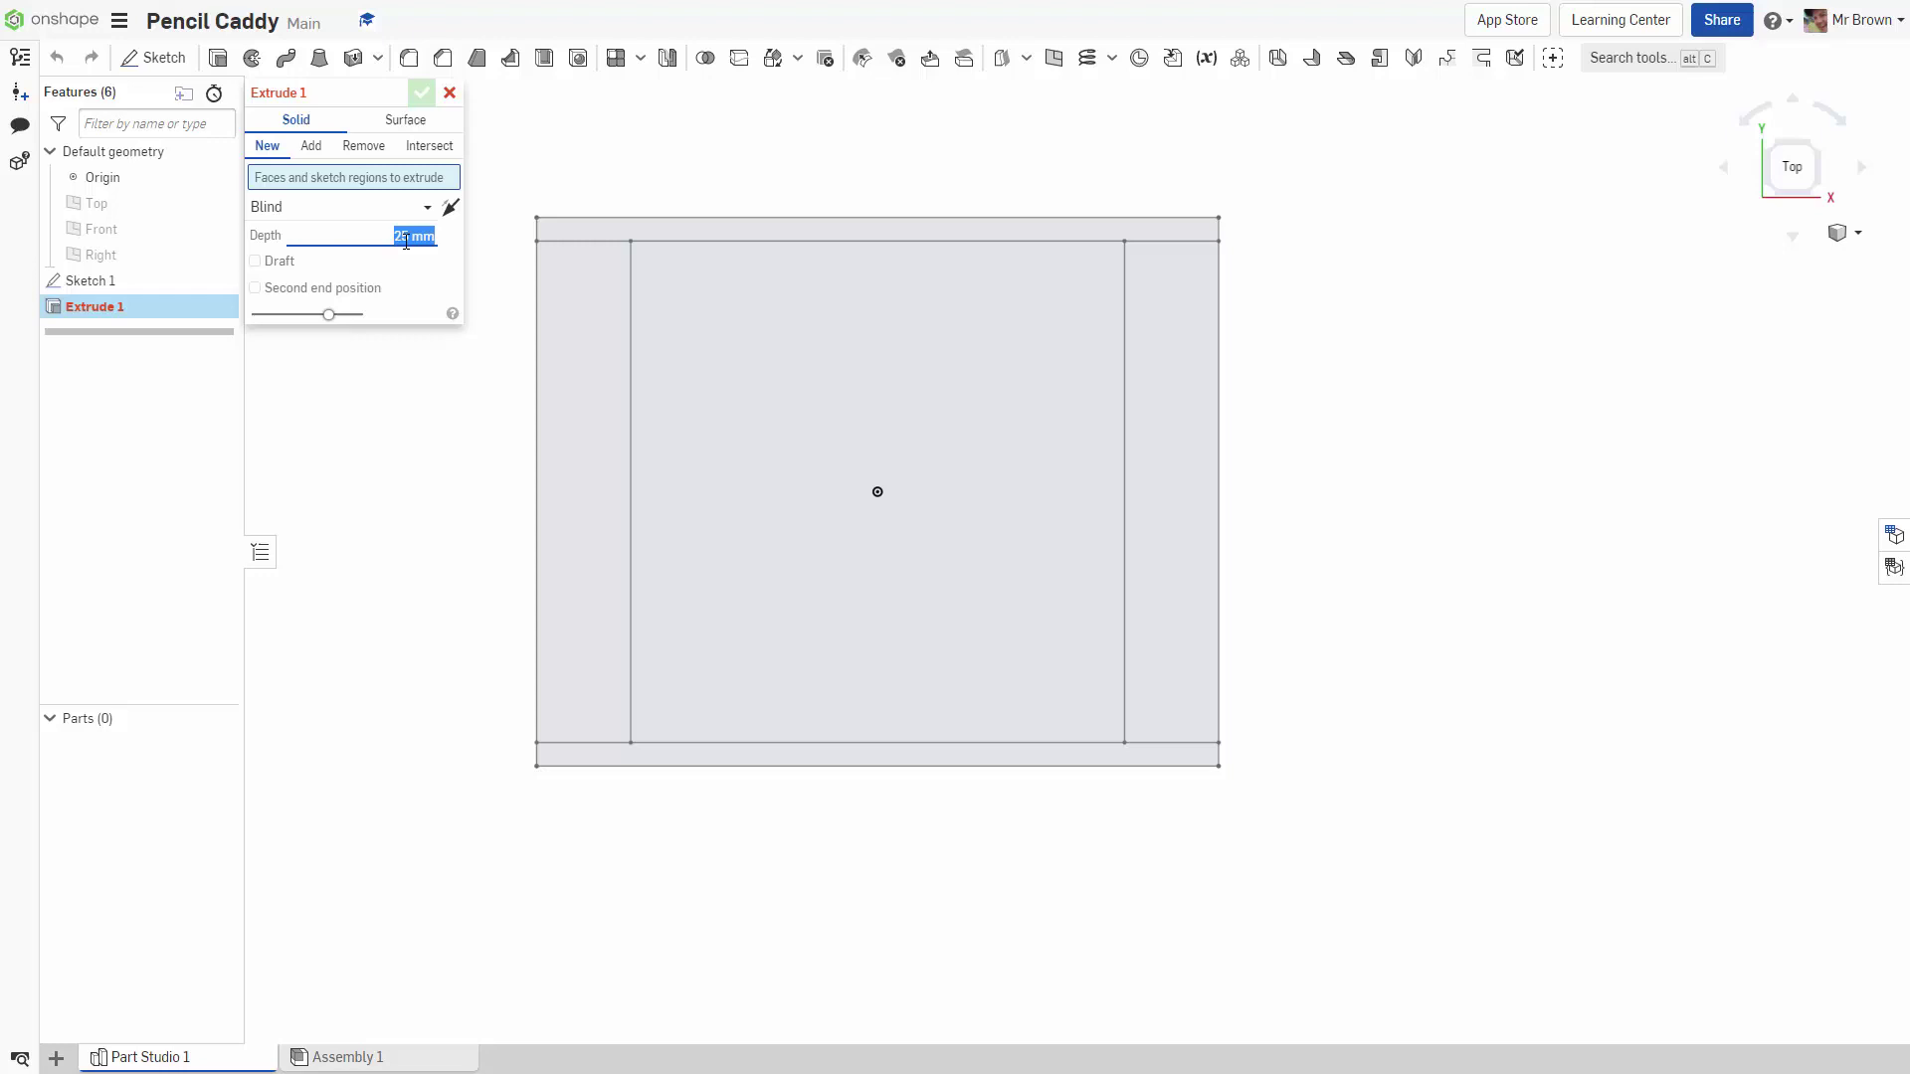
text(3)
right_drag(1356, 520, 1140, 598)
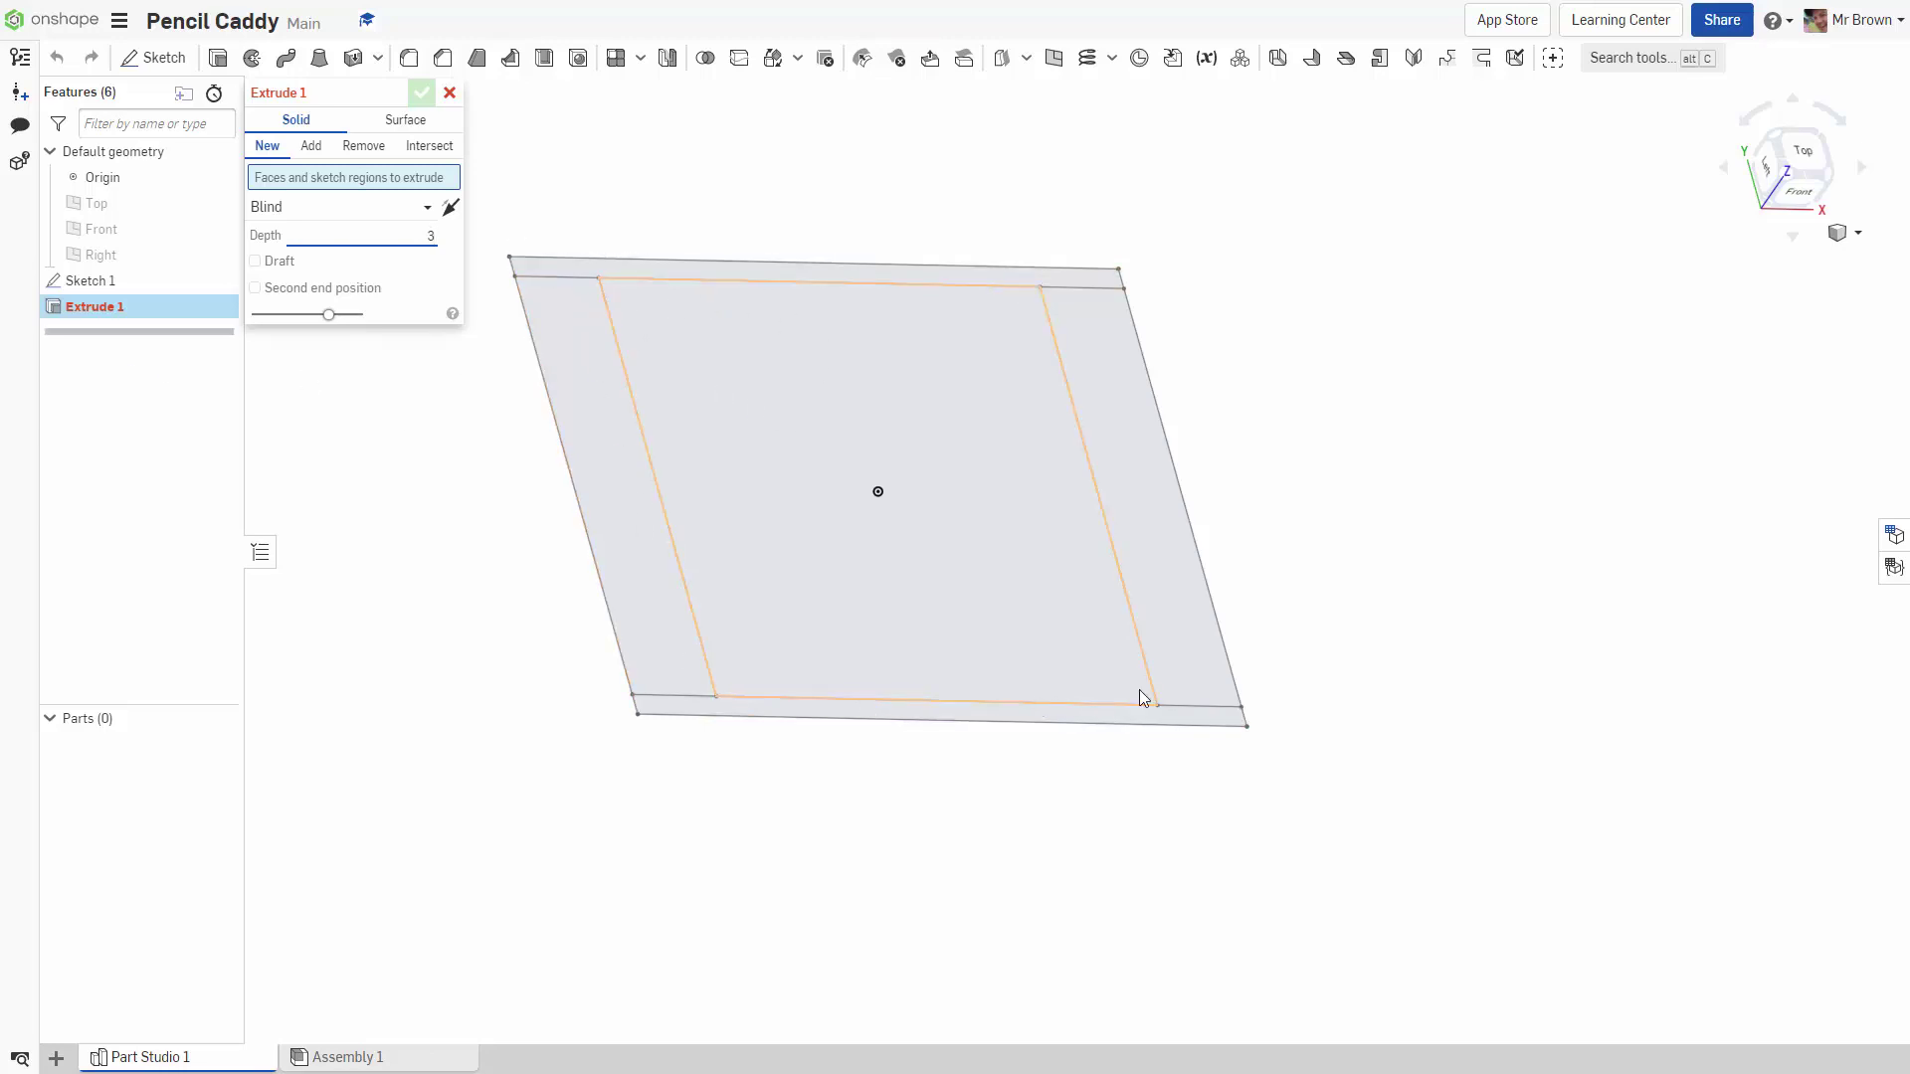
click(90, 280)
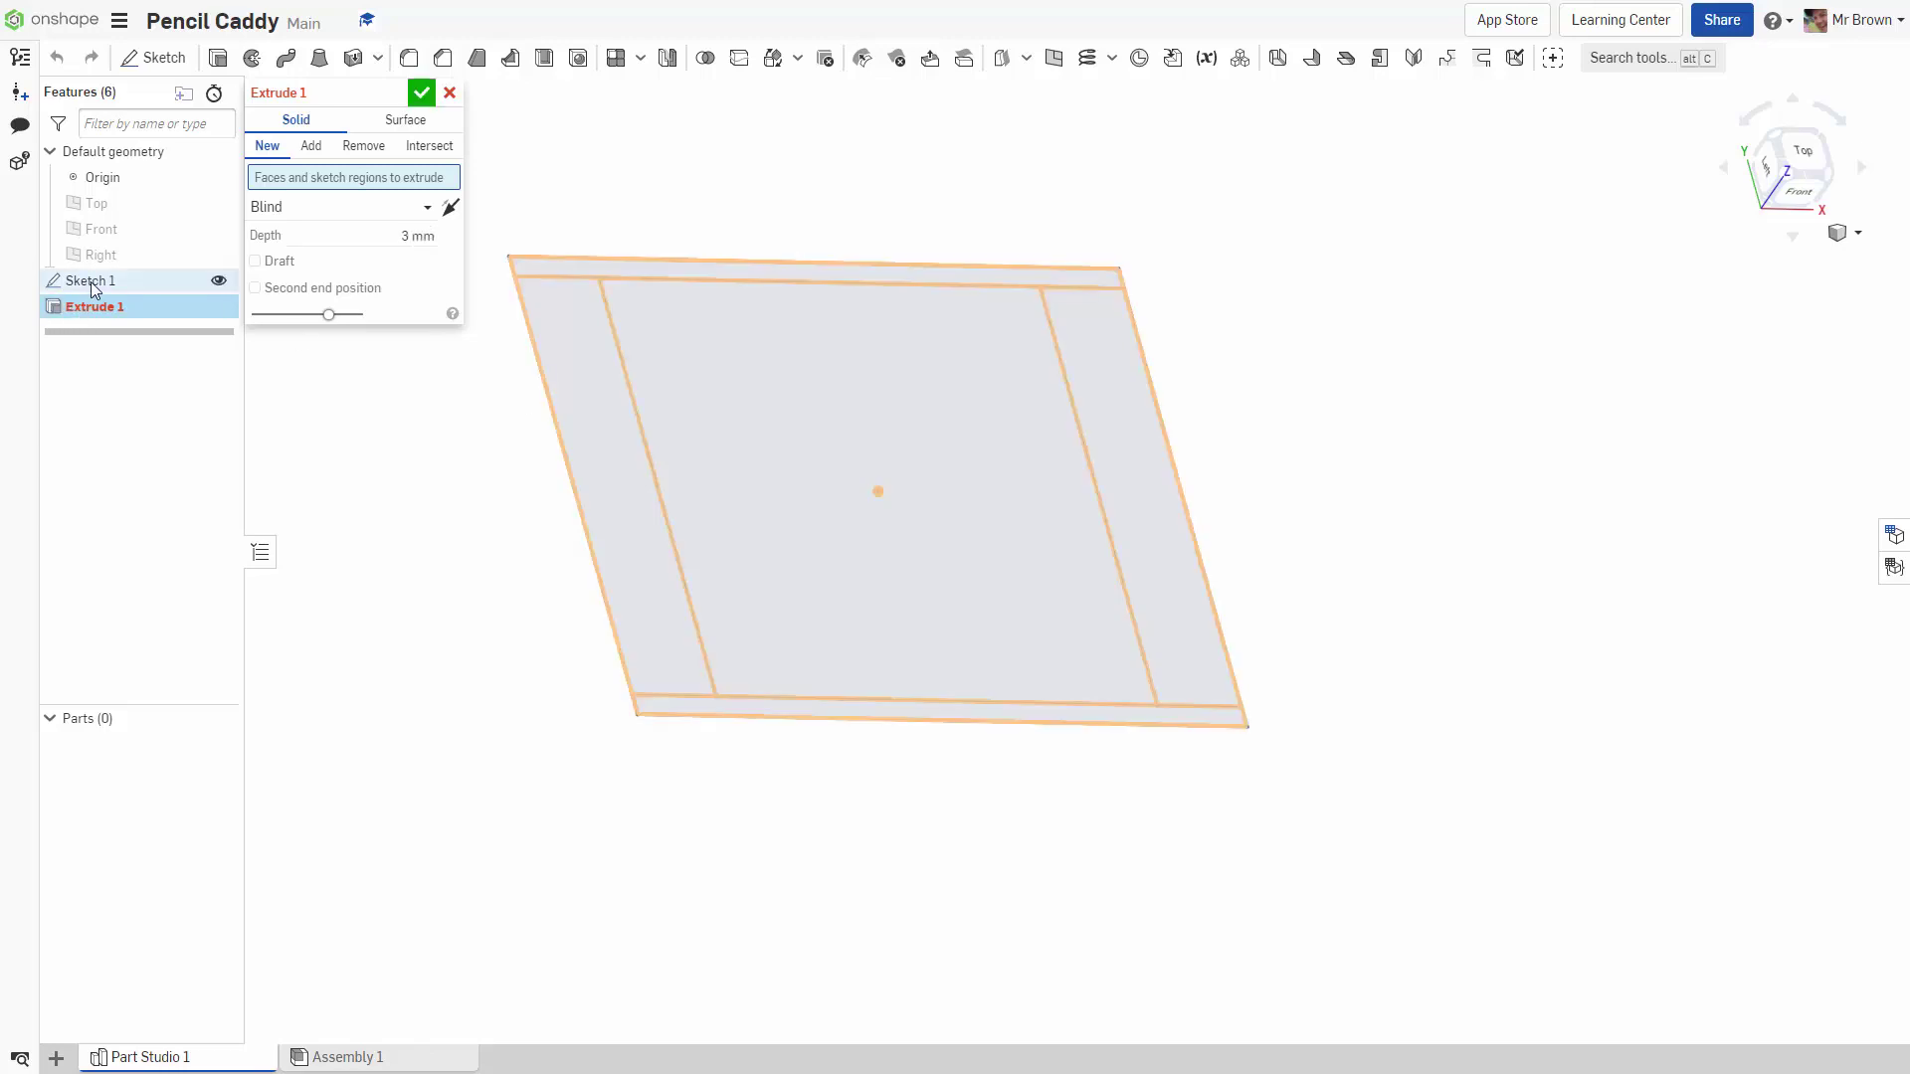
click(865, 603)
Reverse the extrude direction so the base extends below the Top plane, and accept the extrusion
mouse_move(1078, 839)
right_down()
mouse_move(1065, 797)
mouse_move(1078, 776)
mouse_move(1100, 797)
mouse_move(1030, 767)
mouse_move(1086, 750)
right_up()
click(1793, 171)
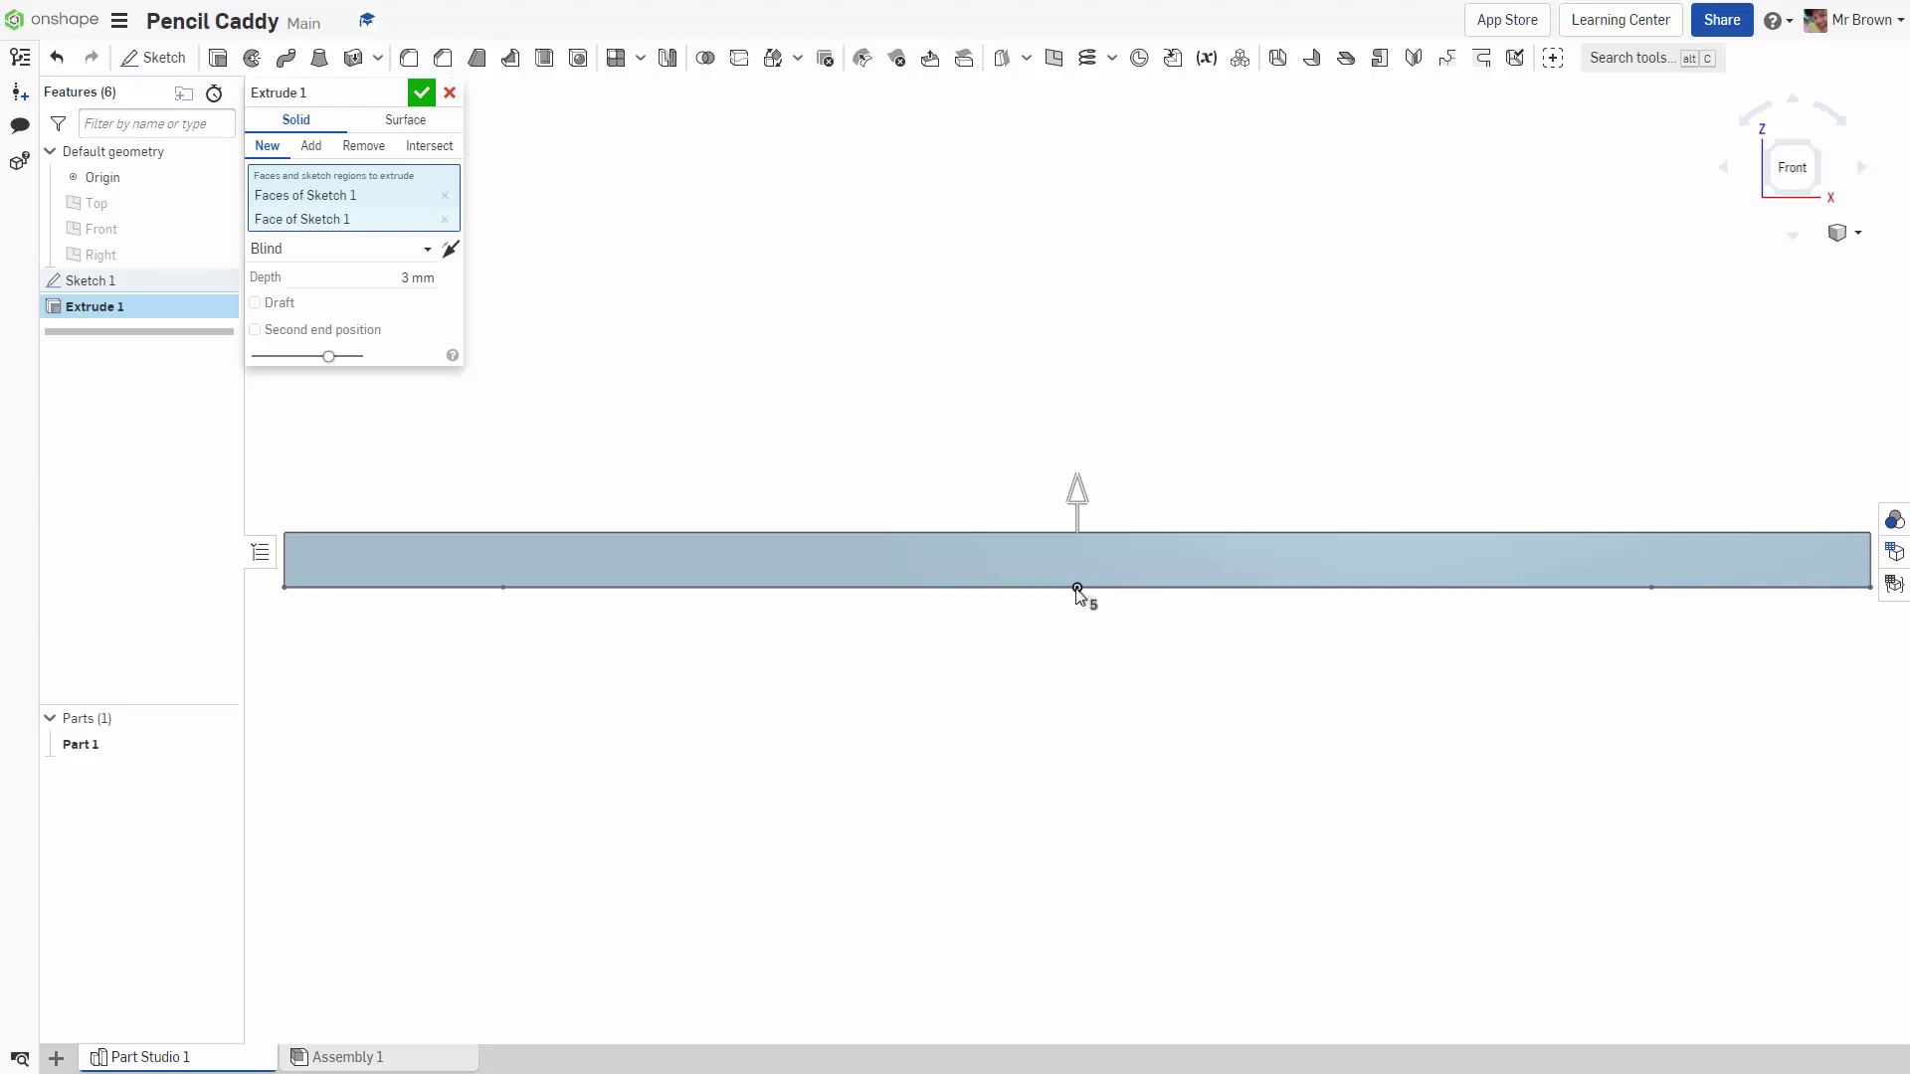
click(451, 250)
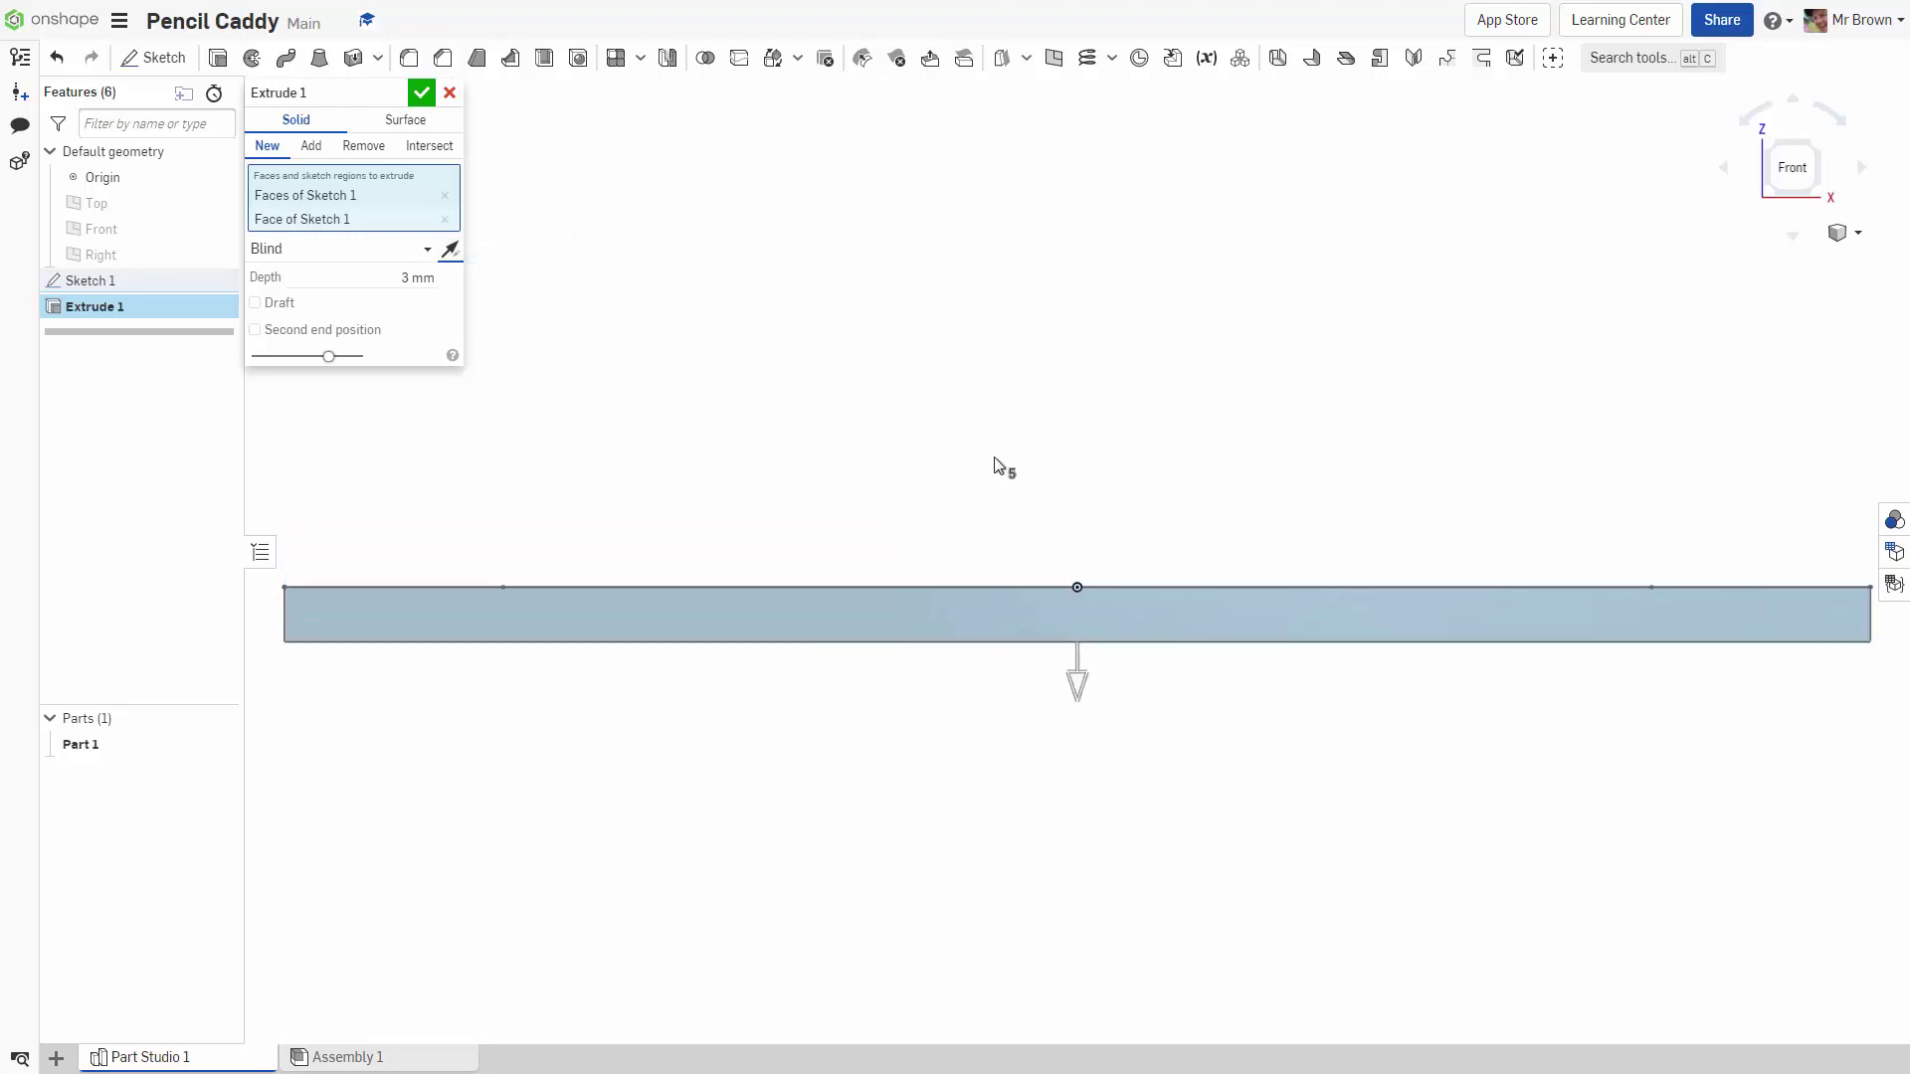
click(415, 98)
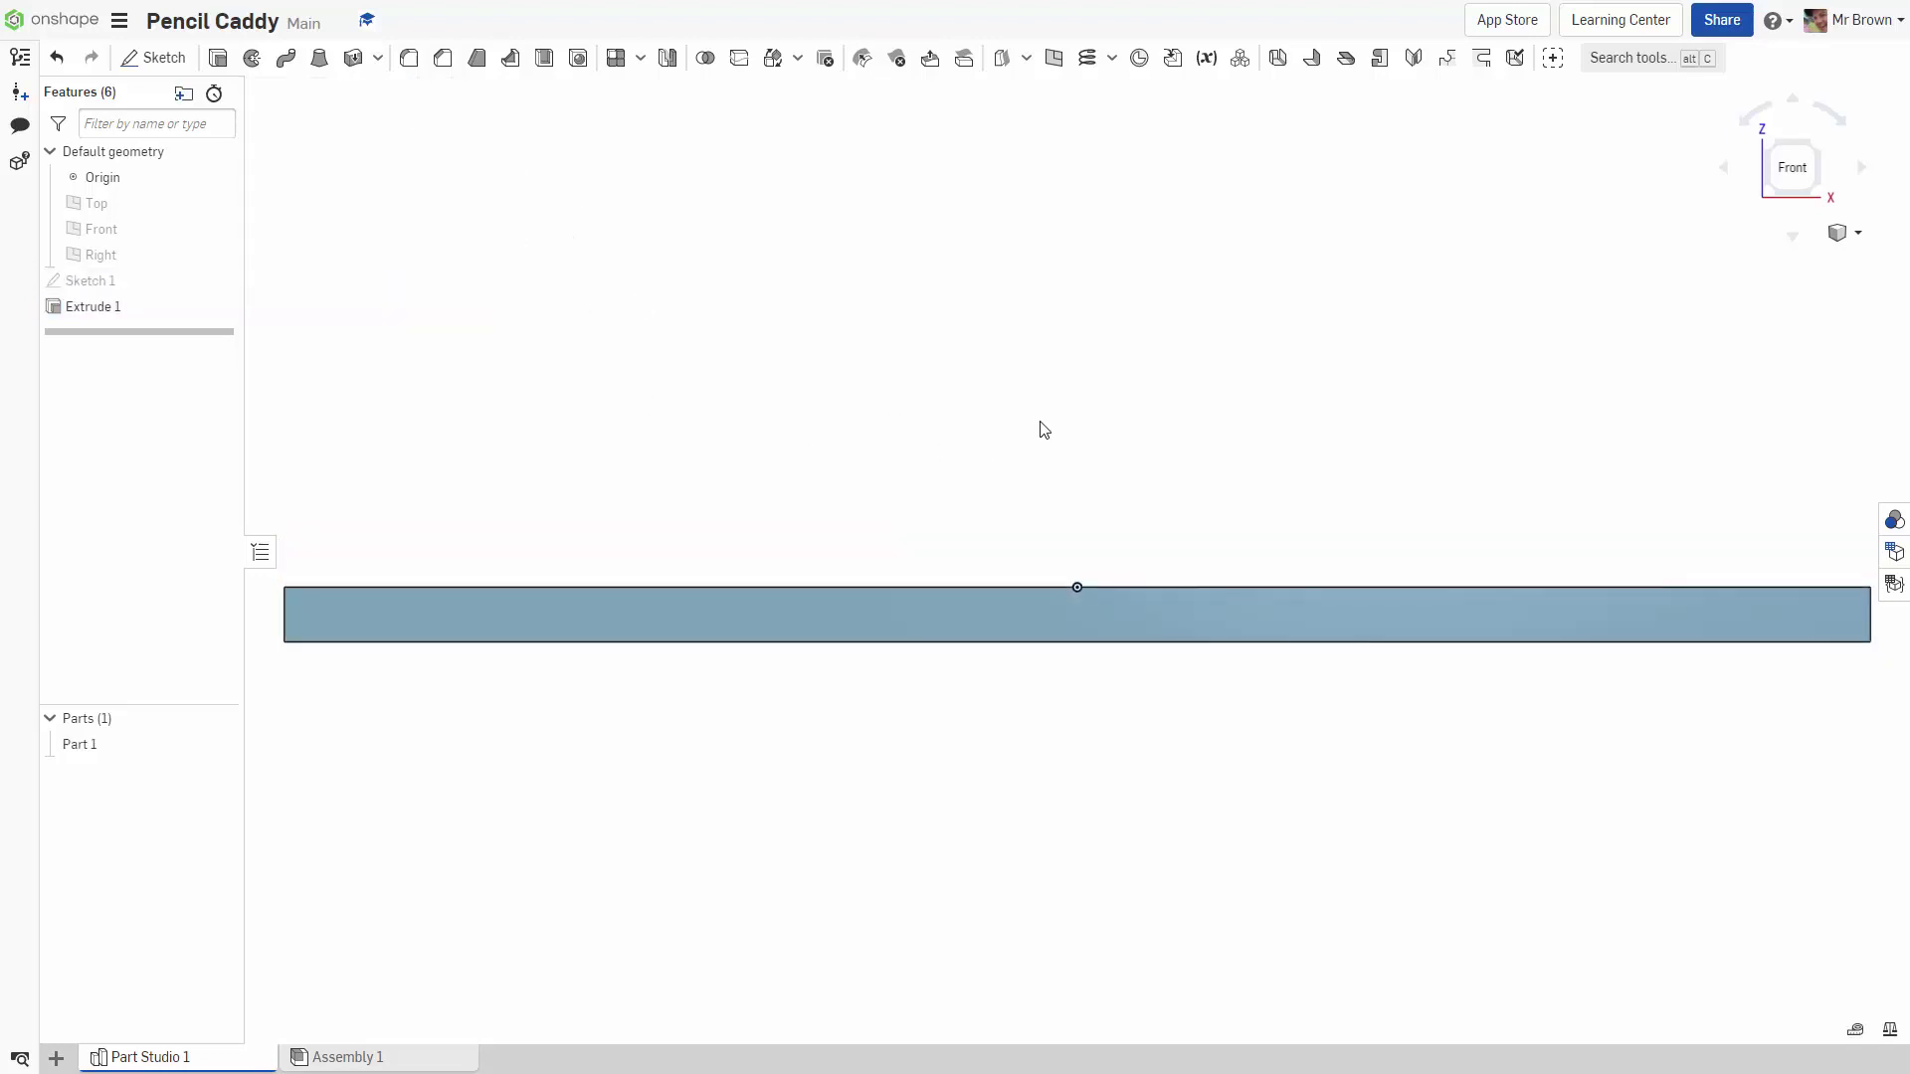
Rename the extruded base plate part as Base
scroll(823, 498, down, 3)
right_drag(823, 498, 895, 434)
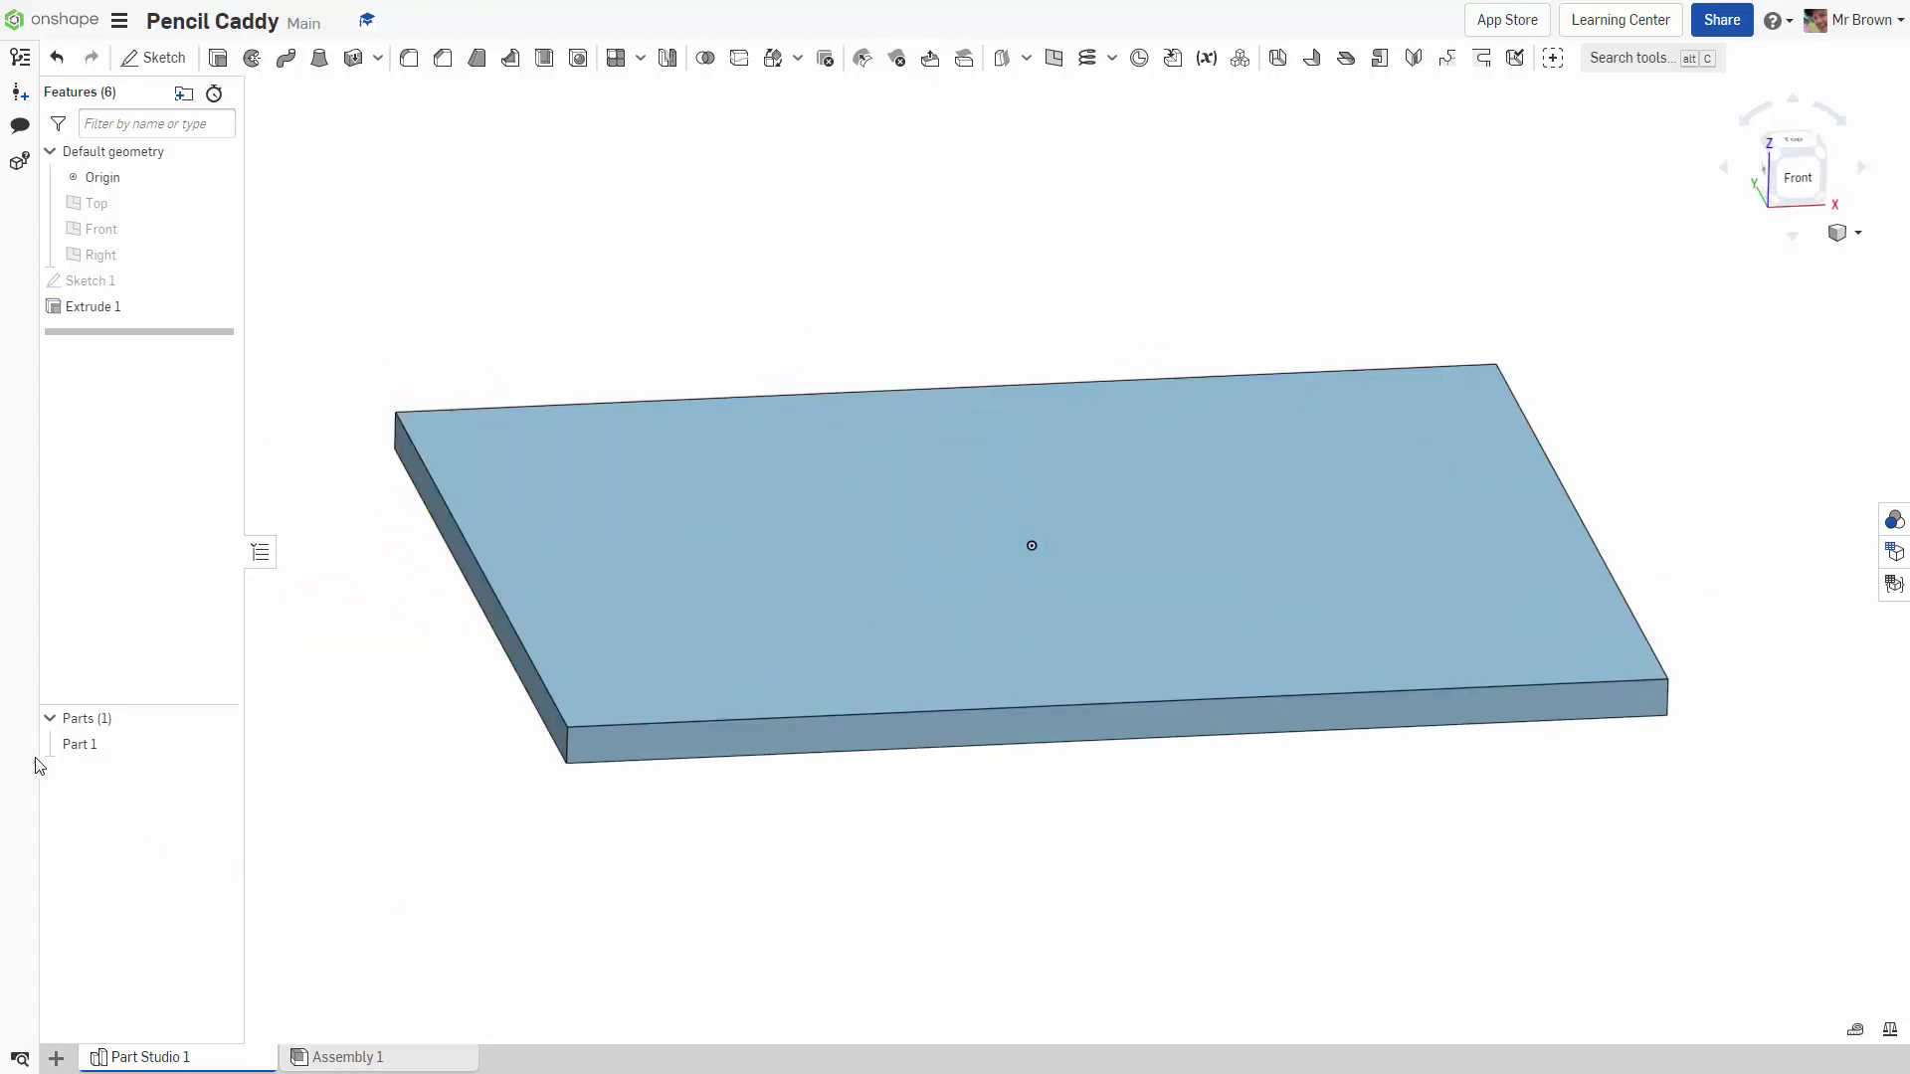
right_click(146, 746)
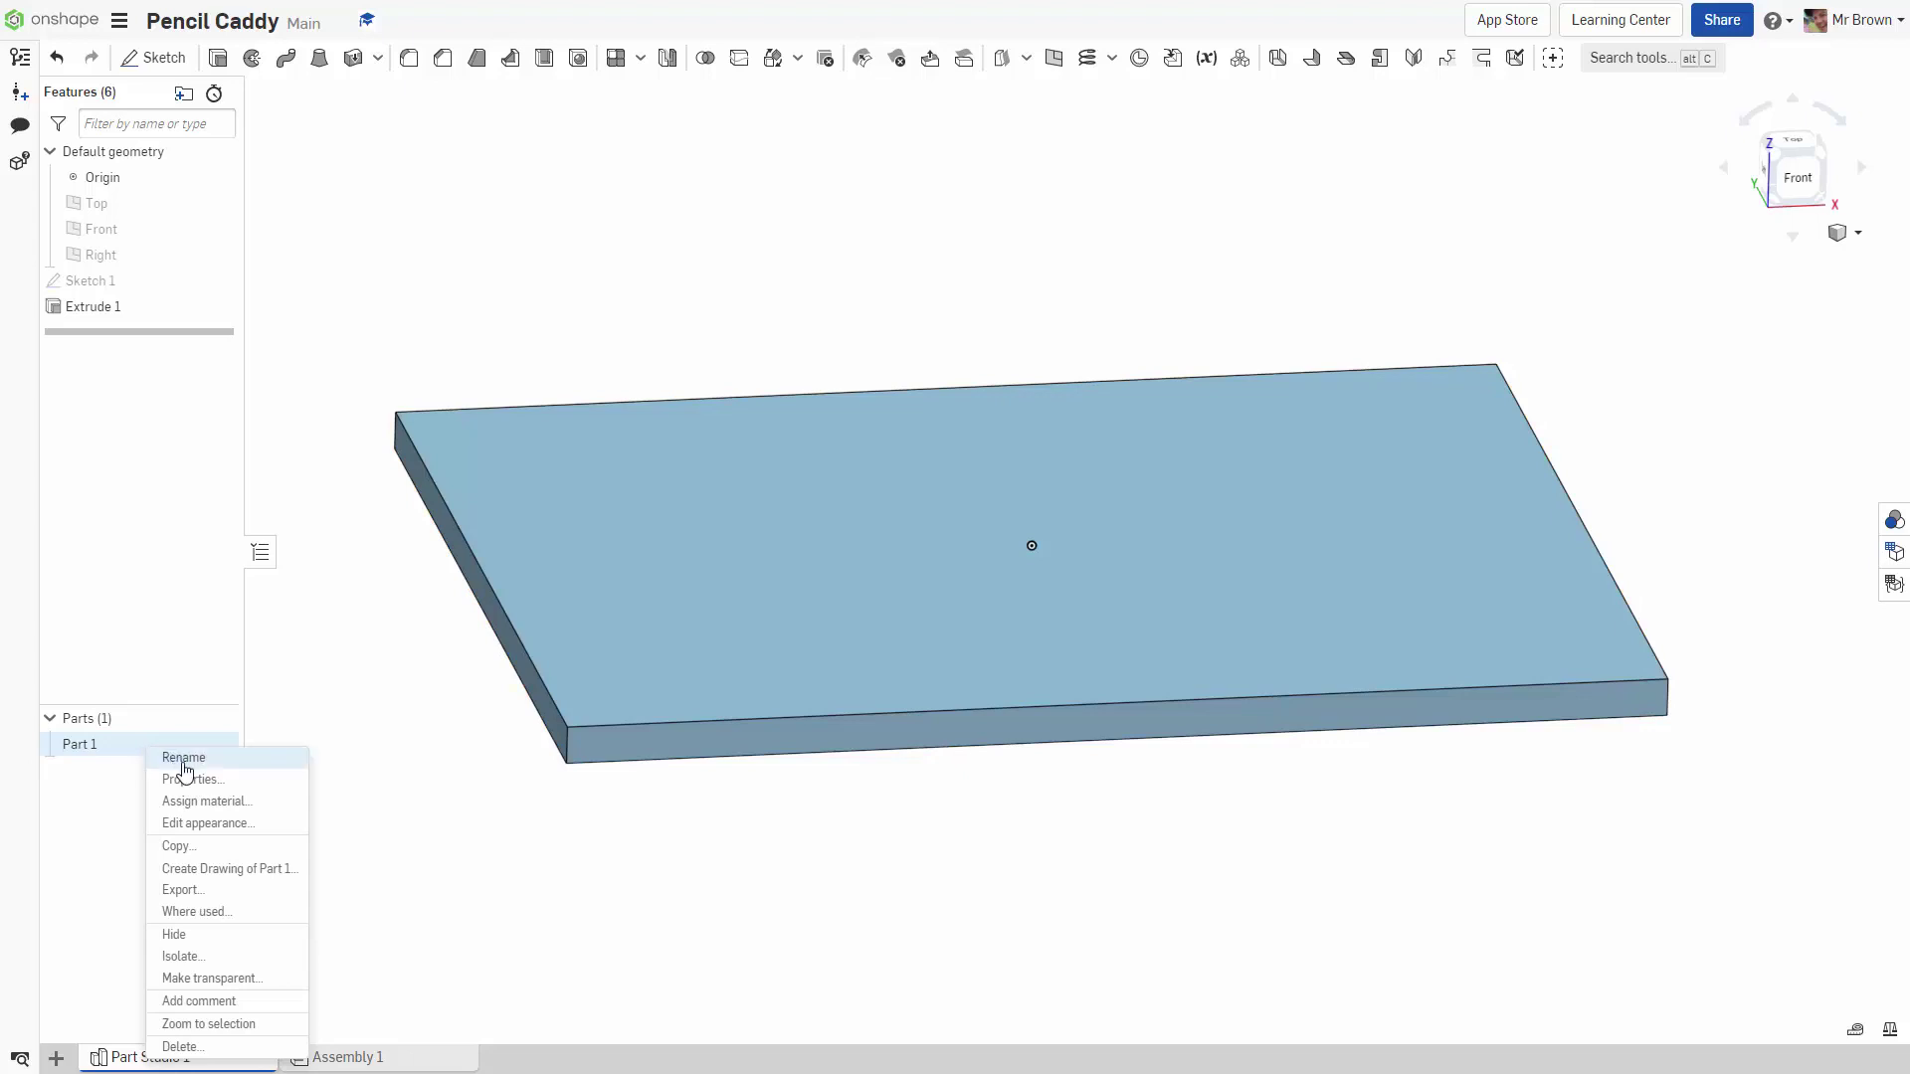
click(184, 759)
text(B)
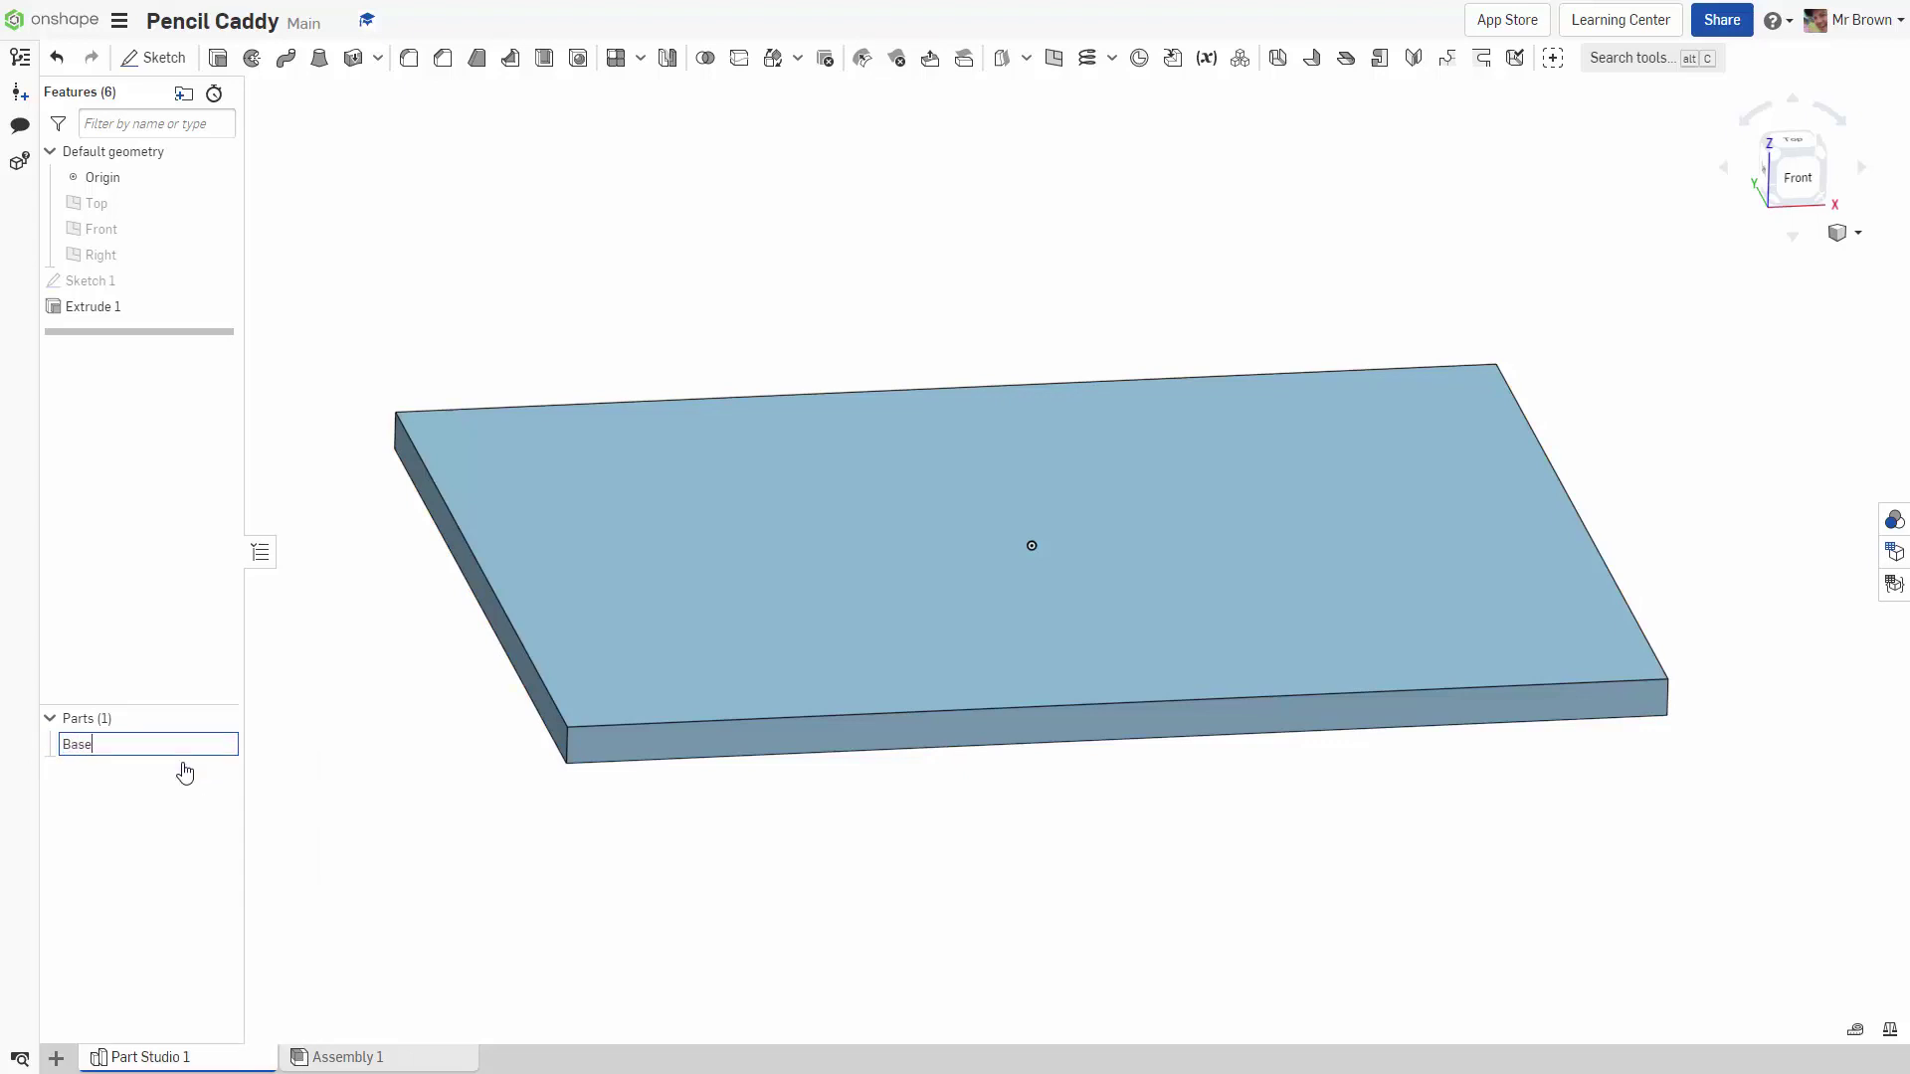
text(ase)
key(Return)
Show Sketch 1 so its layout lines are displayed on the base
scroll(914, 819, down, 2)
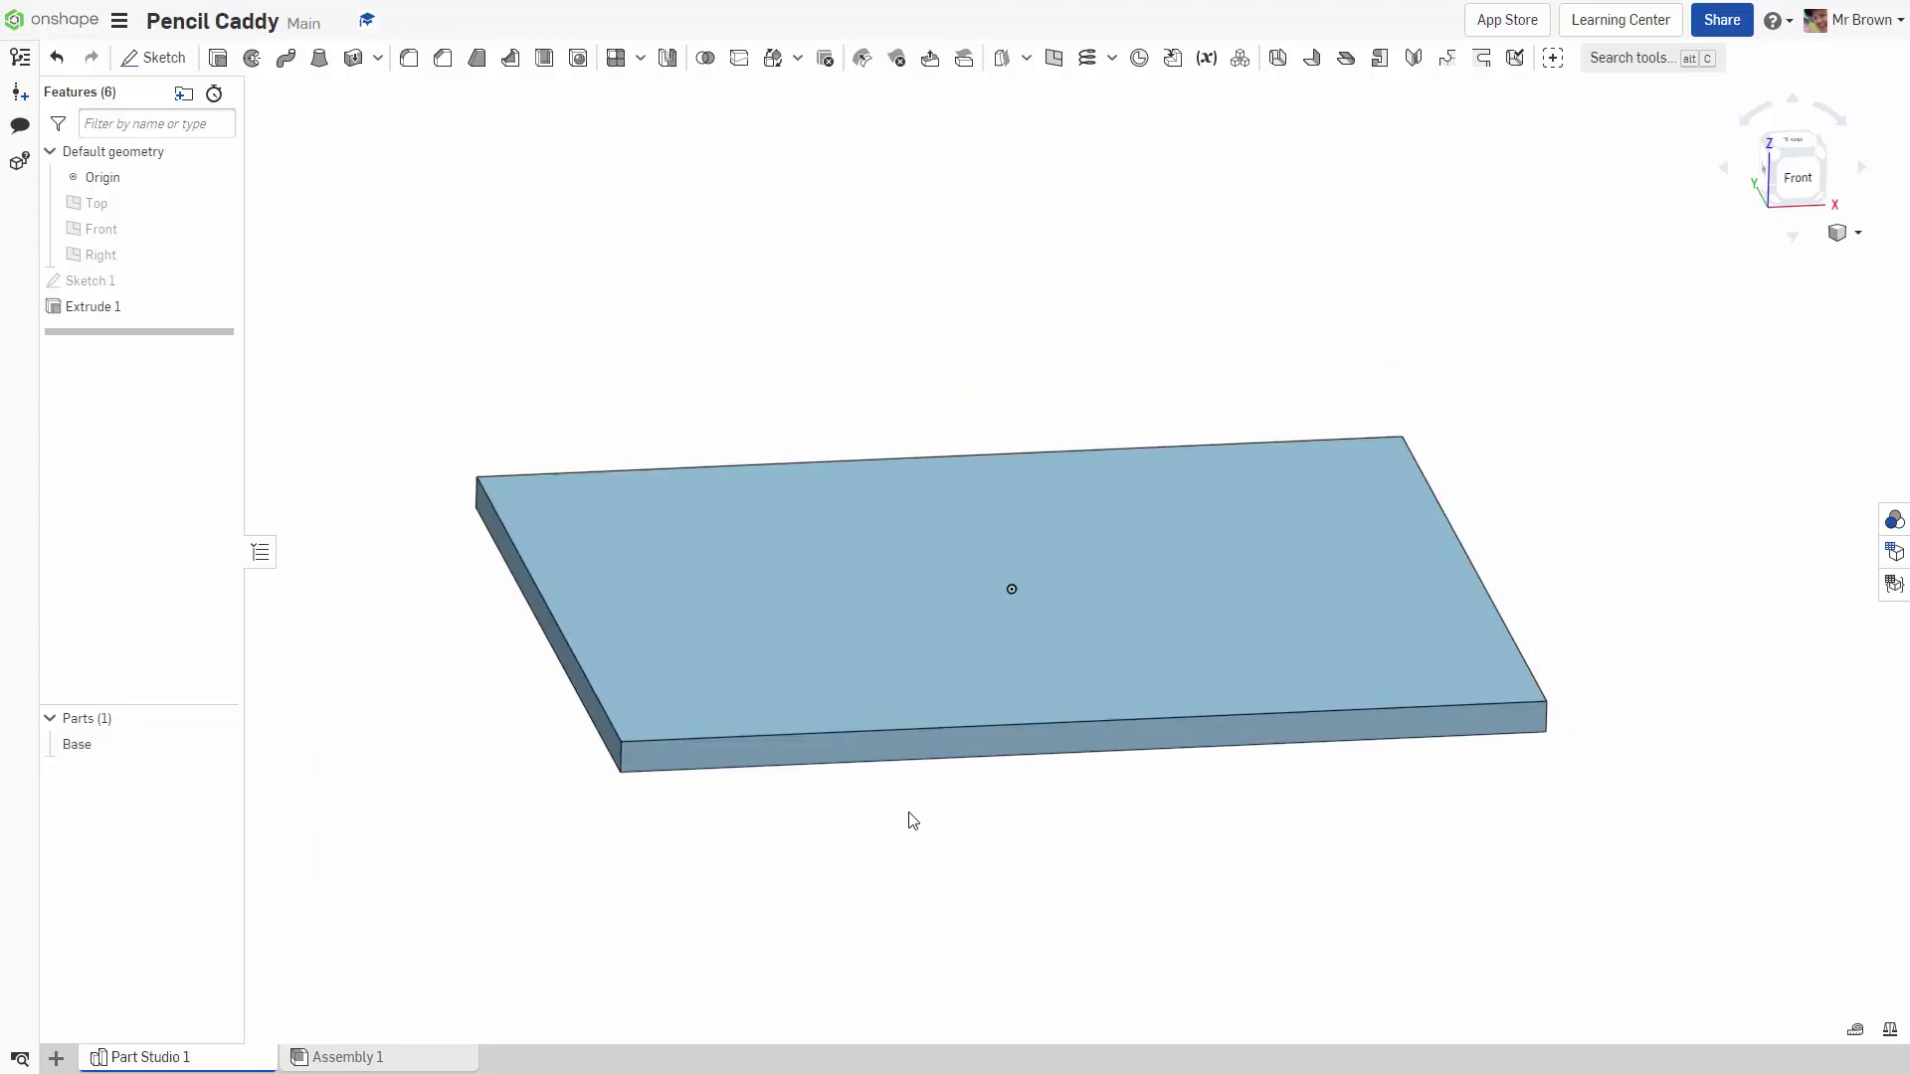
right_drag(913, 820, 968, 866)
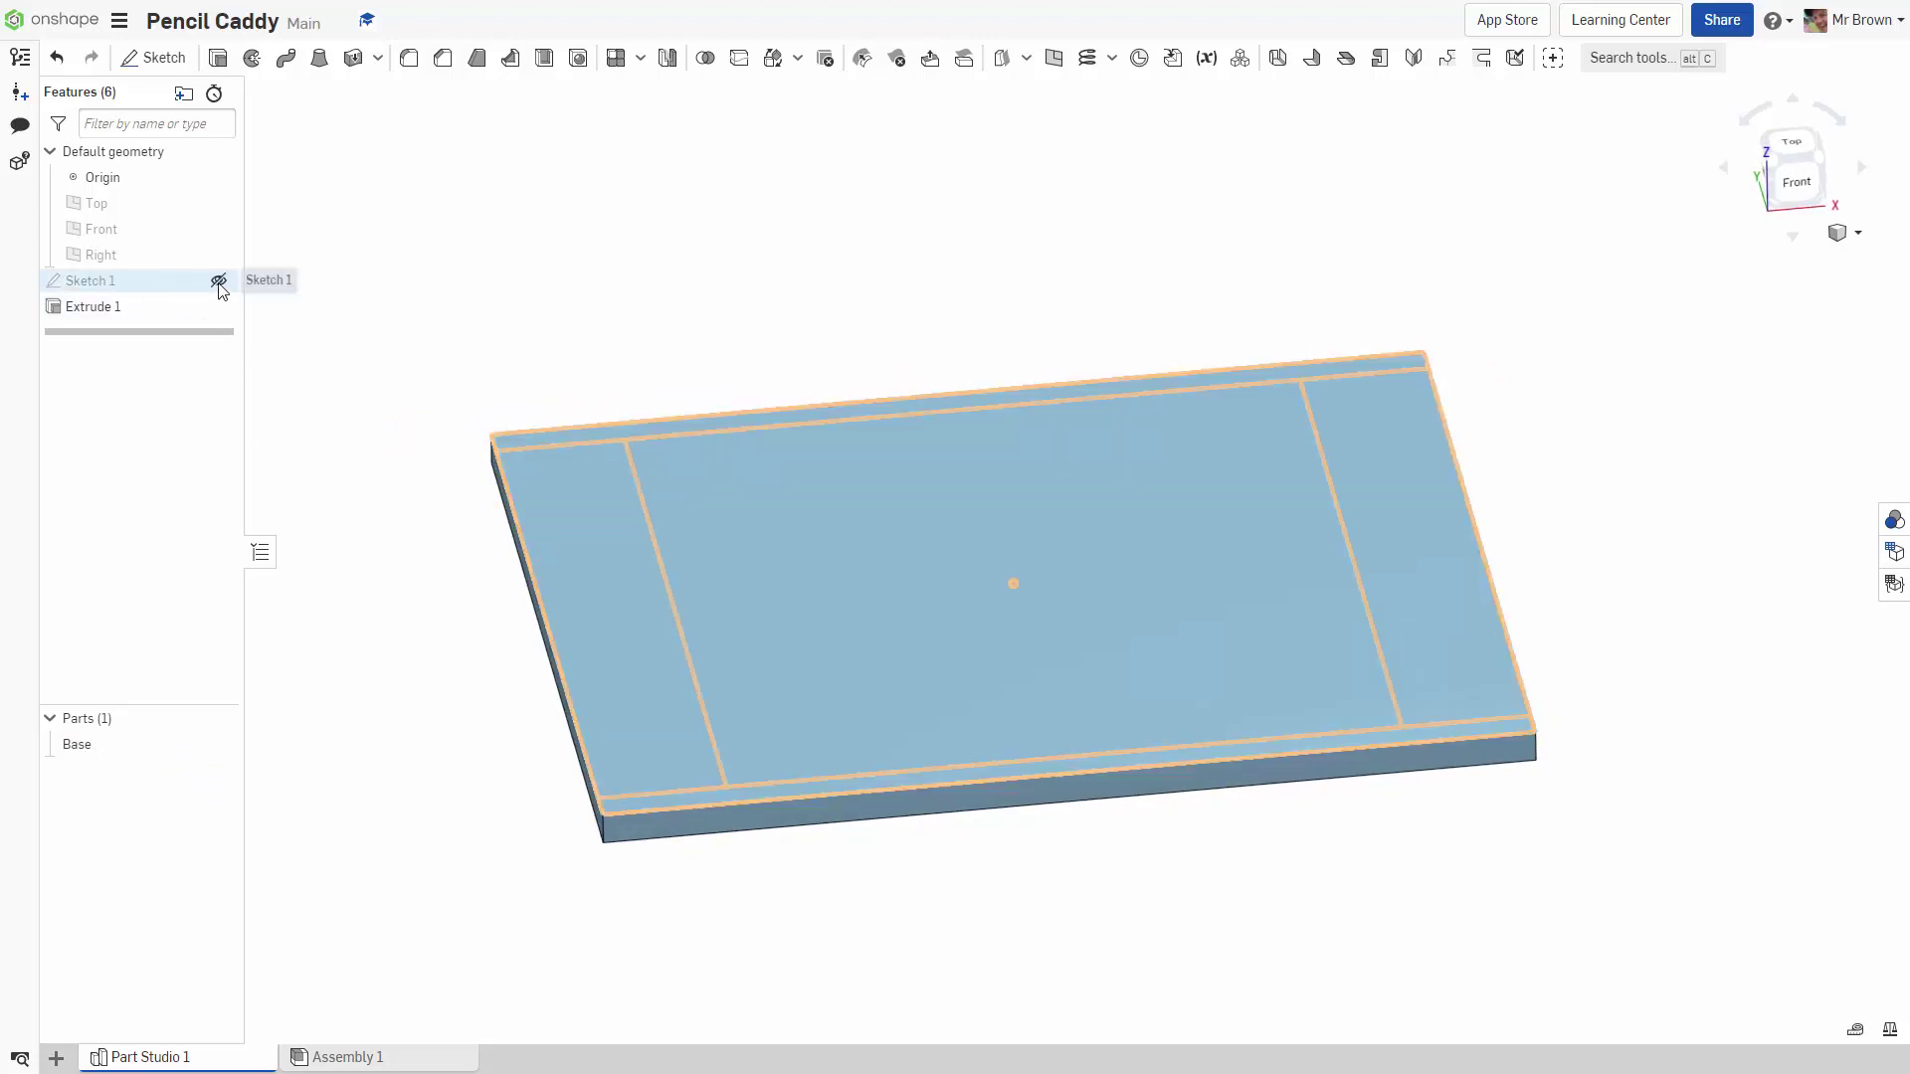
click(218, 283)
scroll(720, 298, down, 2)
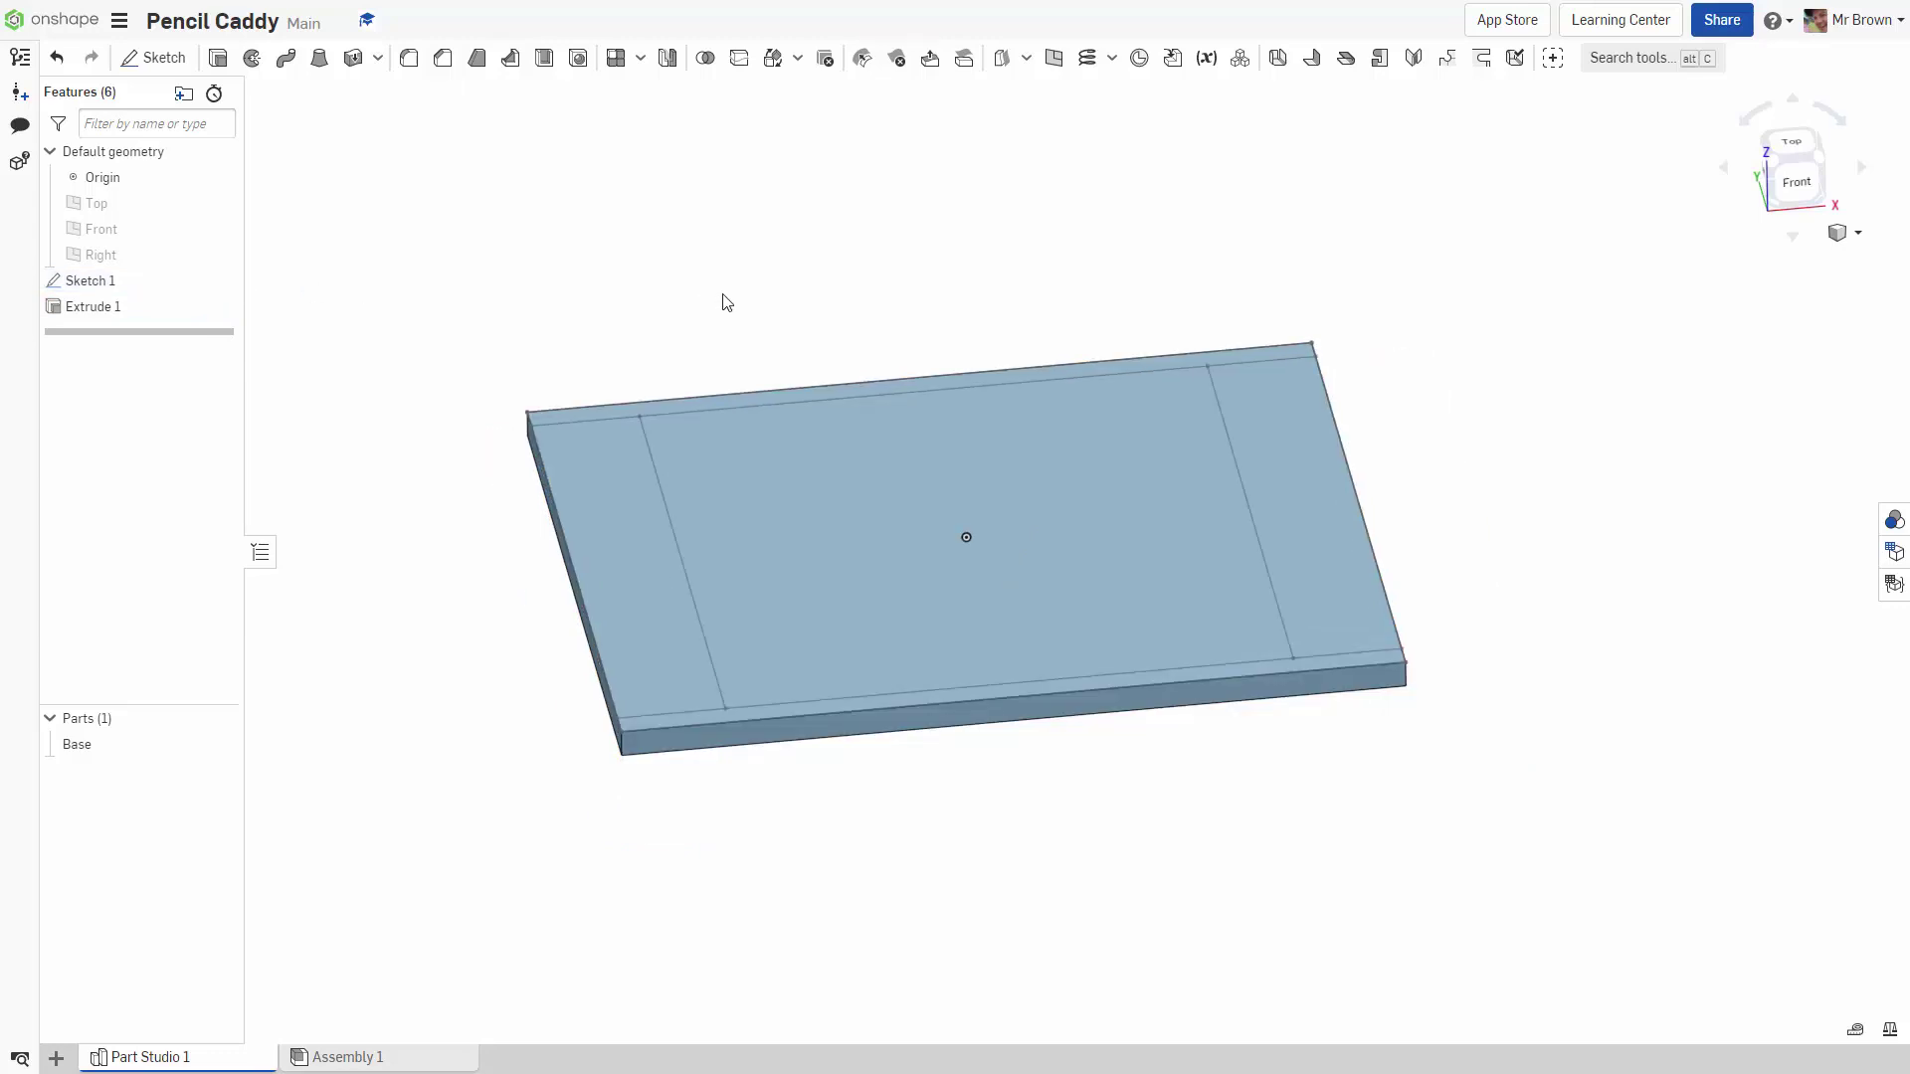
right_drag(720, 299, 789, 291)
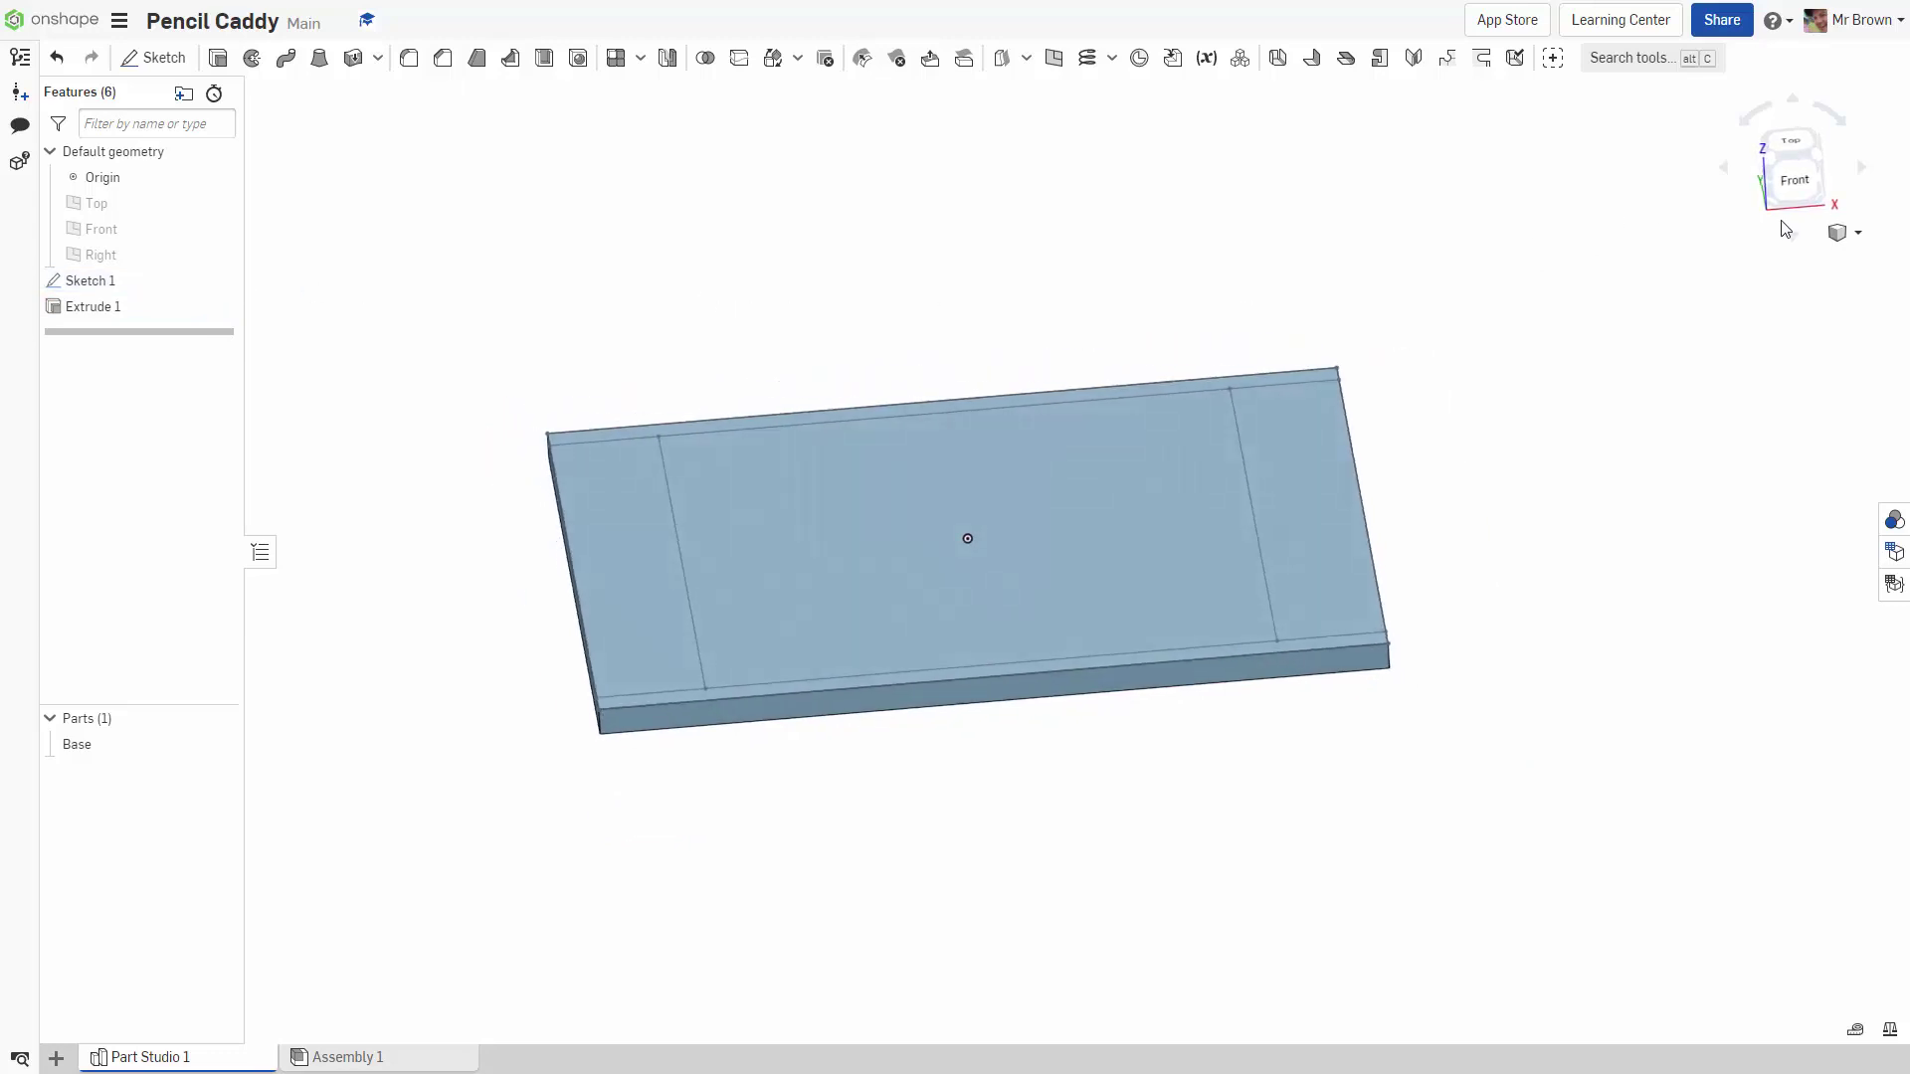
Start an extrusion of Sketch 1's narrow strip along the base's back edge, with a Blind depth of 150 mm
click(1794, 187)
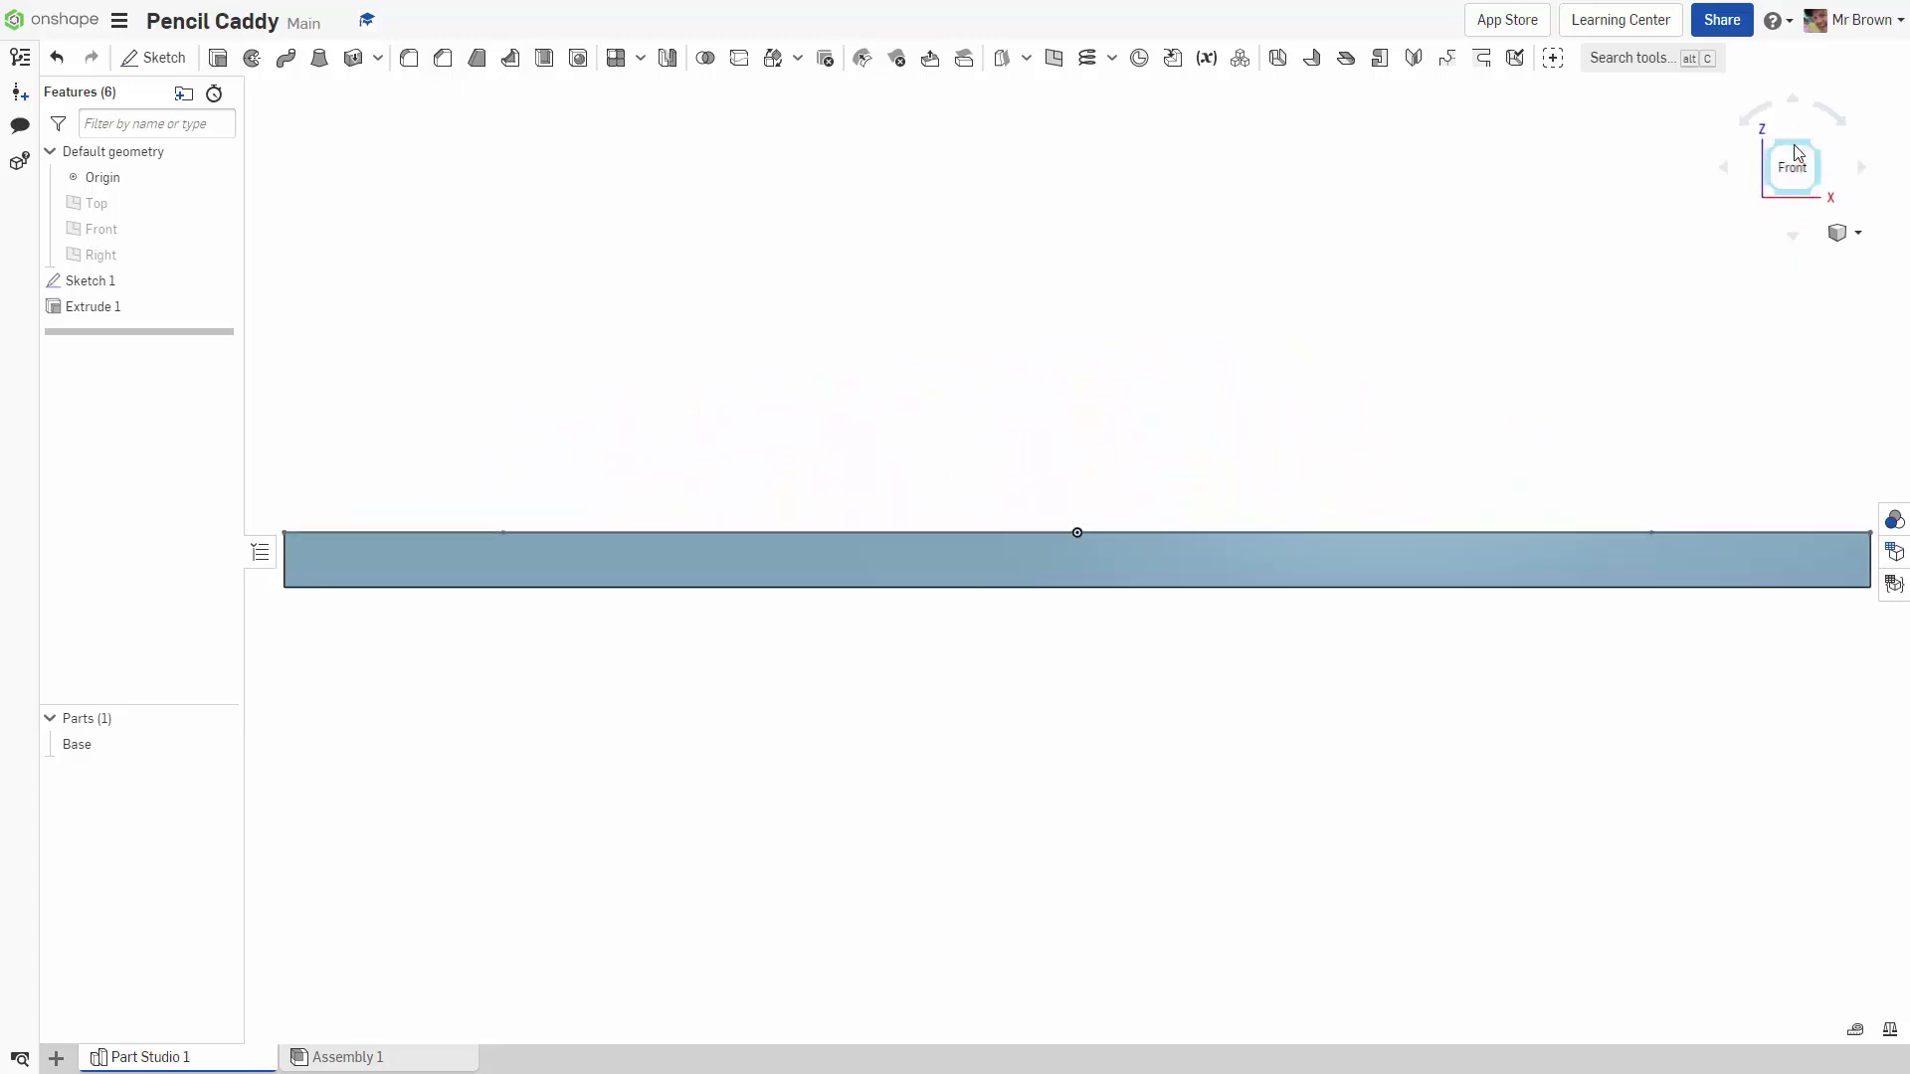
click(1797, 156)
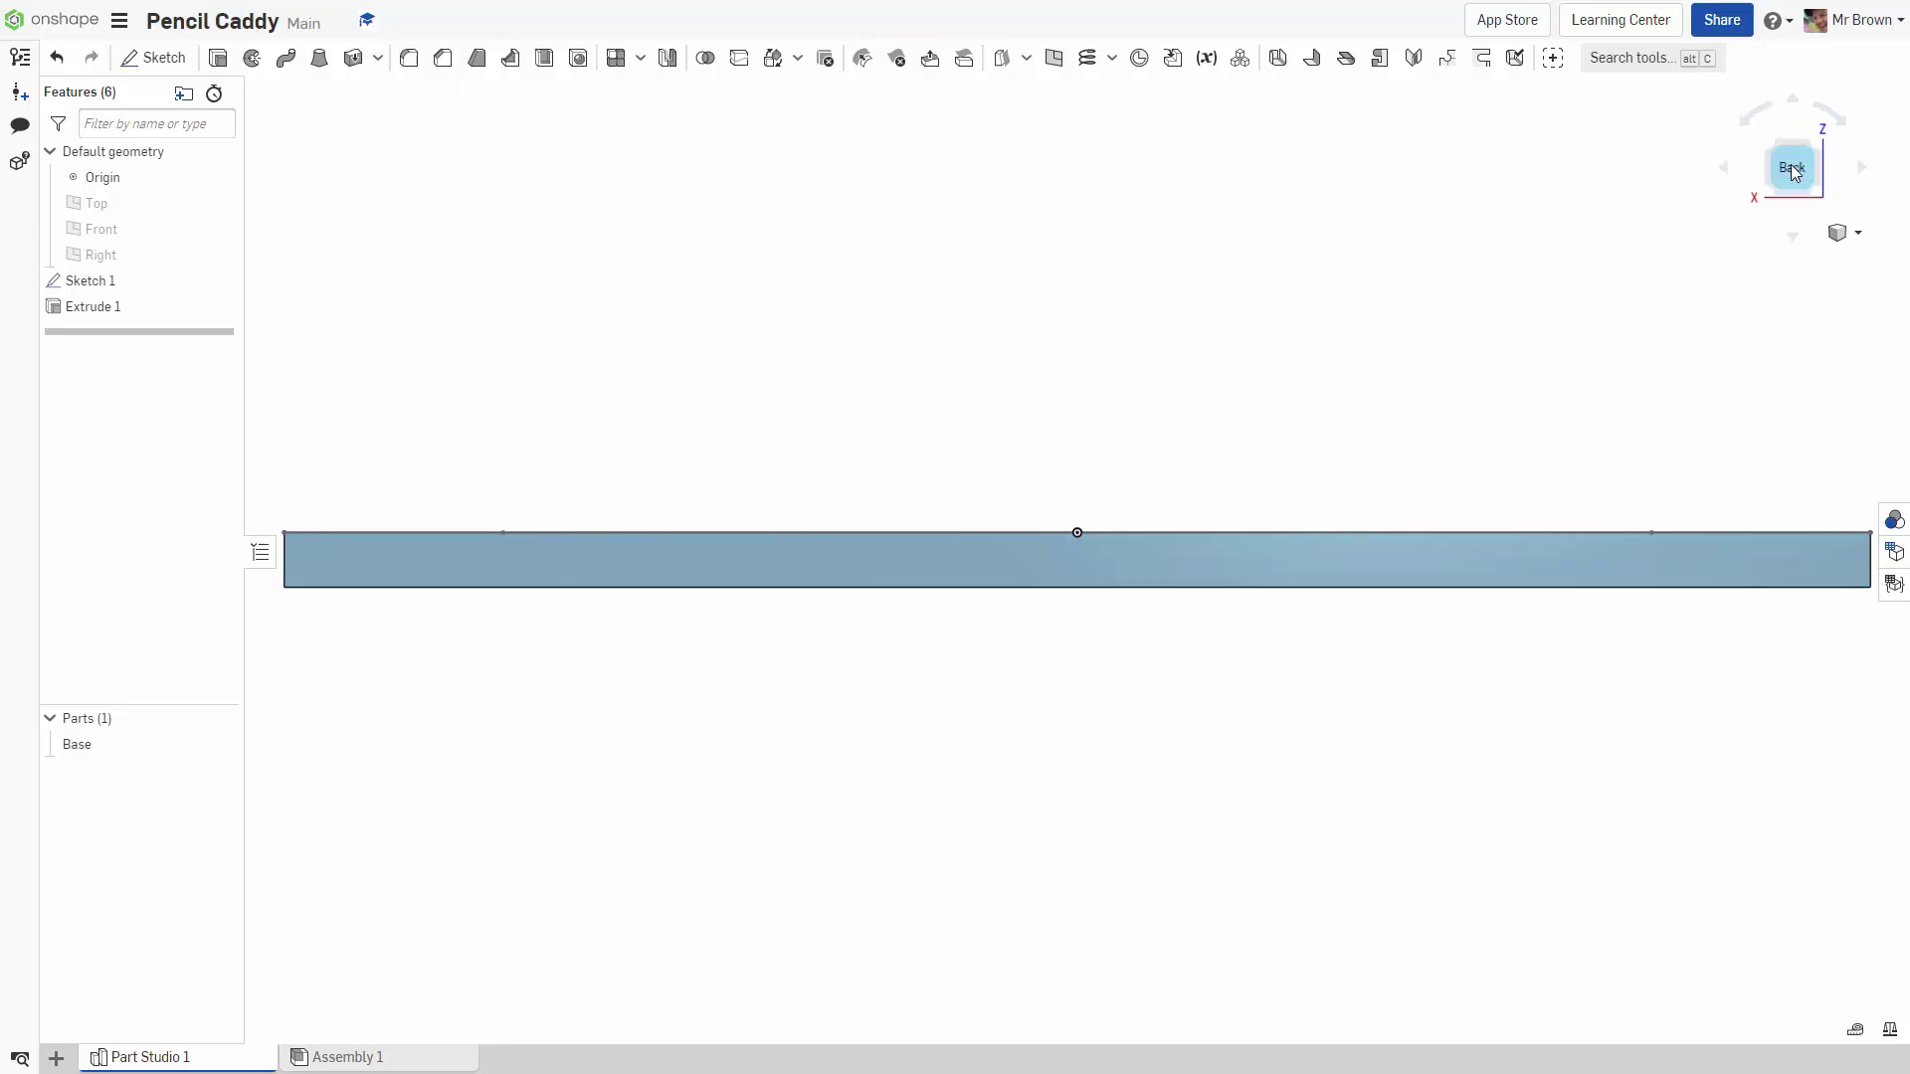
drag(1794, 172, 1791, 188)
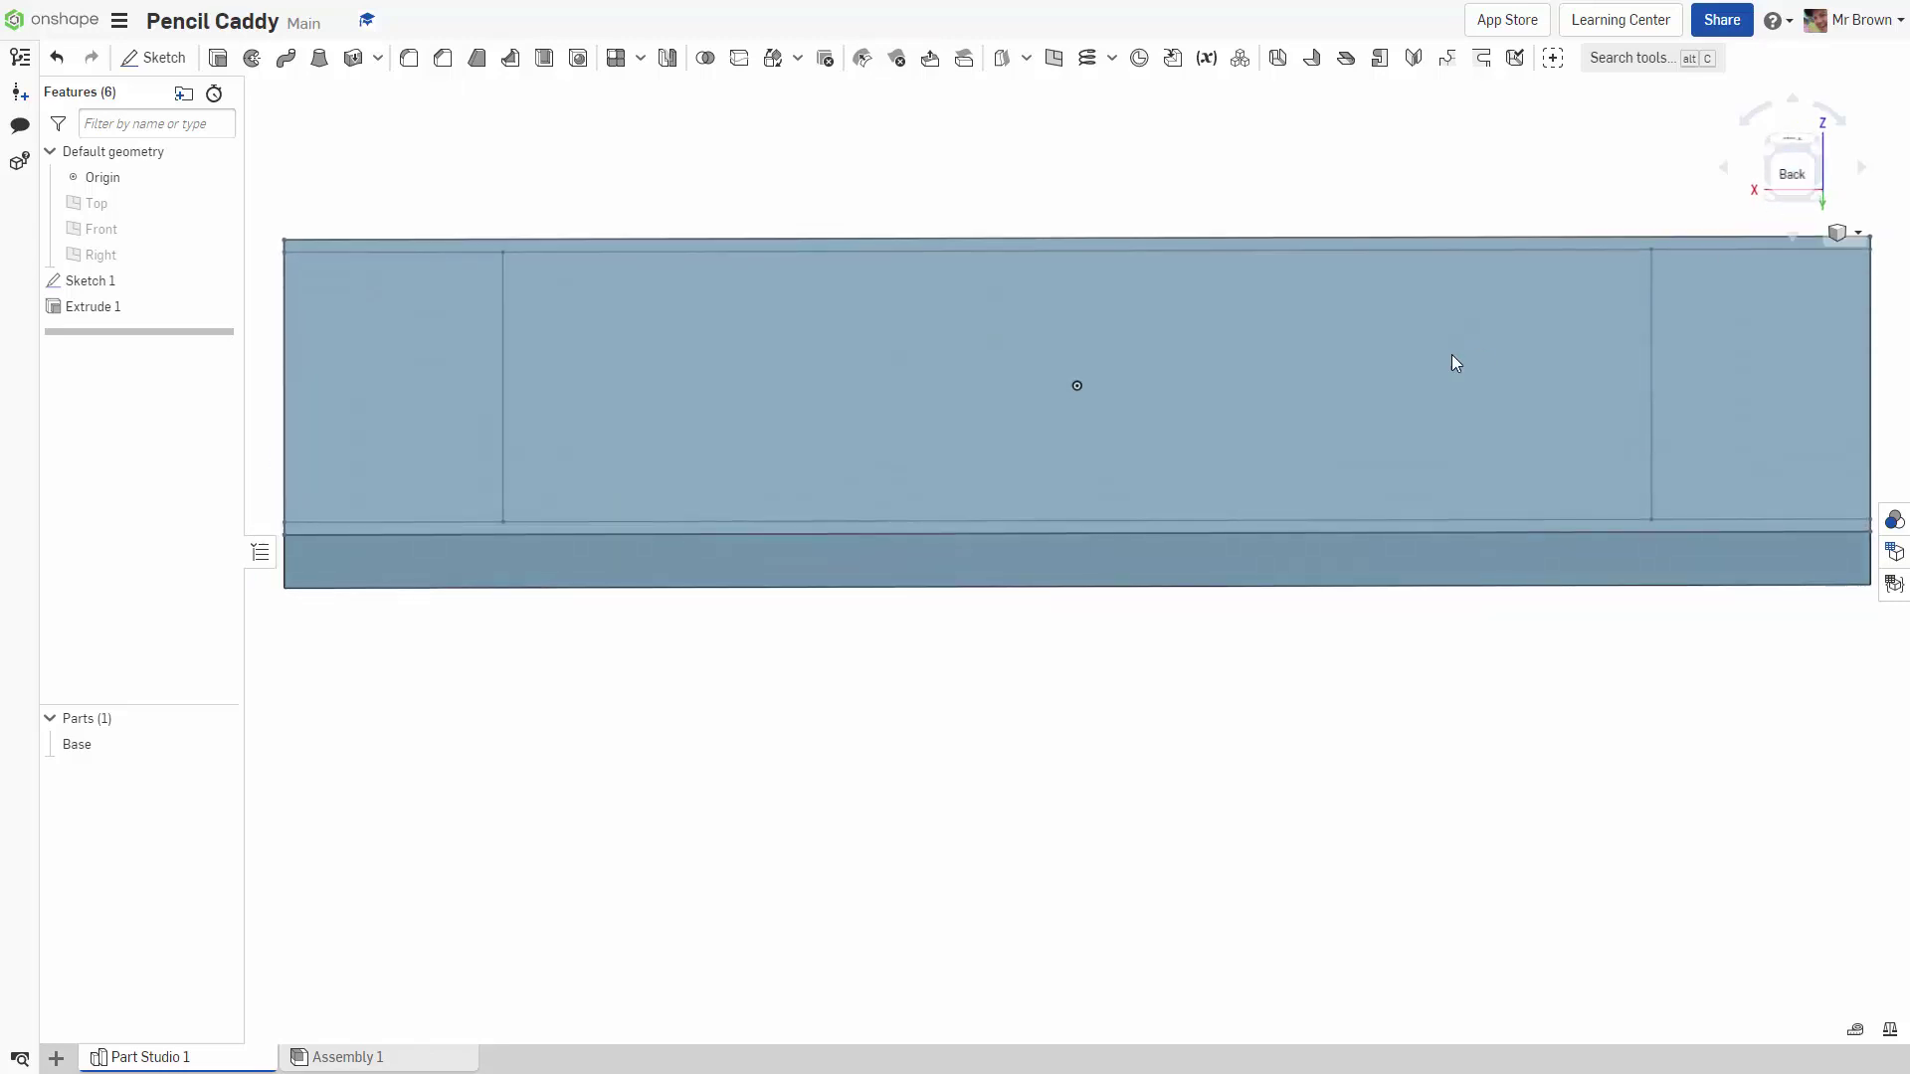
middle_drag(1299, 312, 1285, 444)
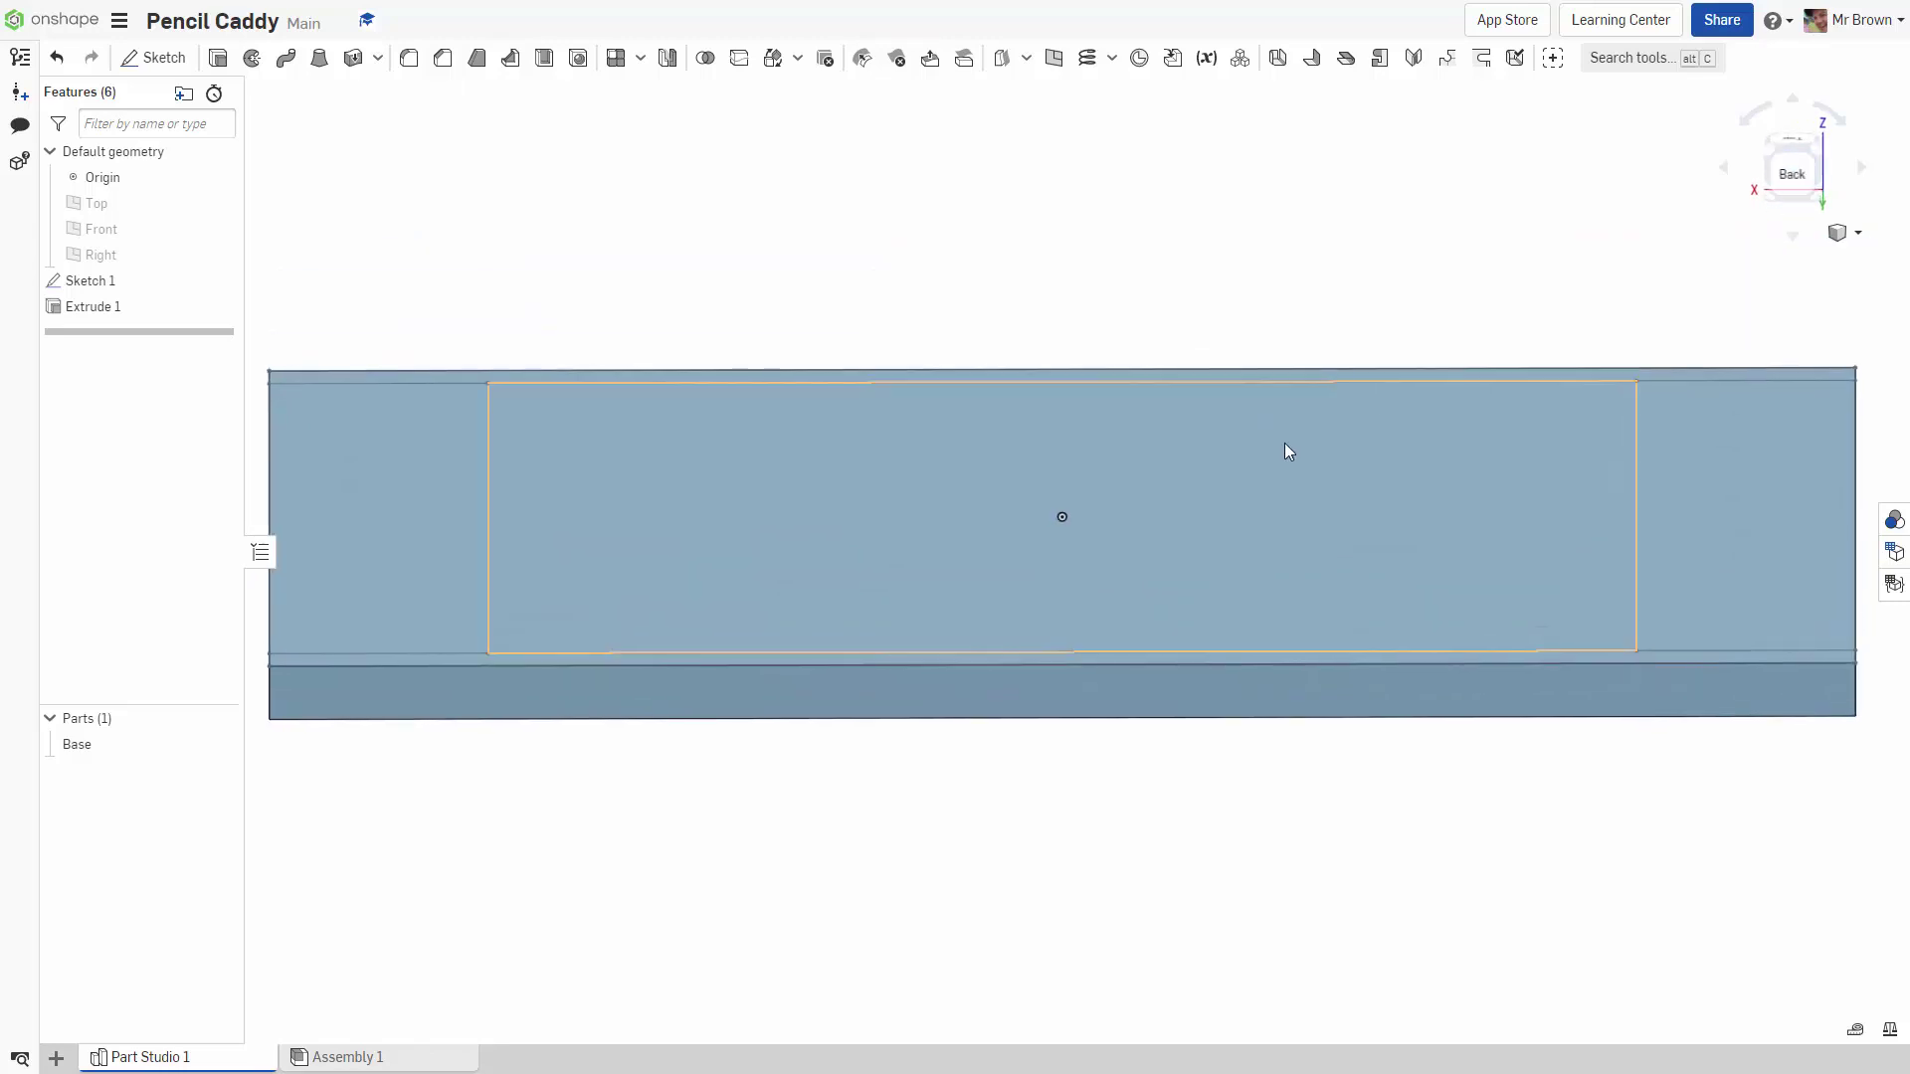
click(216, 59)
click(646, 659)
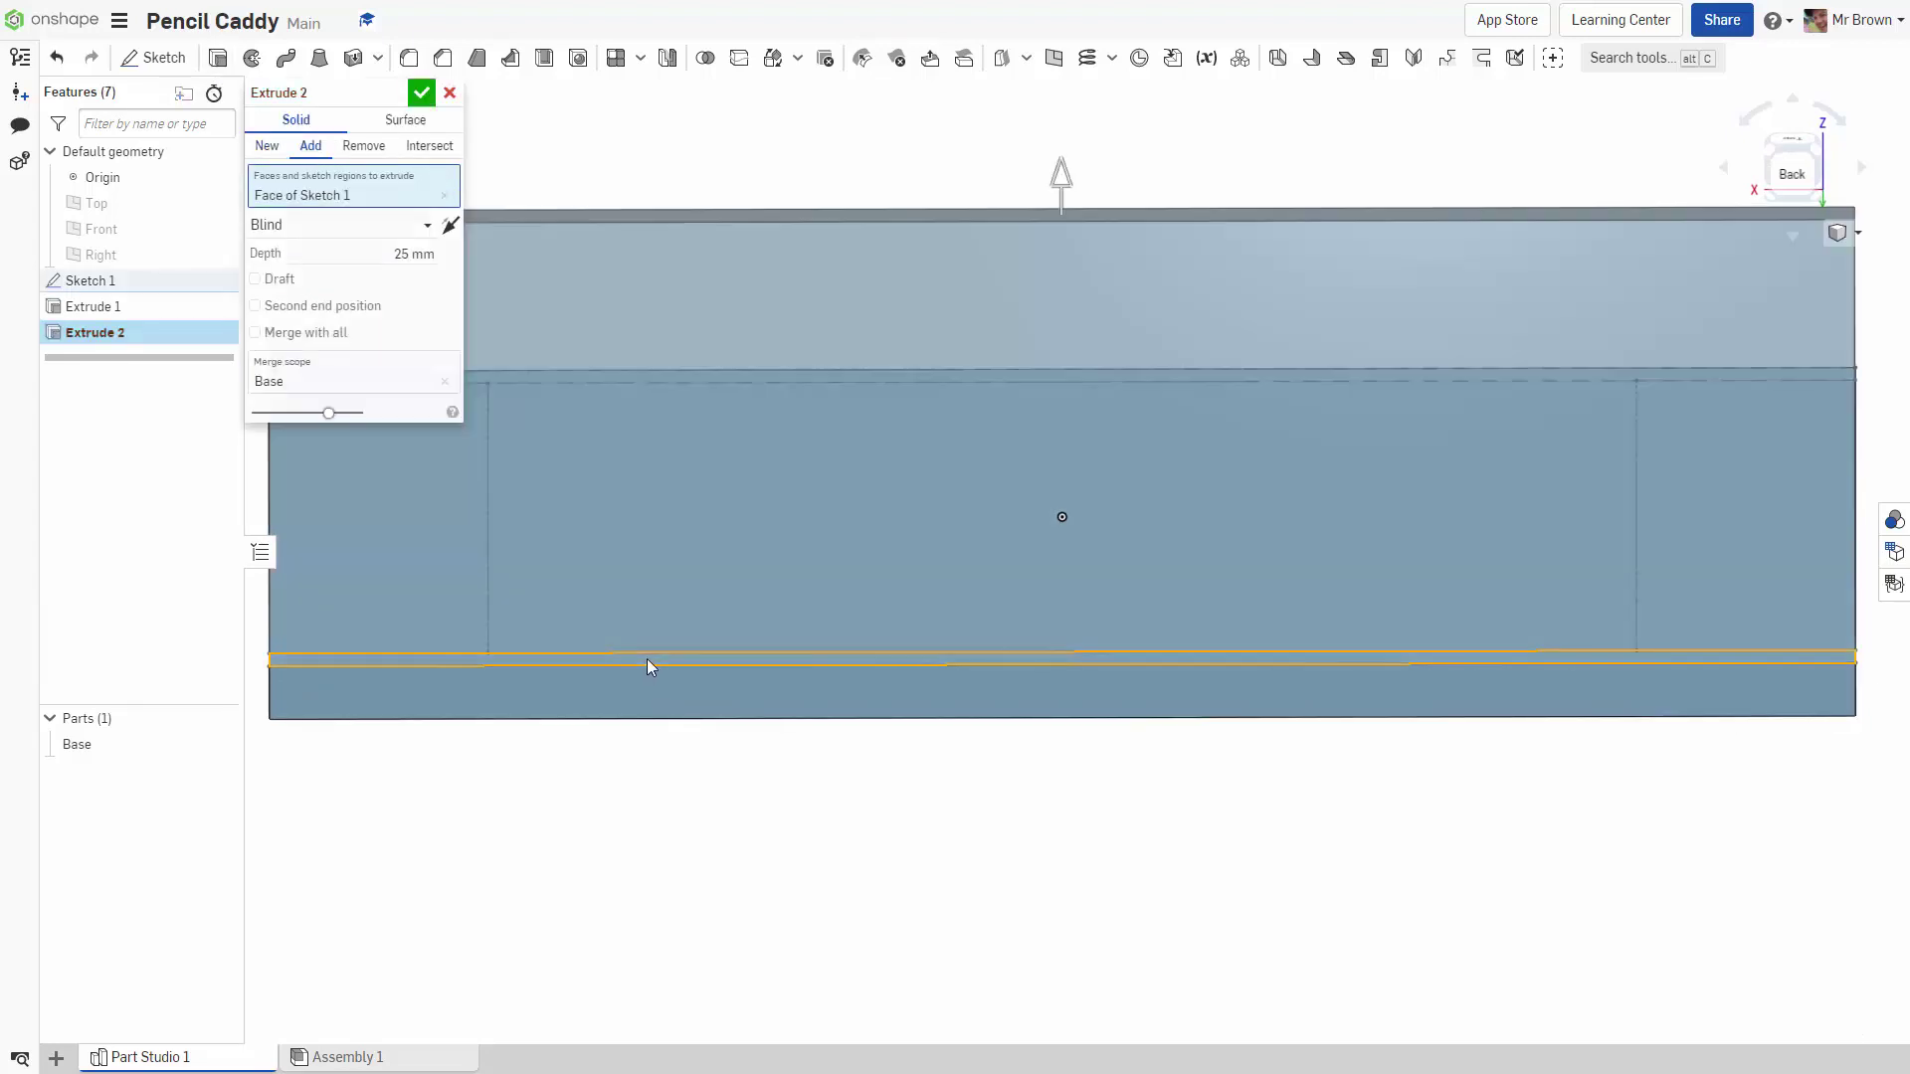
click(414, 255)
text(150)
key(Return)
scroll(671, 342, down, 3)
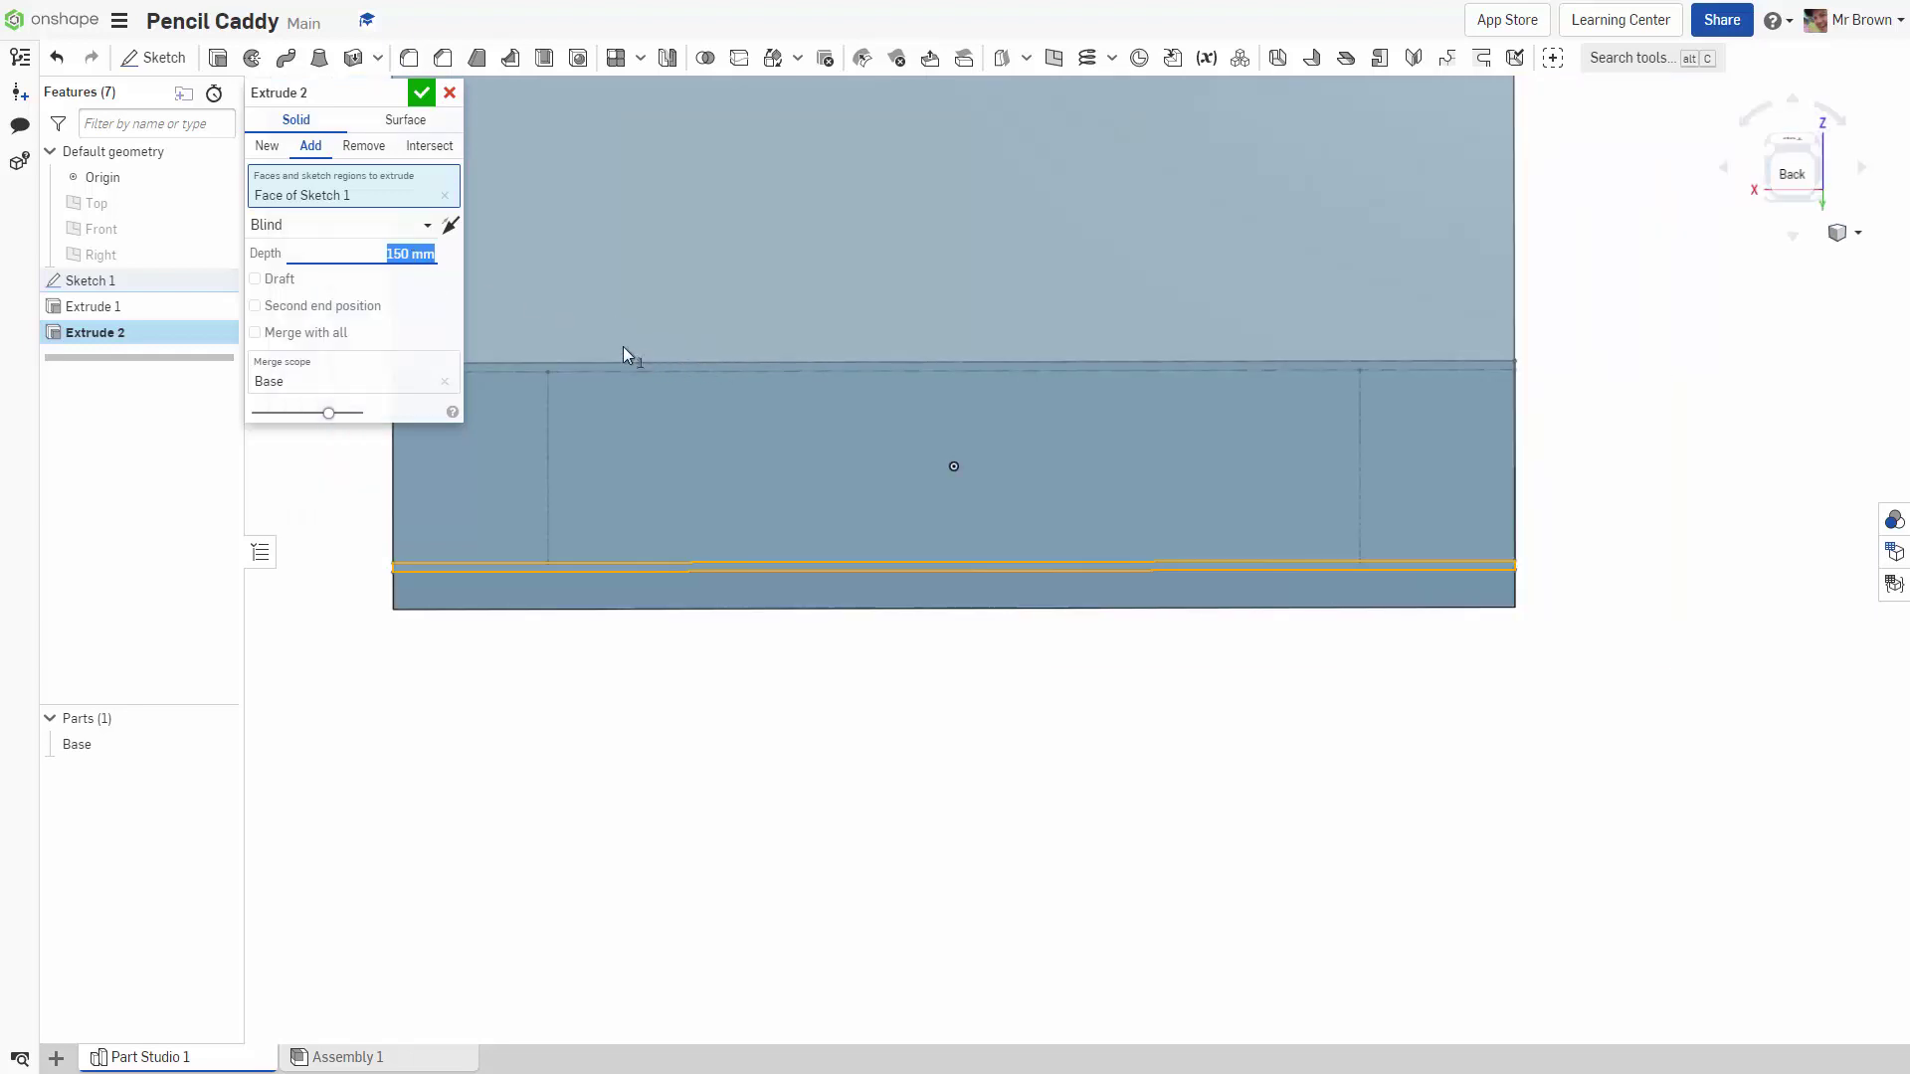
Make the back wall extrusion a new separate part and accept it
click(267, 145)
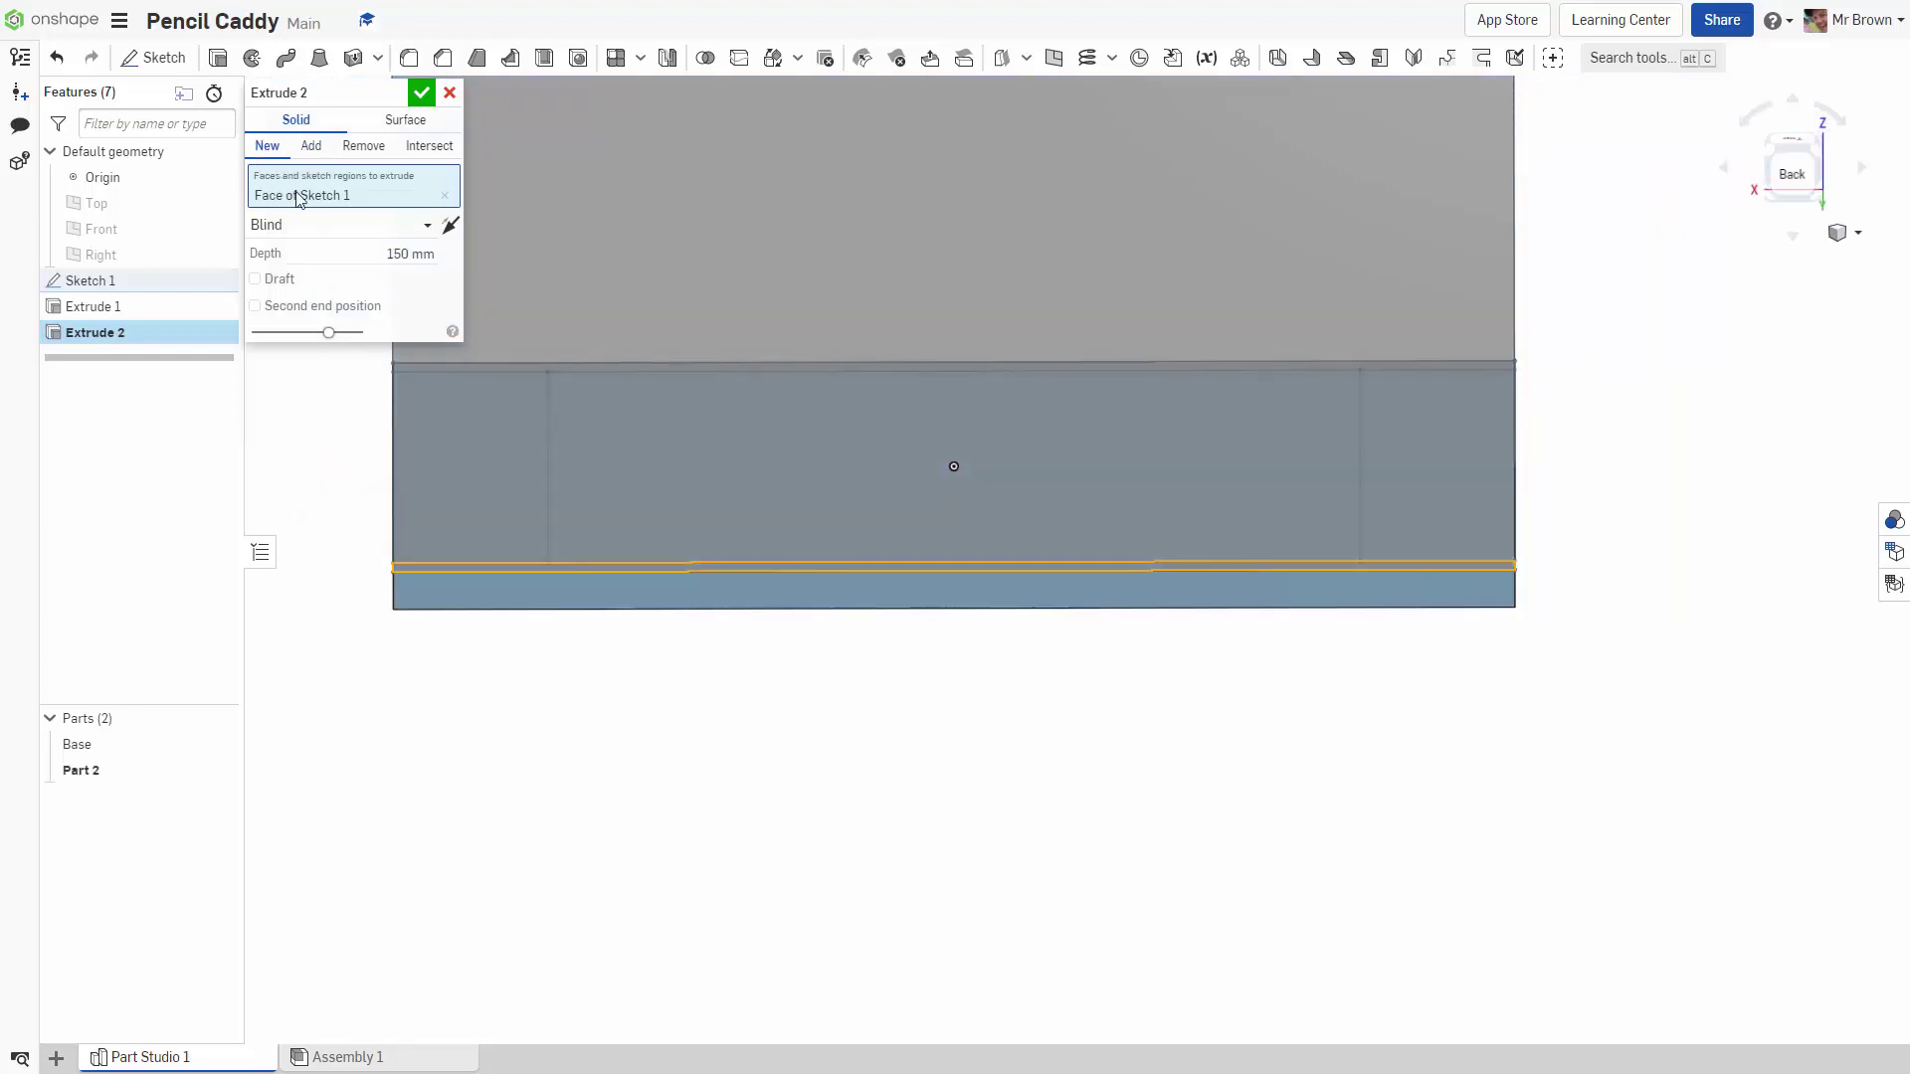
right_drag(567, 575, 610, 592)
scroll(669, 592, down, 8)
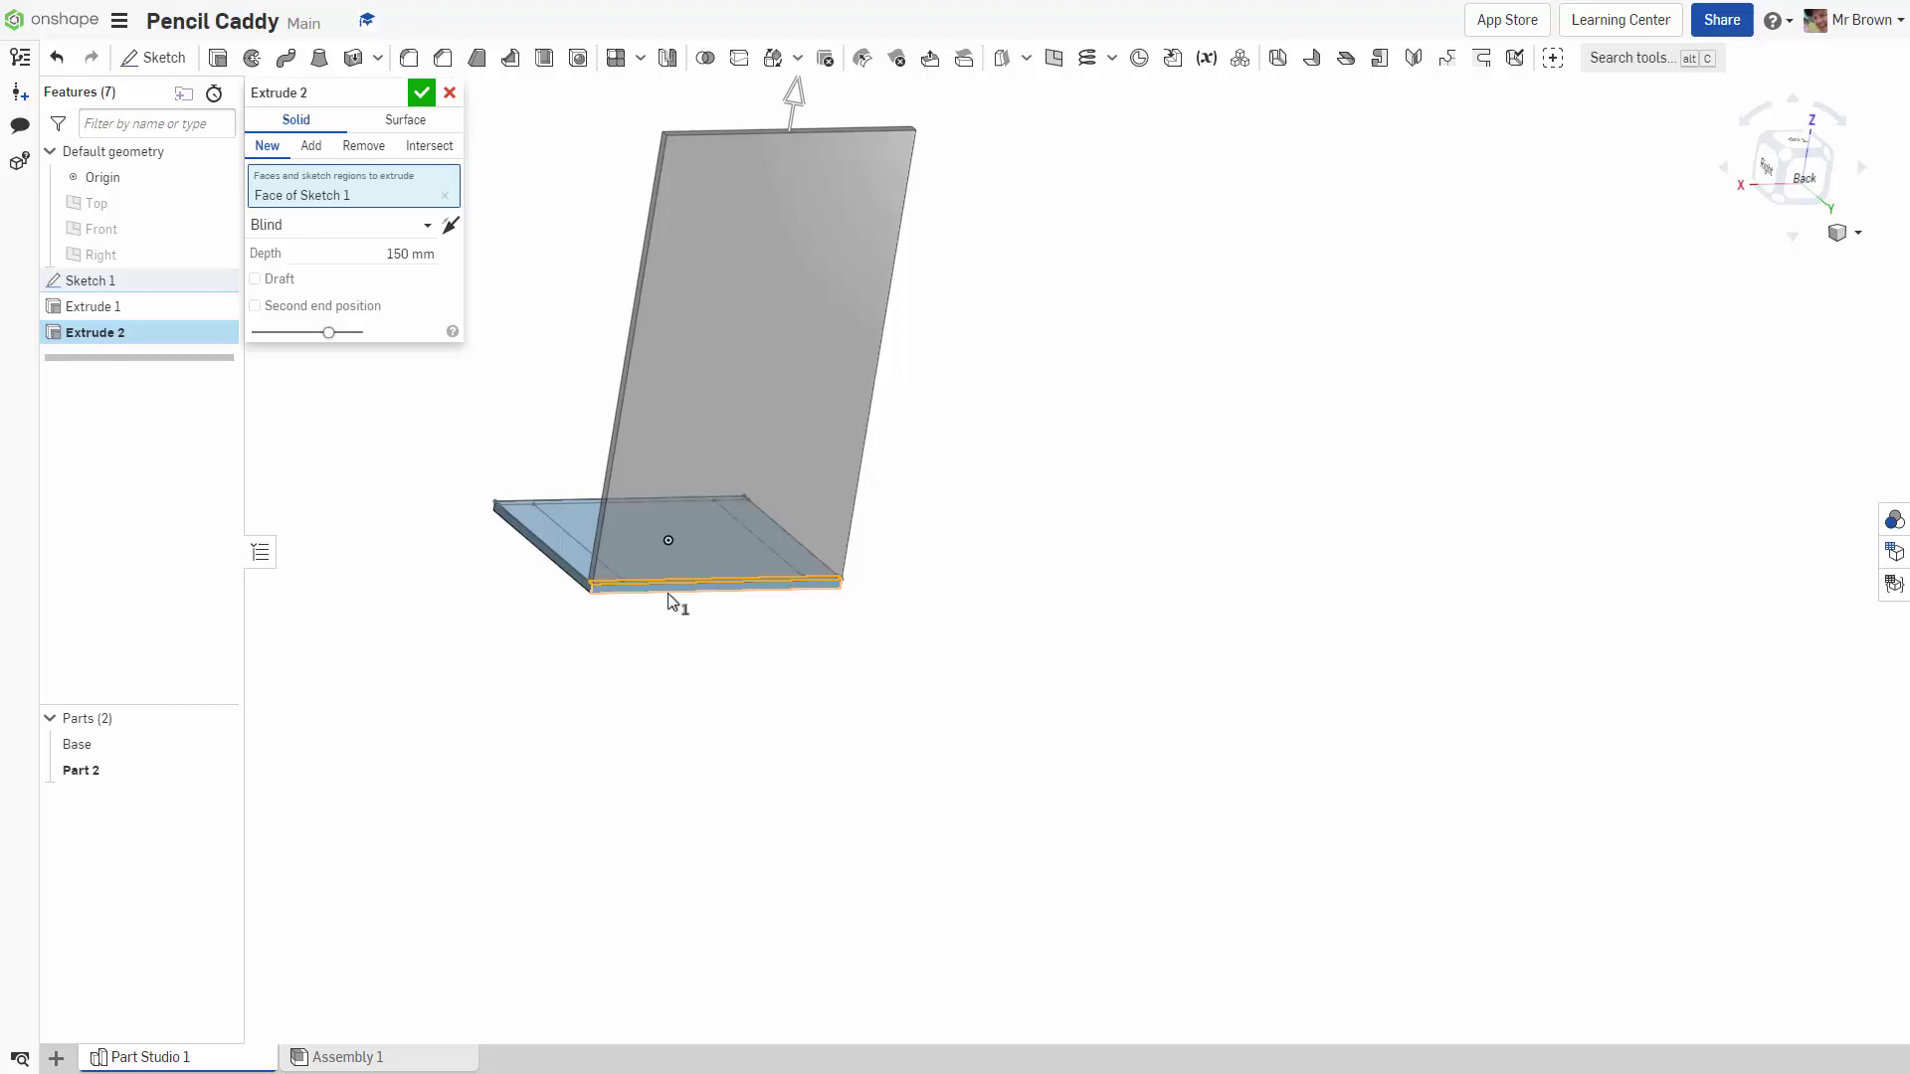
middle_drag(737, 691, 807, 692)
right_drag(807, 691, 856, 690)
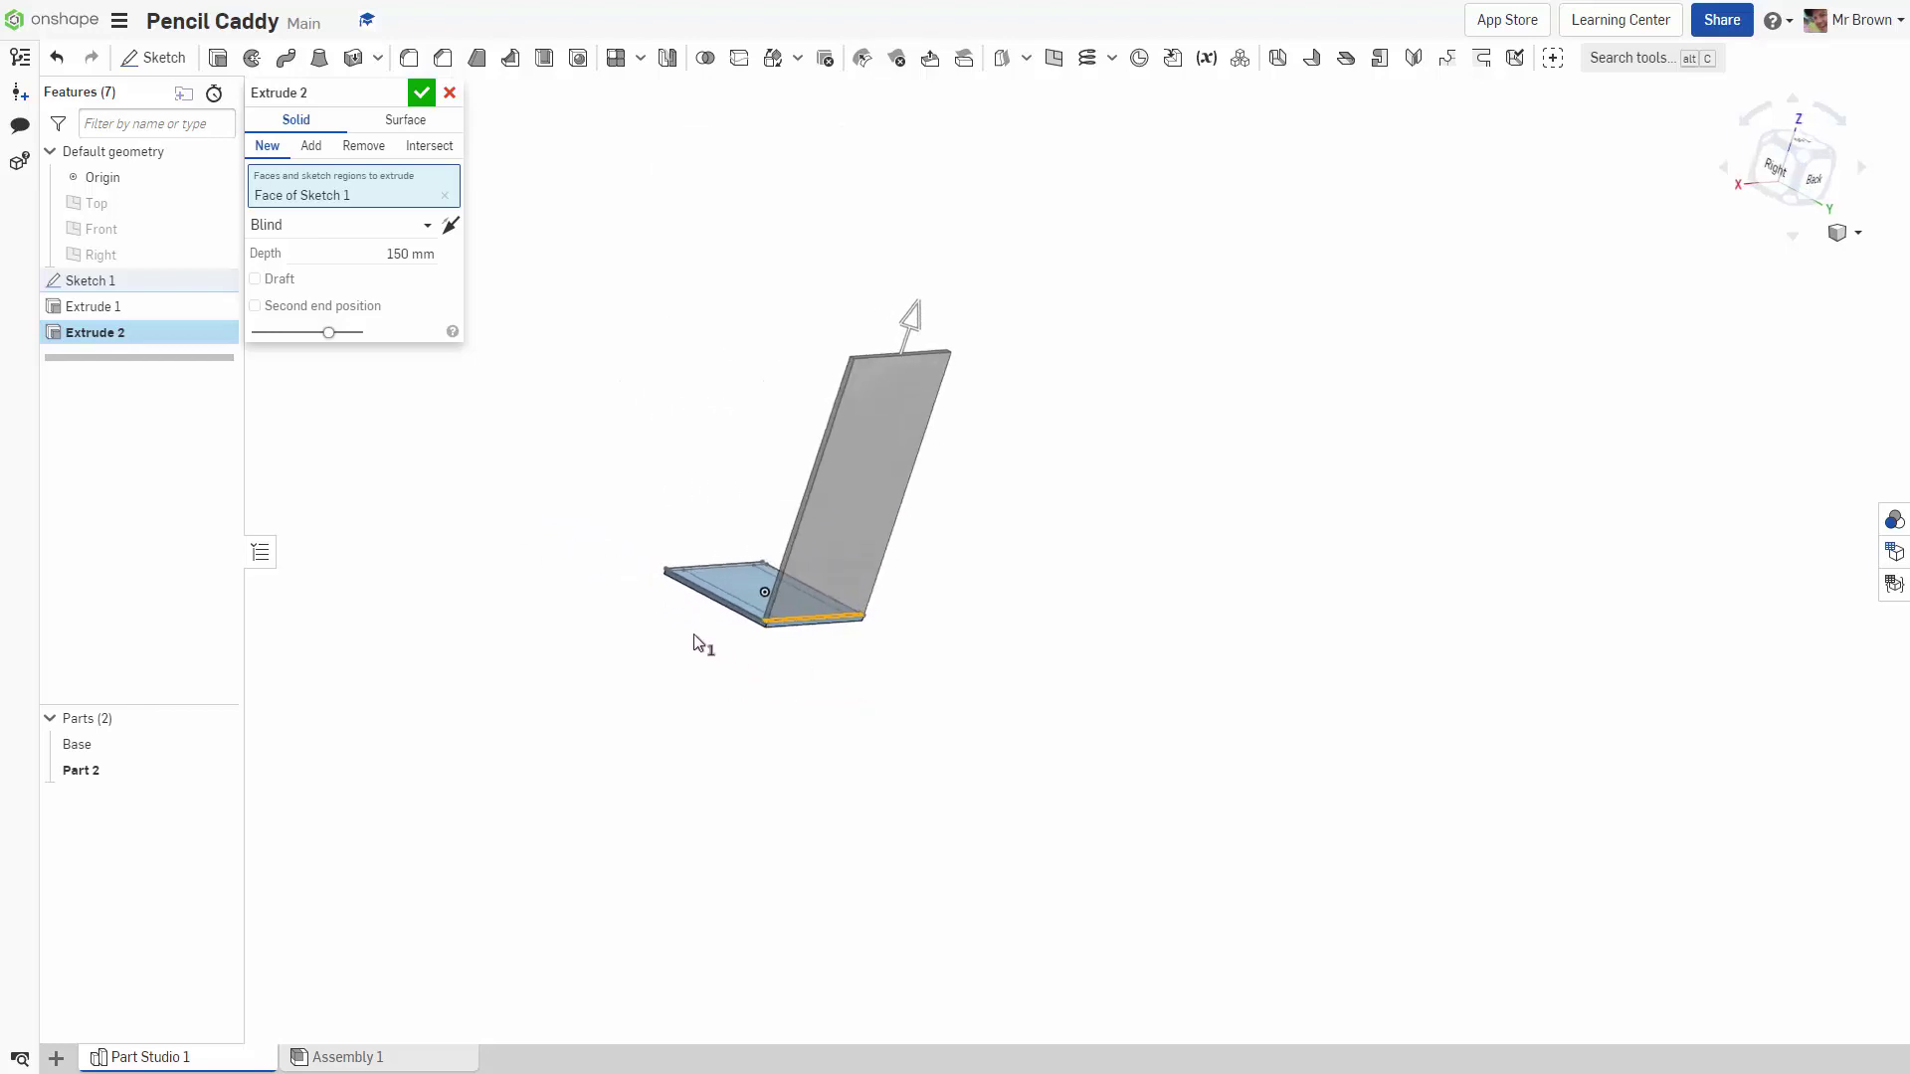
scroll(716, 617, up, 5)
right_drag(827, 591, 1056, 887)
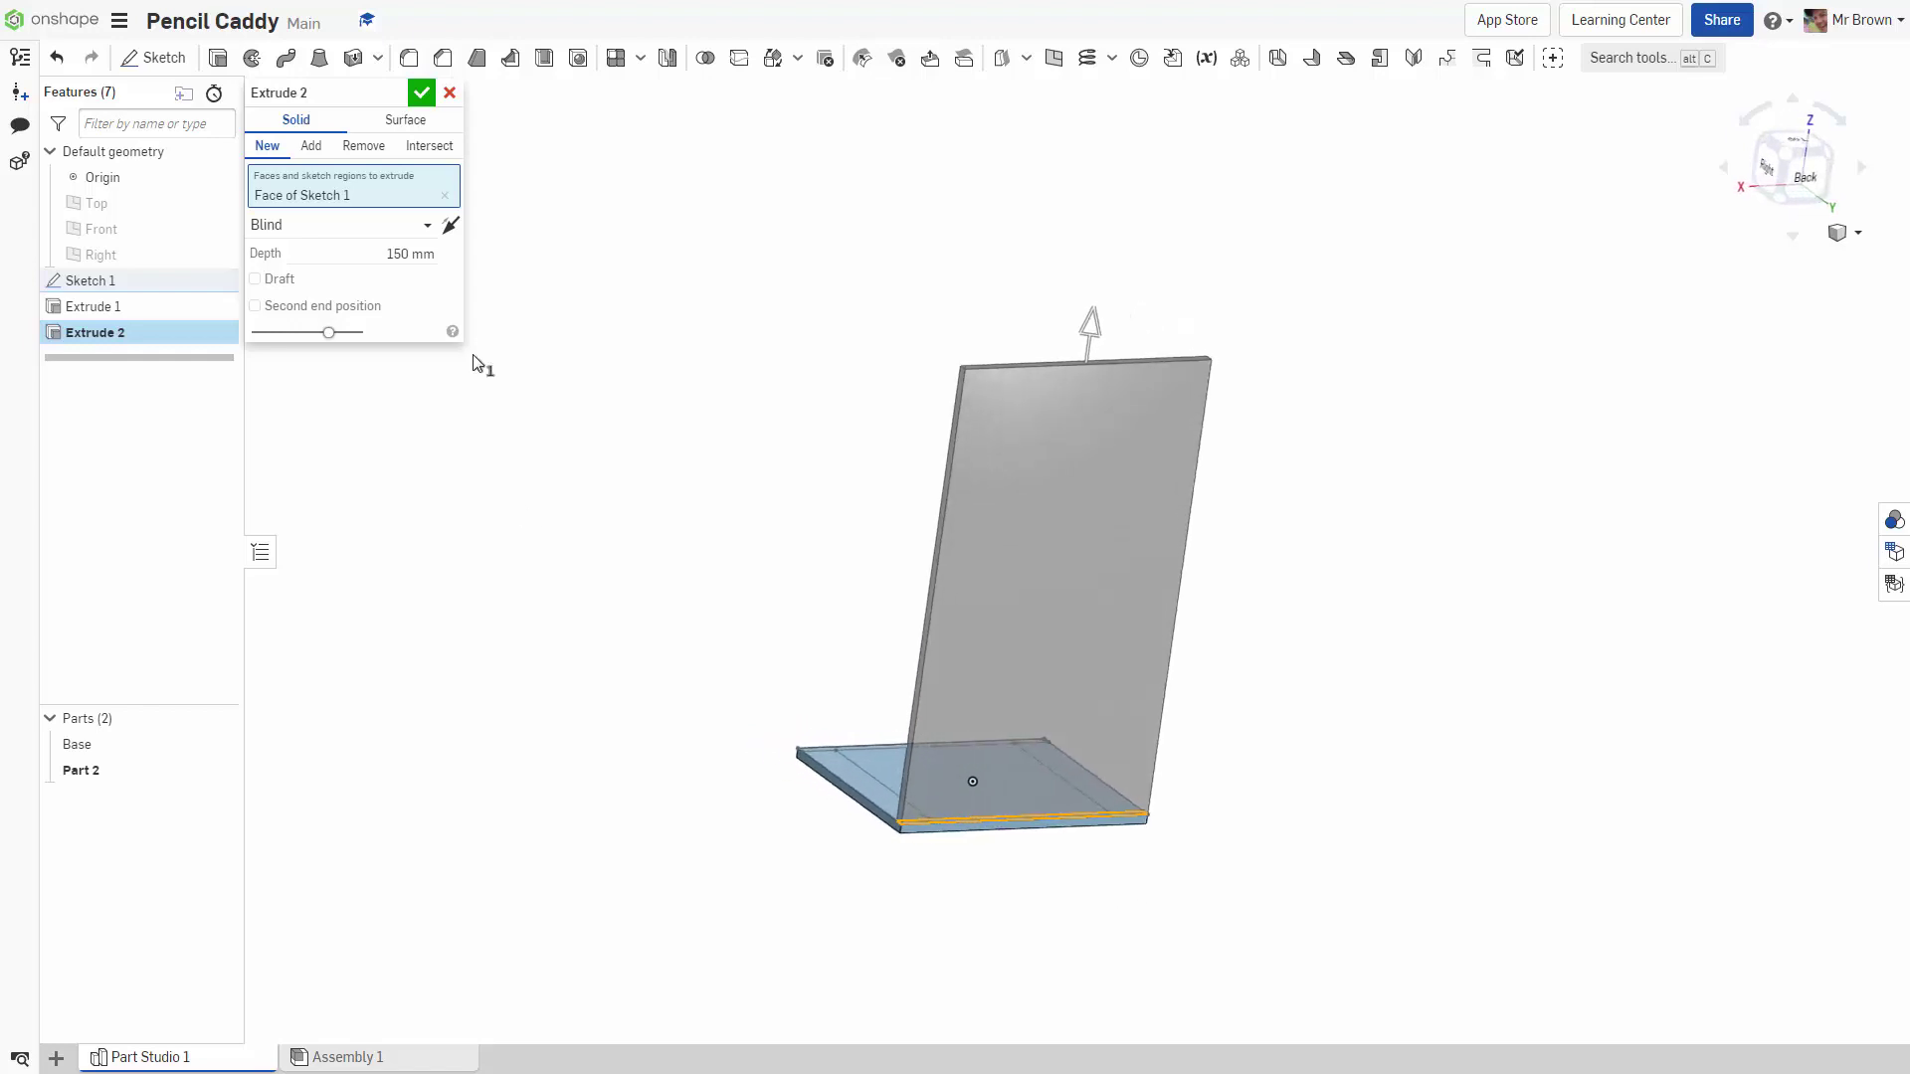
click(423, 93)
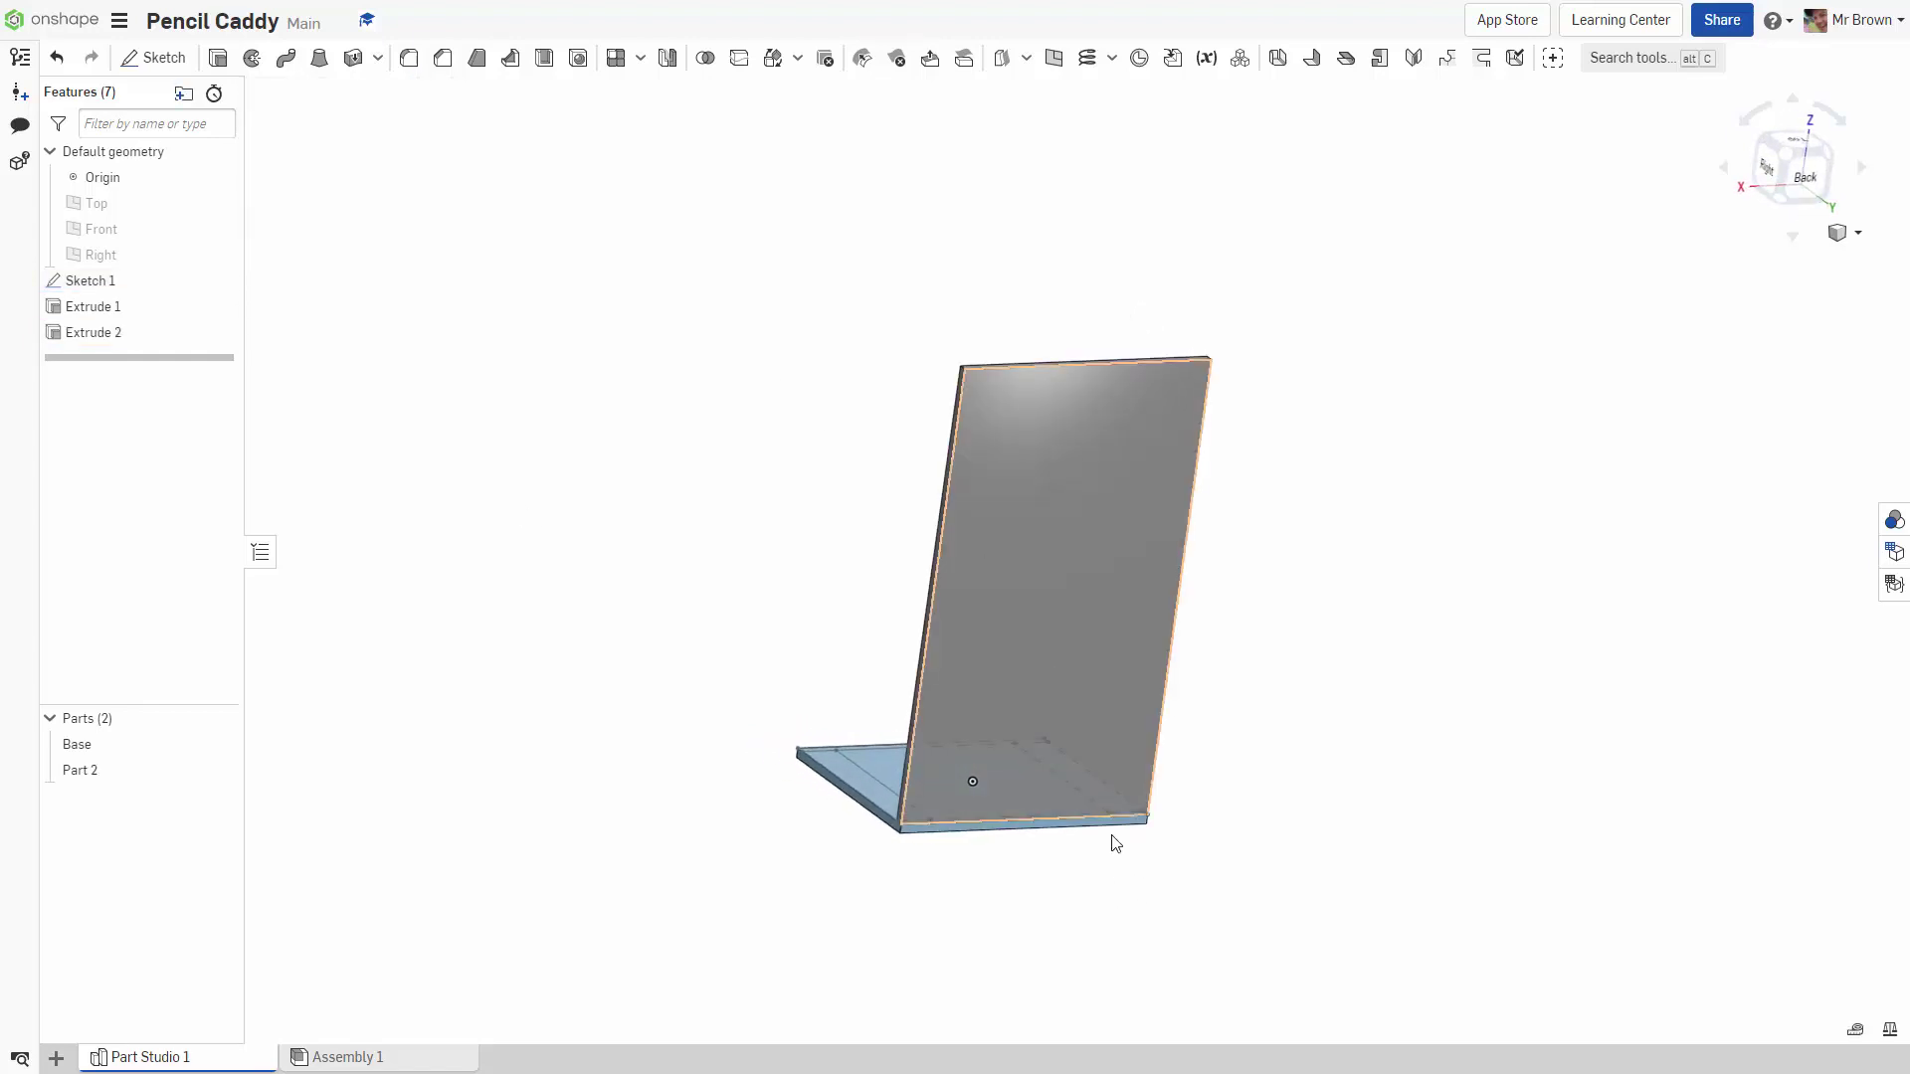
Set up a new-part extrusion of the left side region of Sketch 1 and pull its depth upward along the back wall
right_drag(1113, 840, 1215, 929)
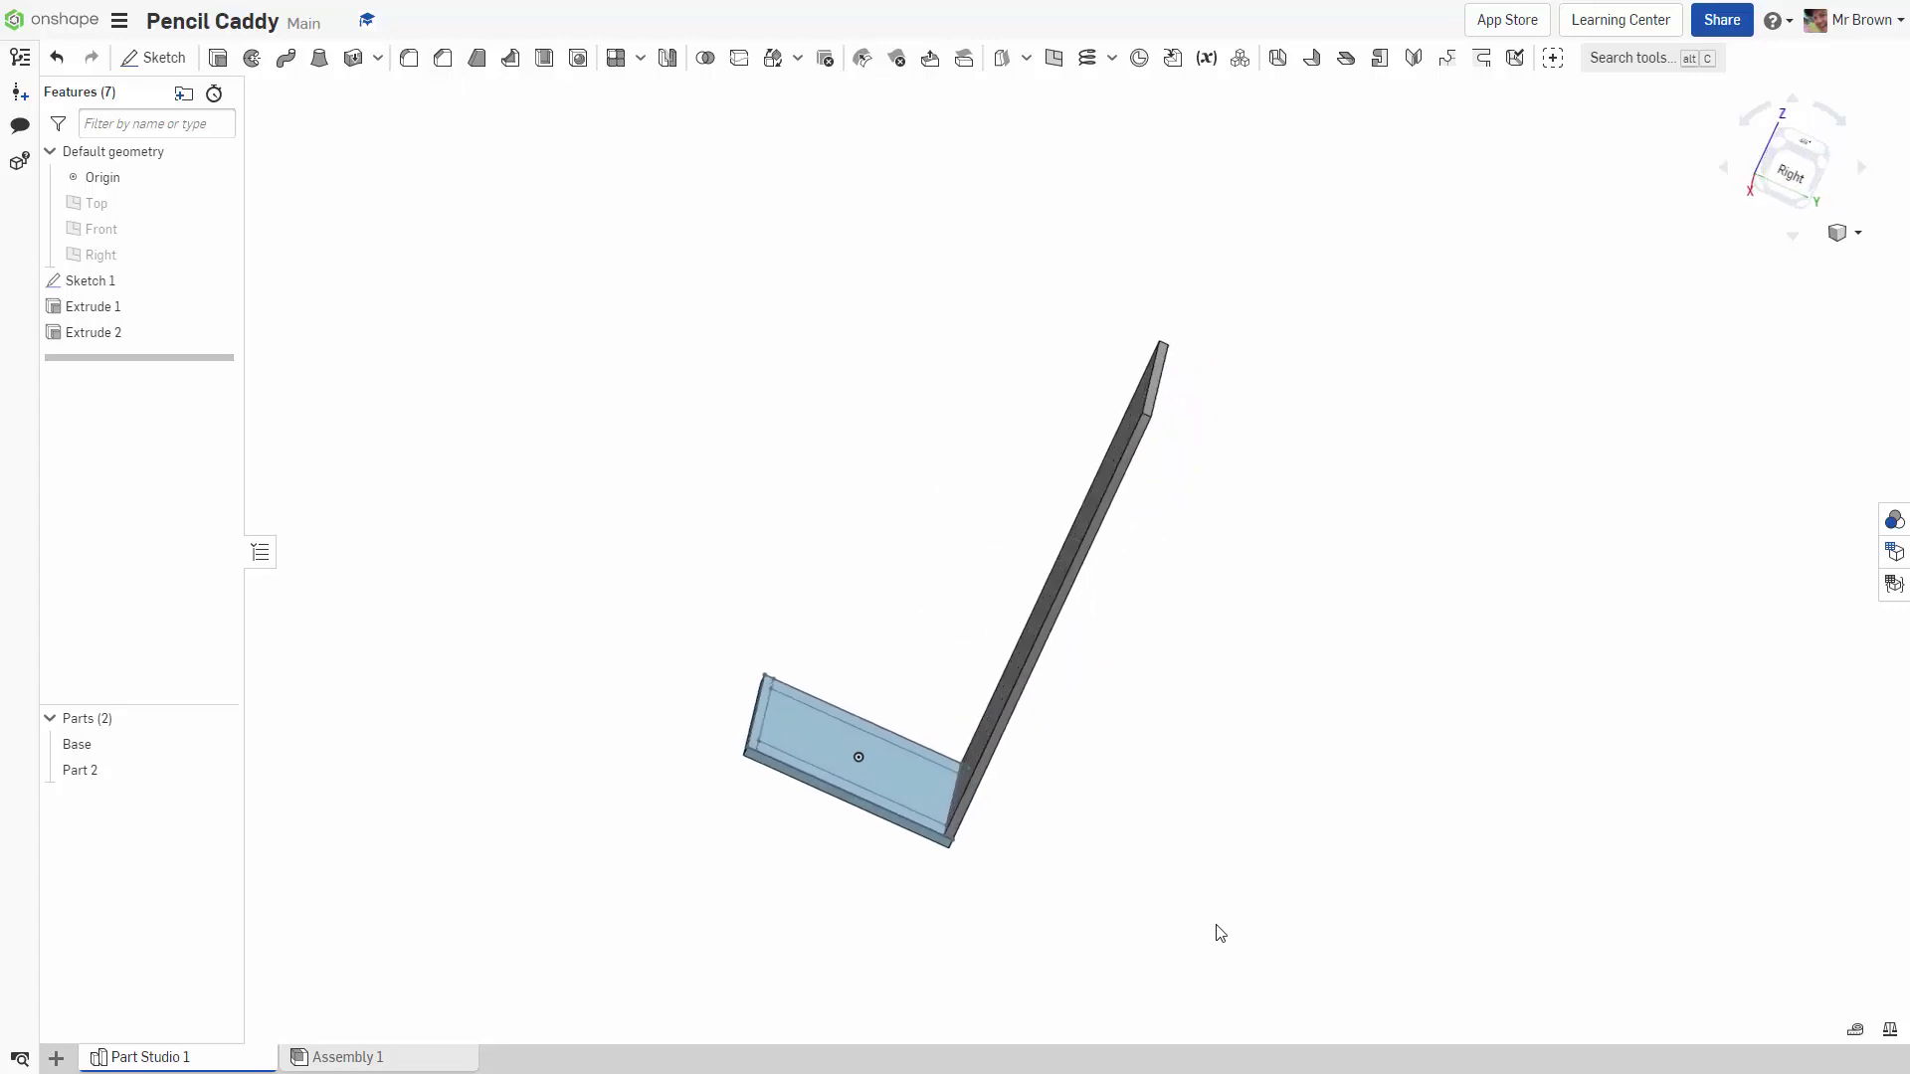
click(1856, 235)
click(1775, 259)
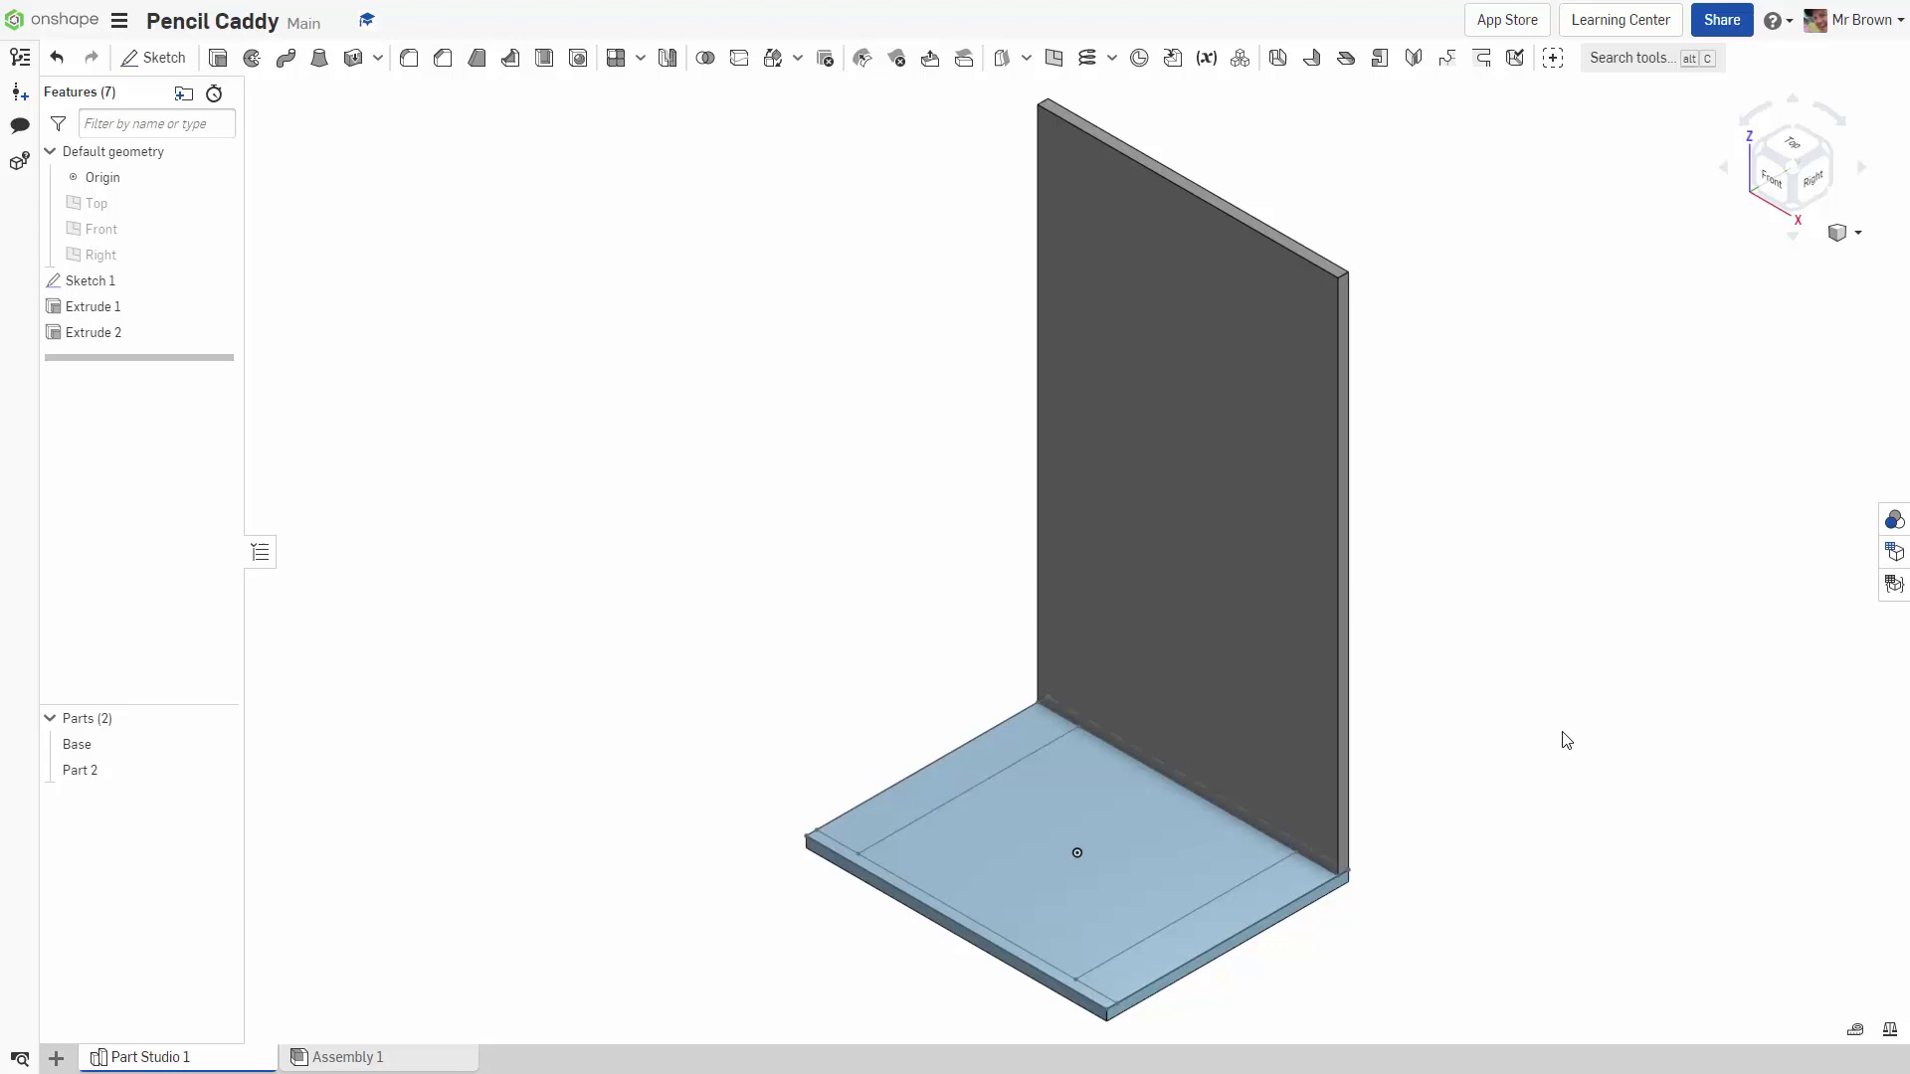
click(218, 58)
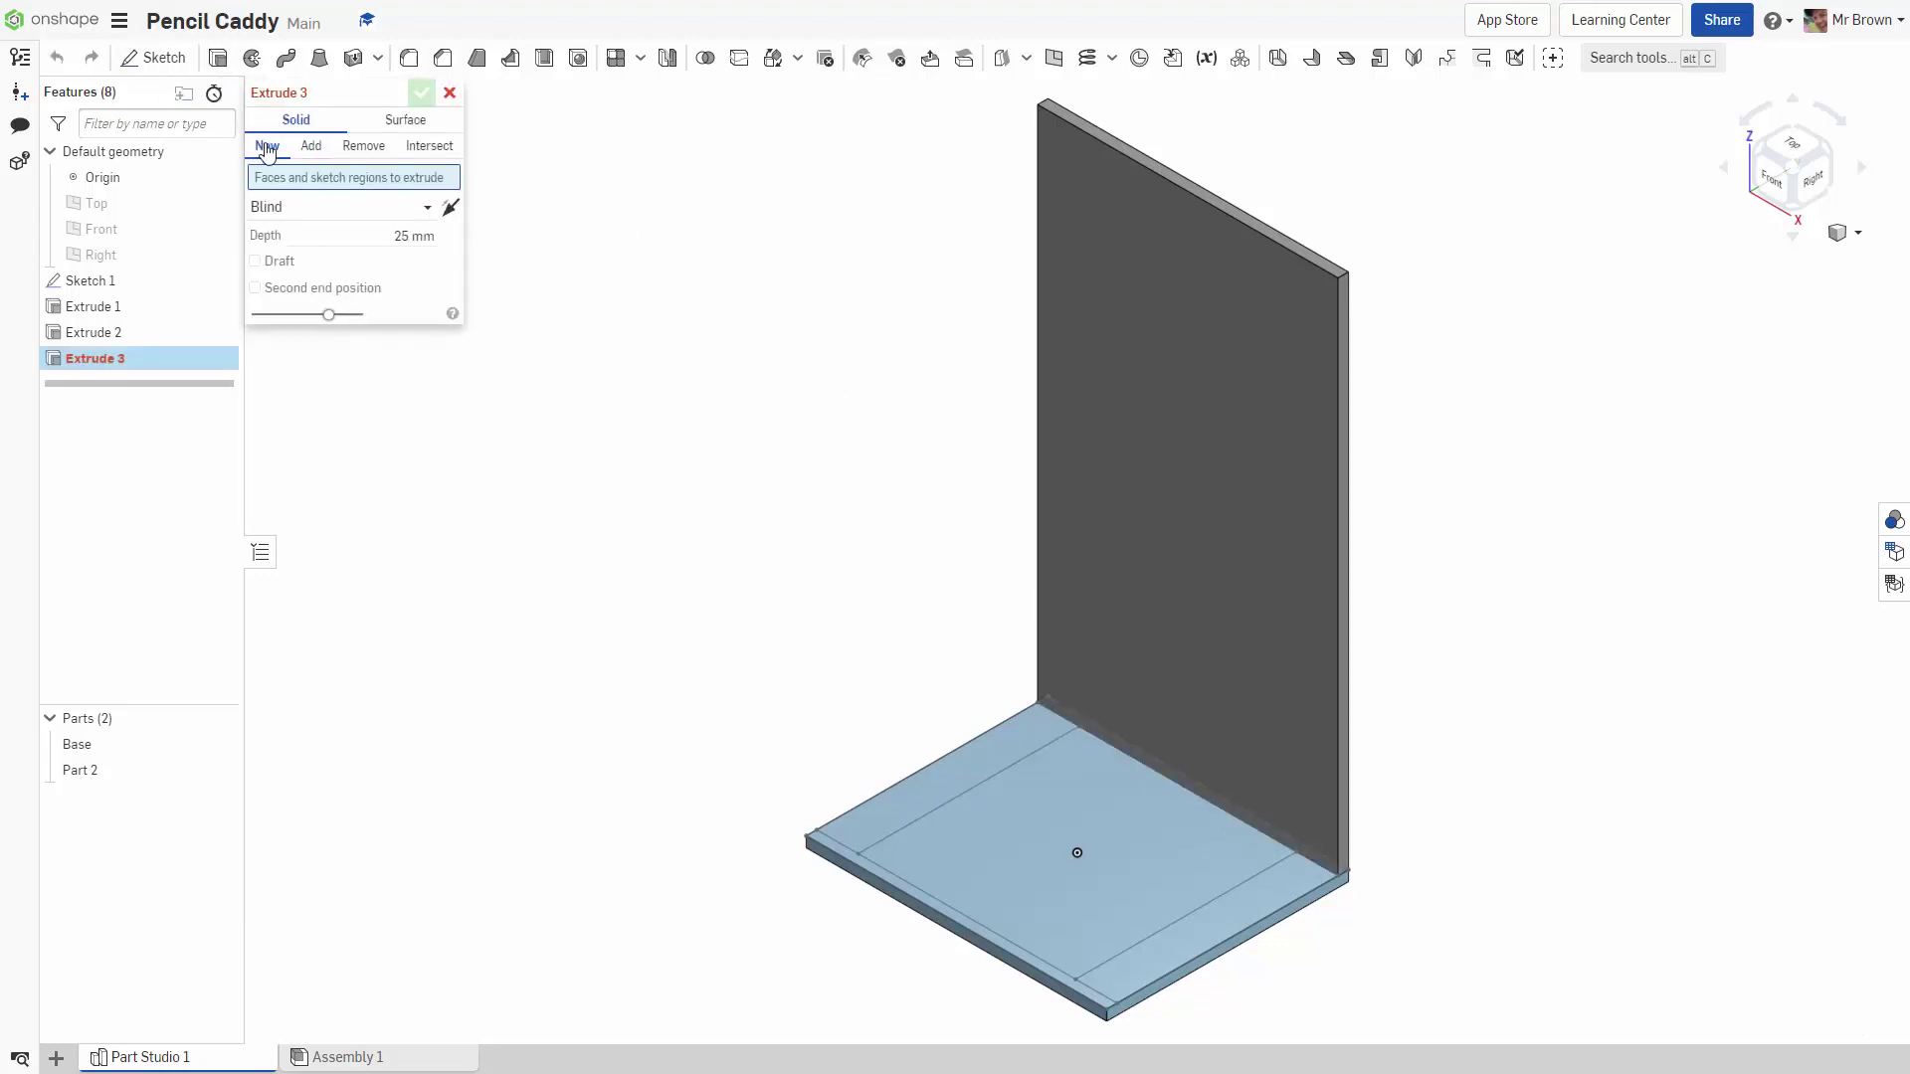
click(966, 782)
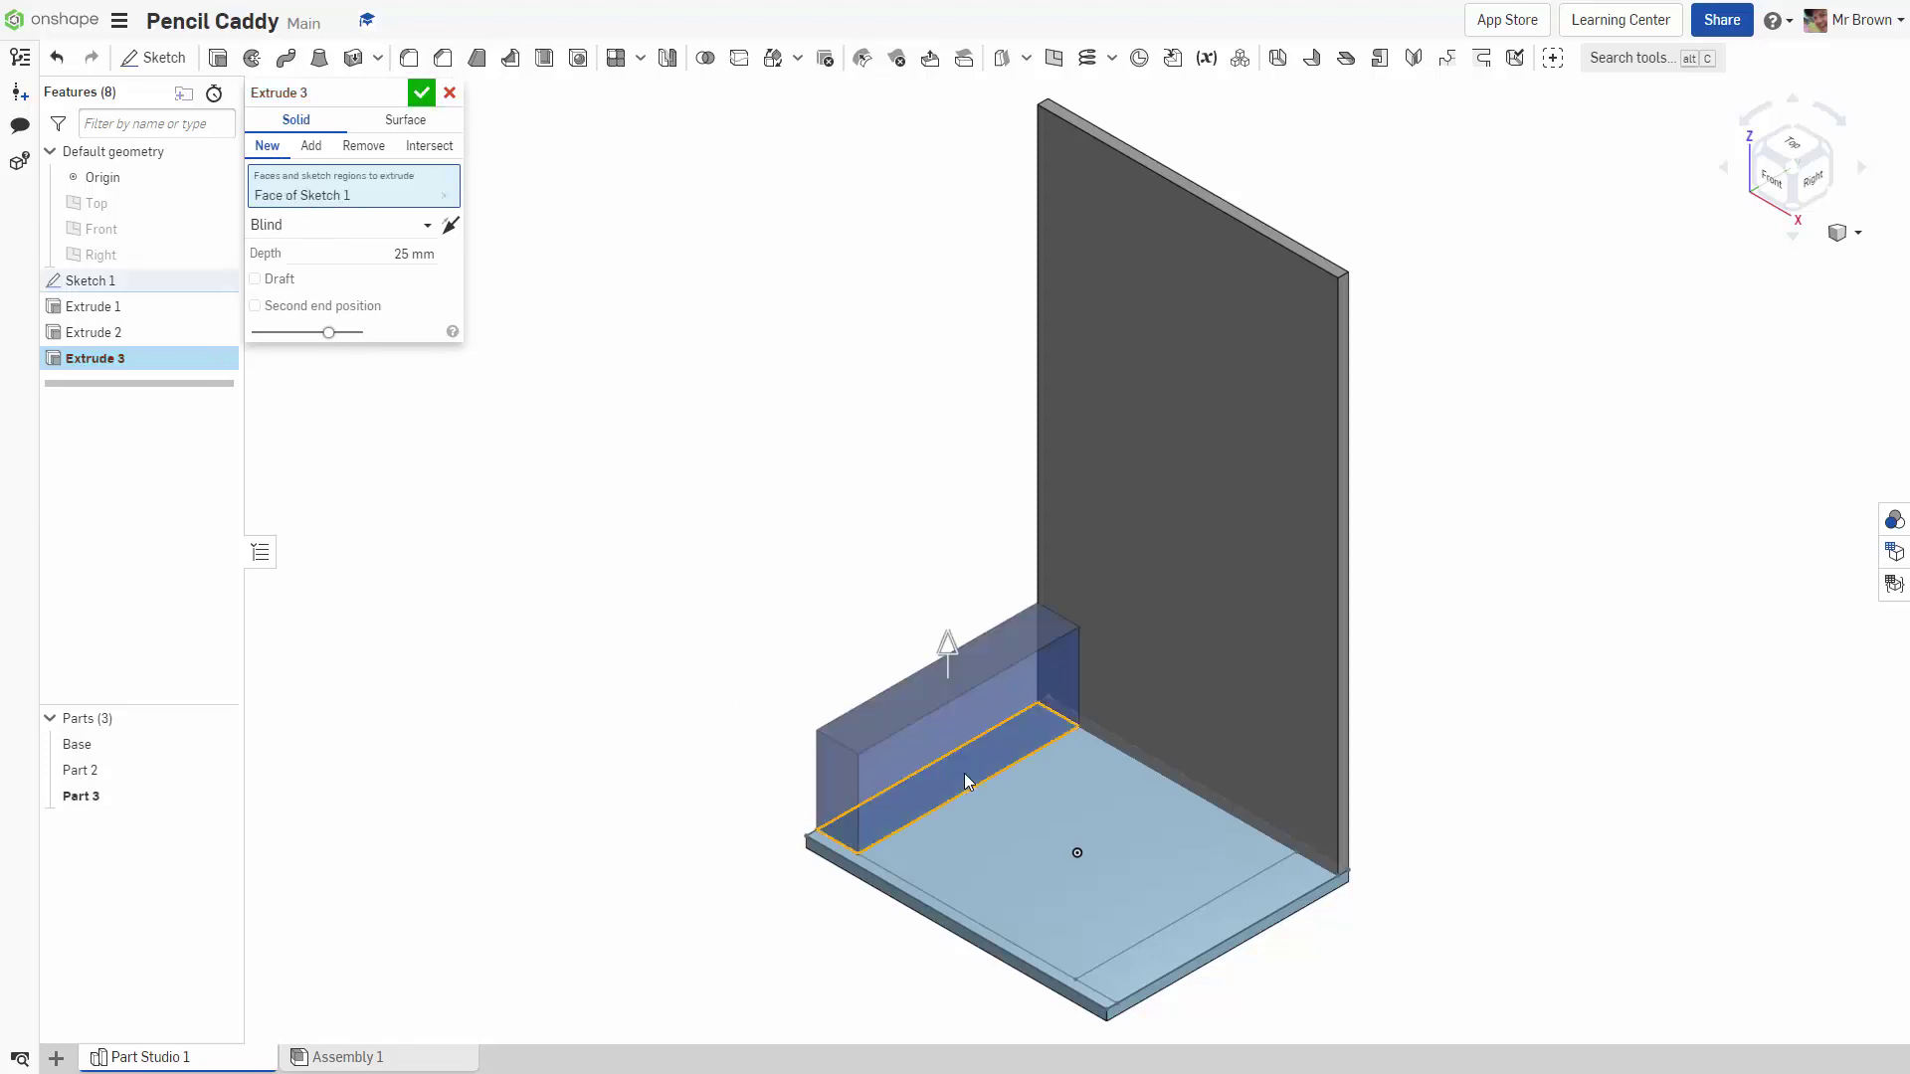
drag(951, 647, 923, 362)
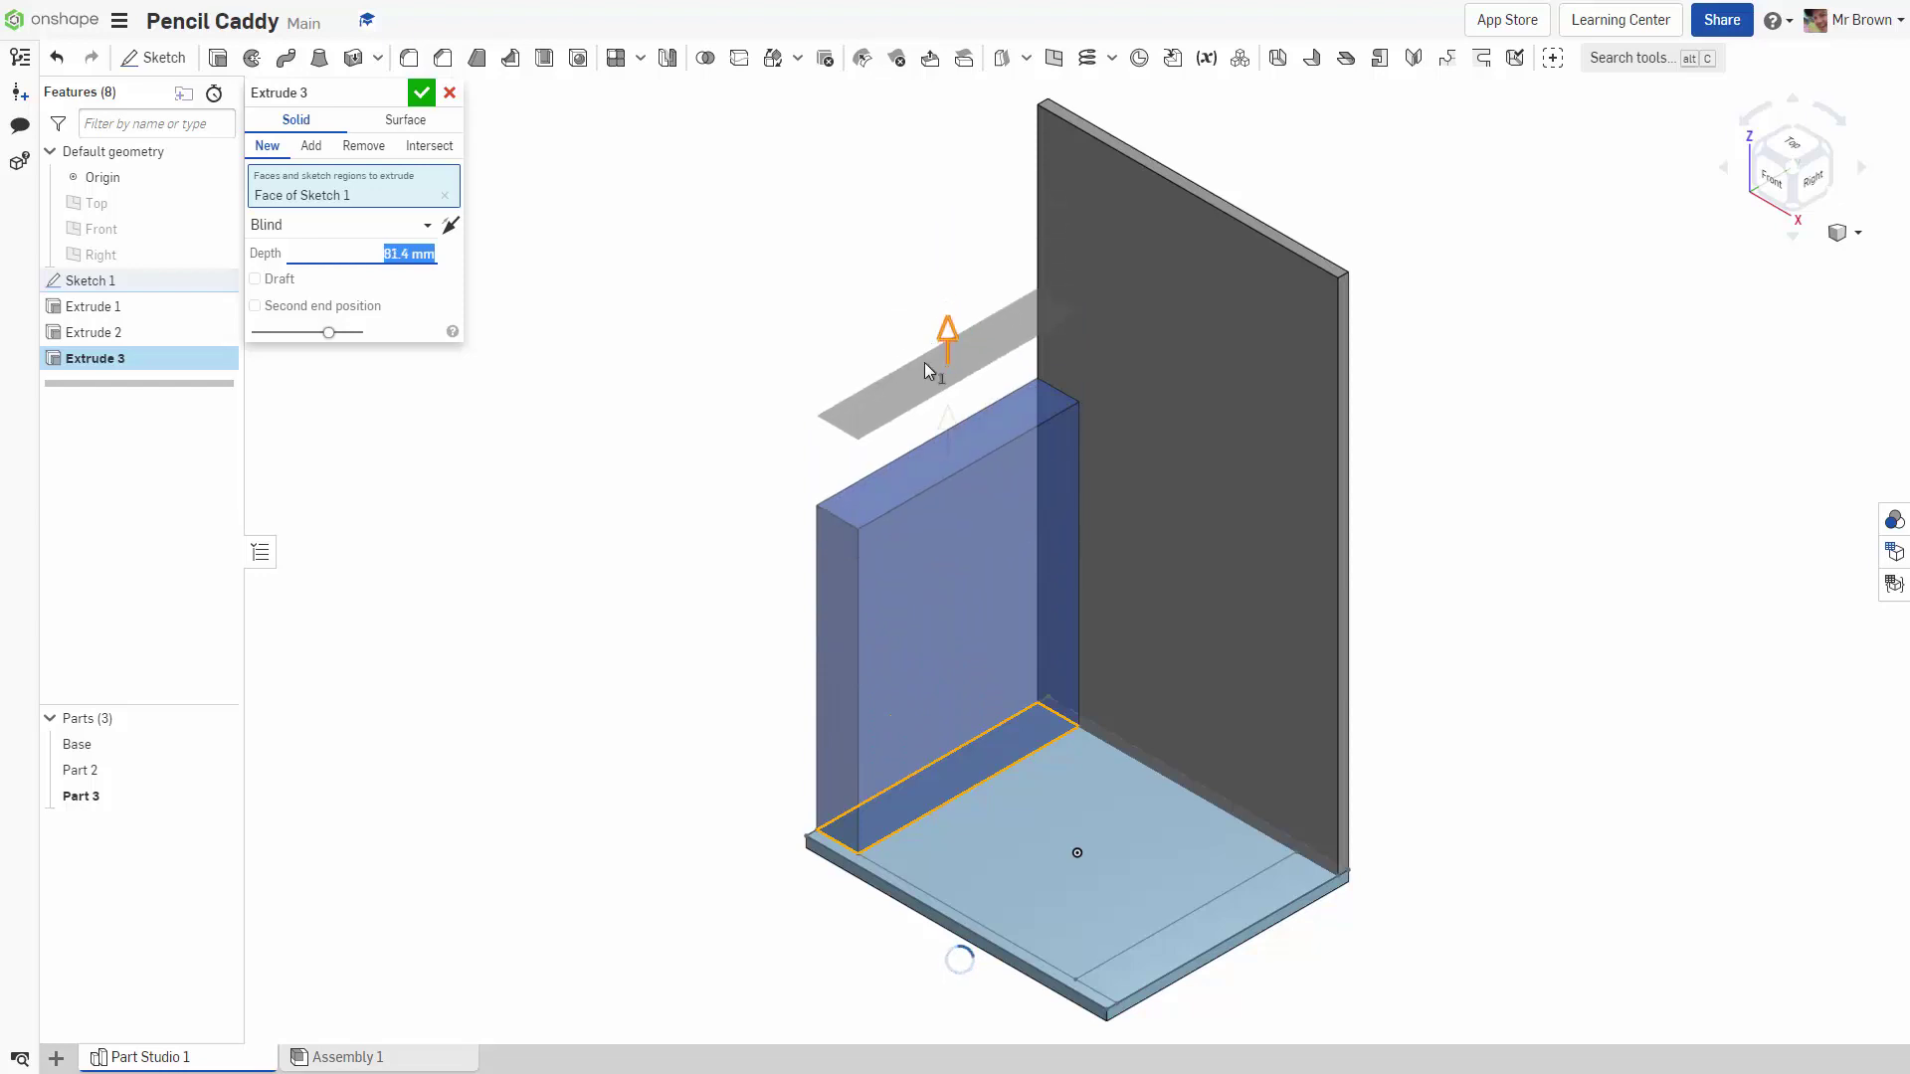
End the left side extrusion Up to face at the back wall's top face and accept it
click(428, 227)
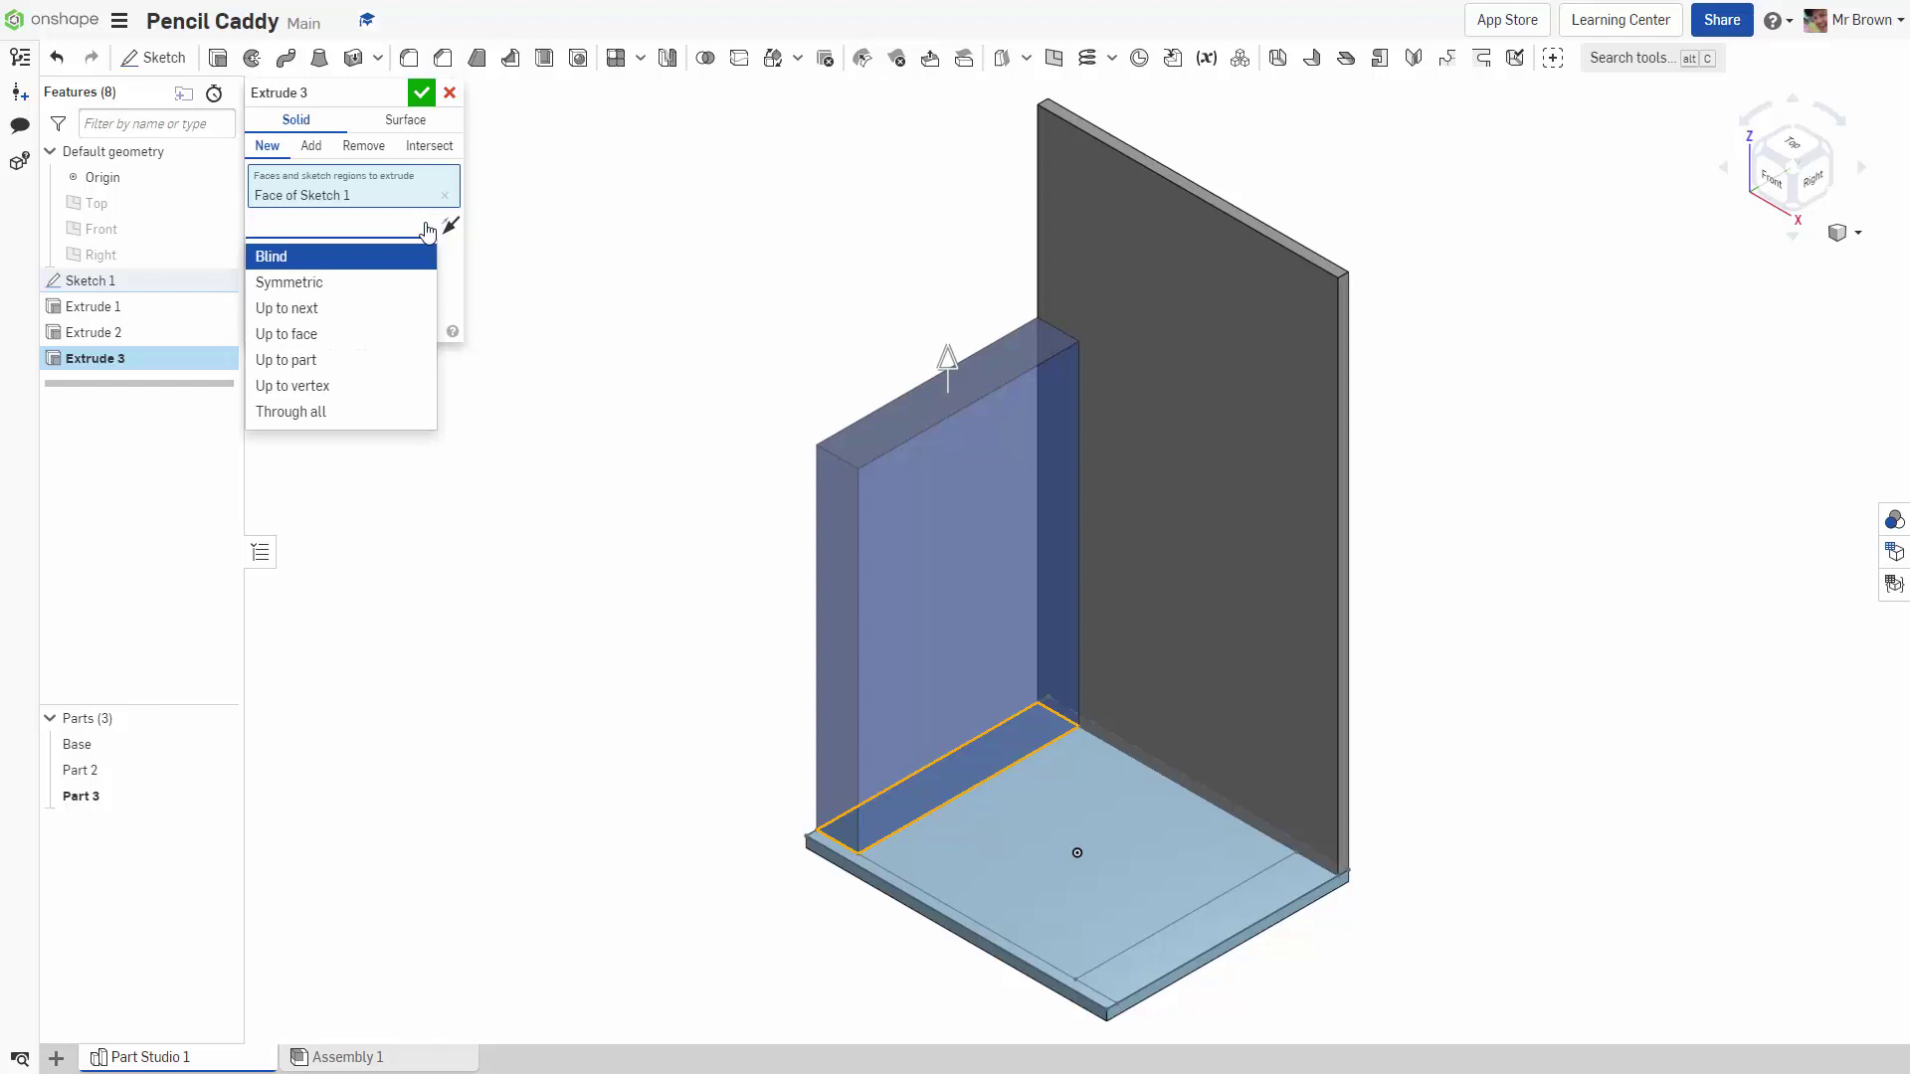
click(303, 335)
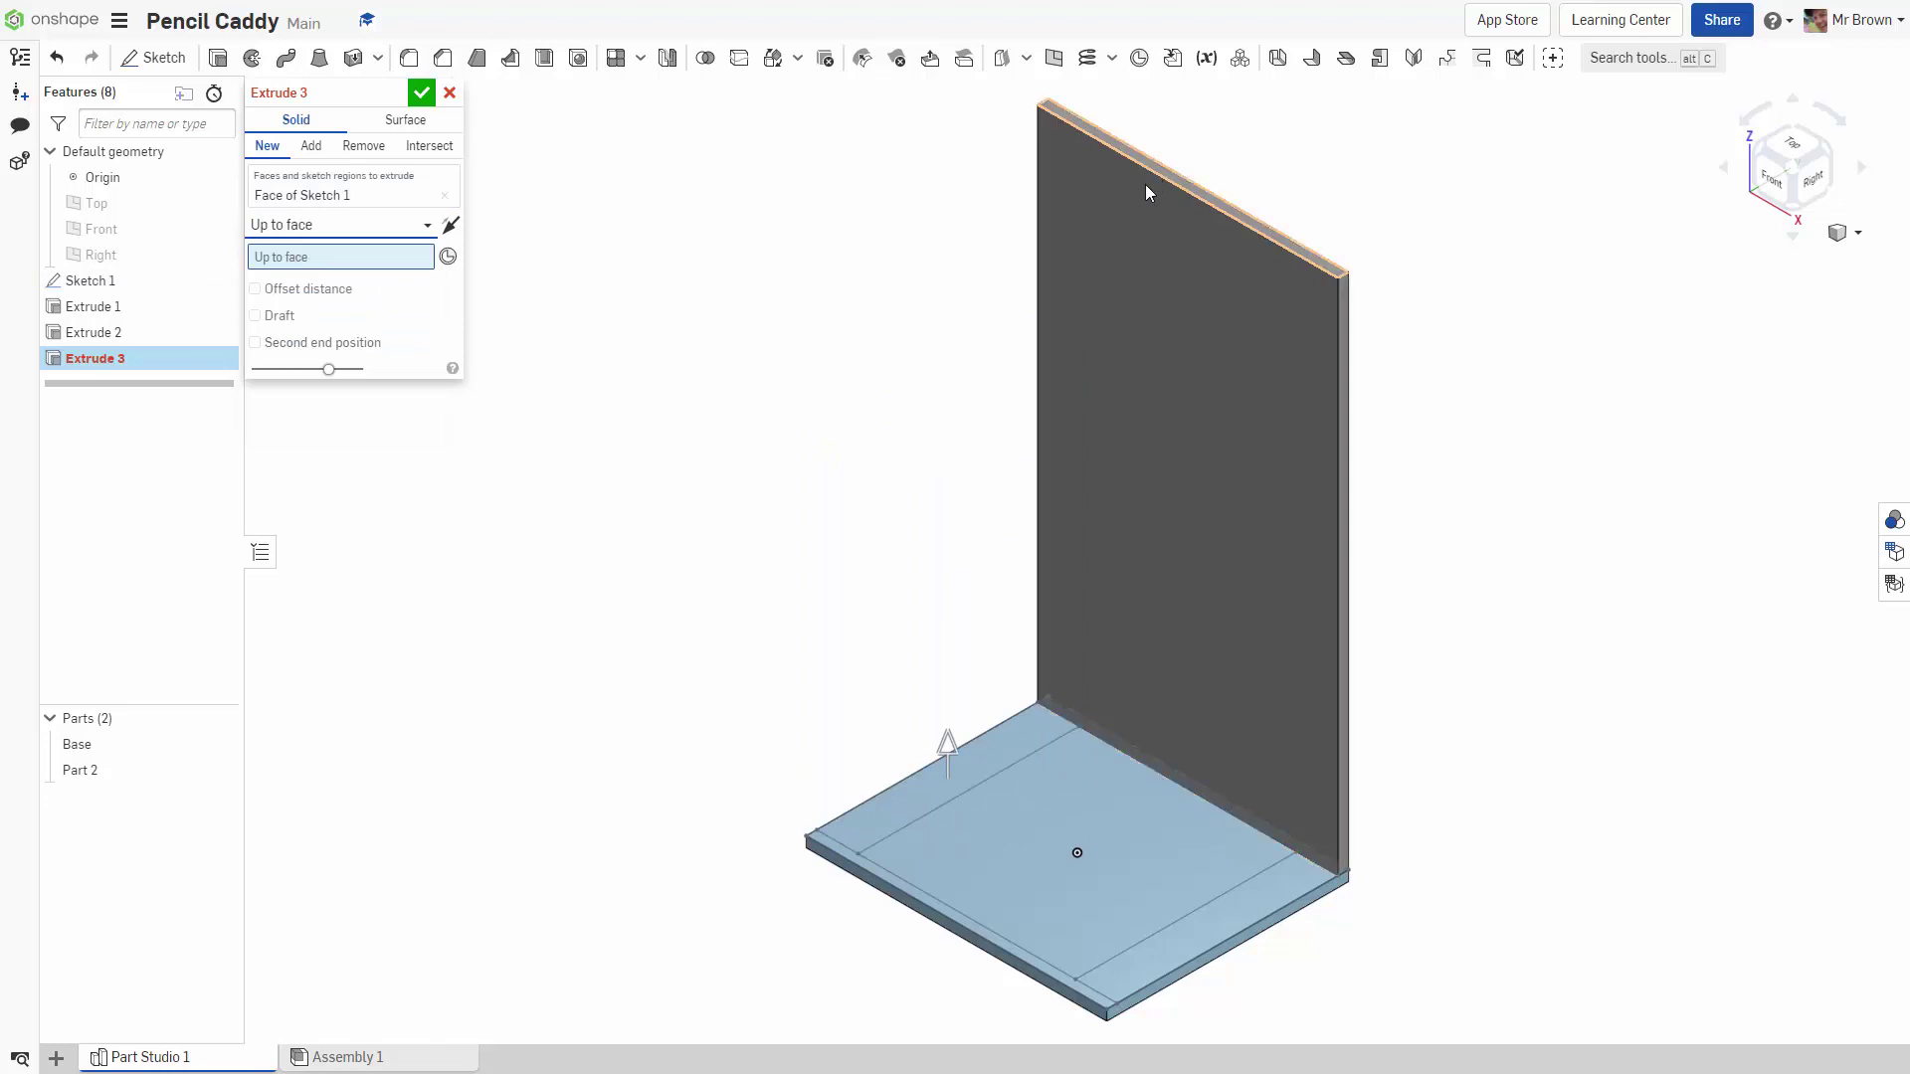
click(1198, 198)
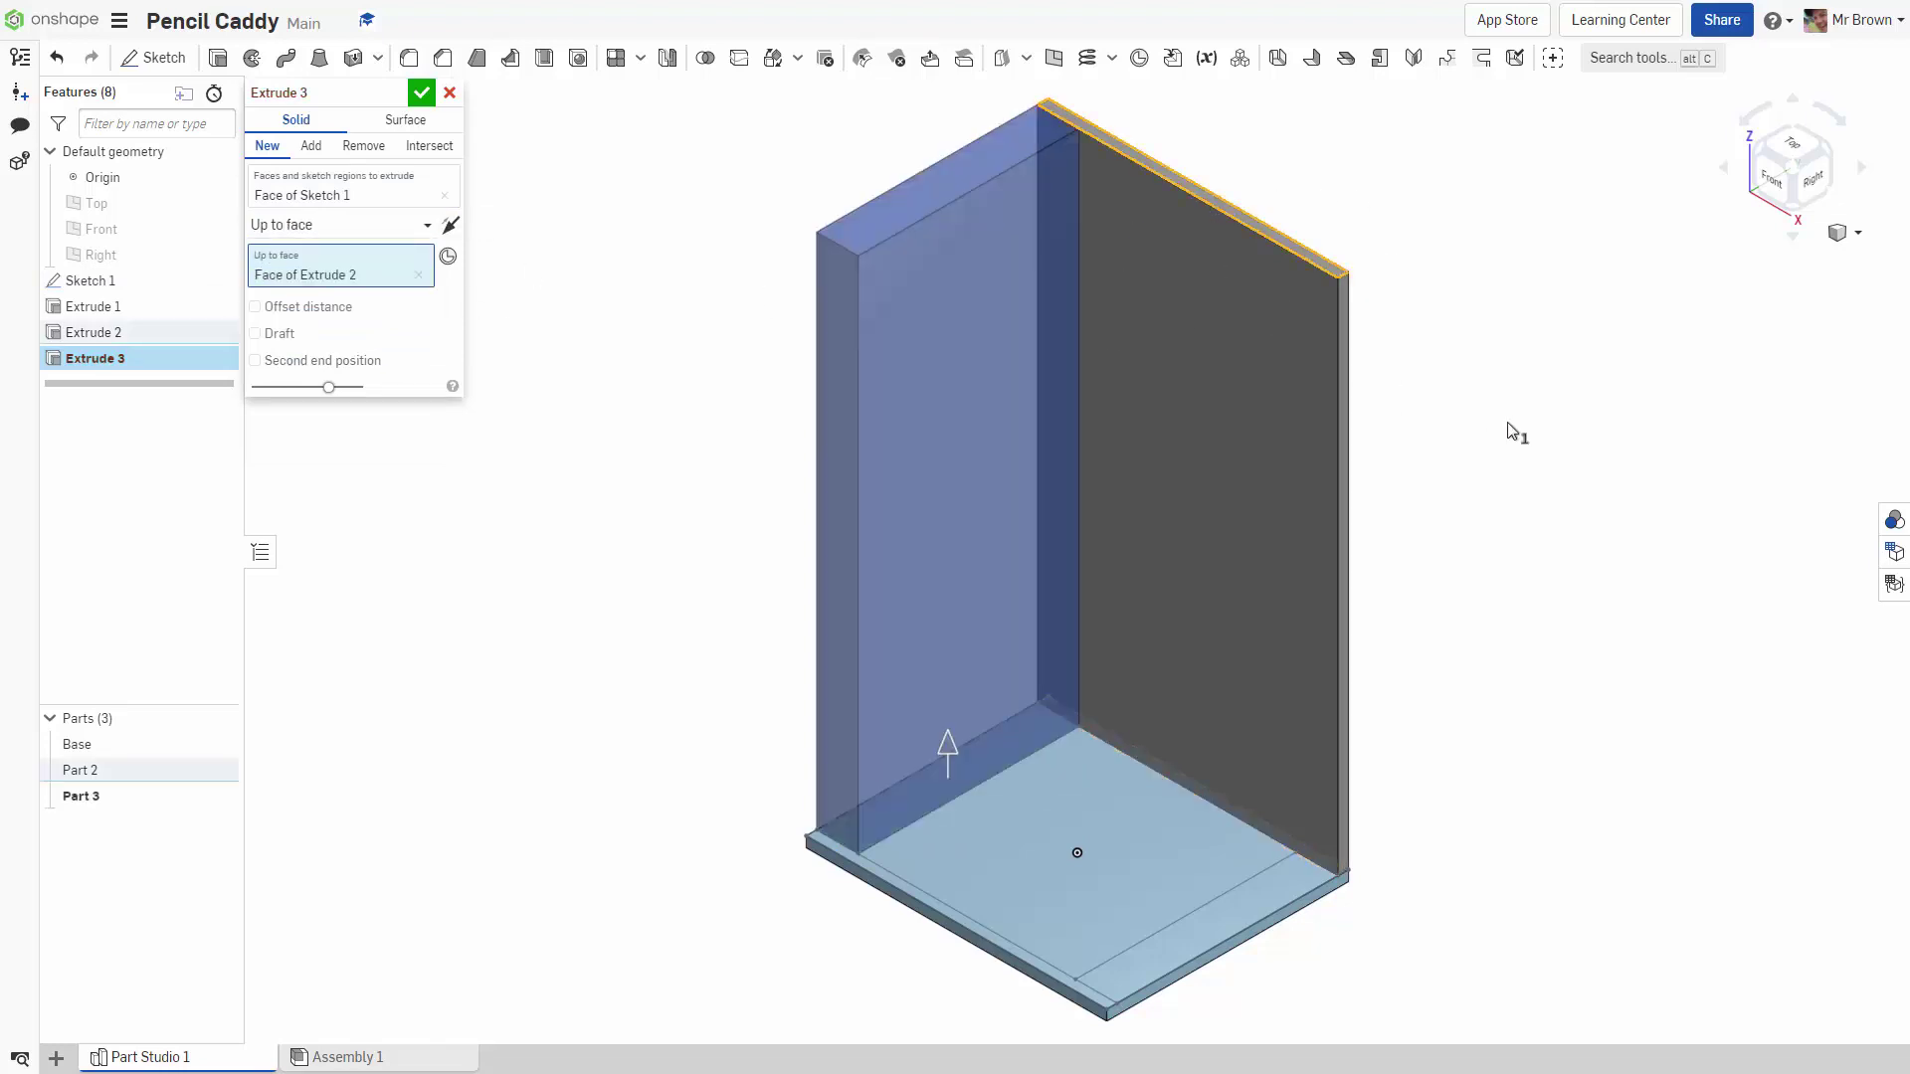
right_drag(1512, 430, 1536, 454)
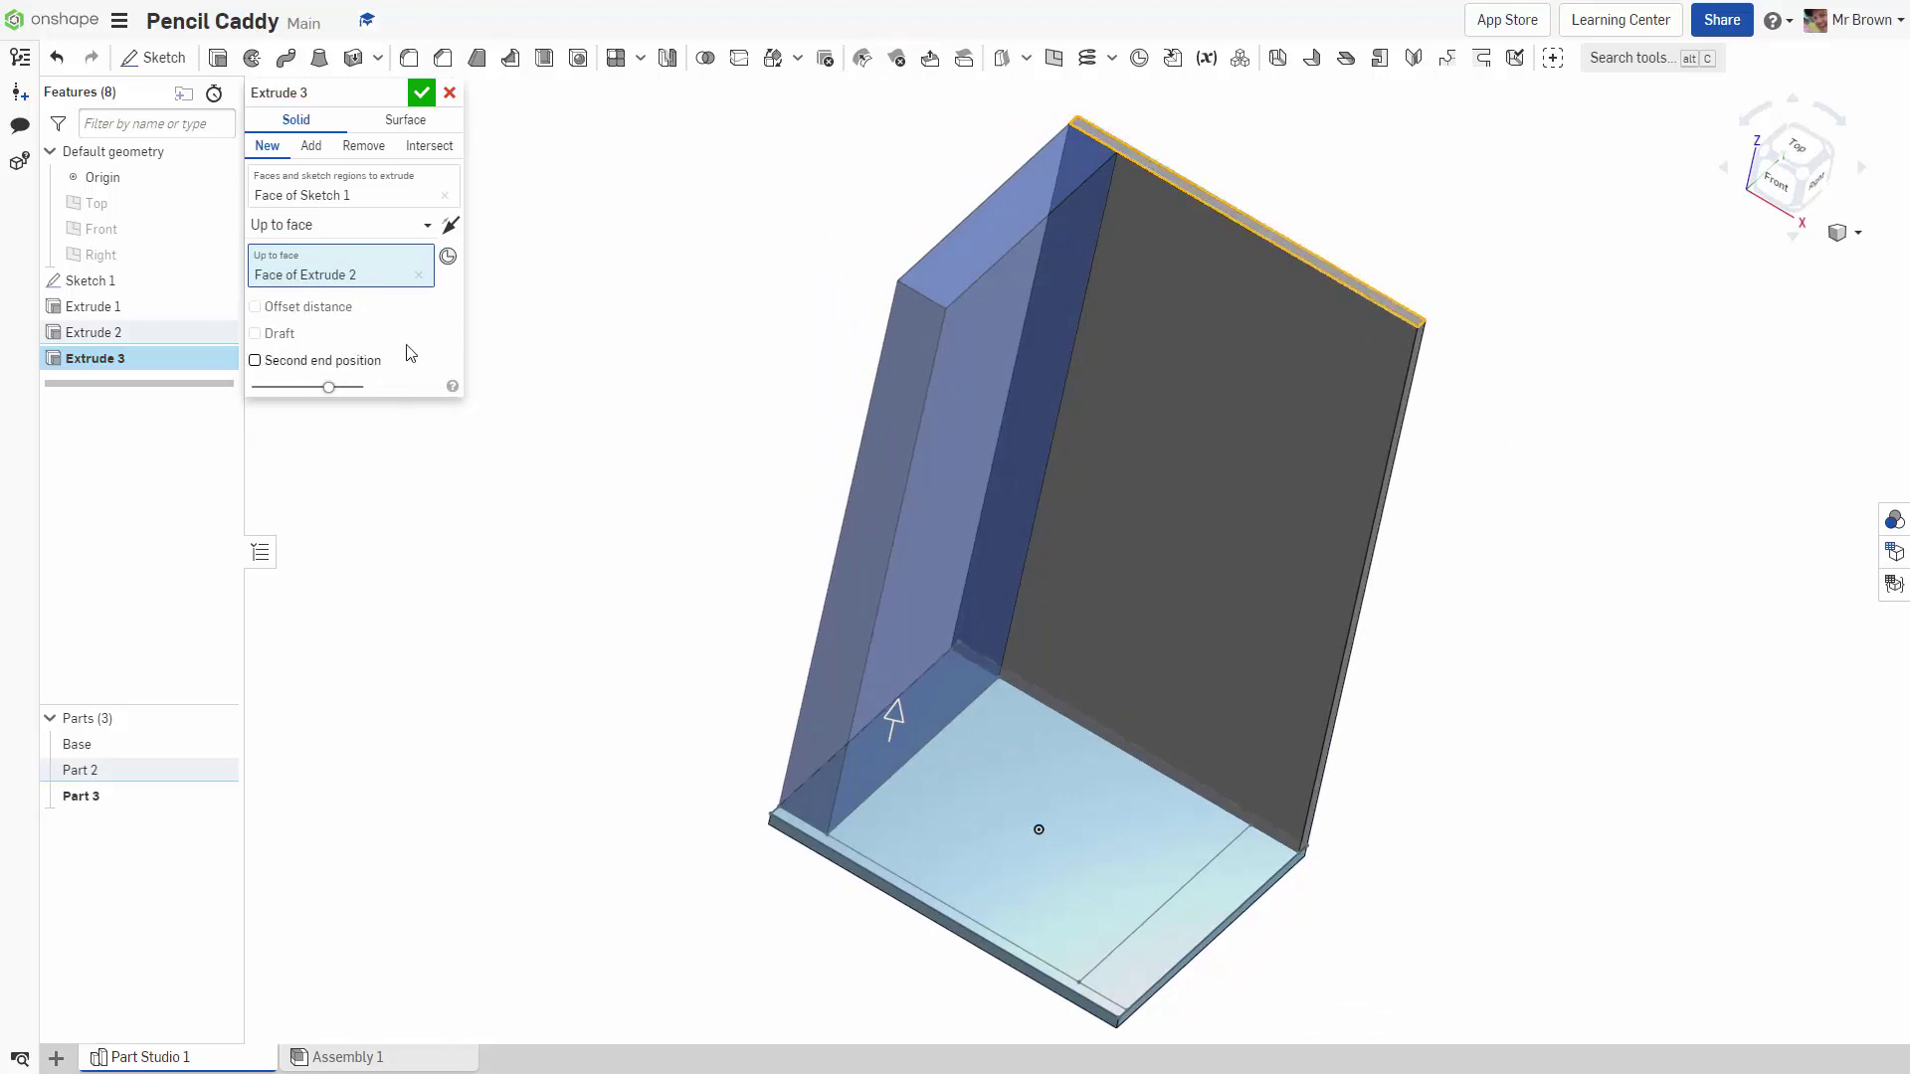
click(422, 93)
Start a new sketch on the outer left face of the side block and view it straight on from the left
mouse_move(1552, 763)
right_down()
mouse_move(1727, 848)
mouse_move(1747, 507)
right_up()
click(1785, 164)
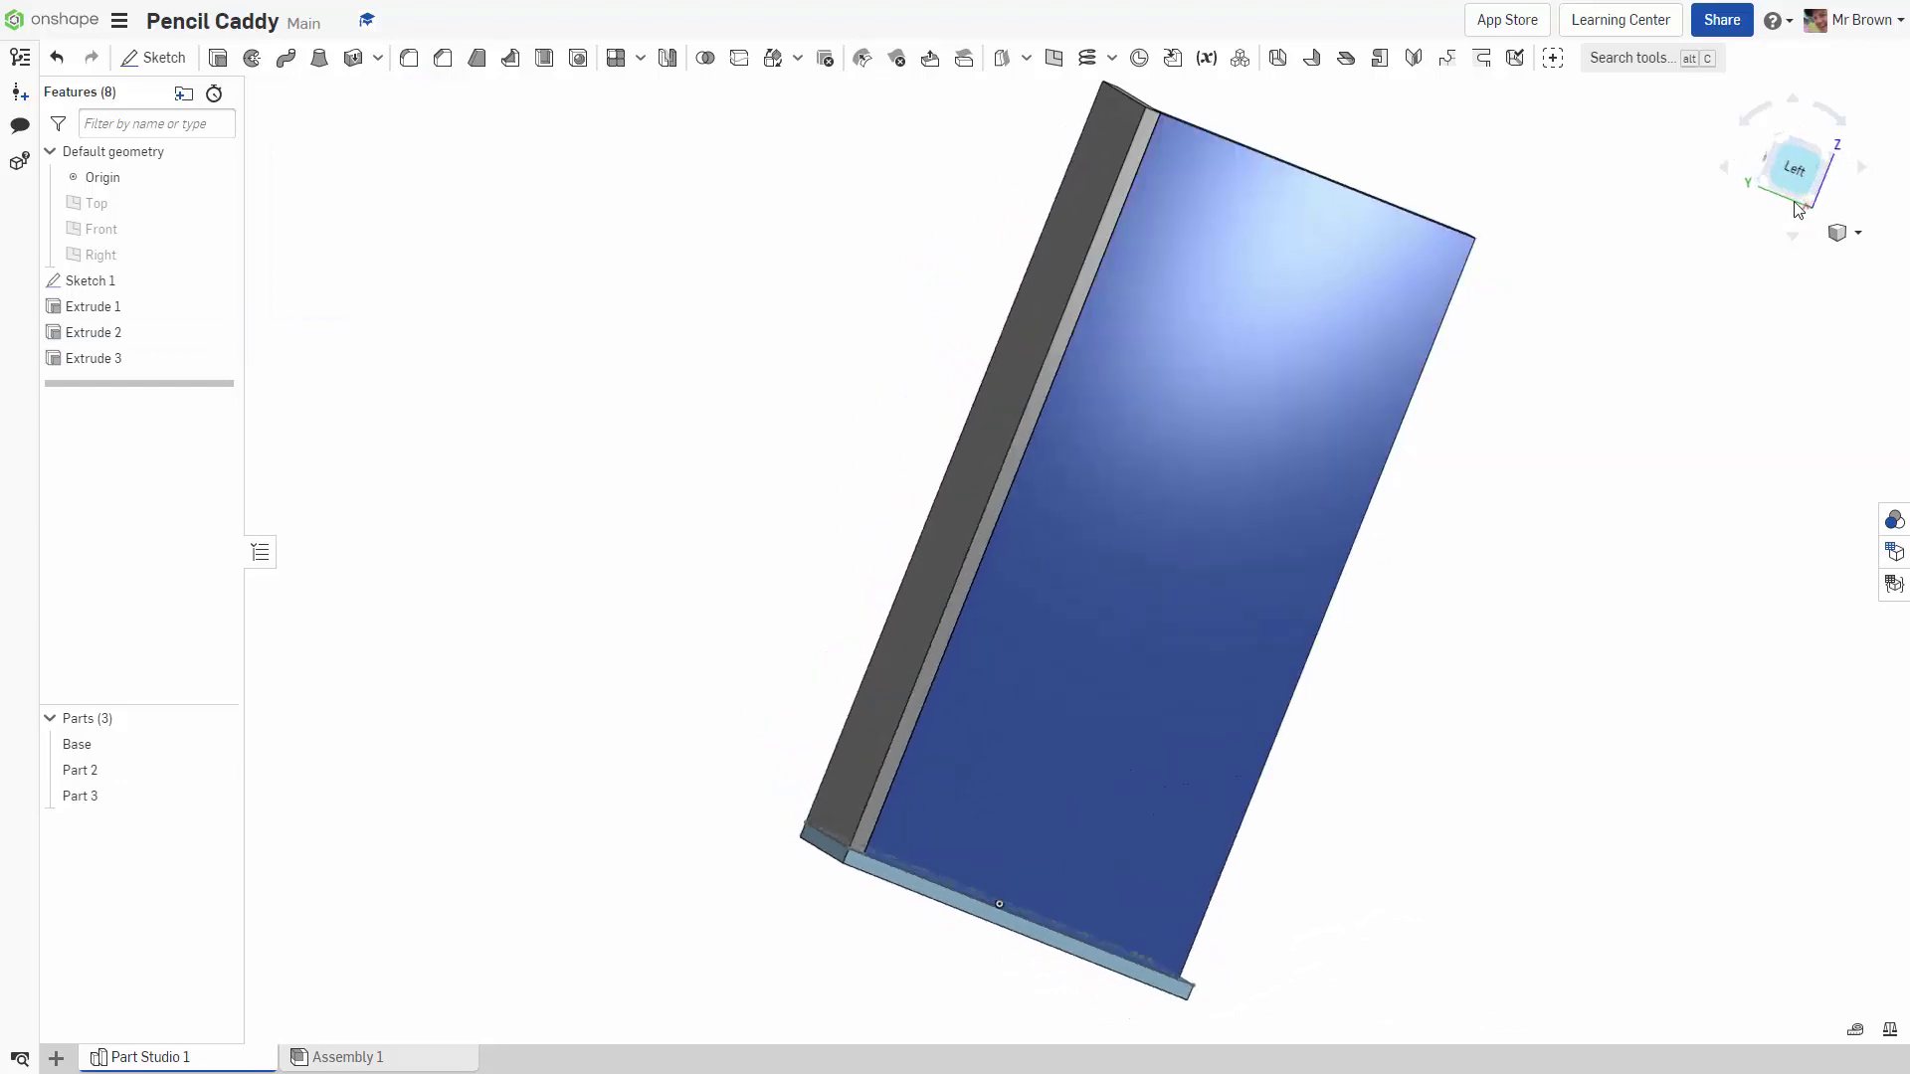
key(Right)
key(Down)
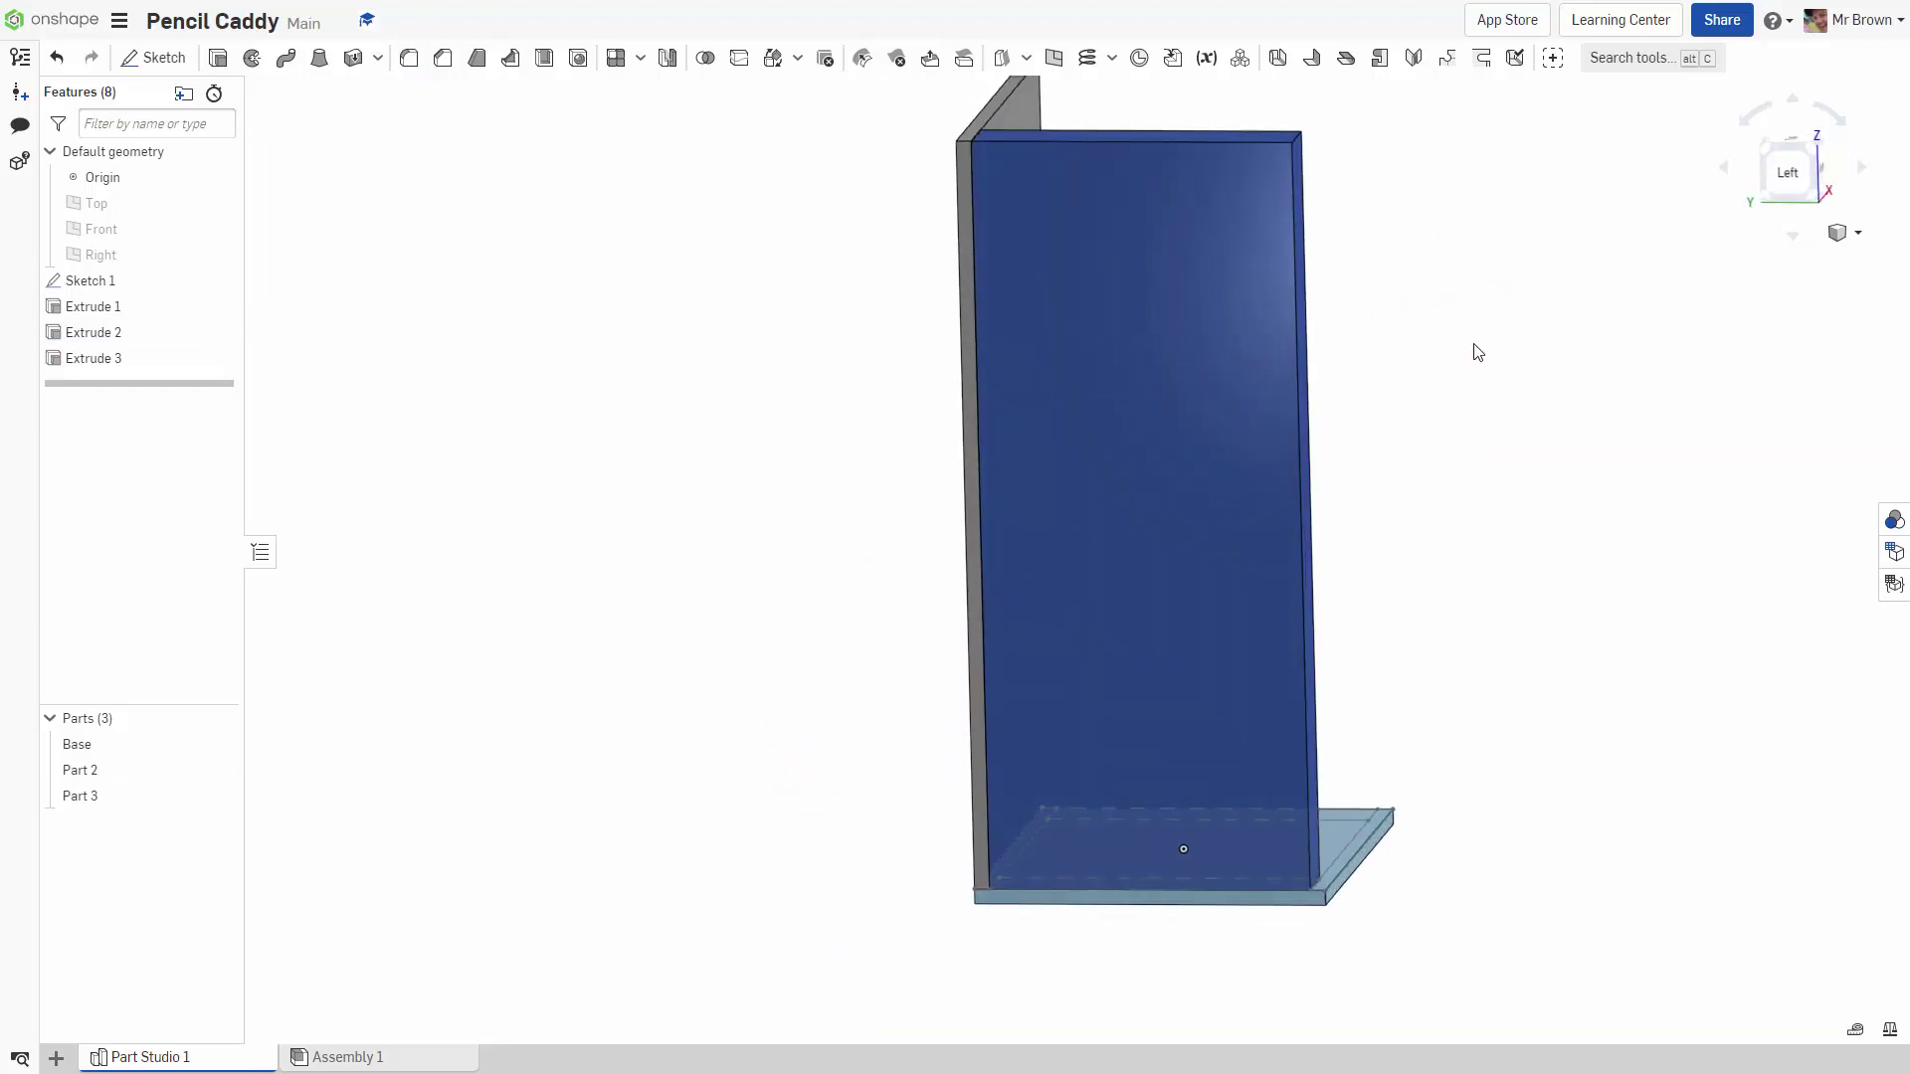
middle_drag(1559, 284, 1480, 361)
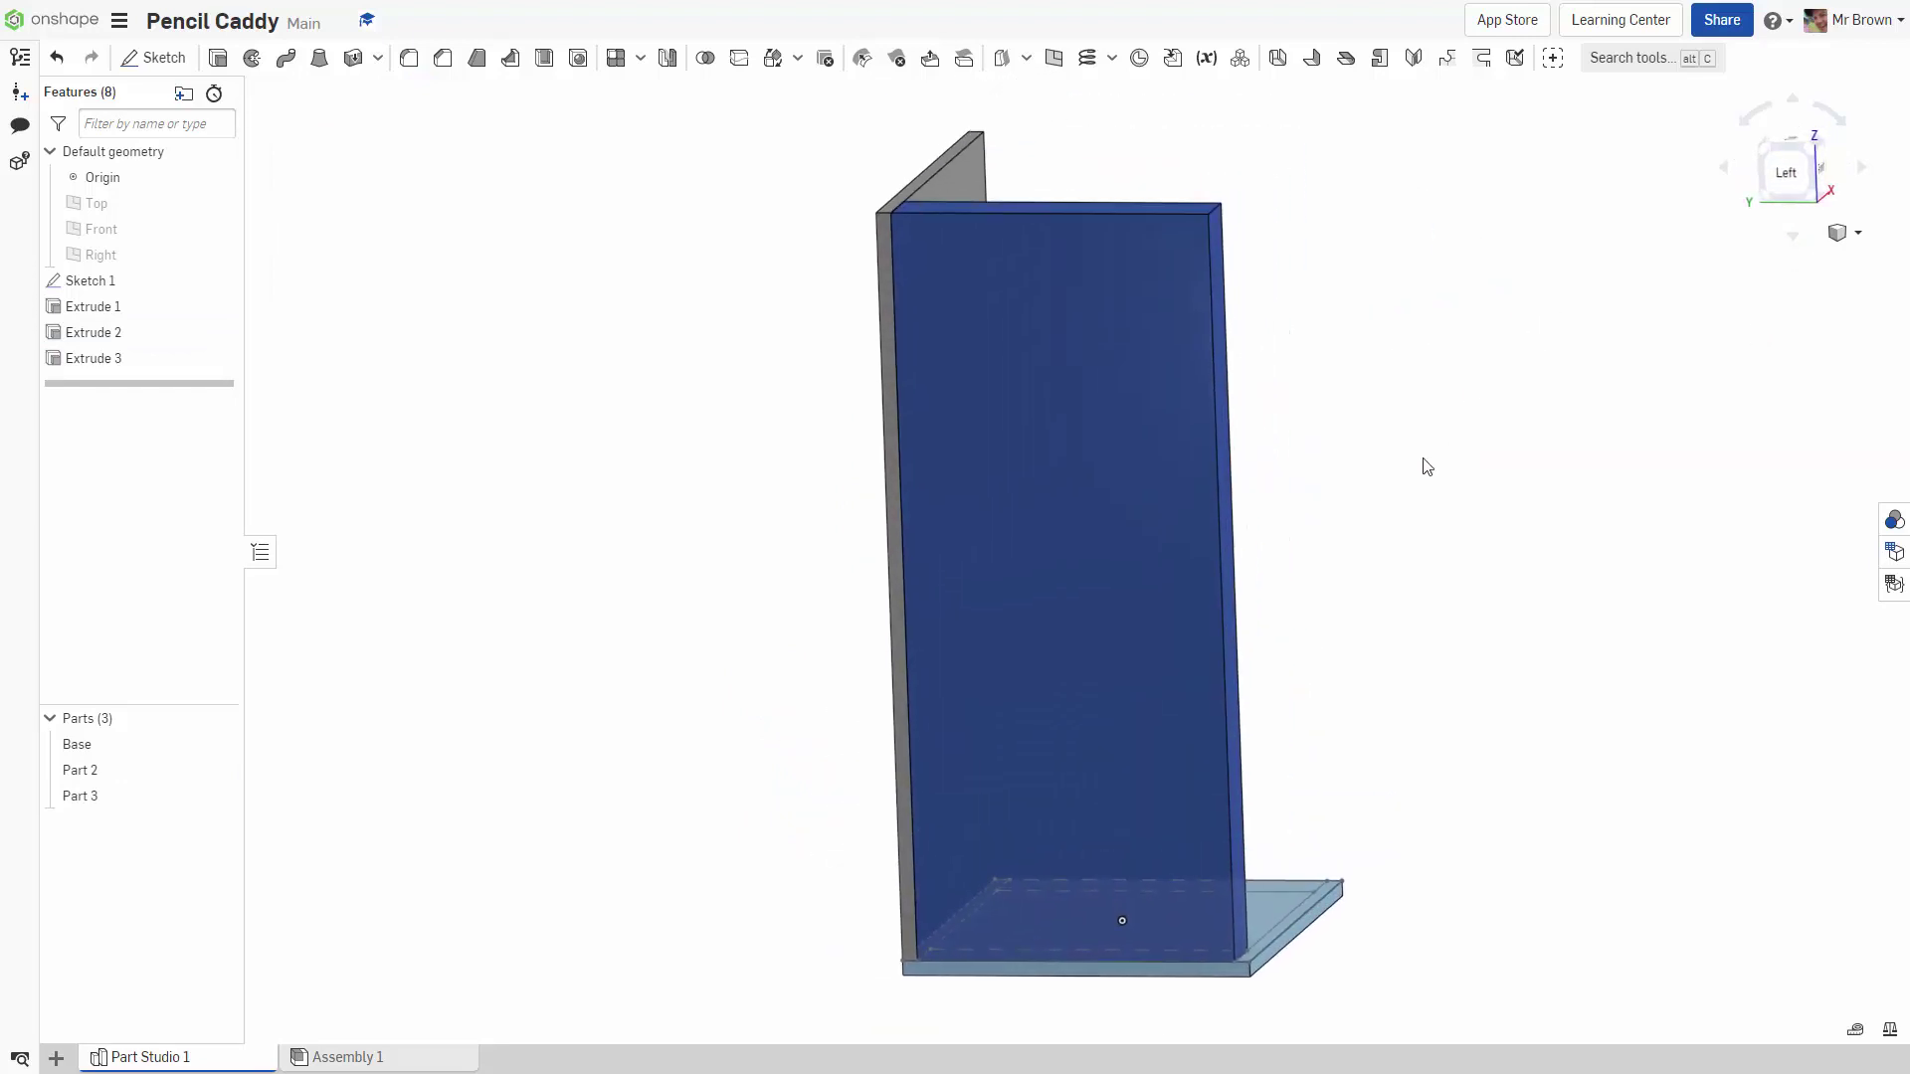
scroll(1535, 403, up, 2)
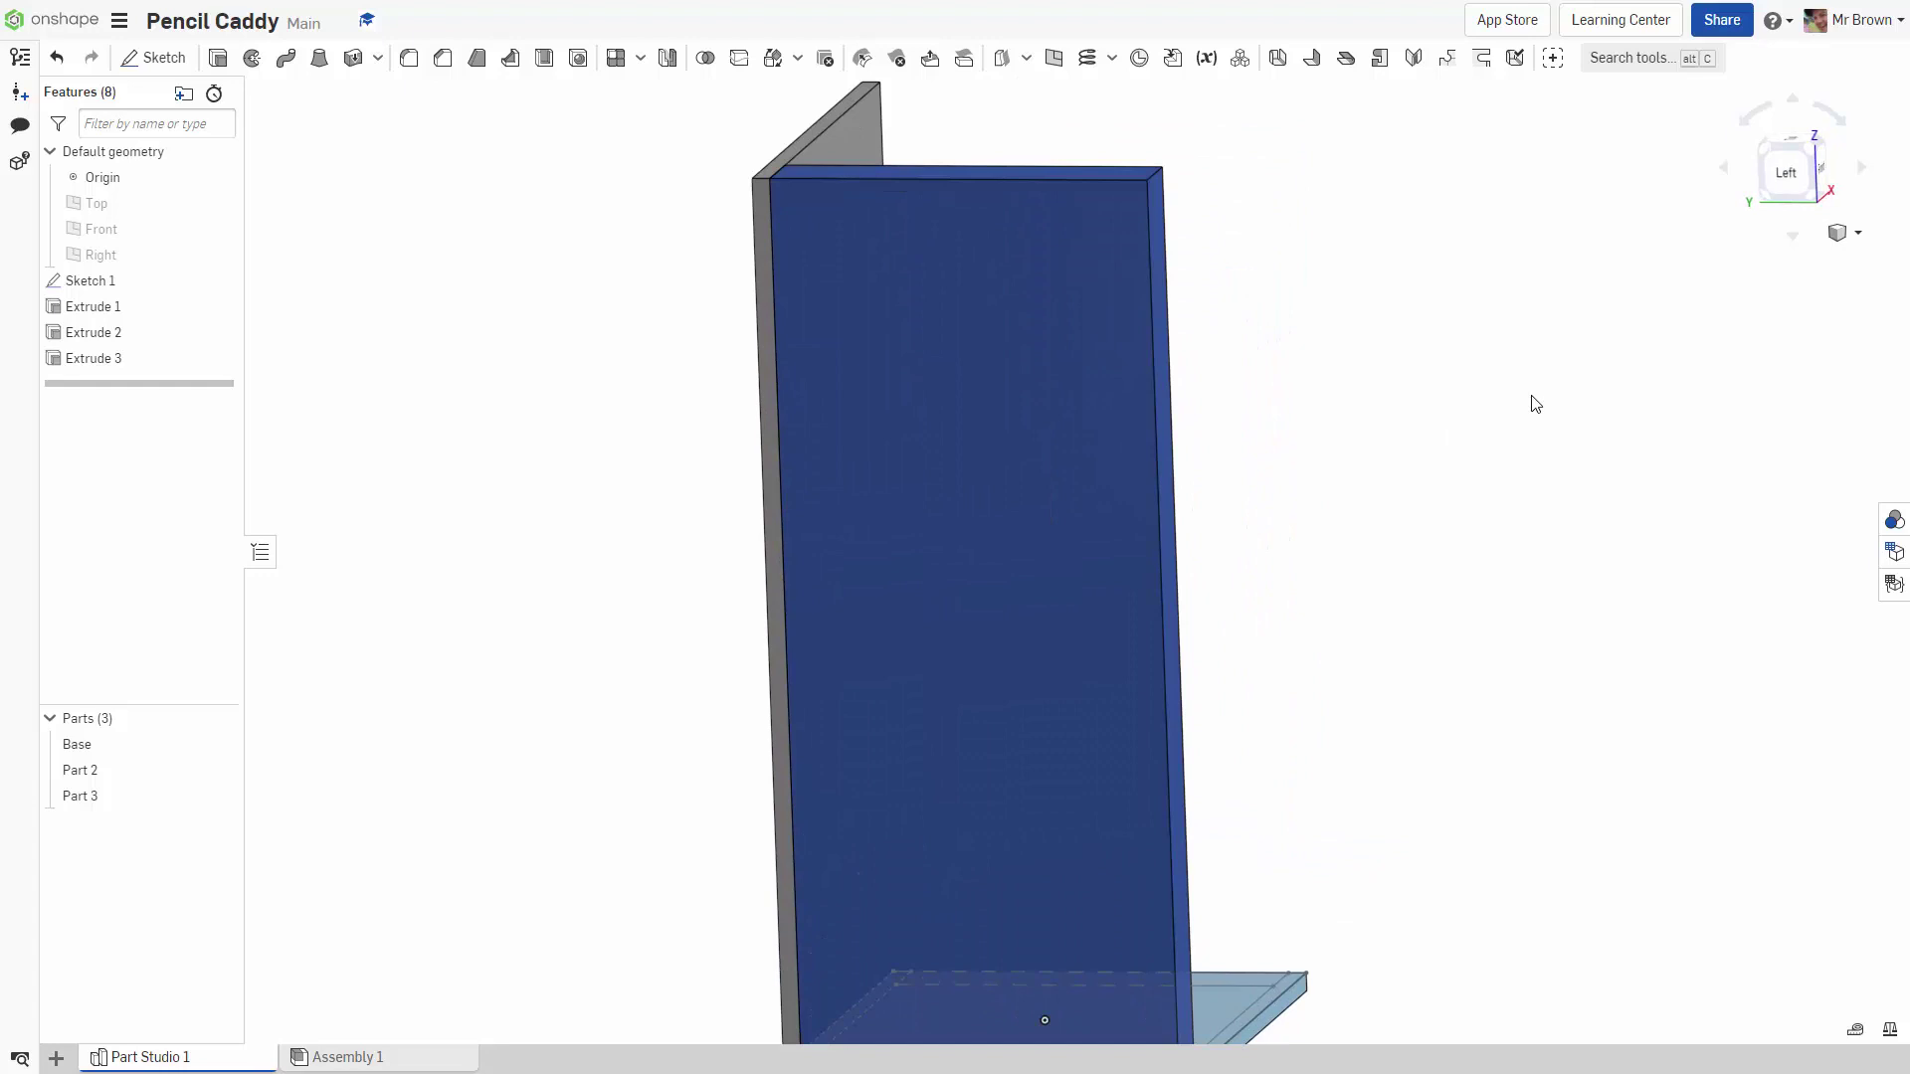
click(149, 58)
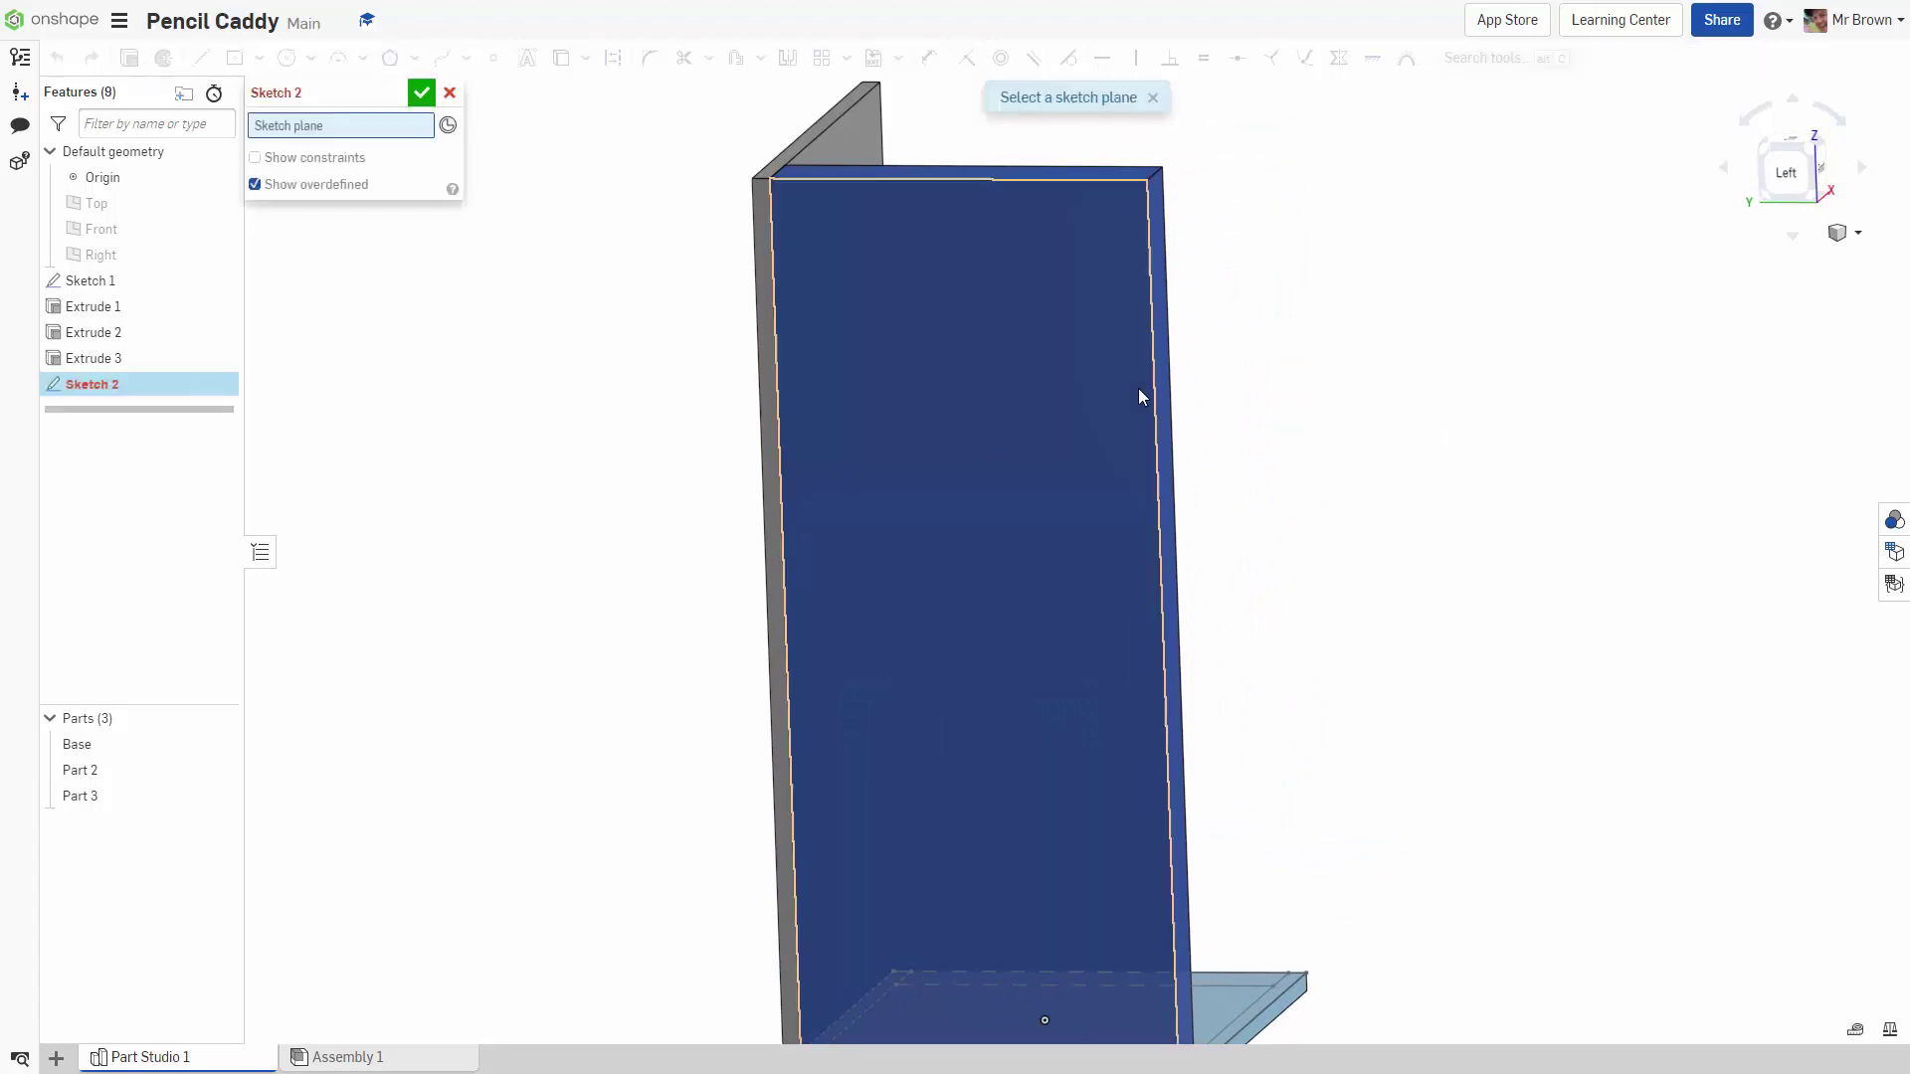
click(966, 303)
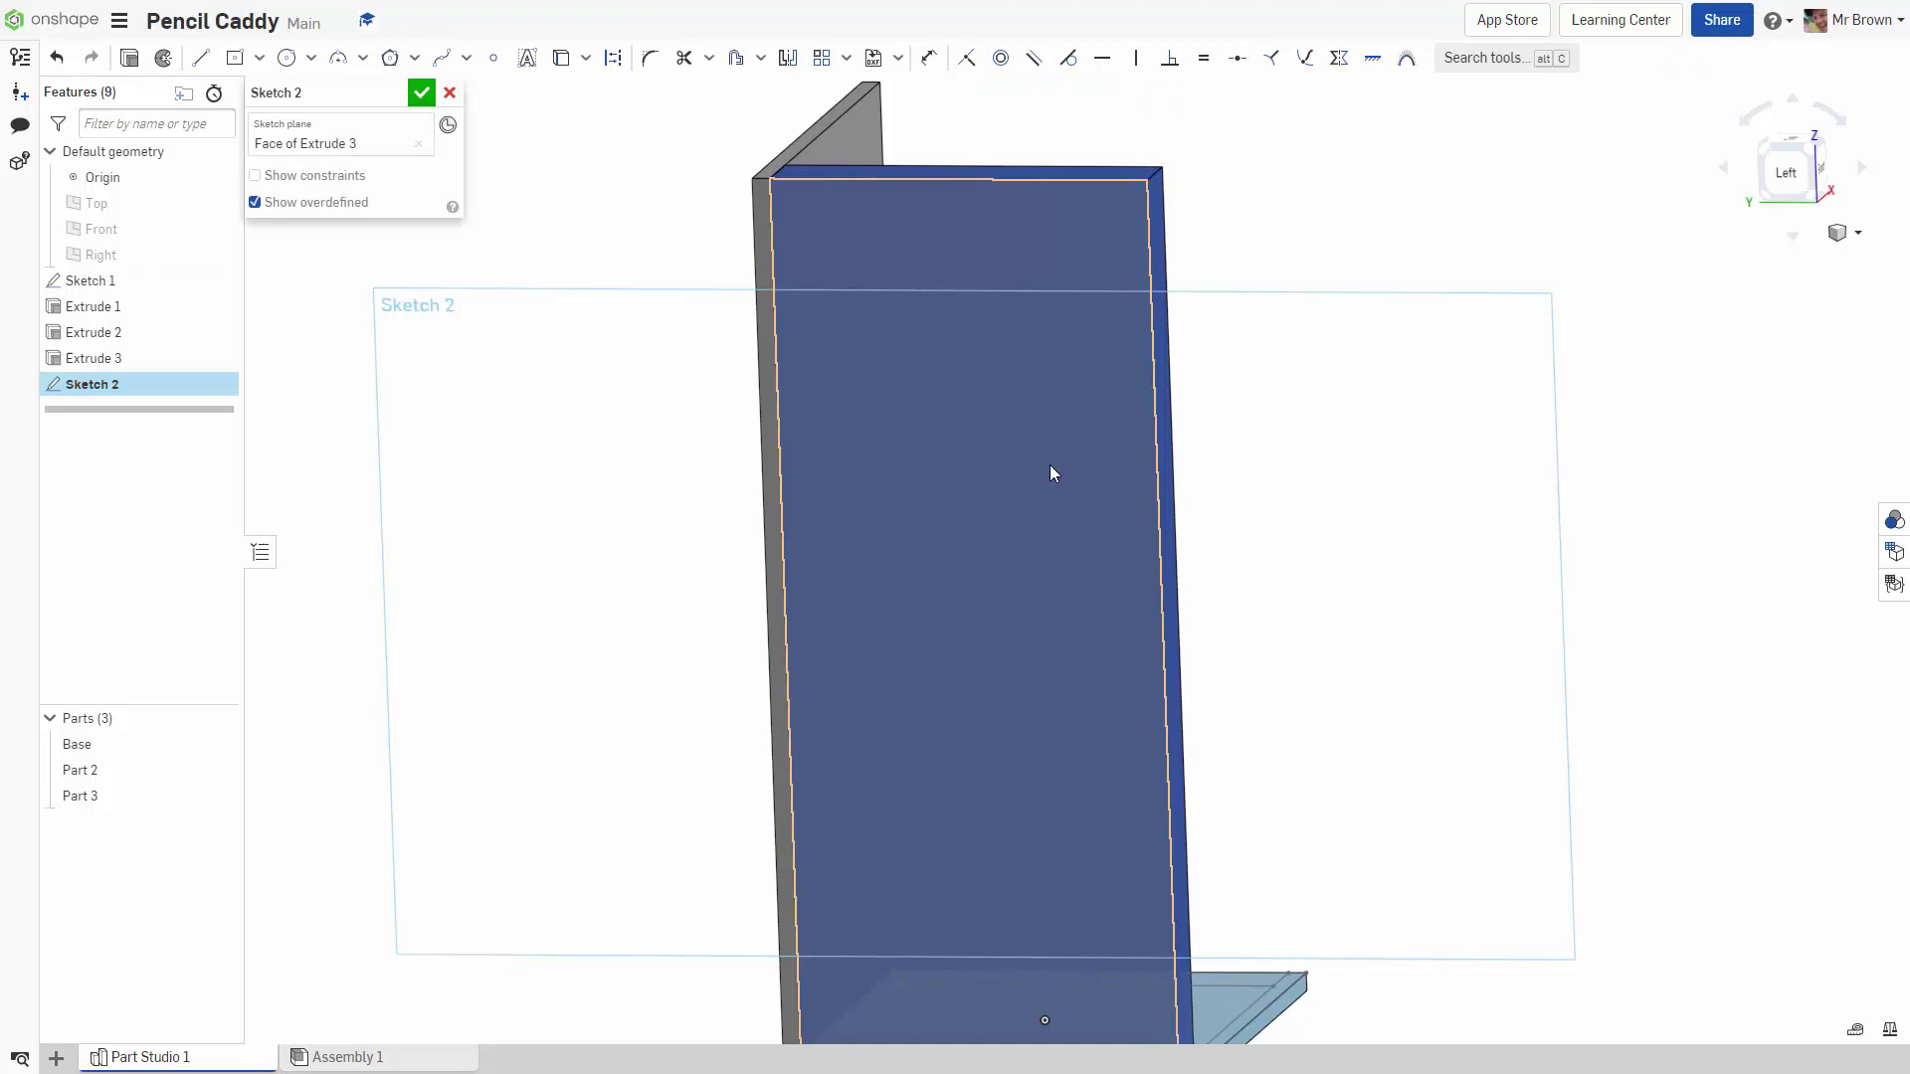
scroll(1281, 508, down, 1)
key(n)
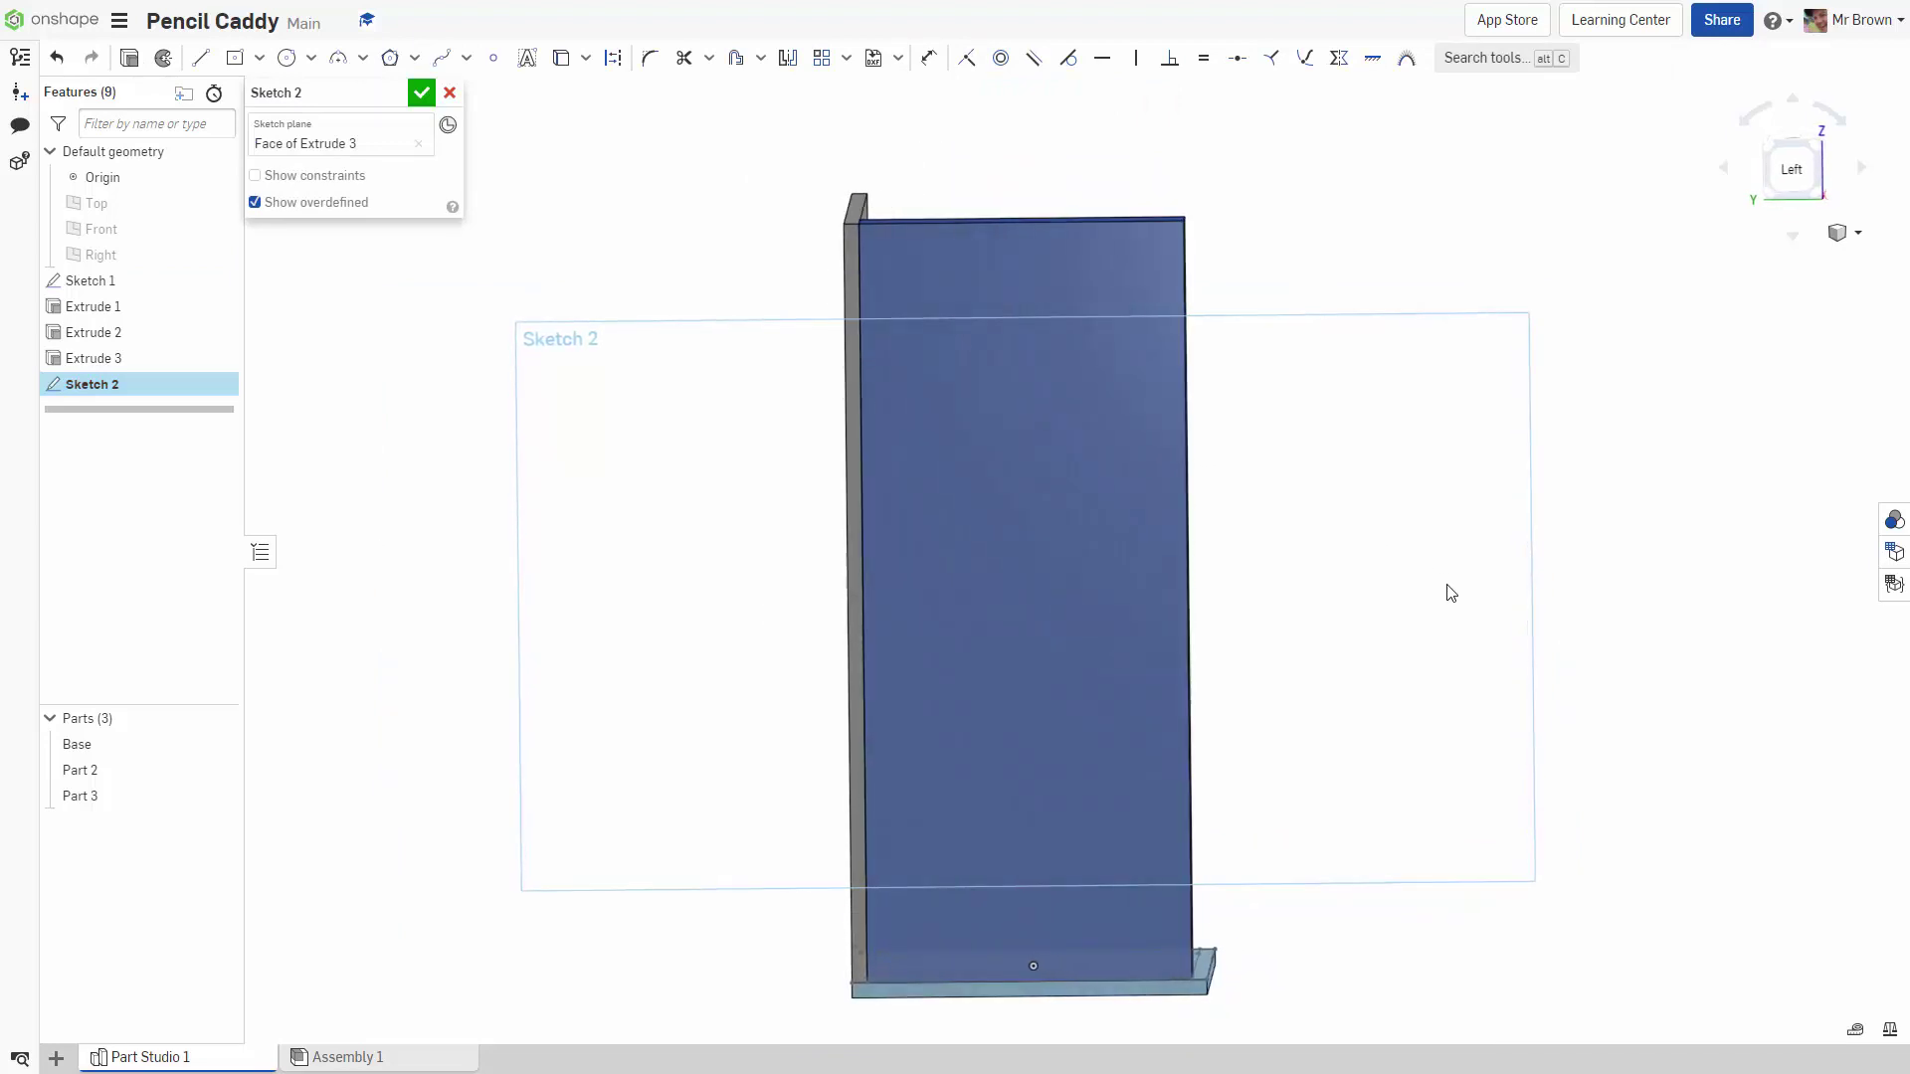
click(1786, 171)
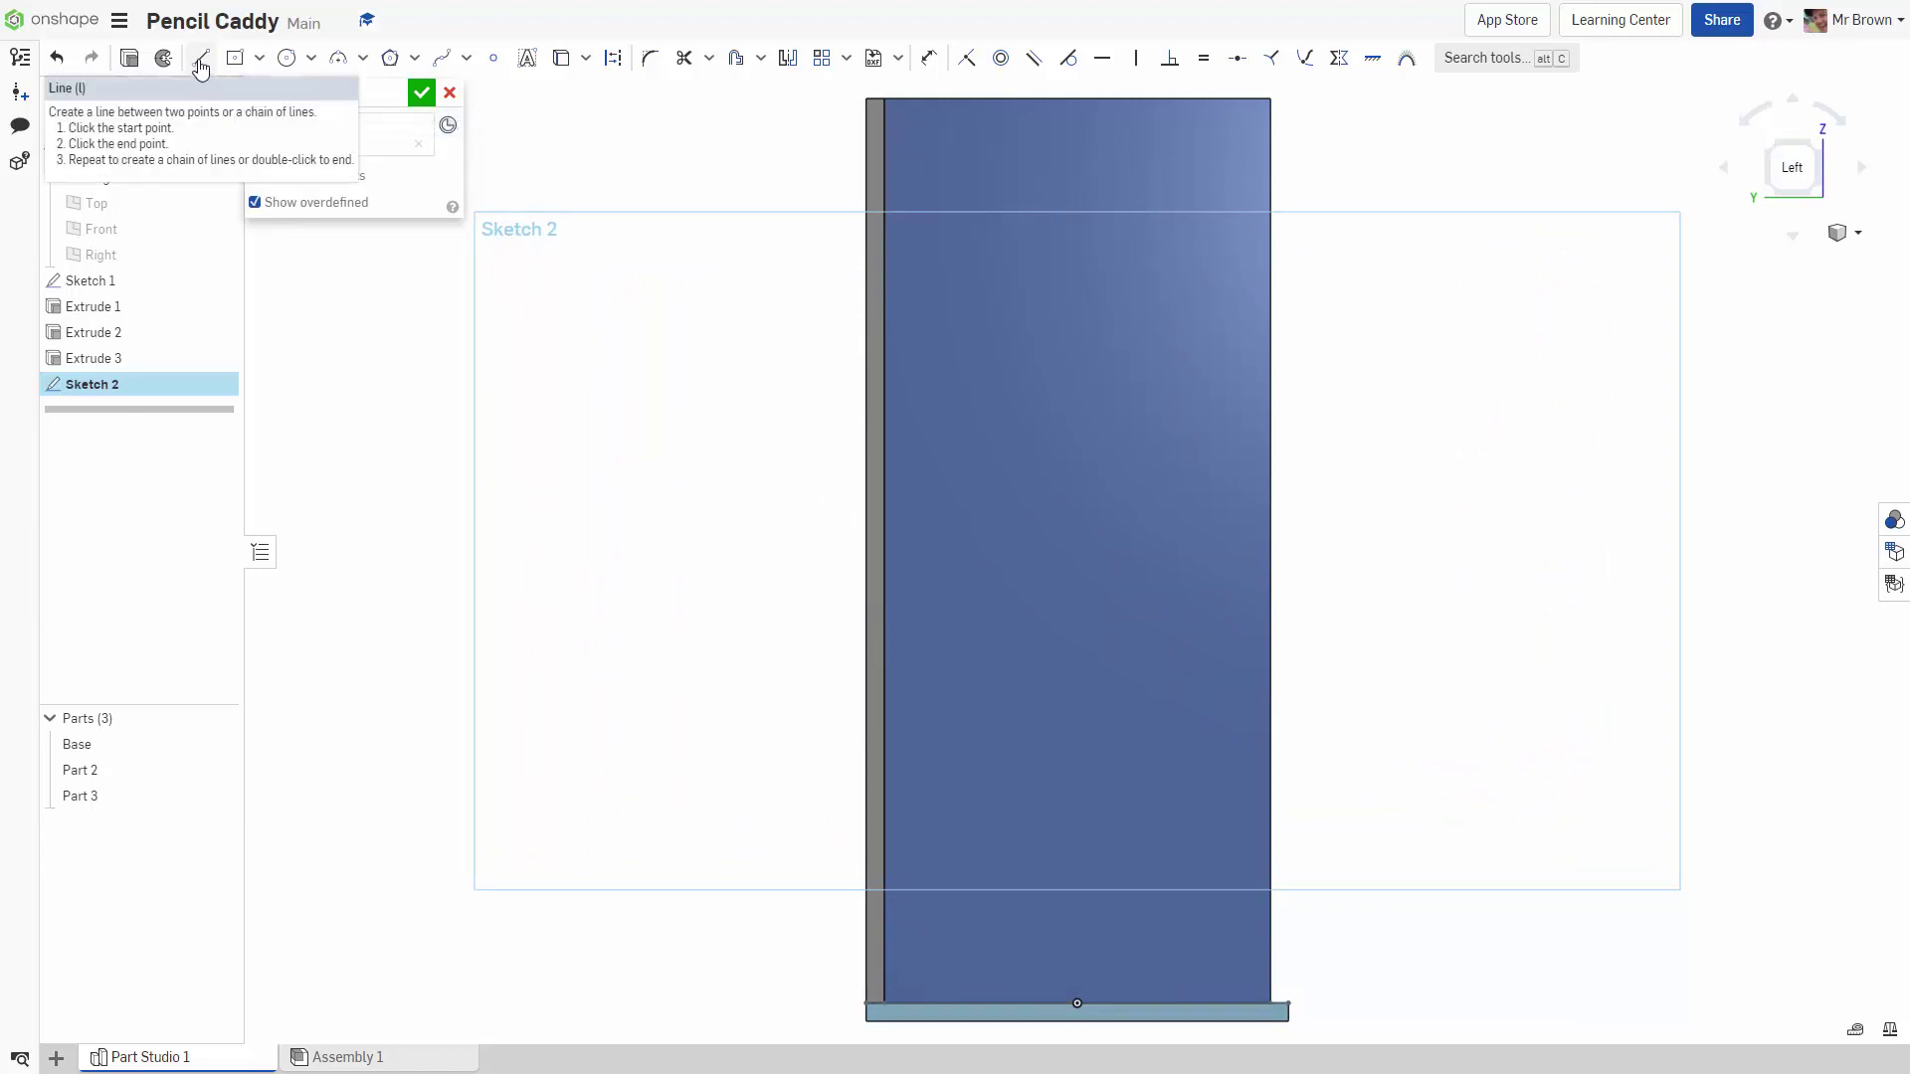
Draw a vertical construction line on the side face from the midpoint of its top edge to the midpoint of its bottom edge
click(198, 59)
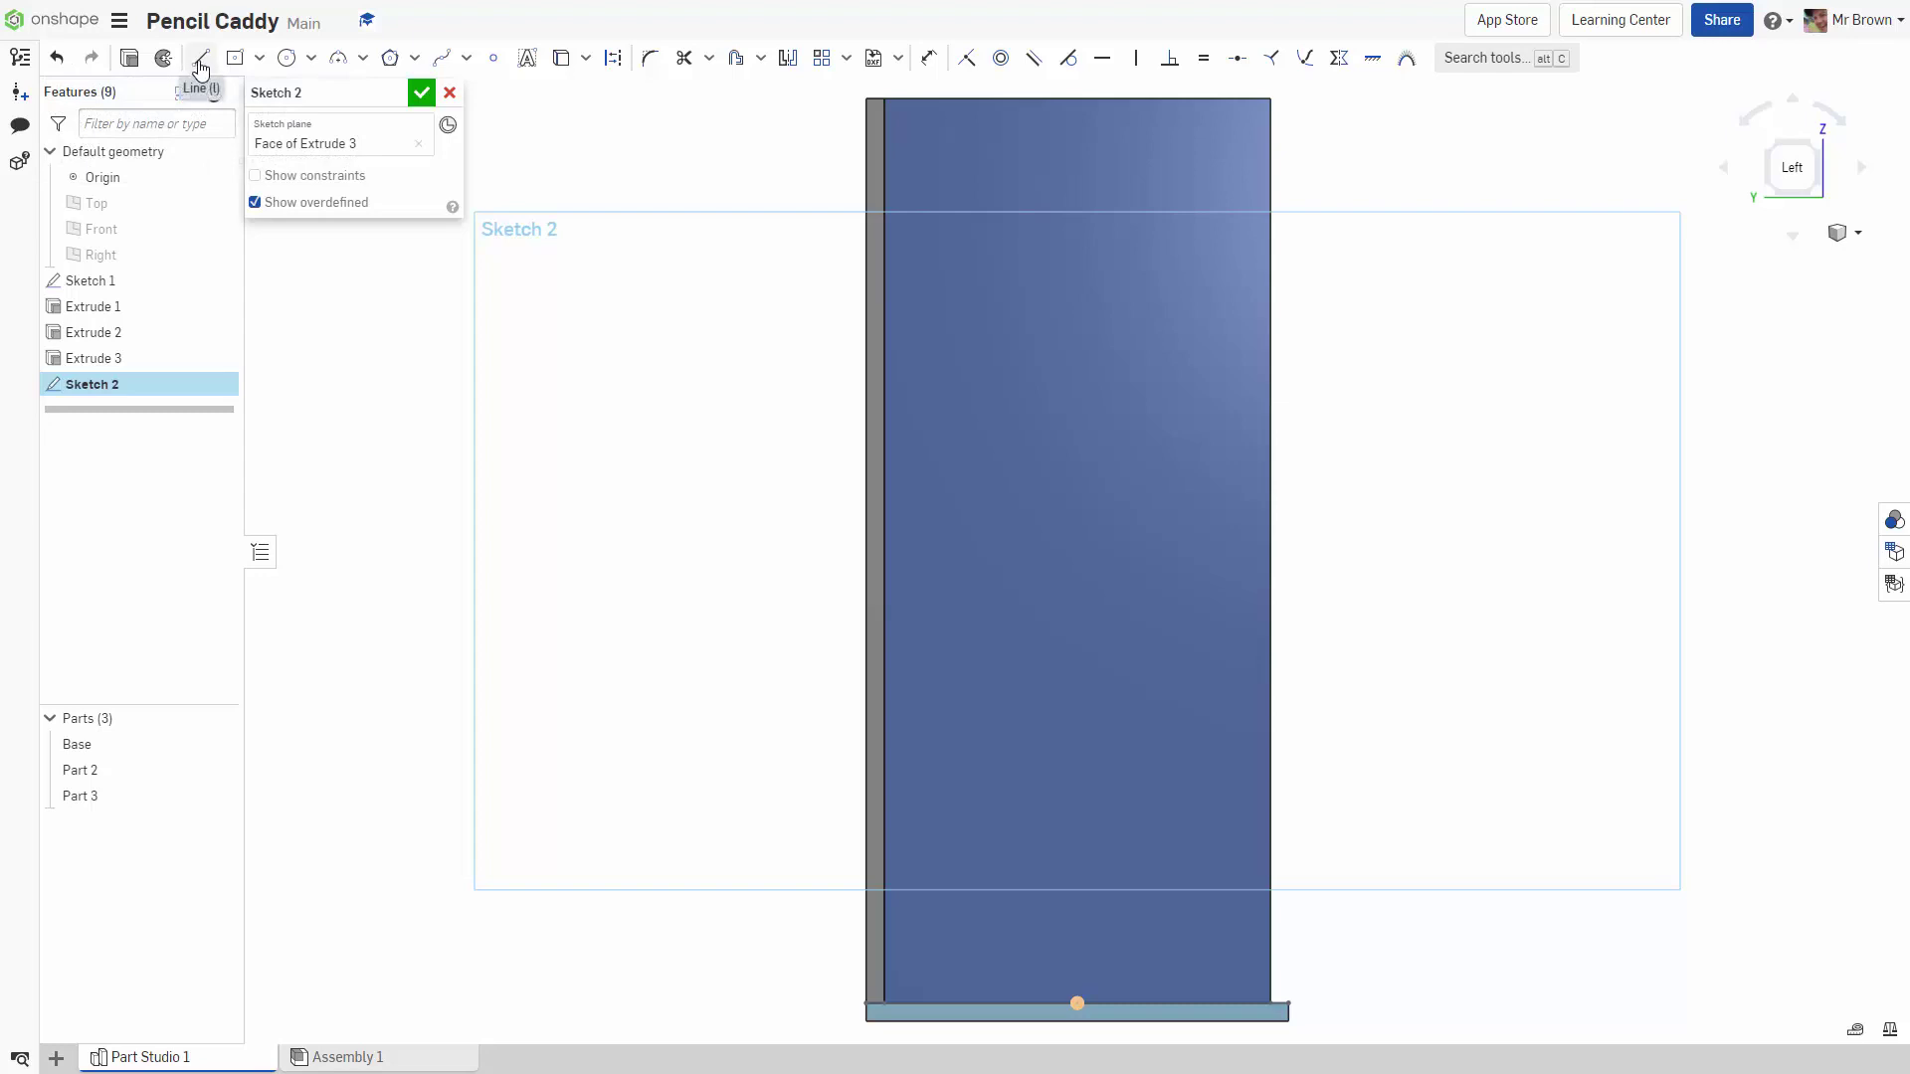
click(199, 66)
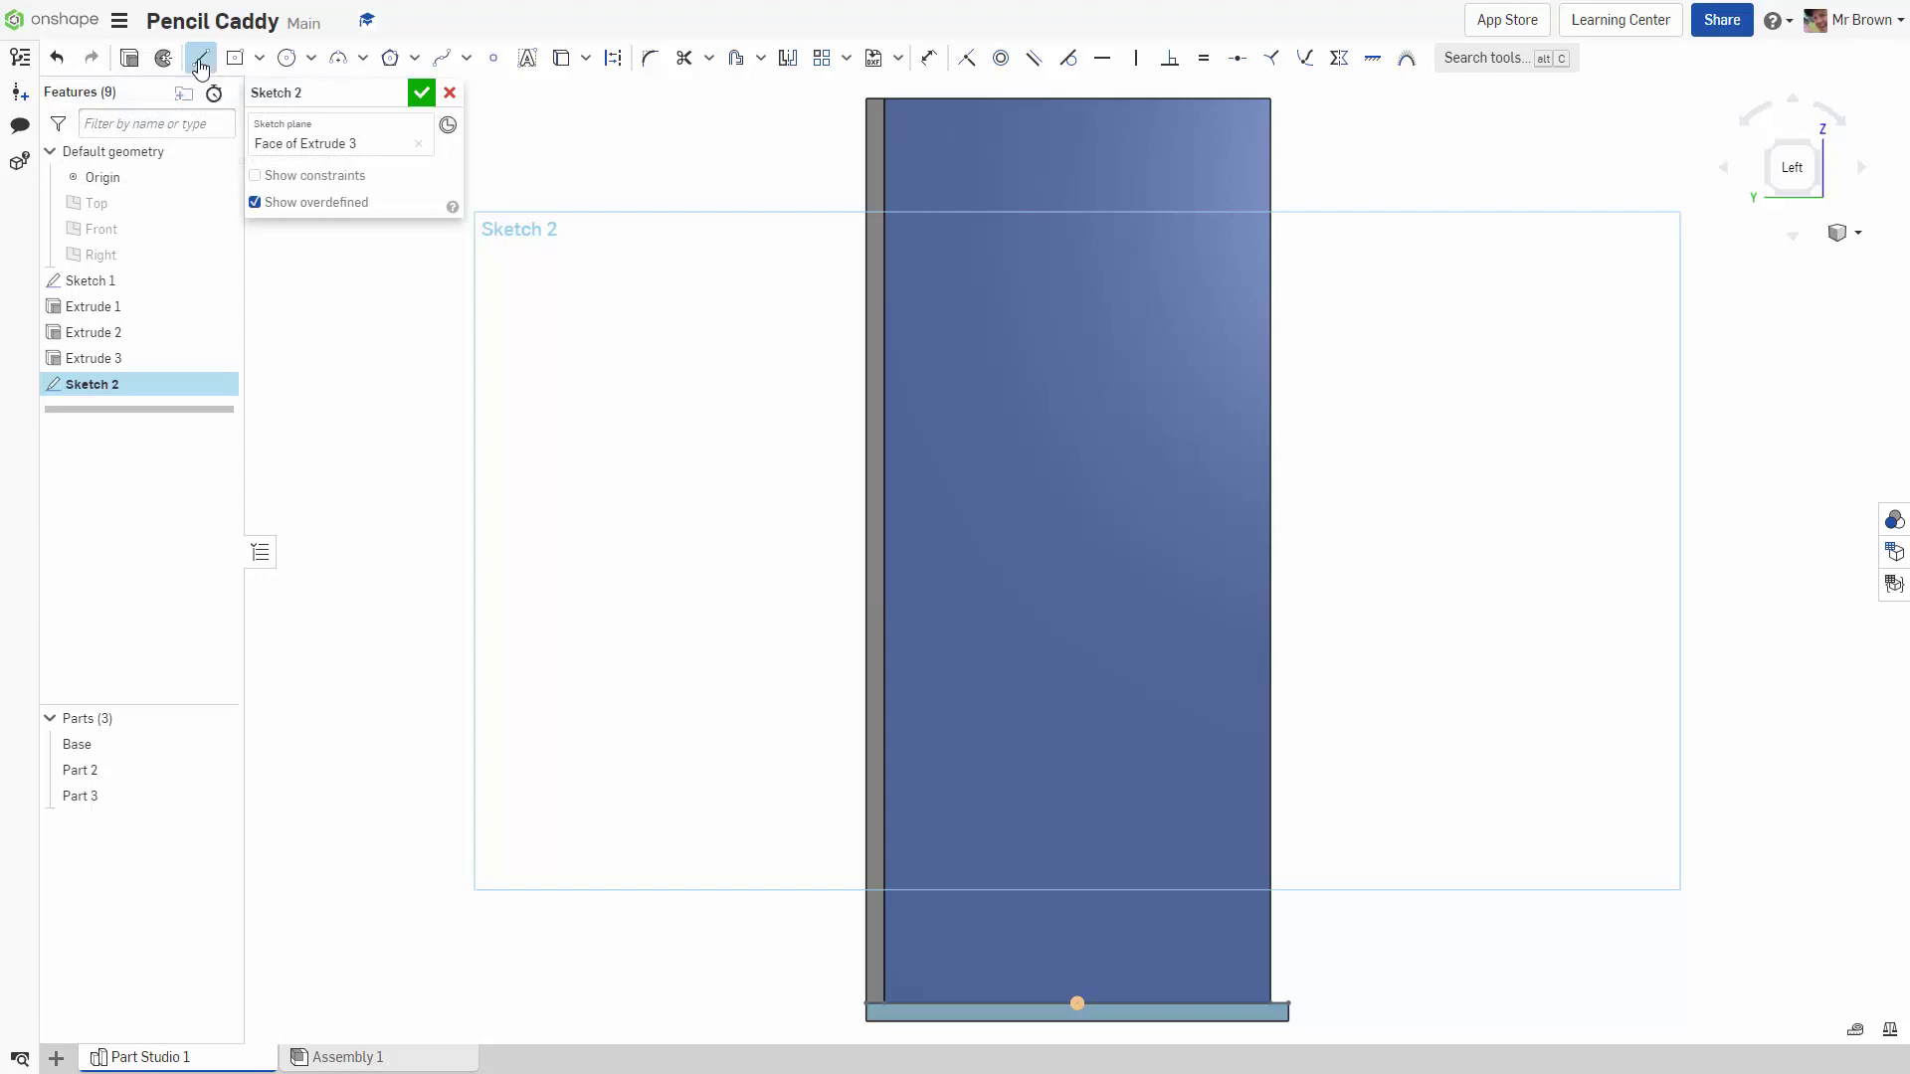
click(612, 62)
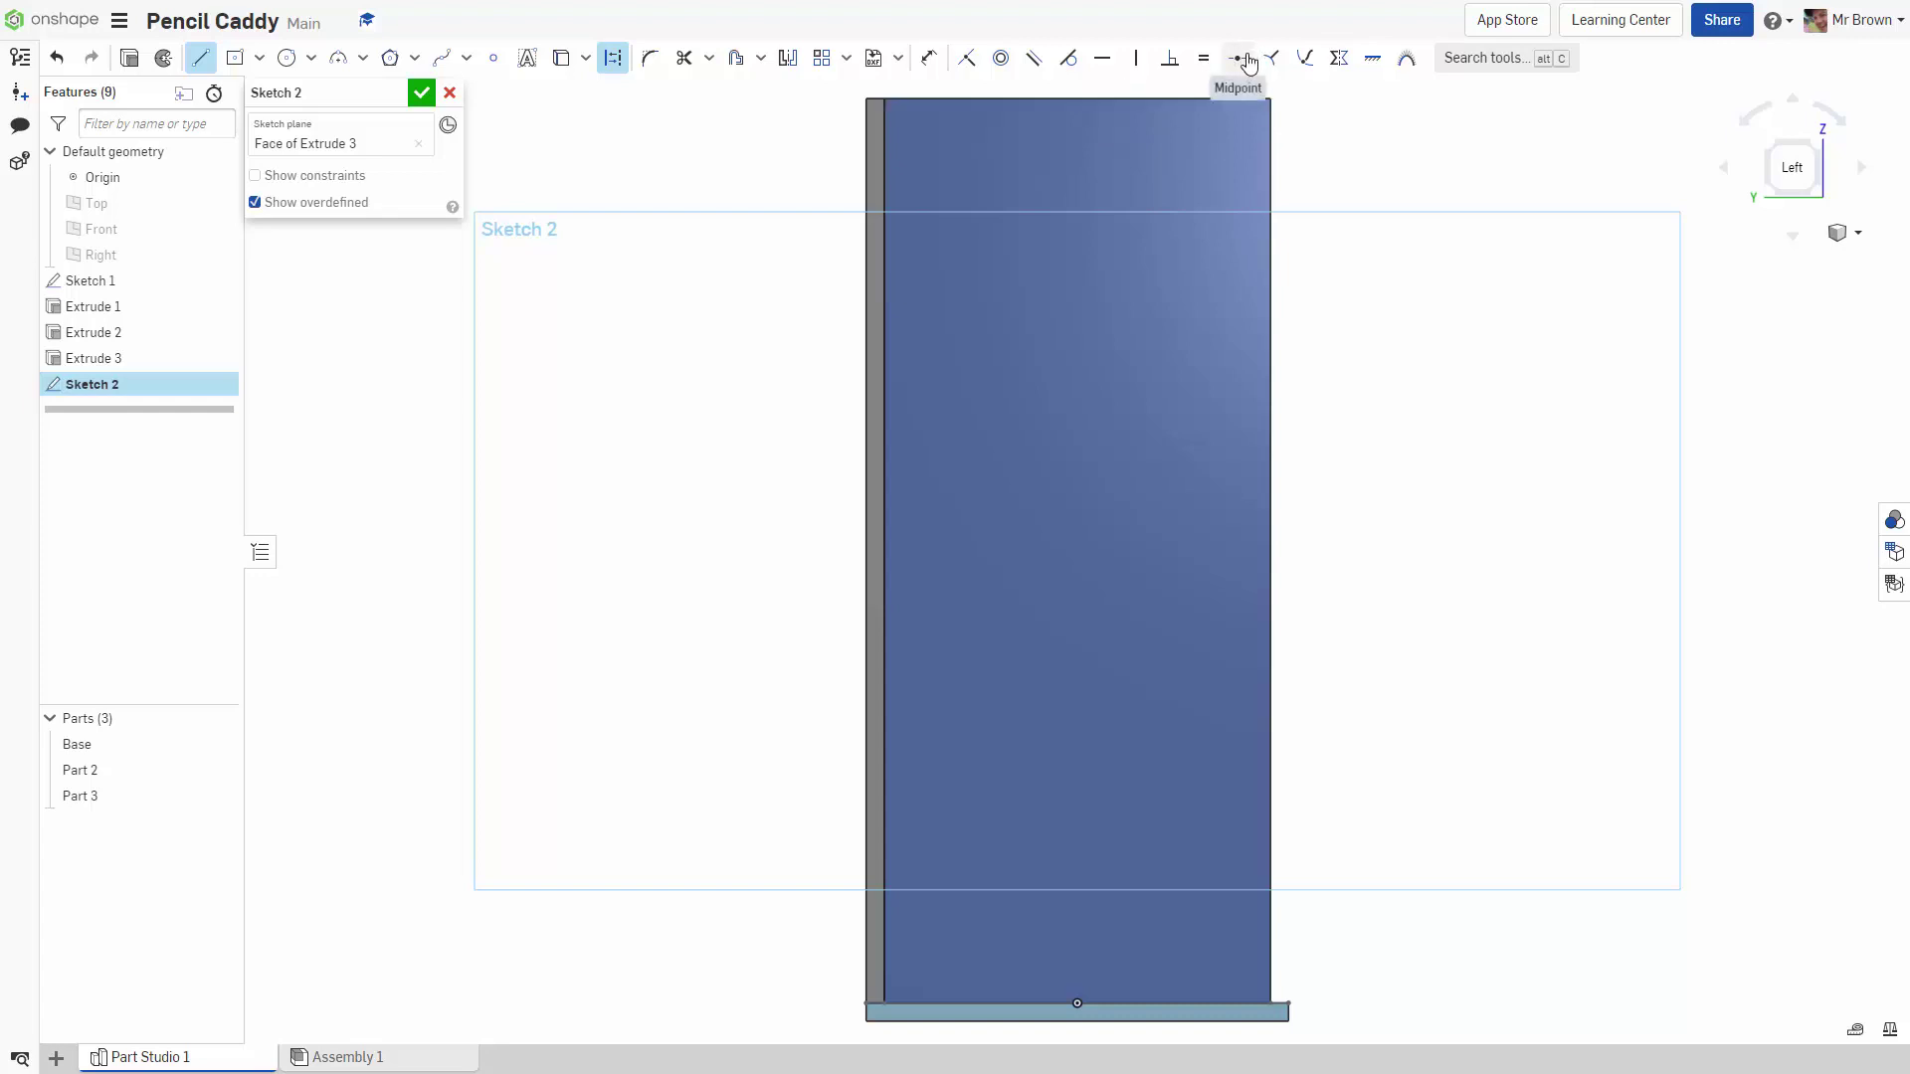
click(1077, 101)
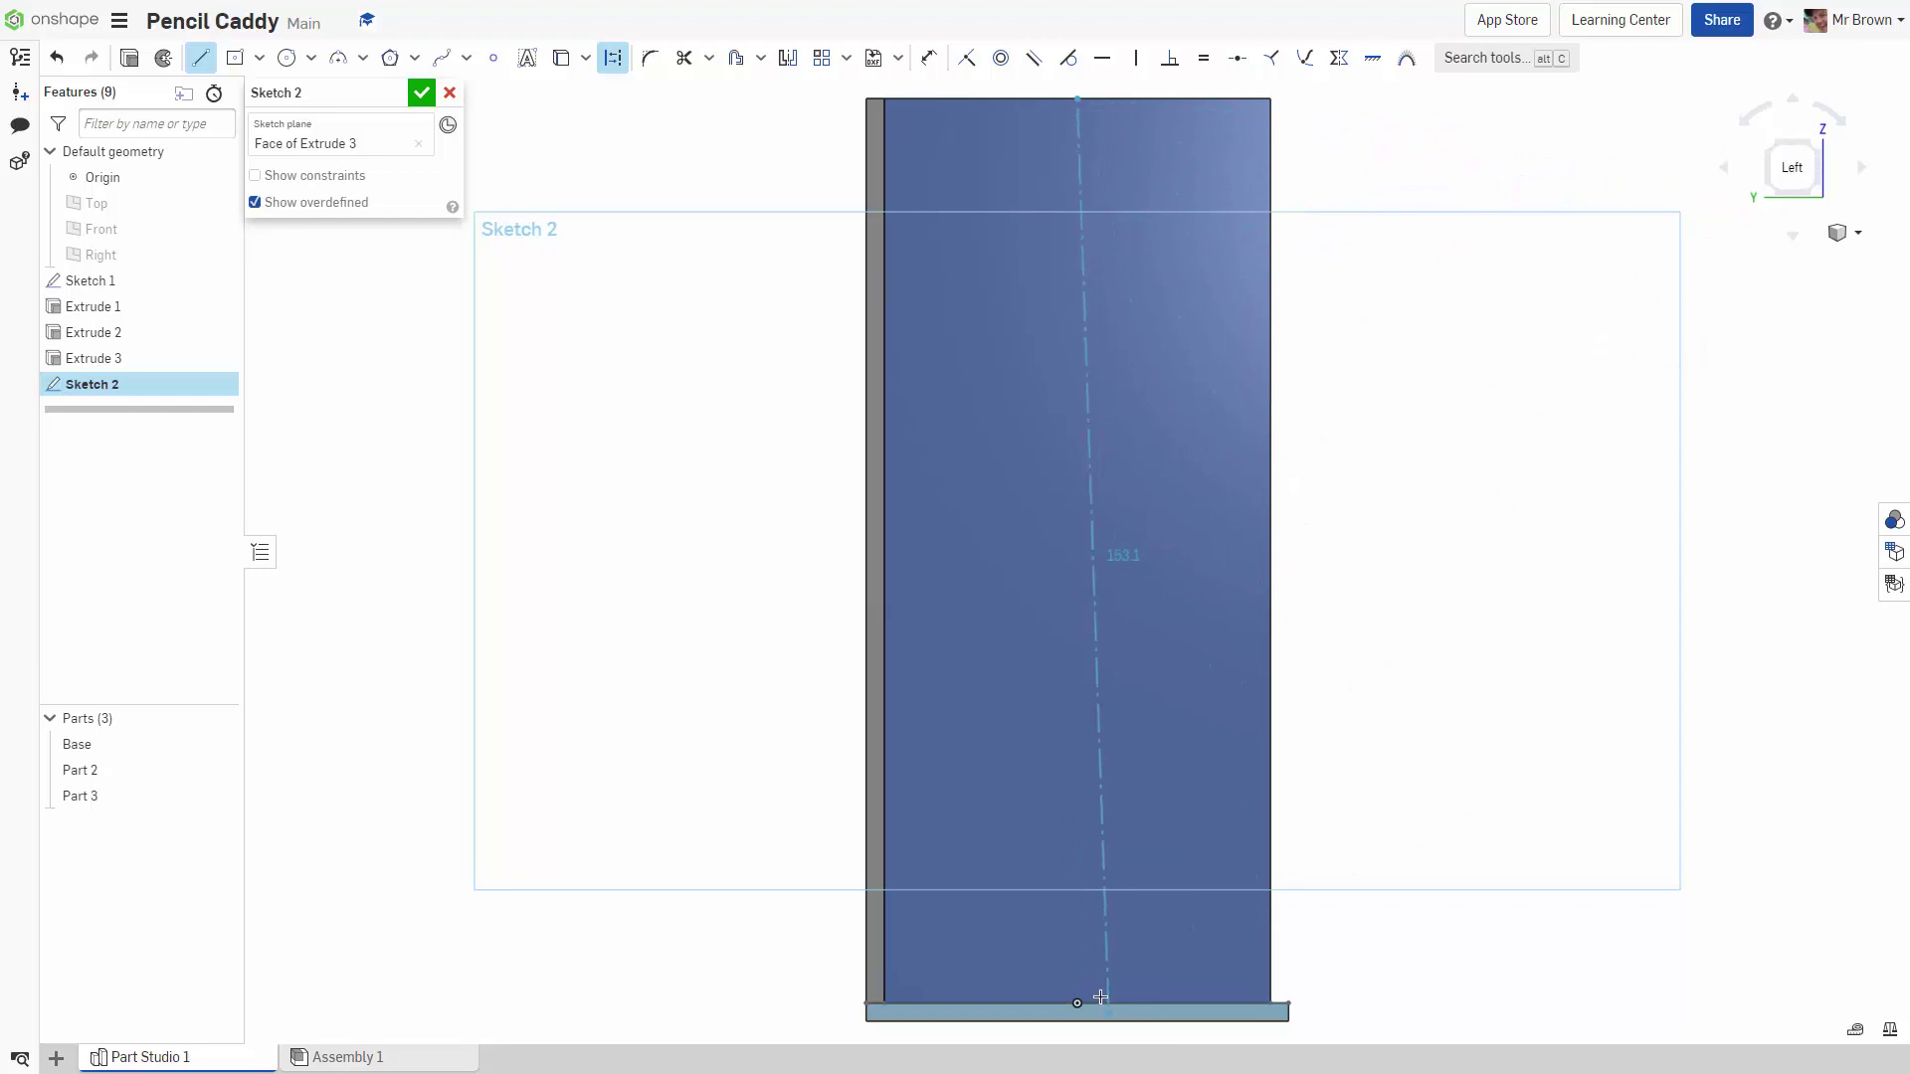
key(Right)
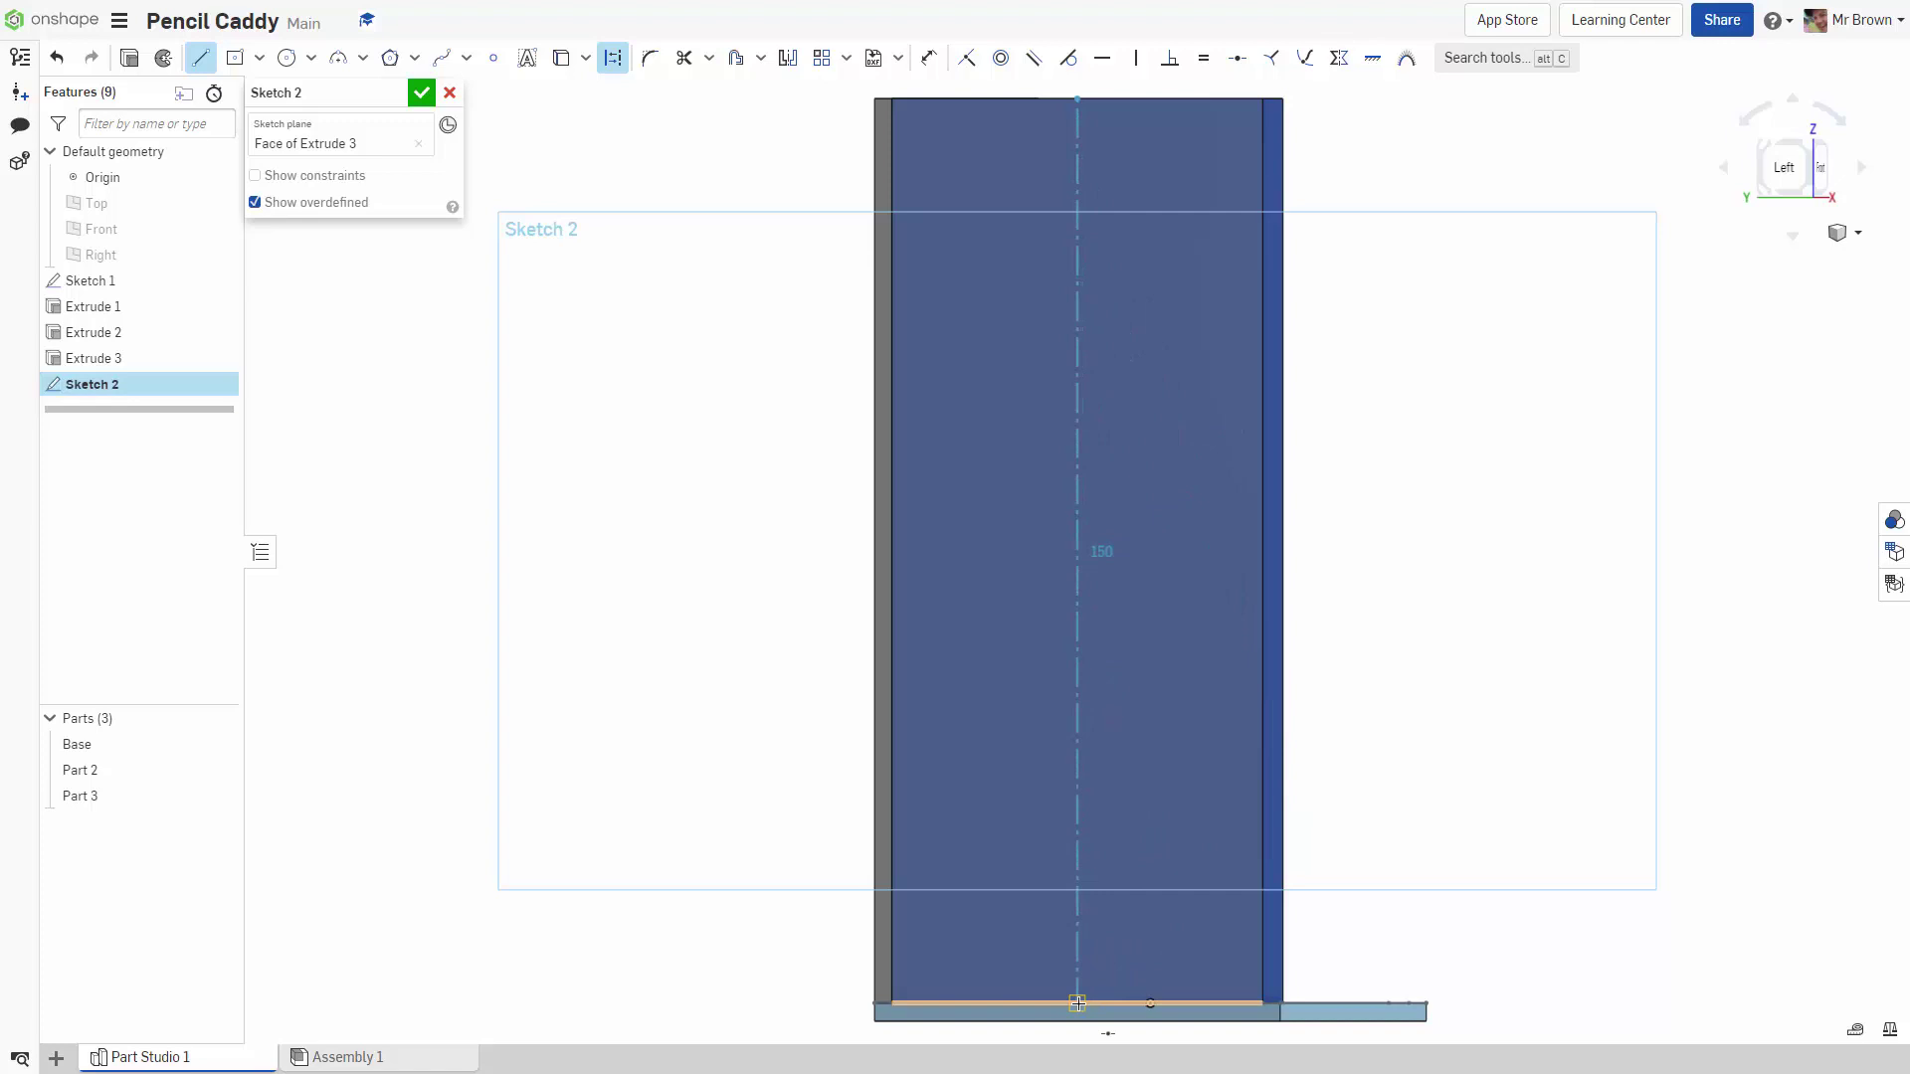
click(1077, 1003)
right_drag(1492, 677, 1525, 727)
click(1793, 179)
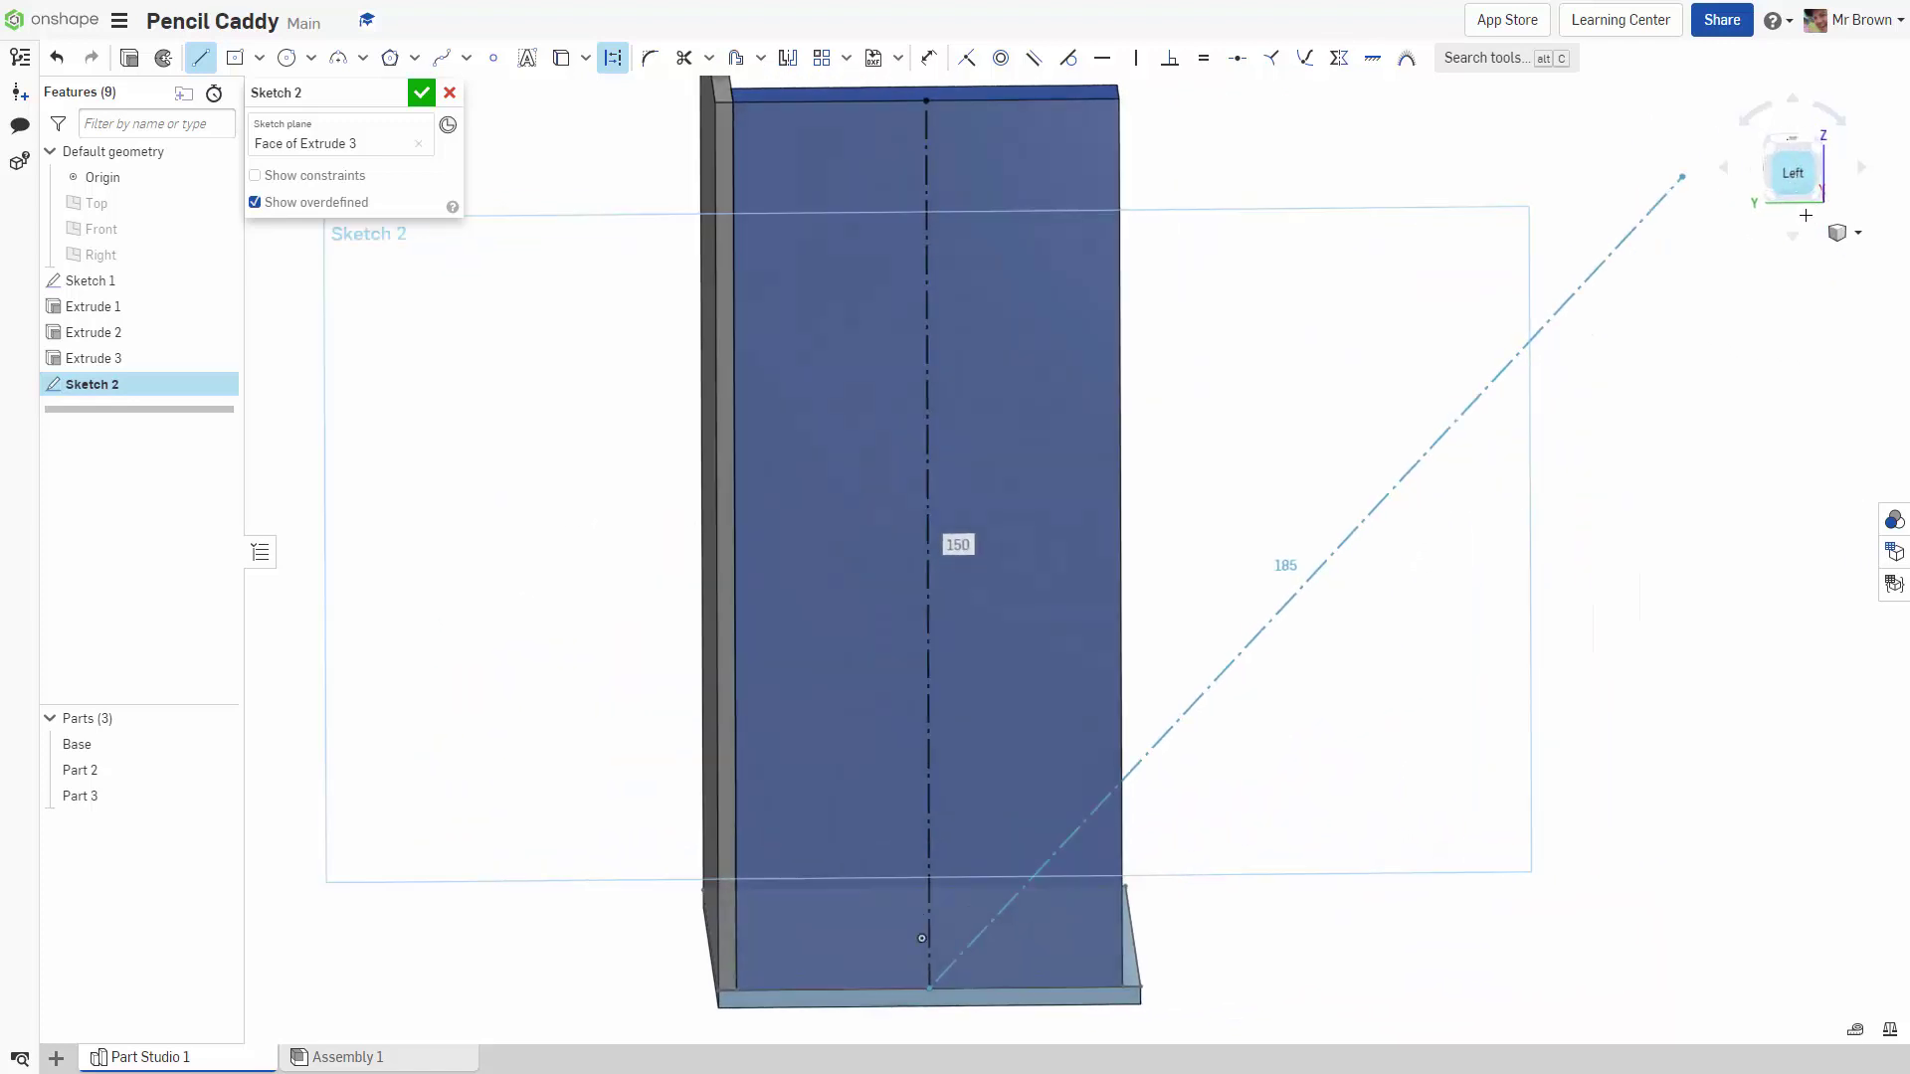
key(Escape)
Draw a diagonal line about 48 mm long from the top end of the construction line down to the side face's front edge
scroll(1134, 226, down, 2)
middle_drag(1153, 333, 1174, 563)
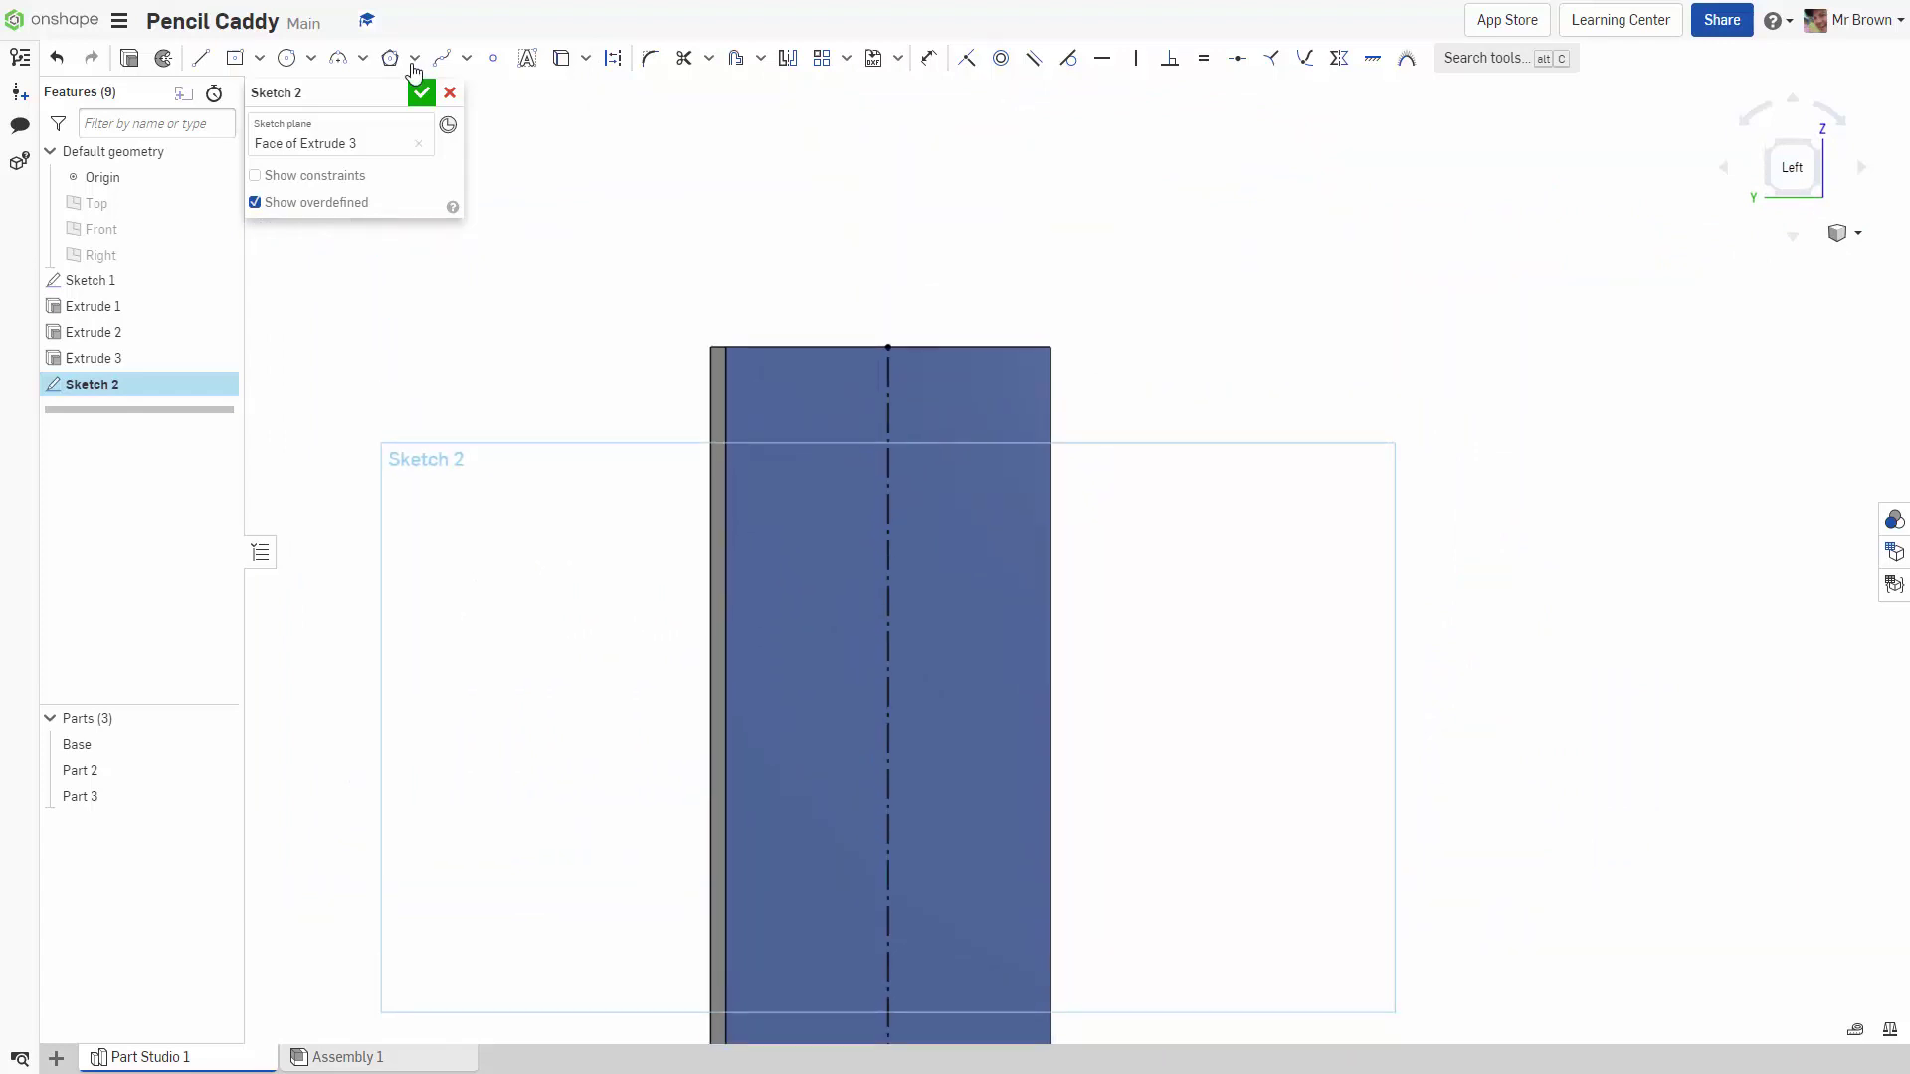
click(212, 61)
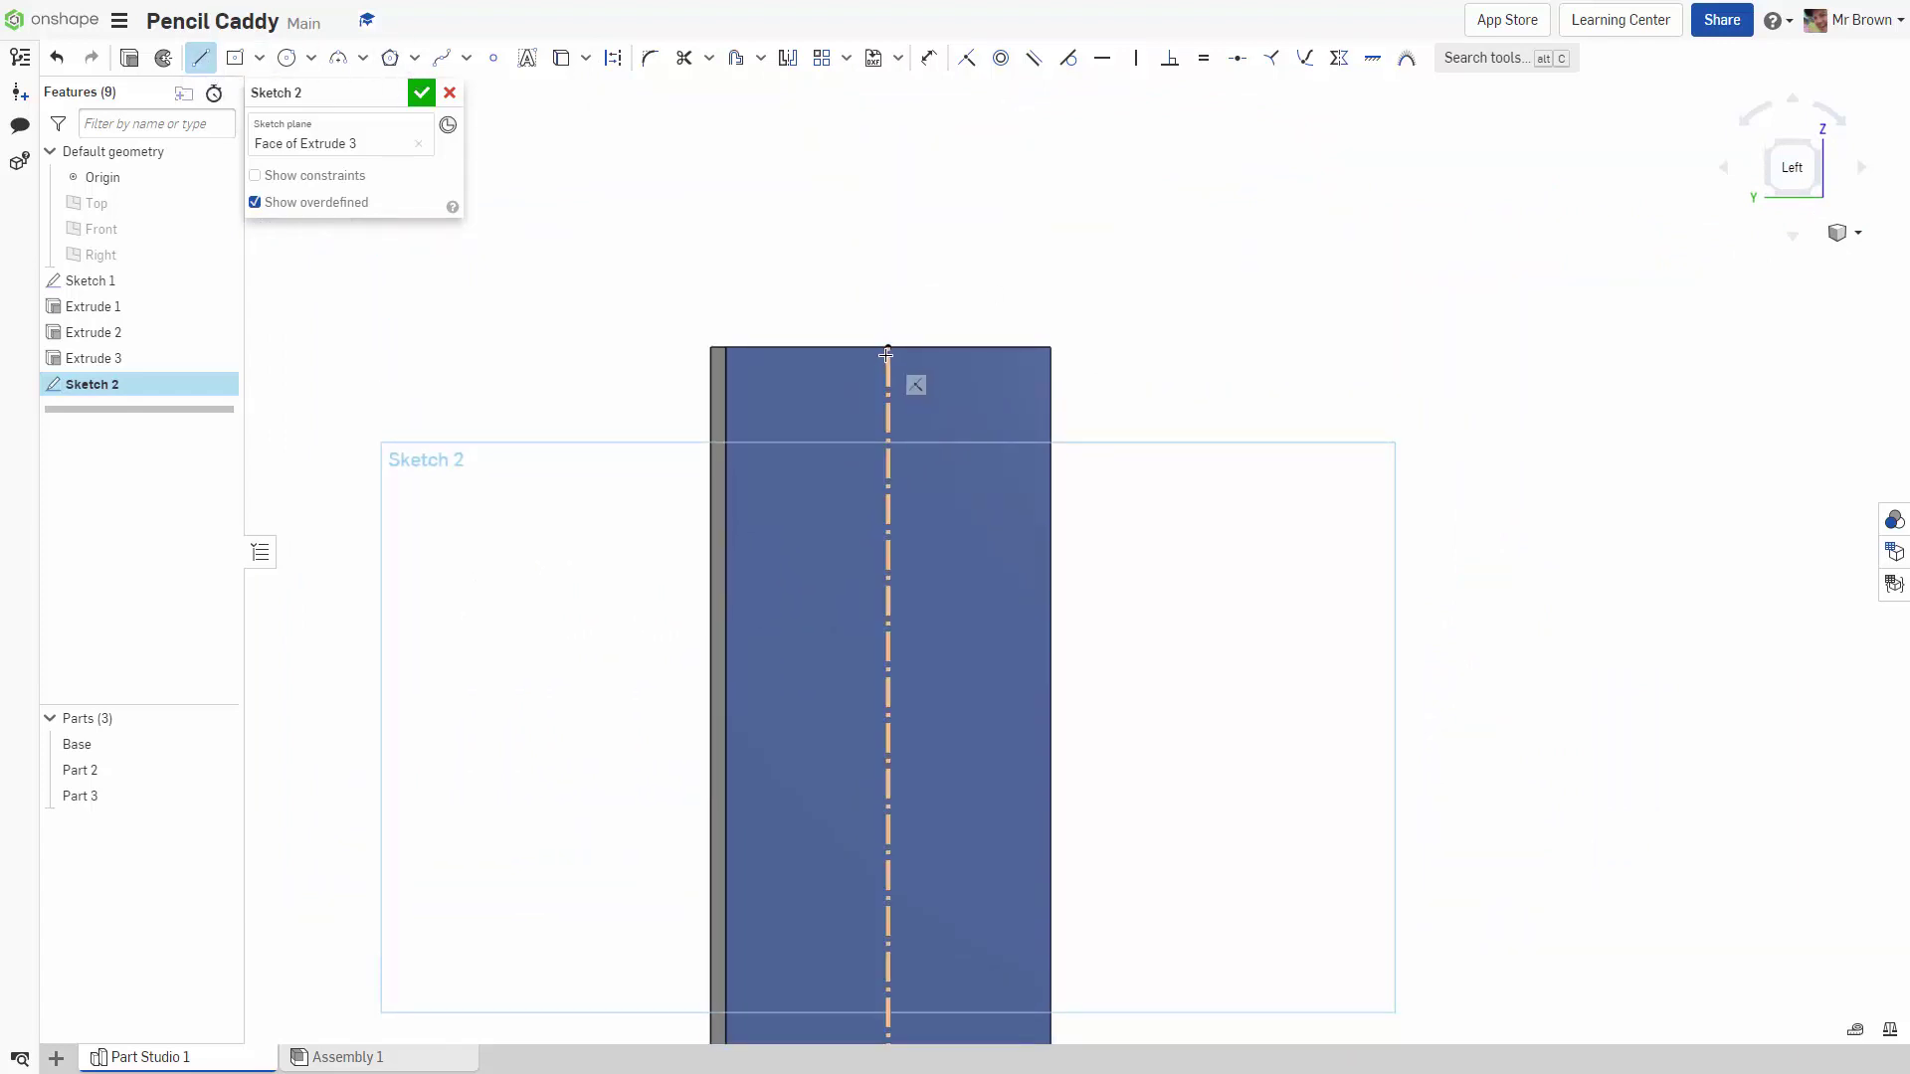
scroll(800, 229, up, 1)
scroll(799, 228, up, 2)
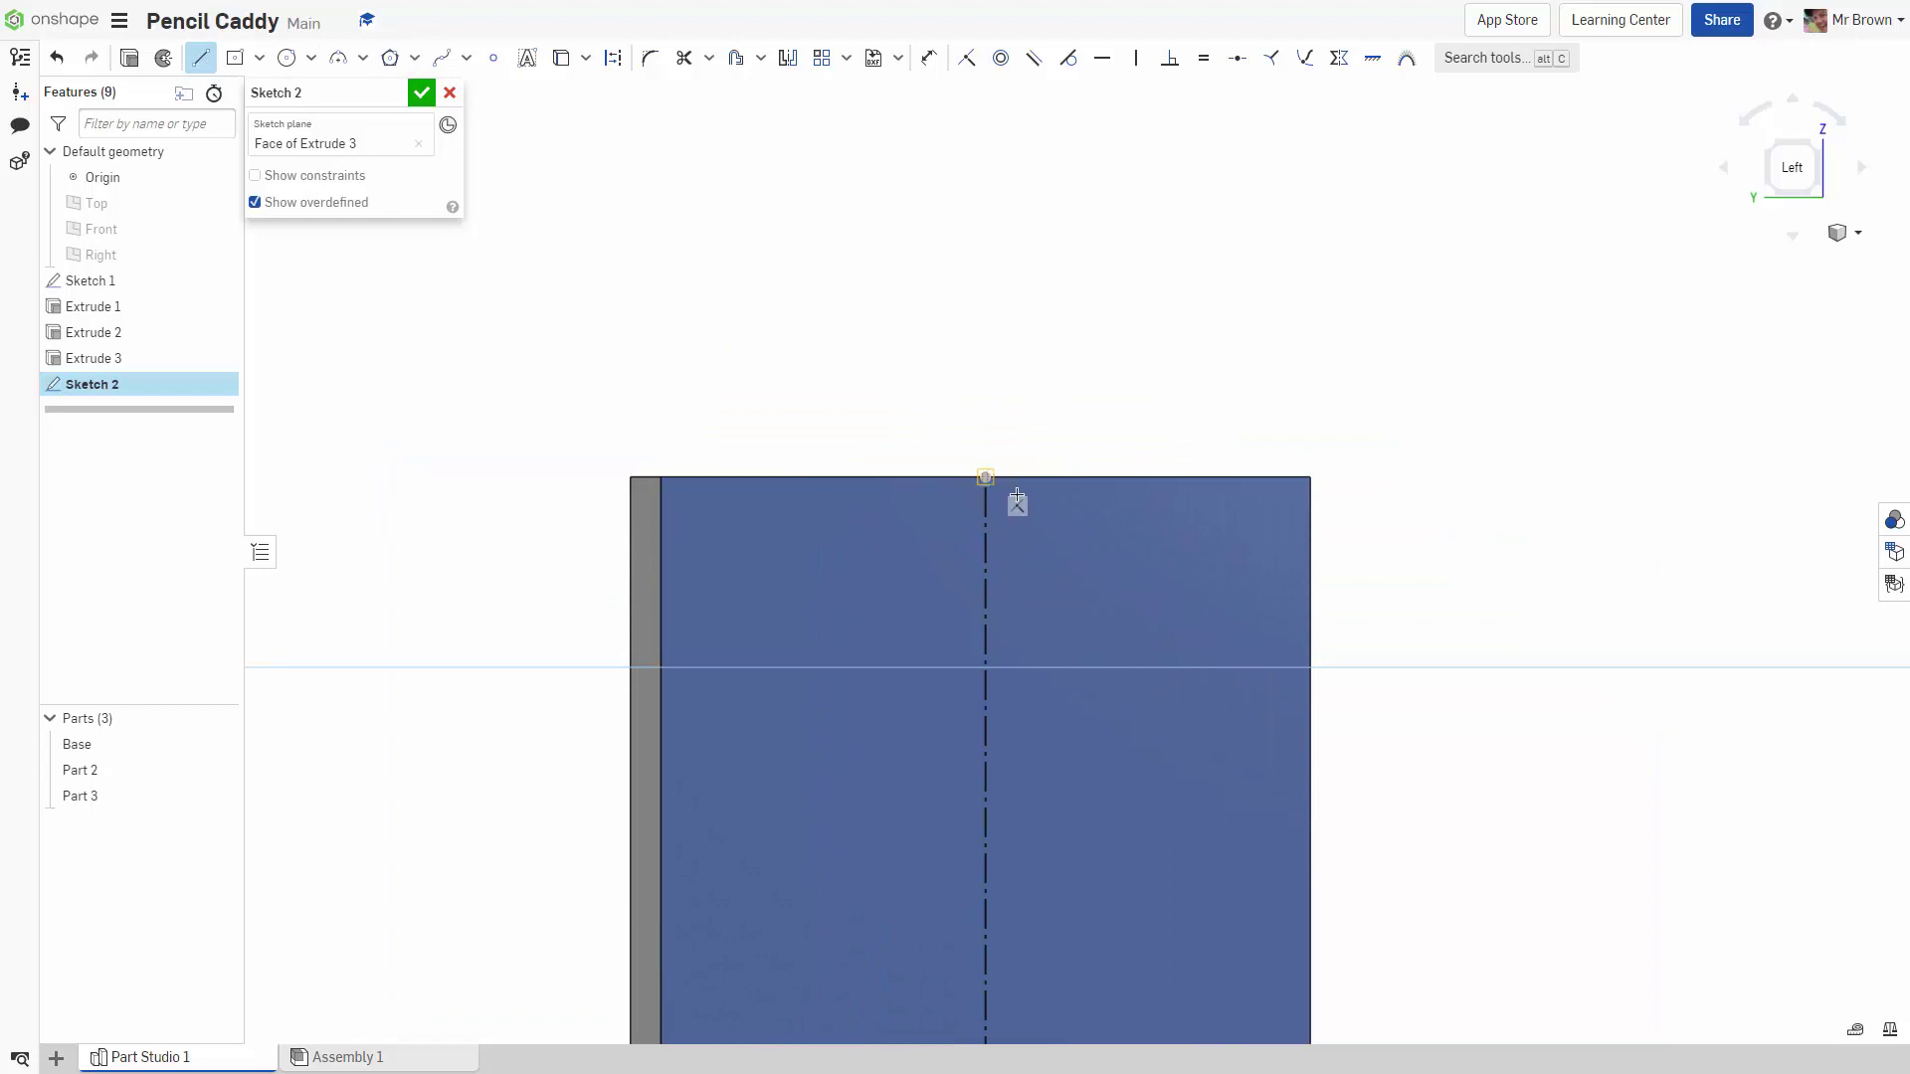
click(985, 477)
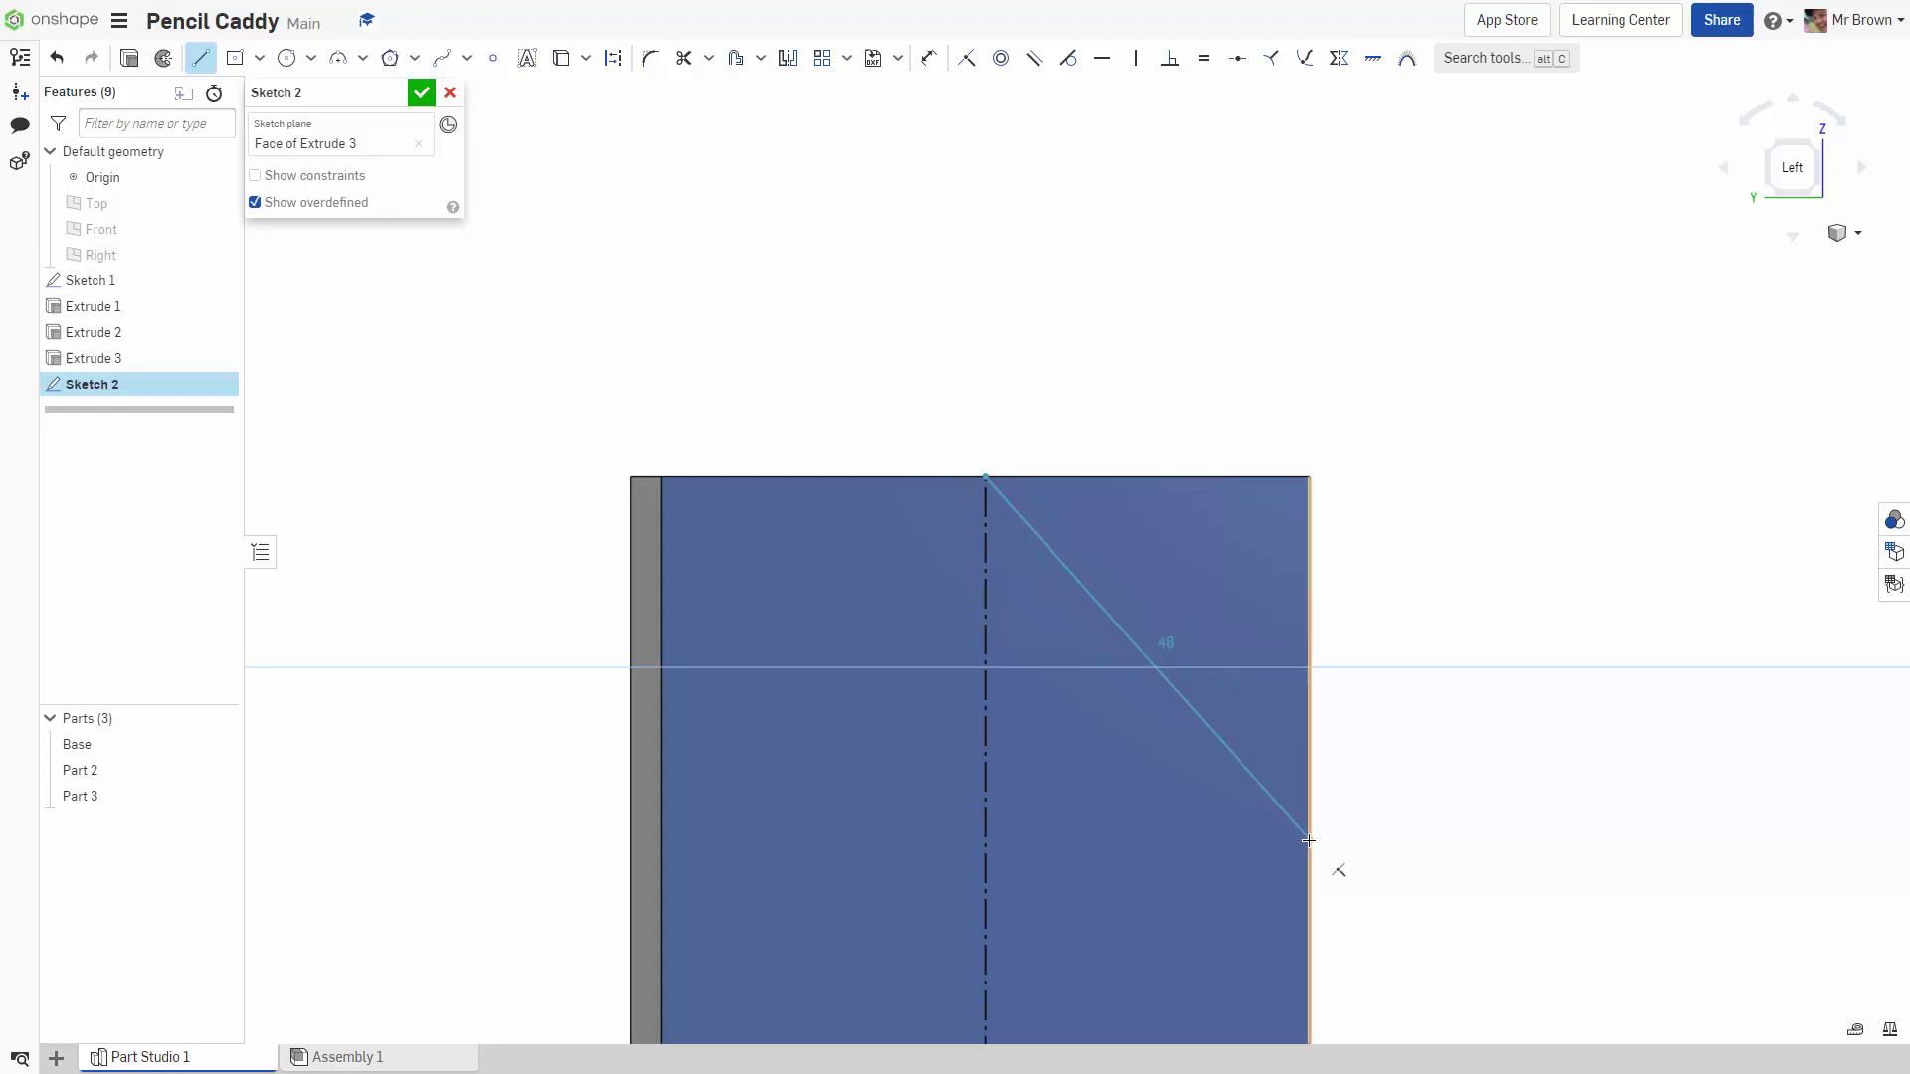
click(1308, 840)
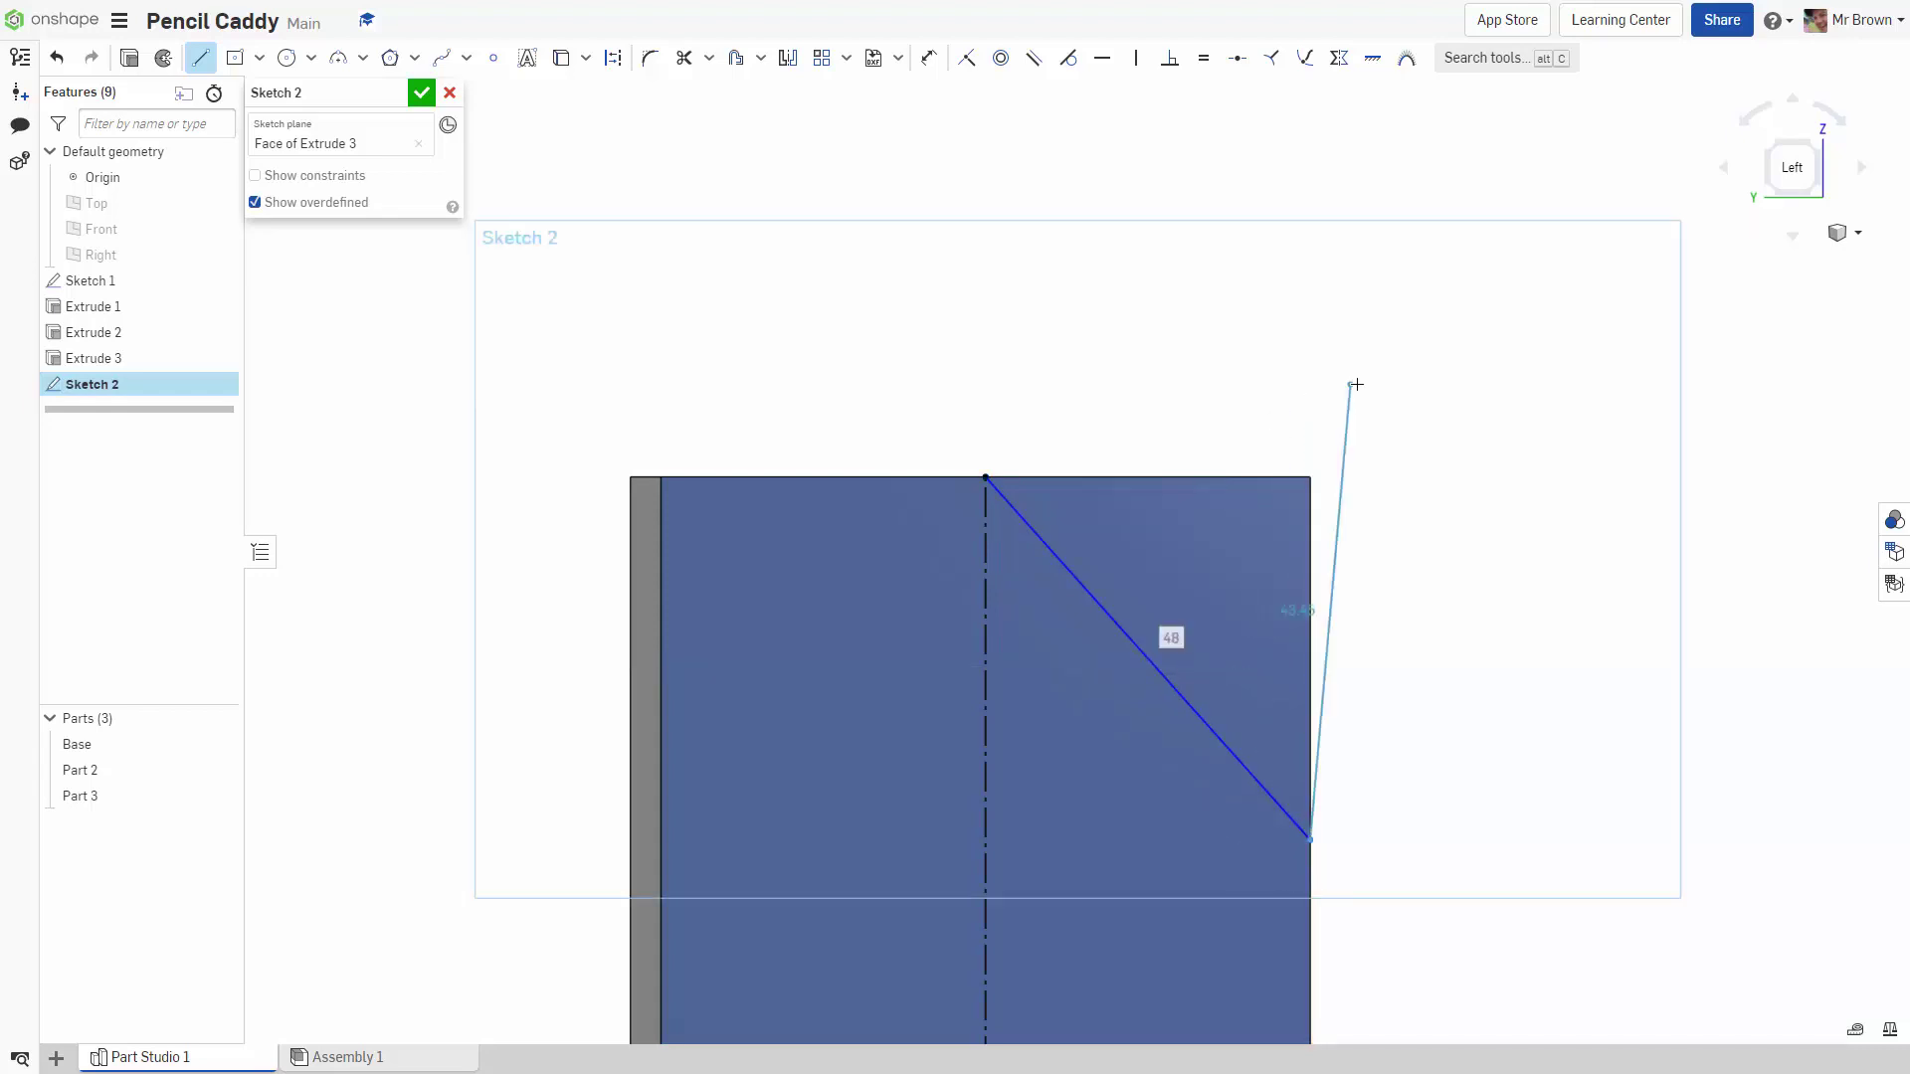
key(Escape)
scroll(989, 348, down, 1)
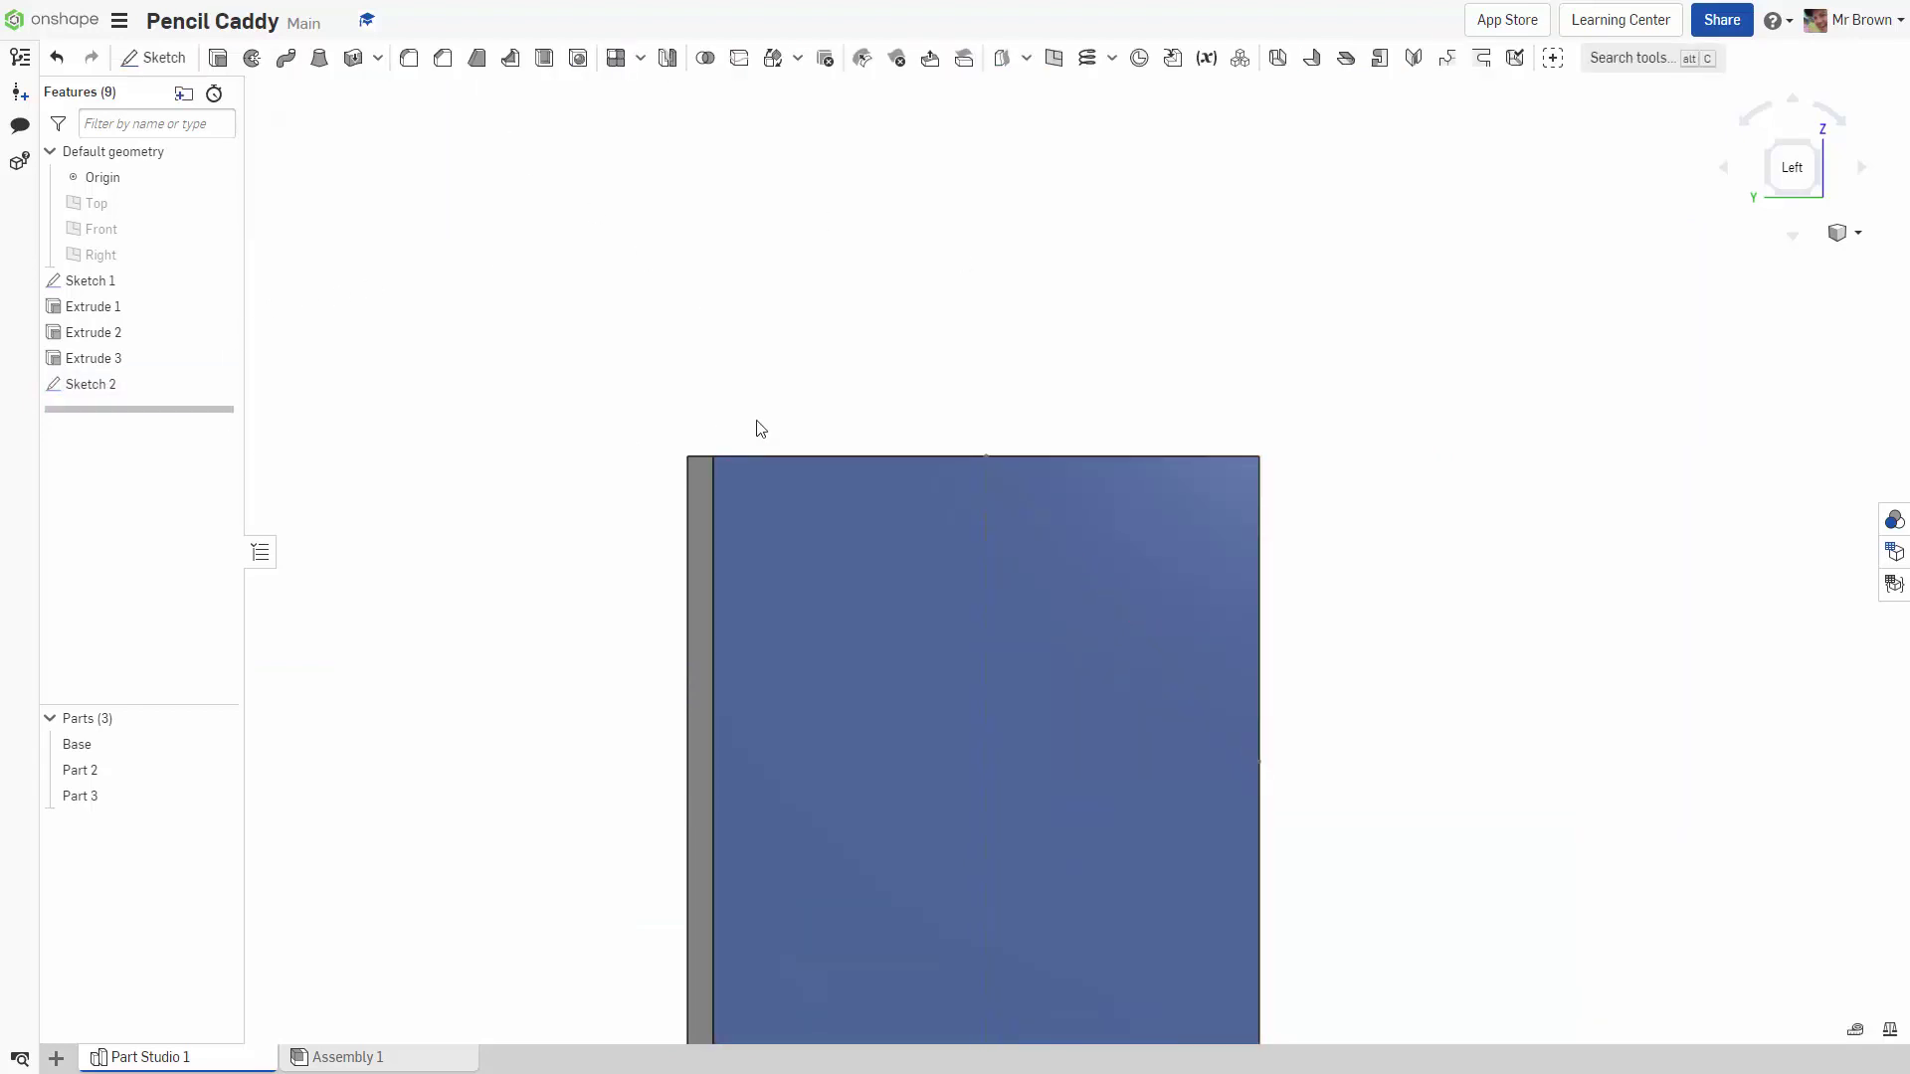
Reopen Sketch 2, dimension the angle between the diagonal line and the top edge at 45 degrees, and accept the sketch
right_click(122, 388)
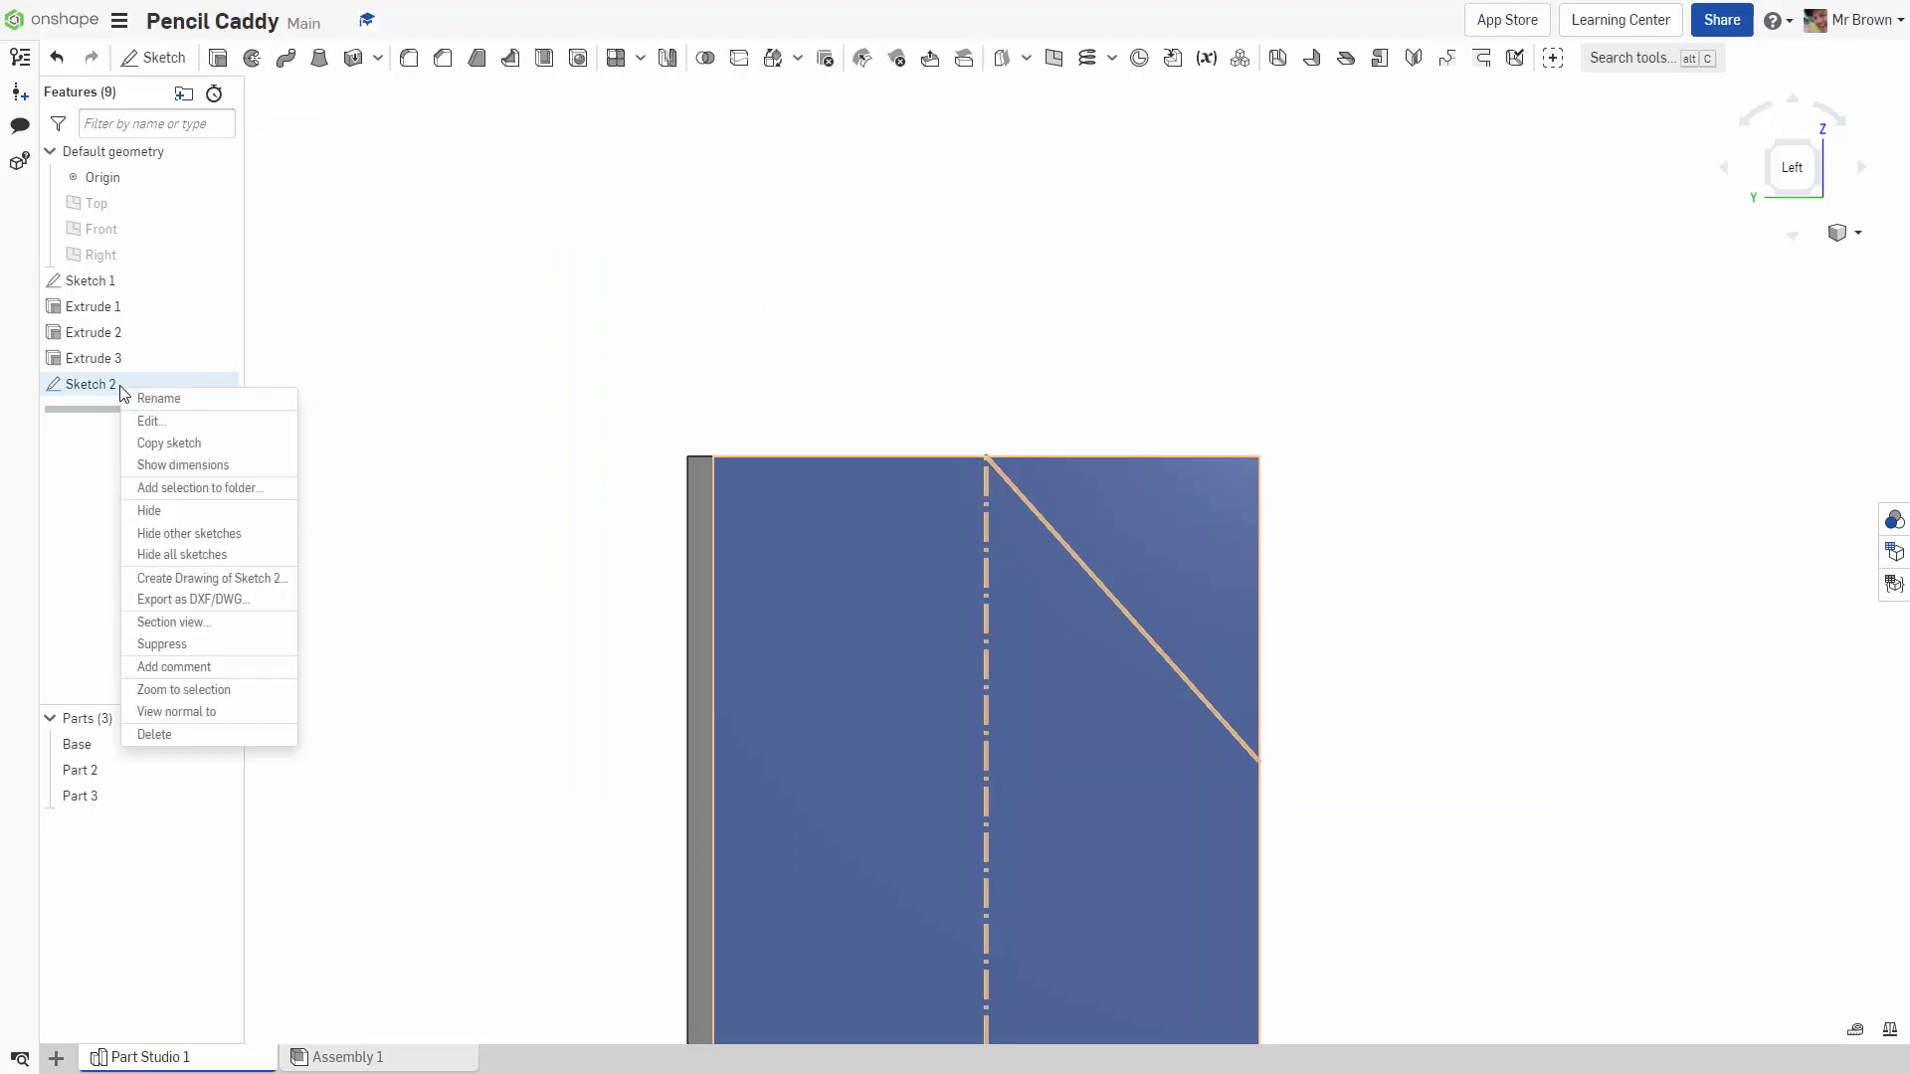
click(151, 420)
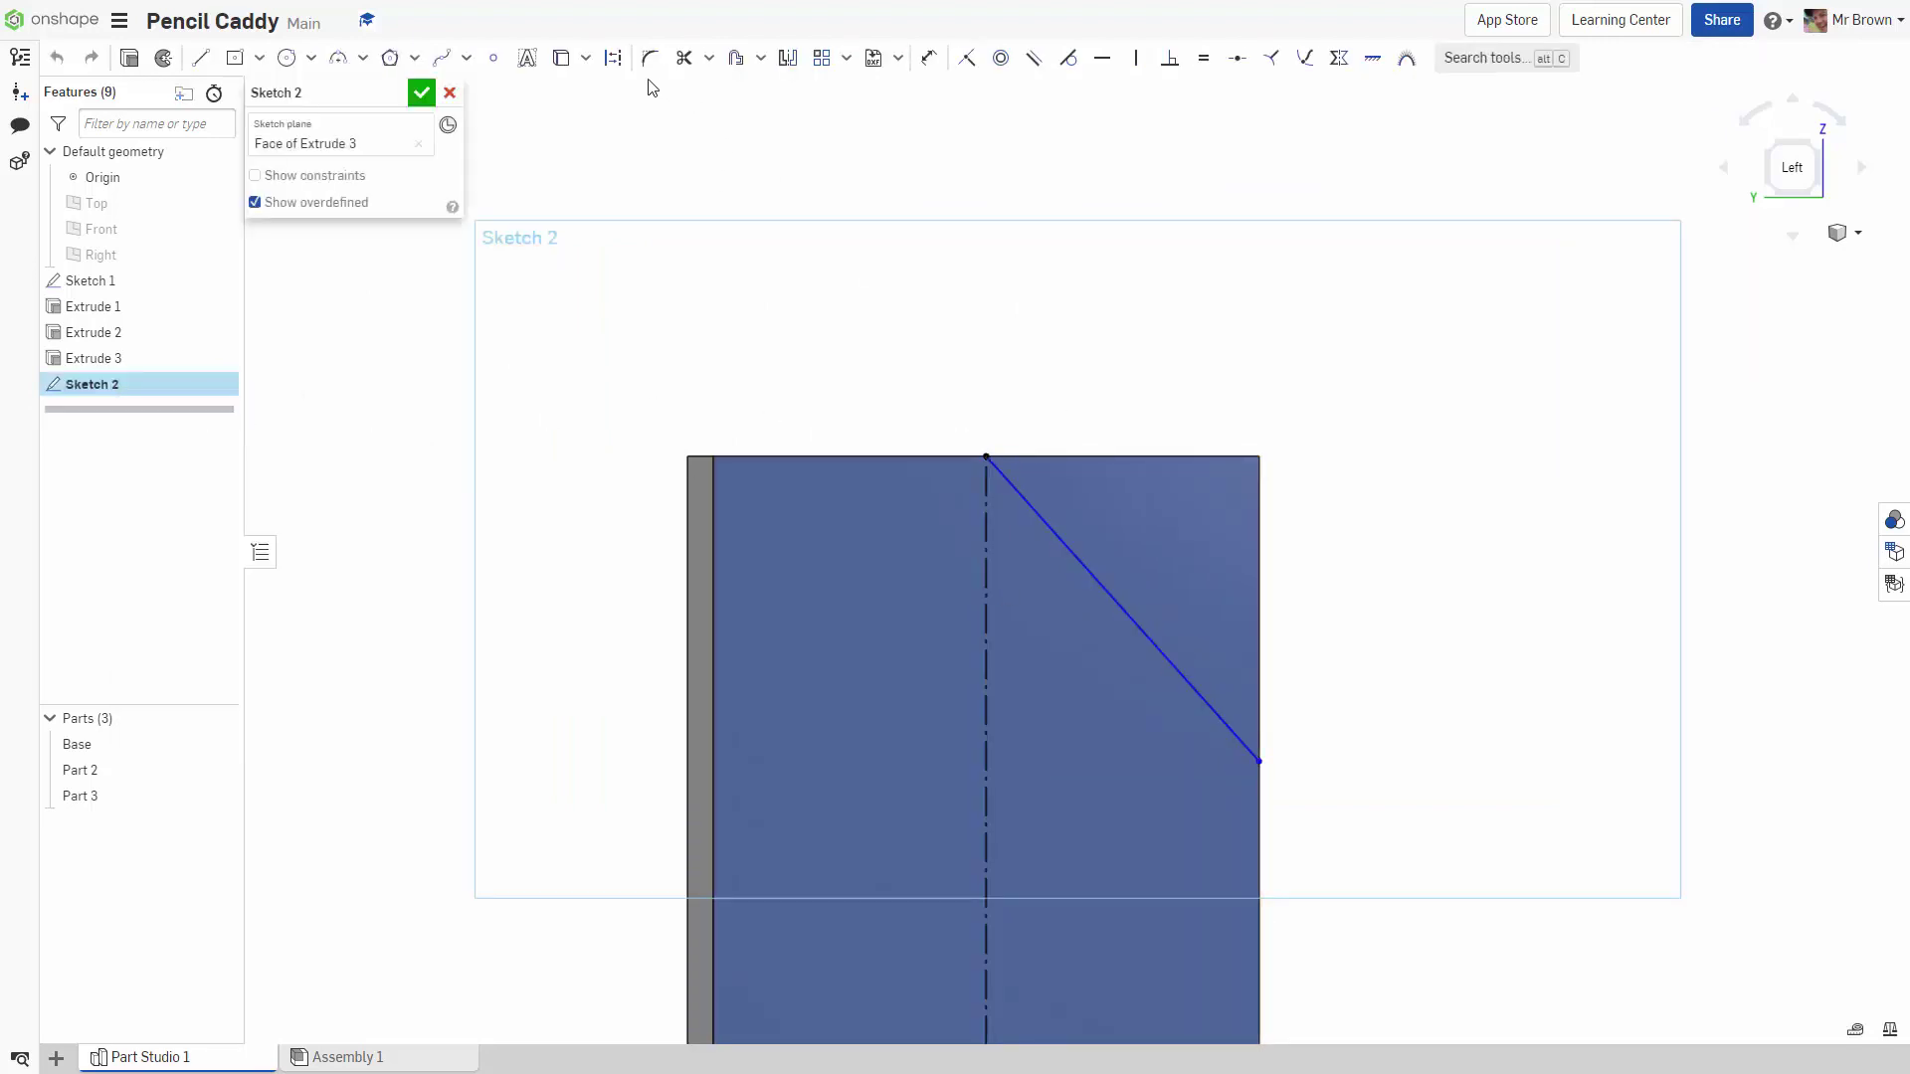
click(931, 67)
click(1067, 548)
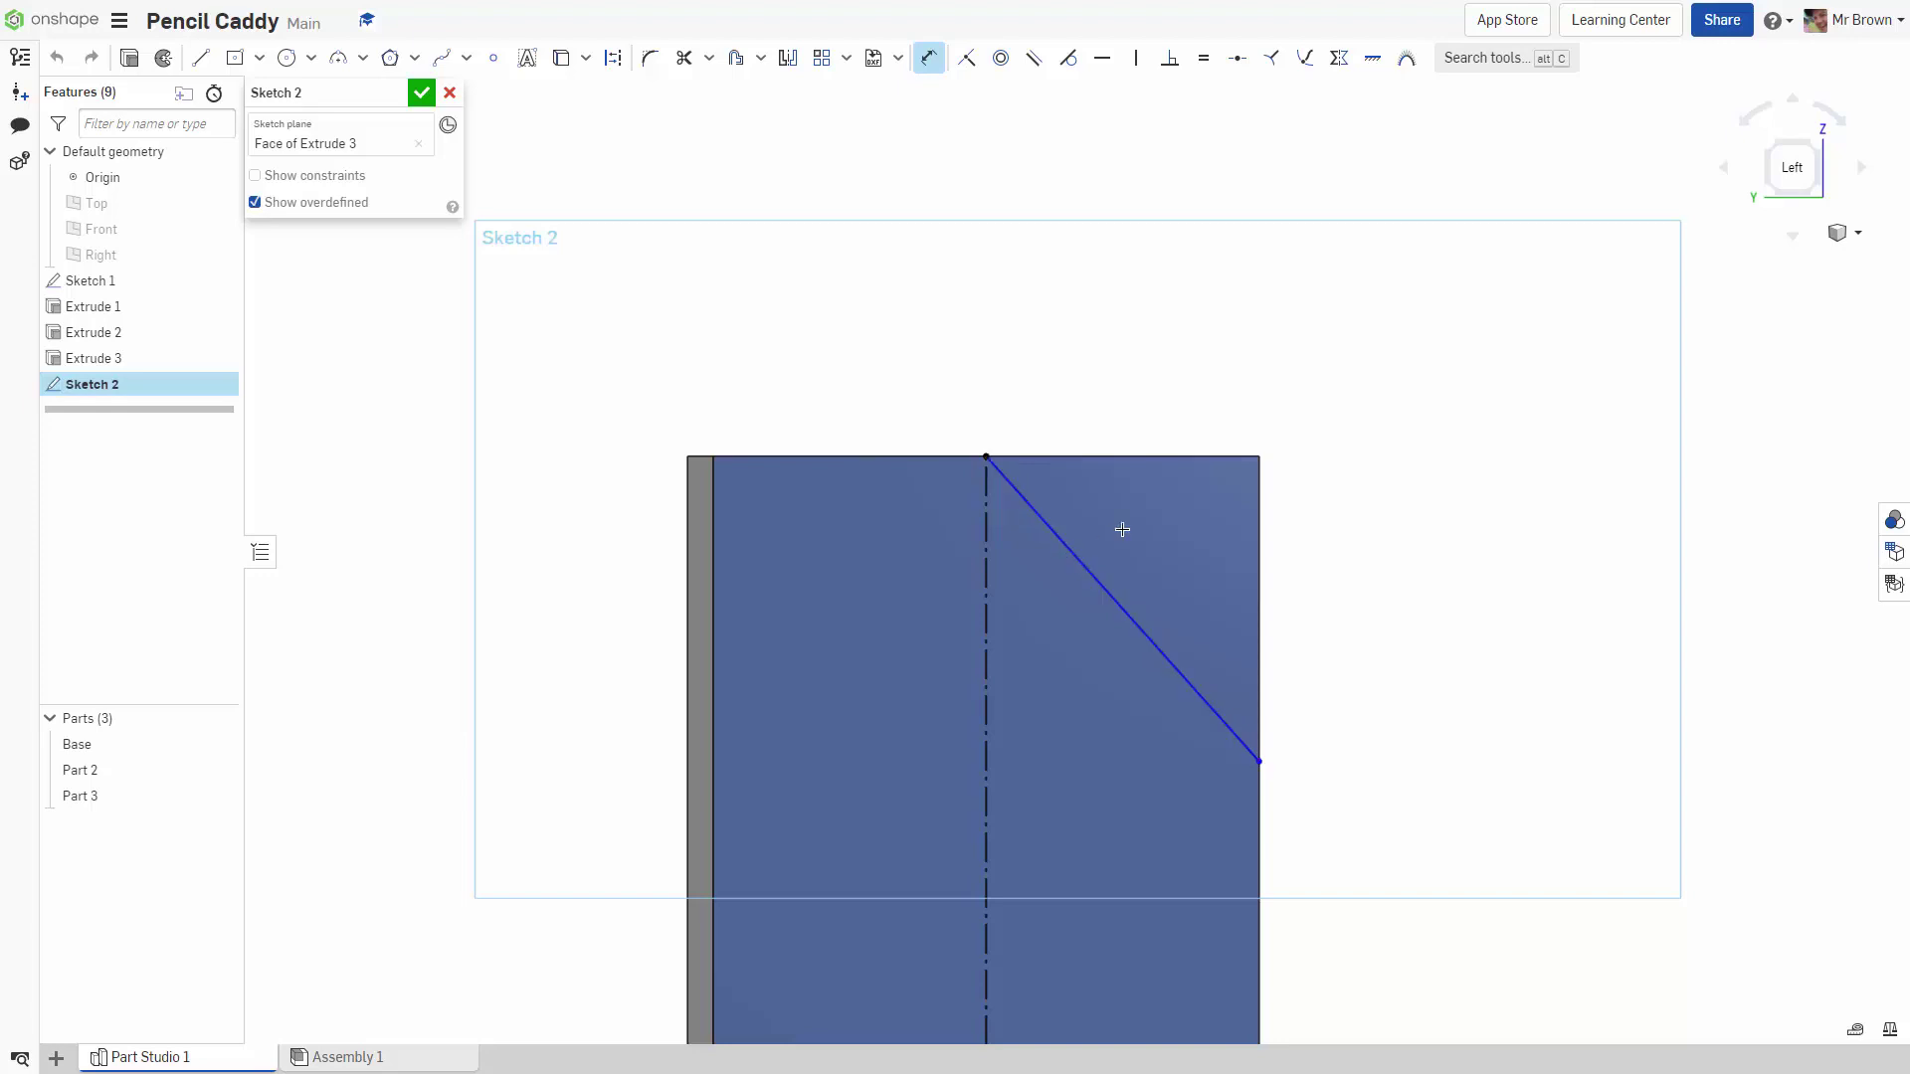
click(1118, 459)
click(1461, 661)
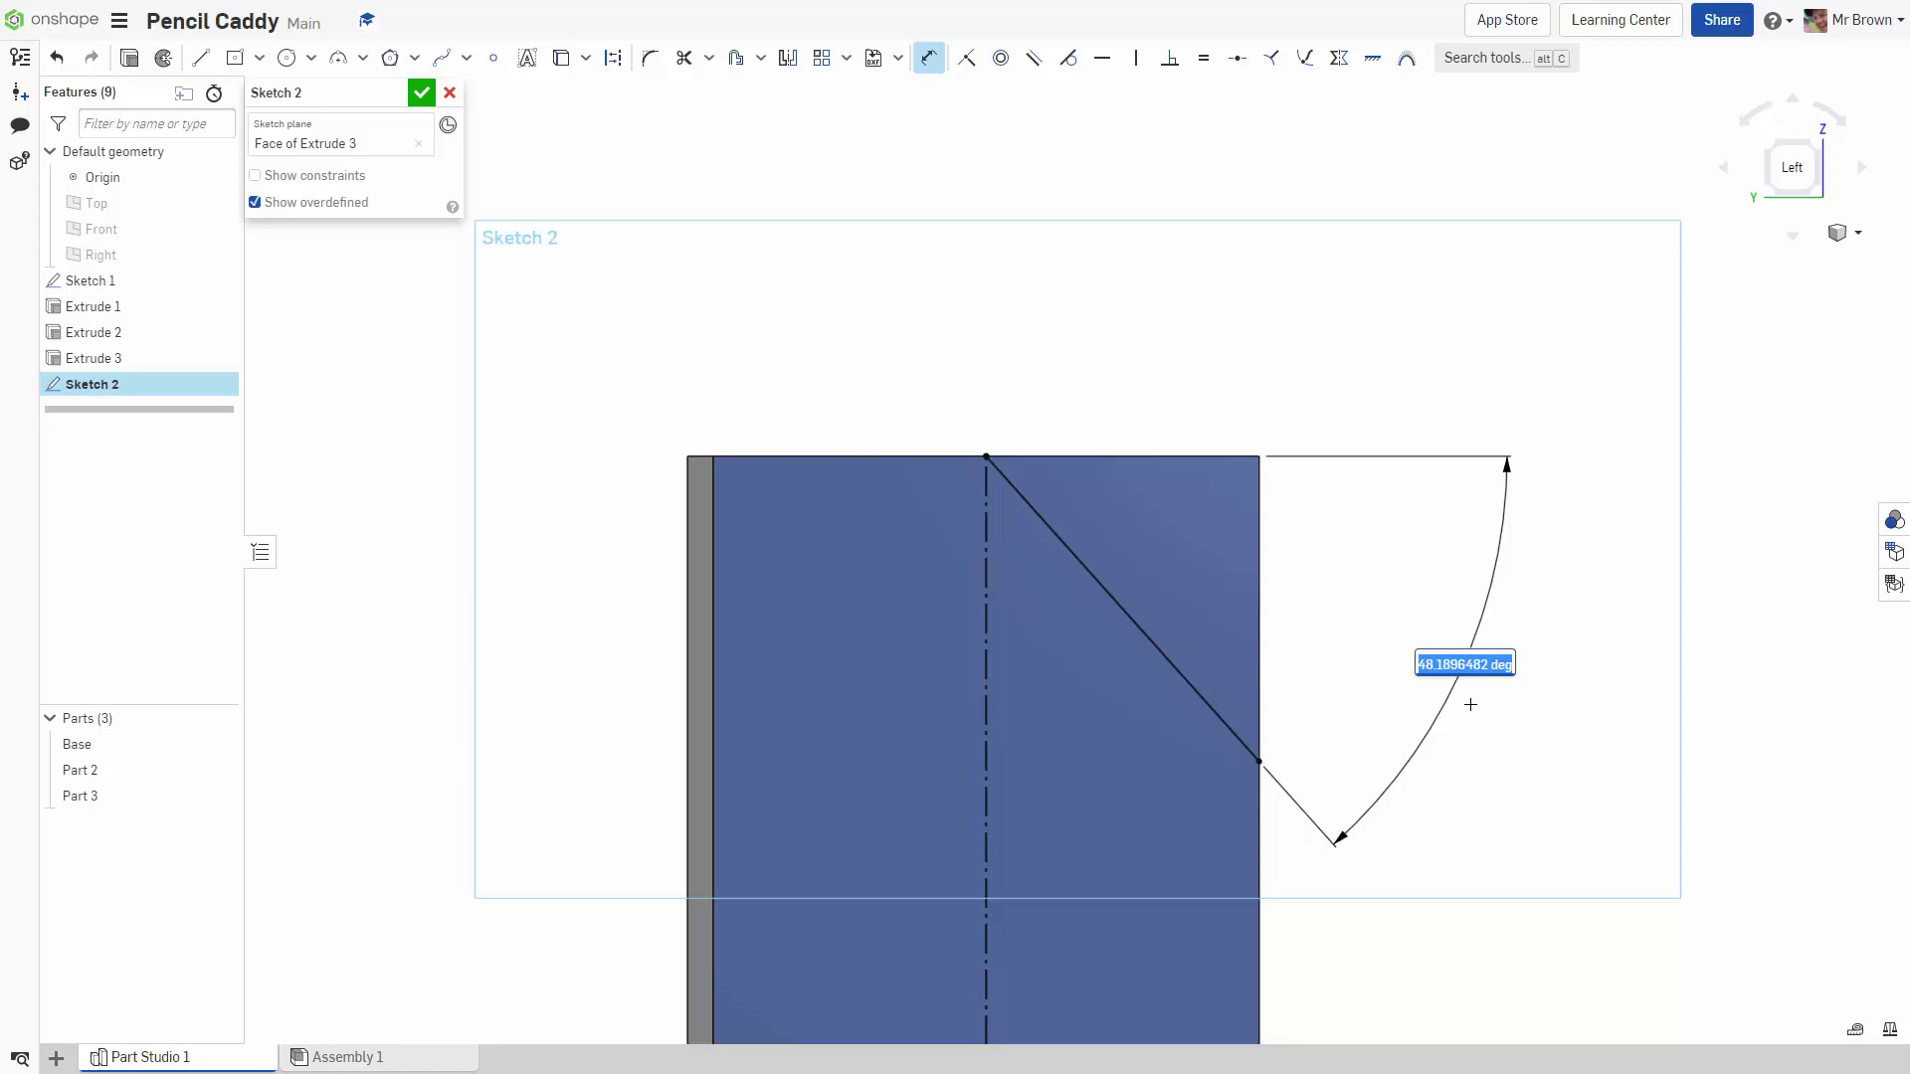
text(45)
key(Return)
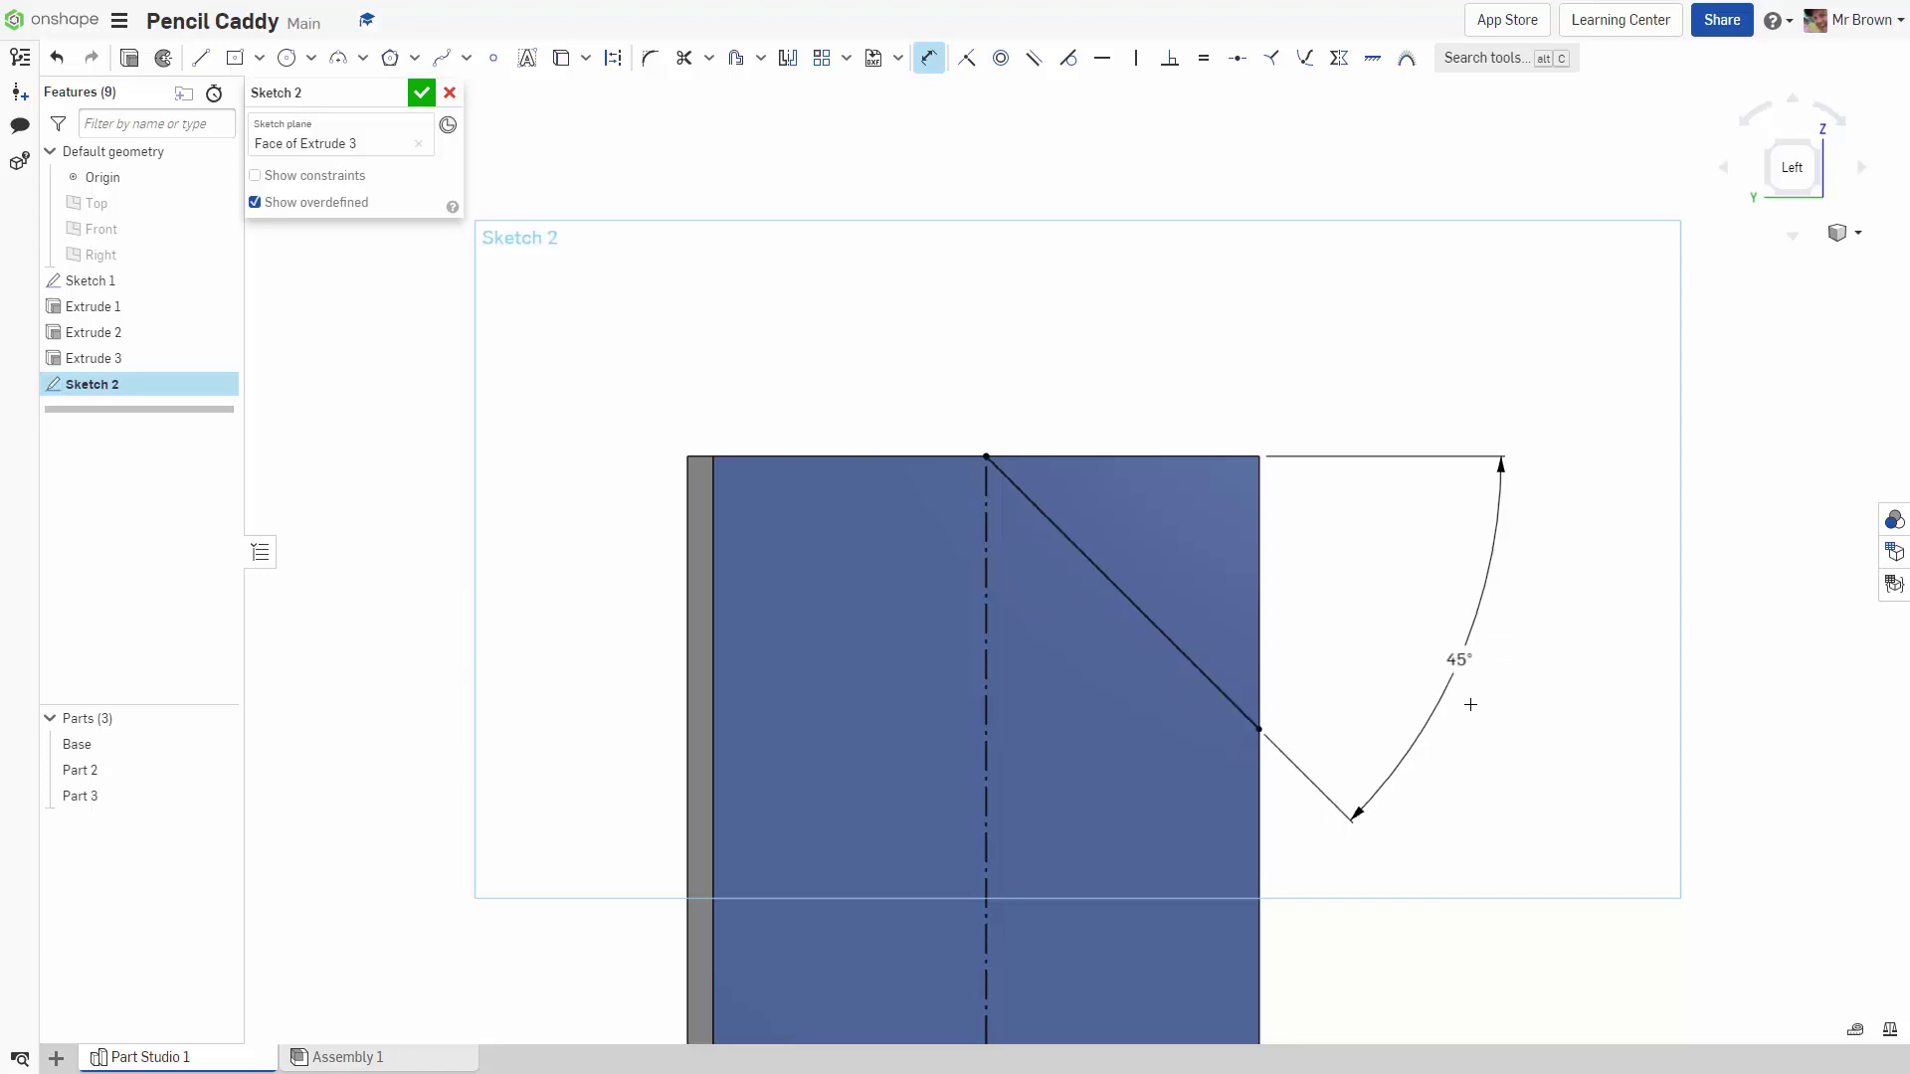
scroll(1167, 464, down, 3)
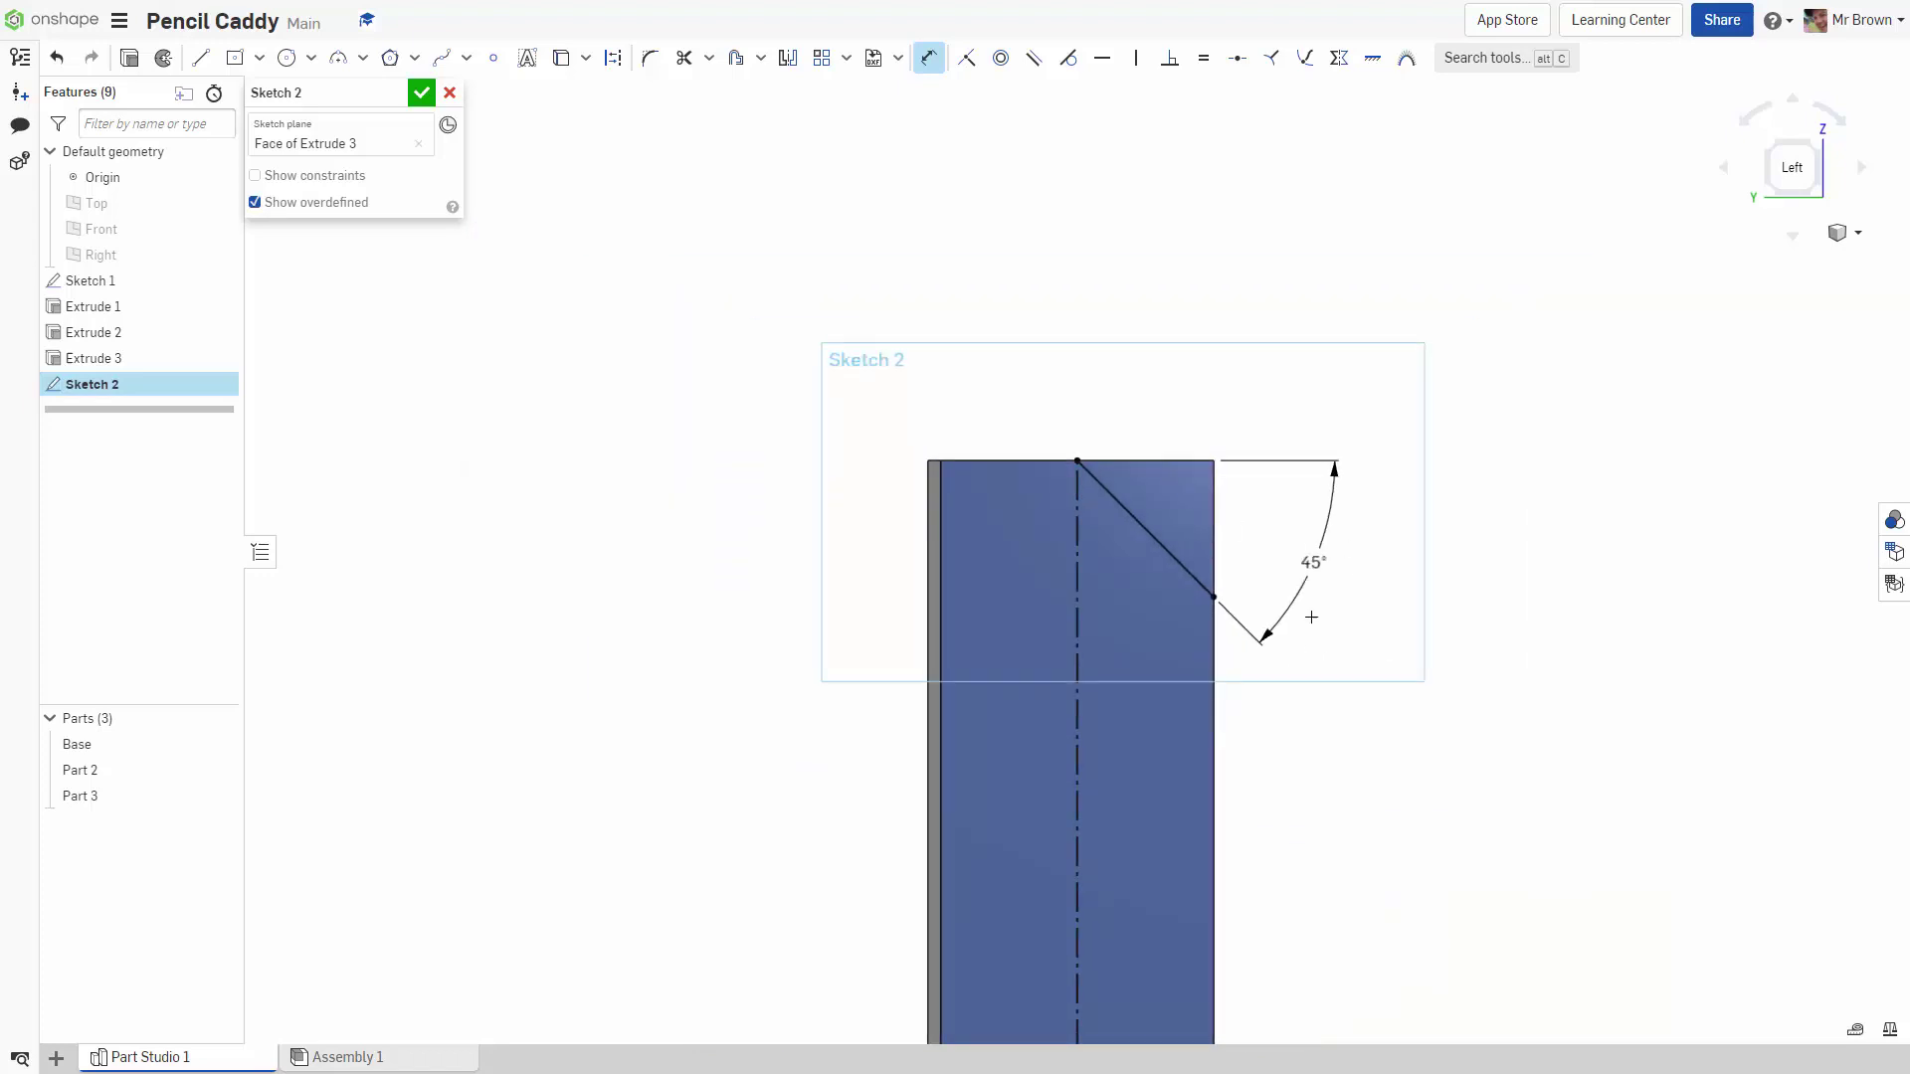
click(420, 94)
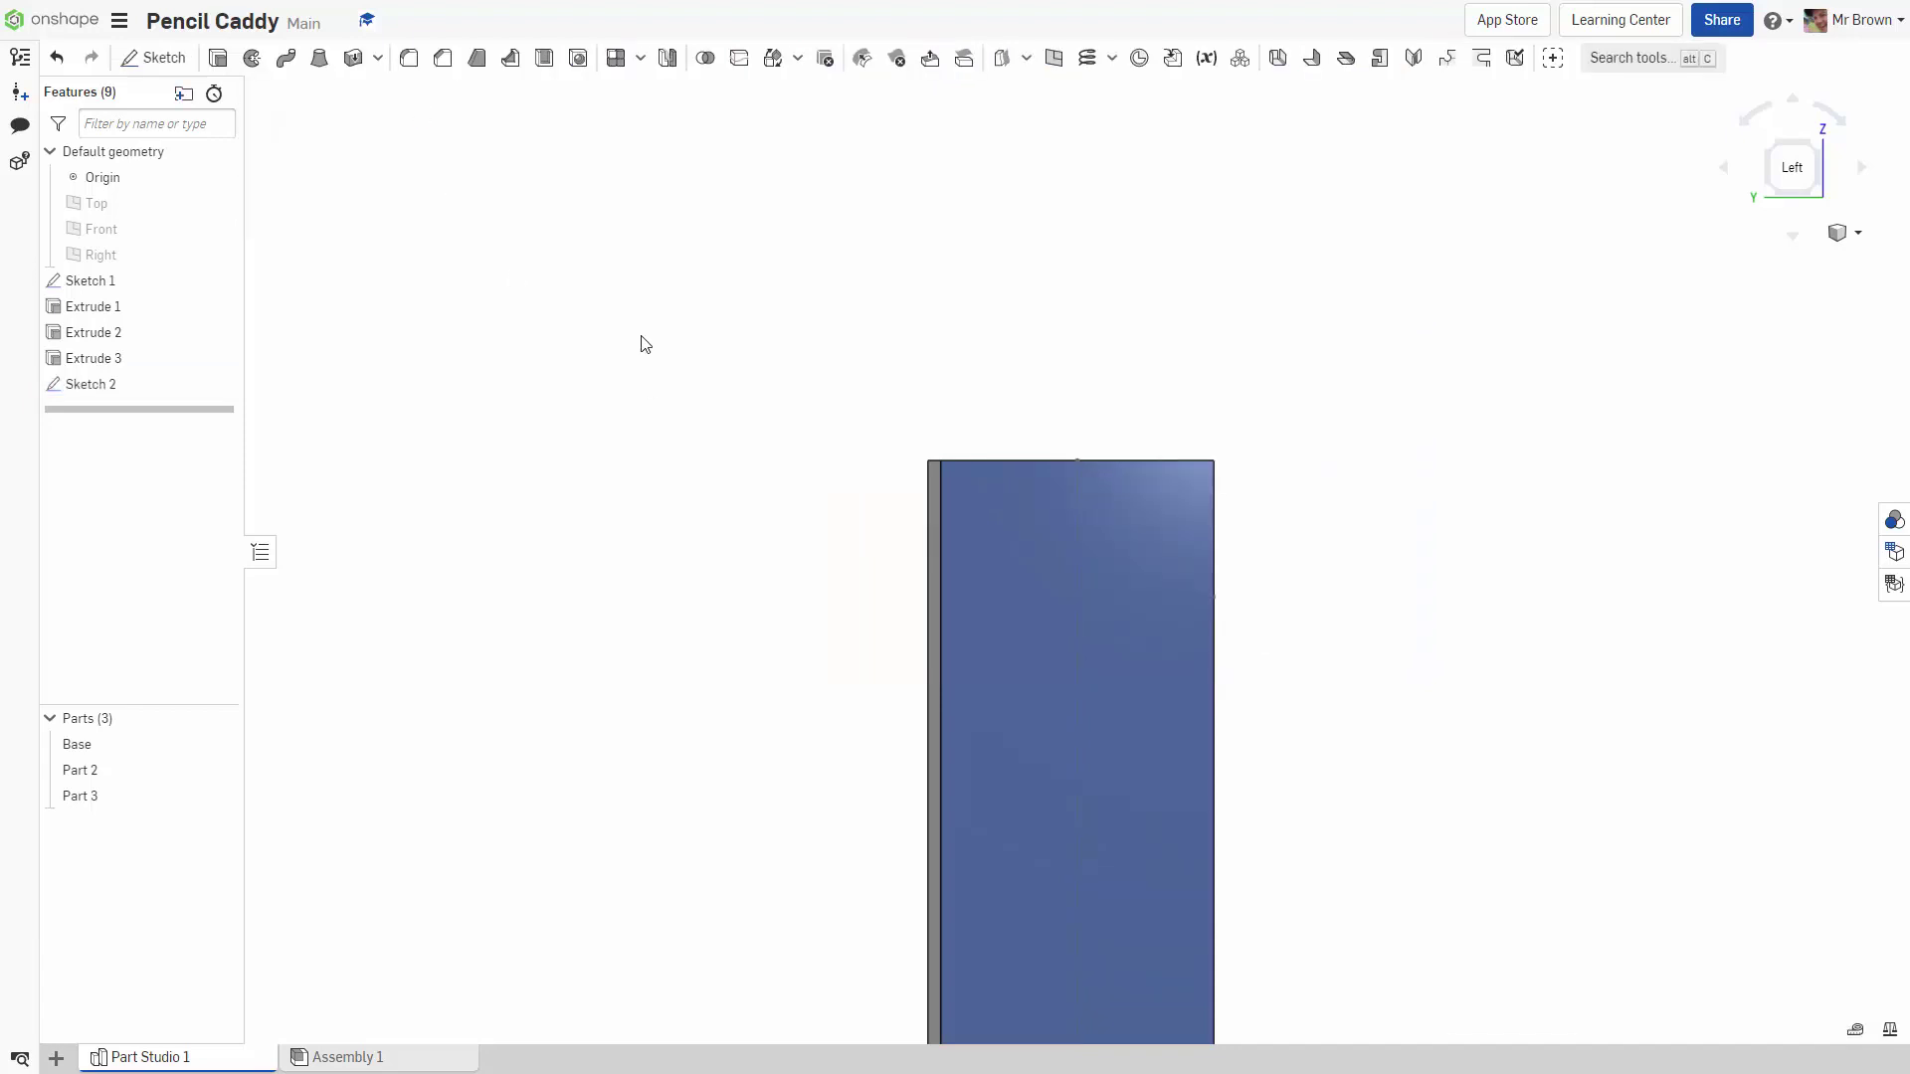
Cut away the triangular corner region of Sketch 2 with a Remove extrude, ending Up to face at the side block's inner face
right_drag(1361, 428, 1329, 469)
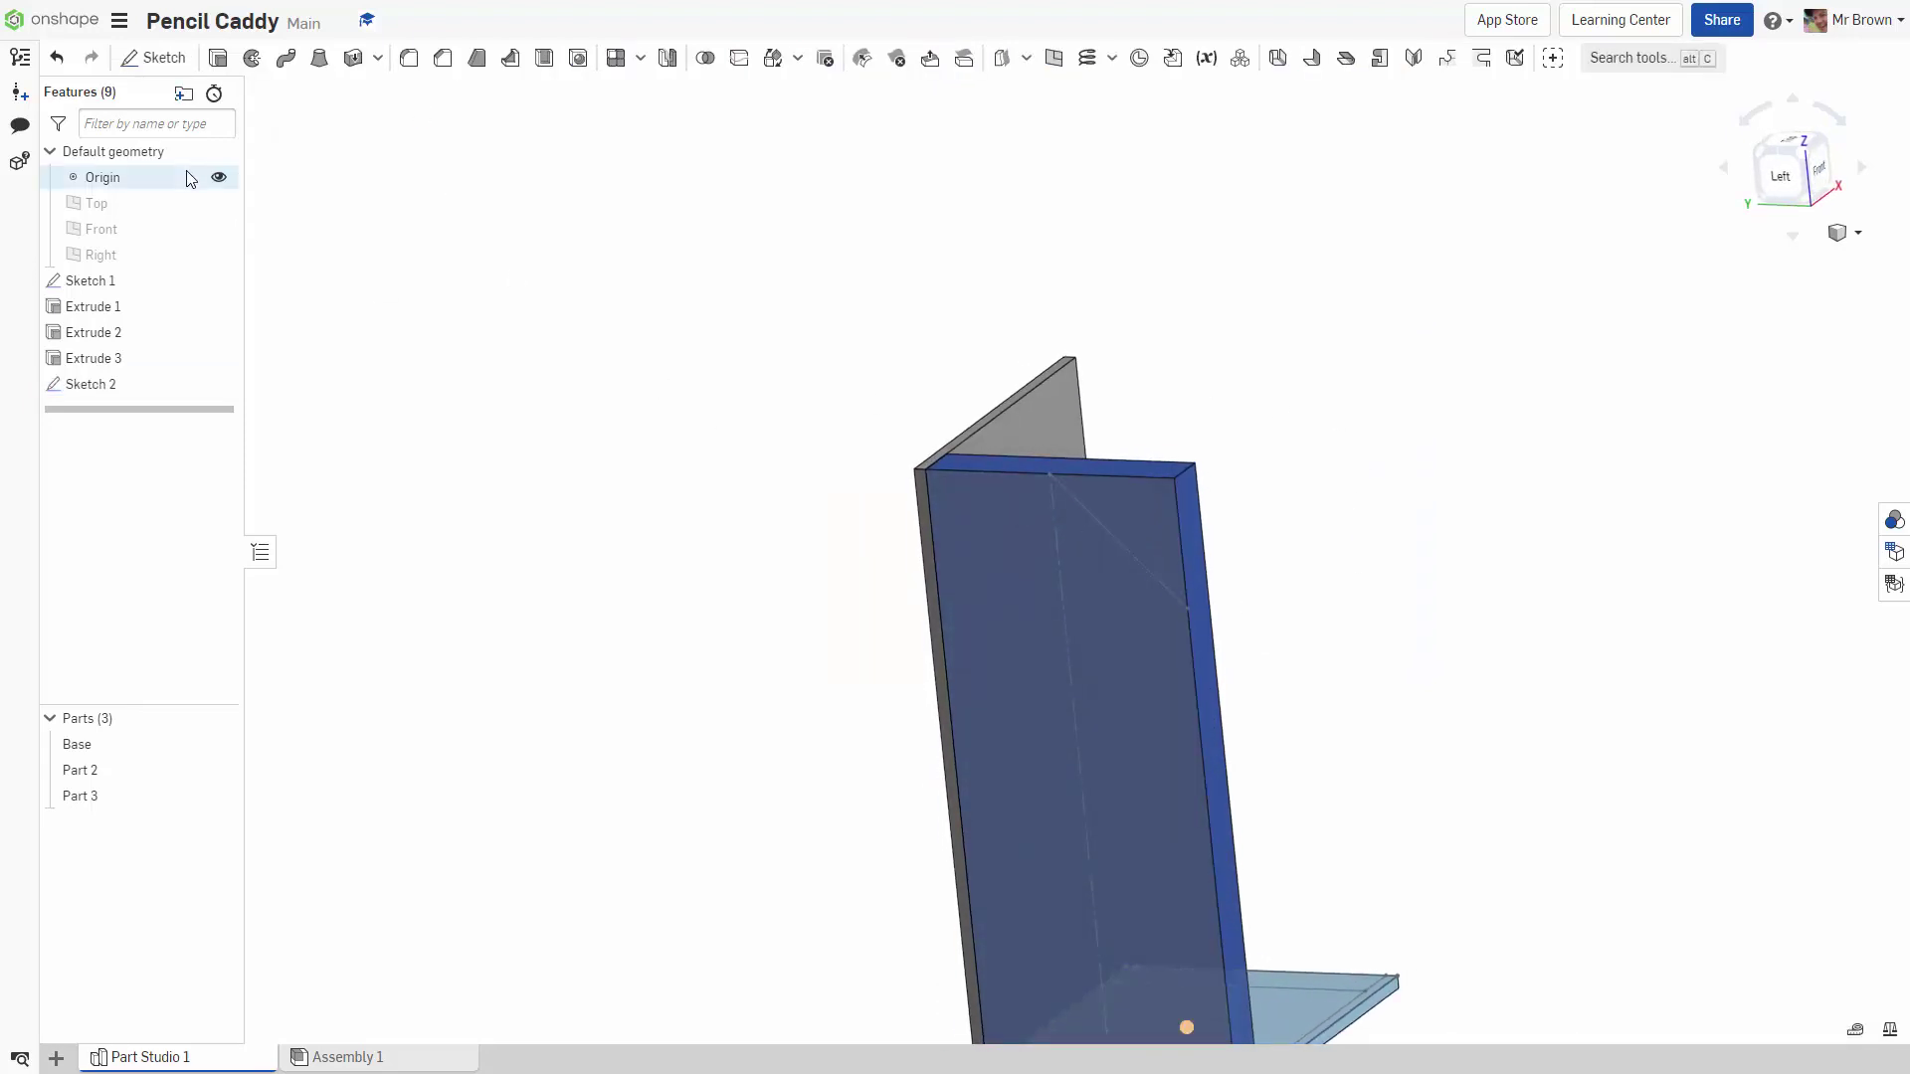
click(217, 62)
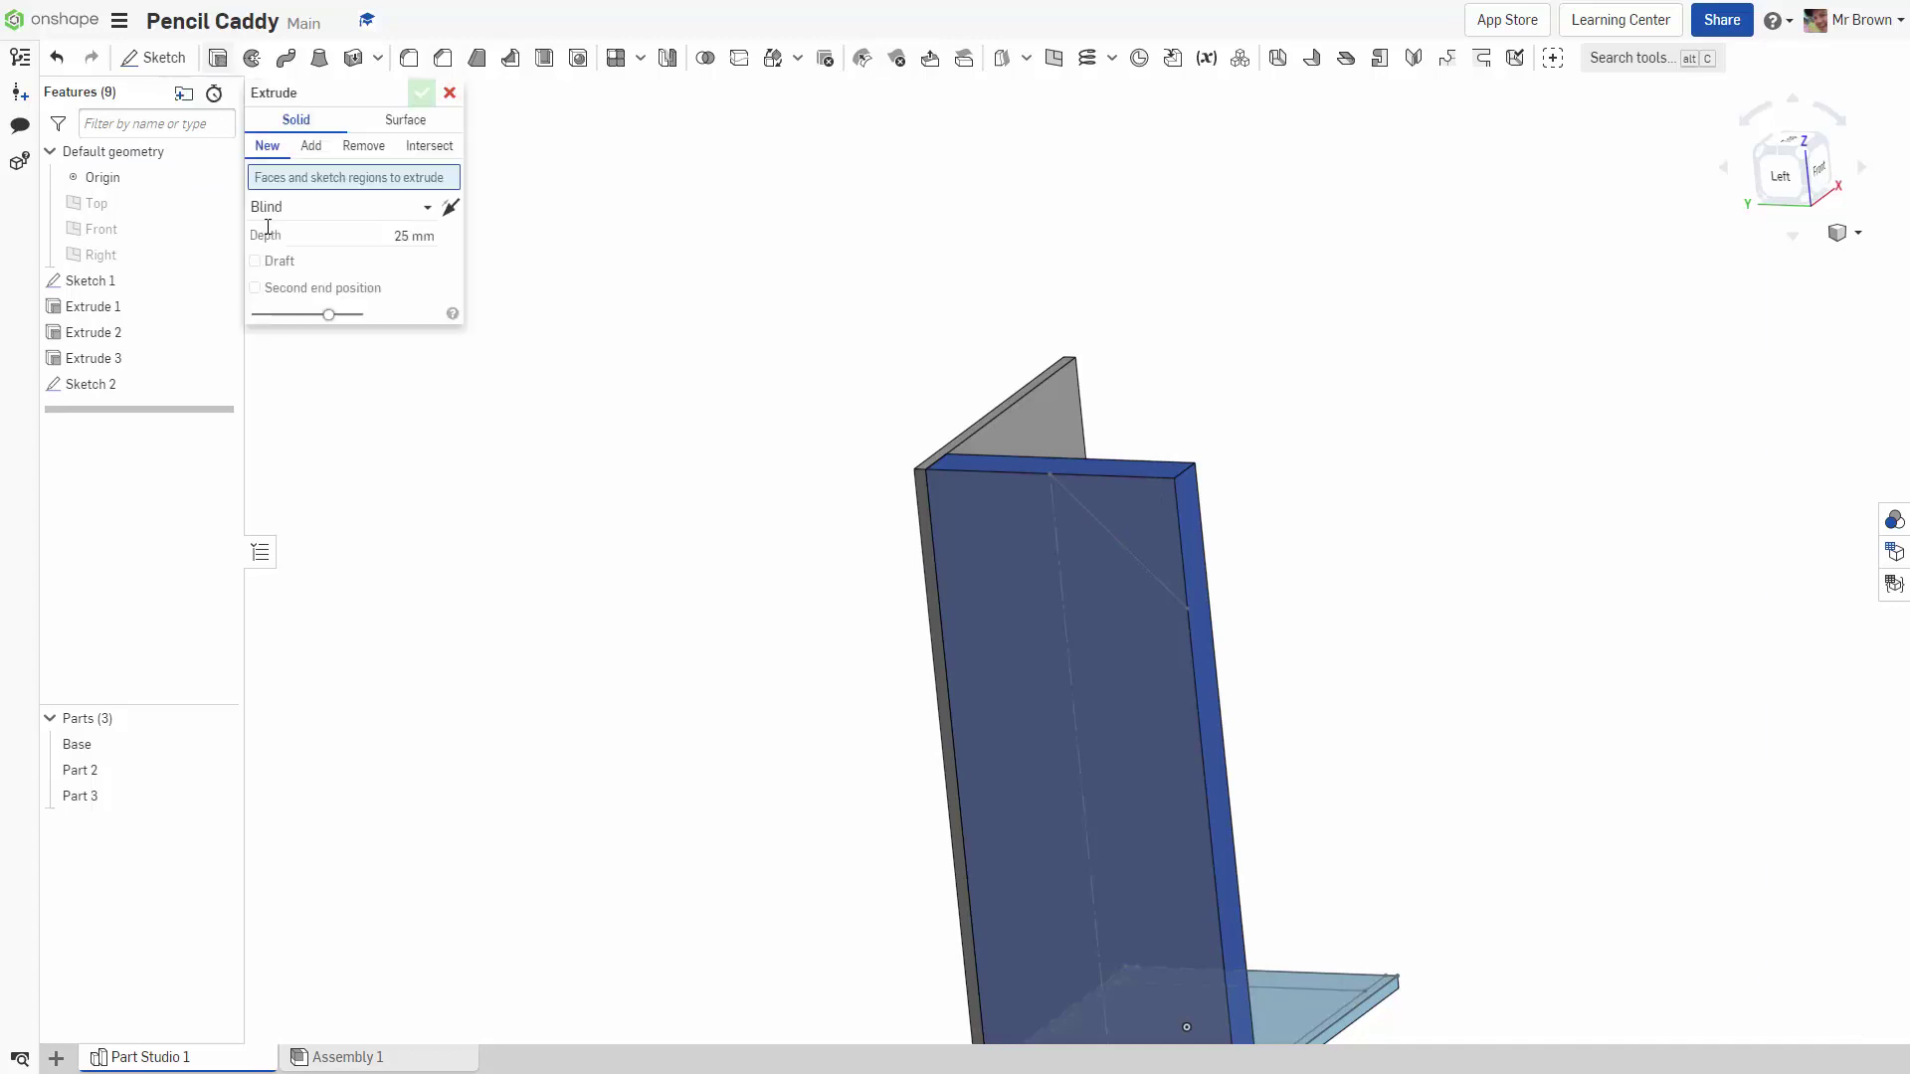
click(1152, 529)
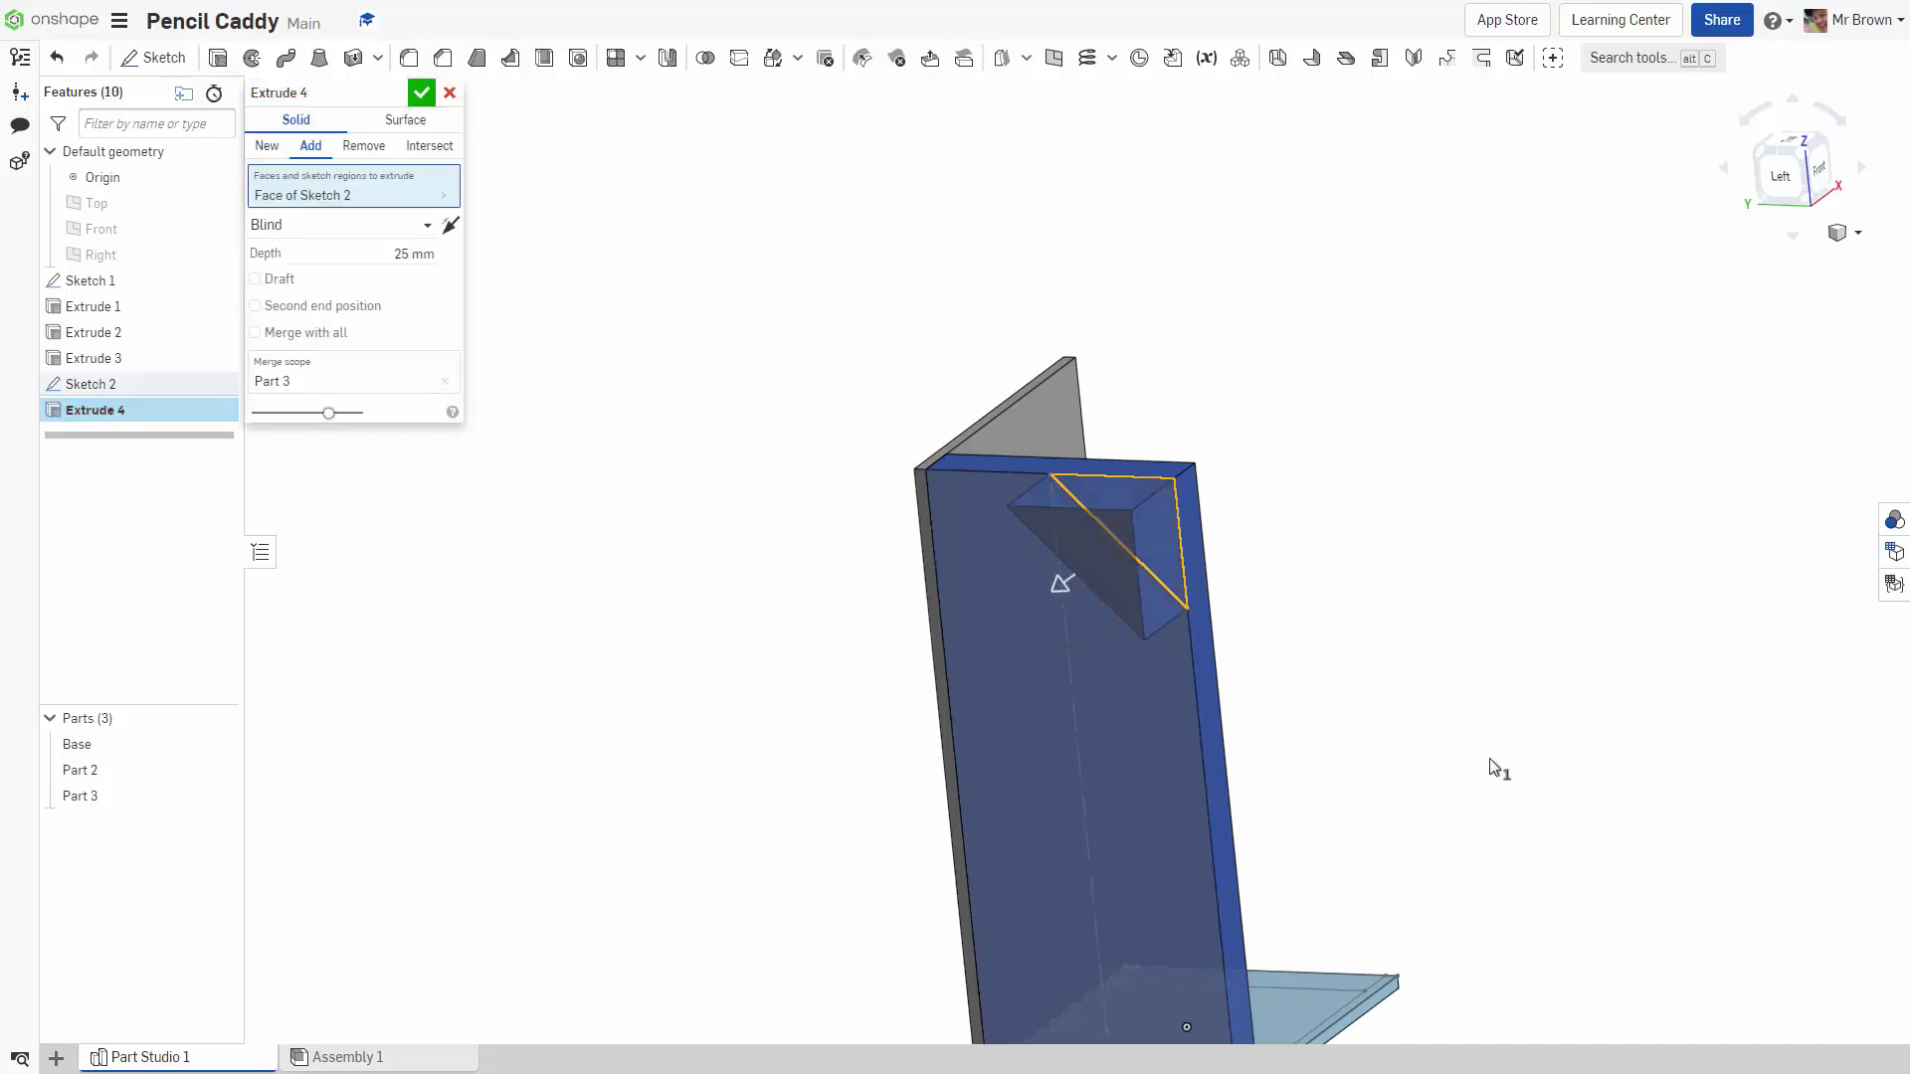
click(365, 149)
right_drag(1598, 509, 1441, 584)
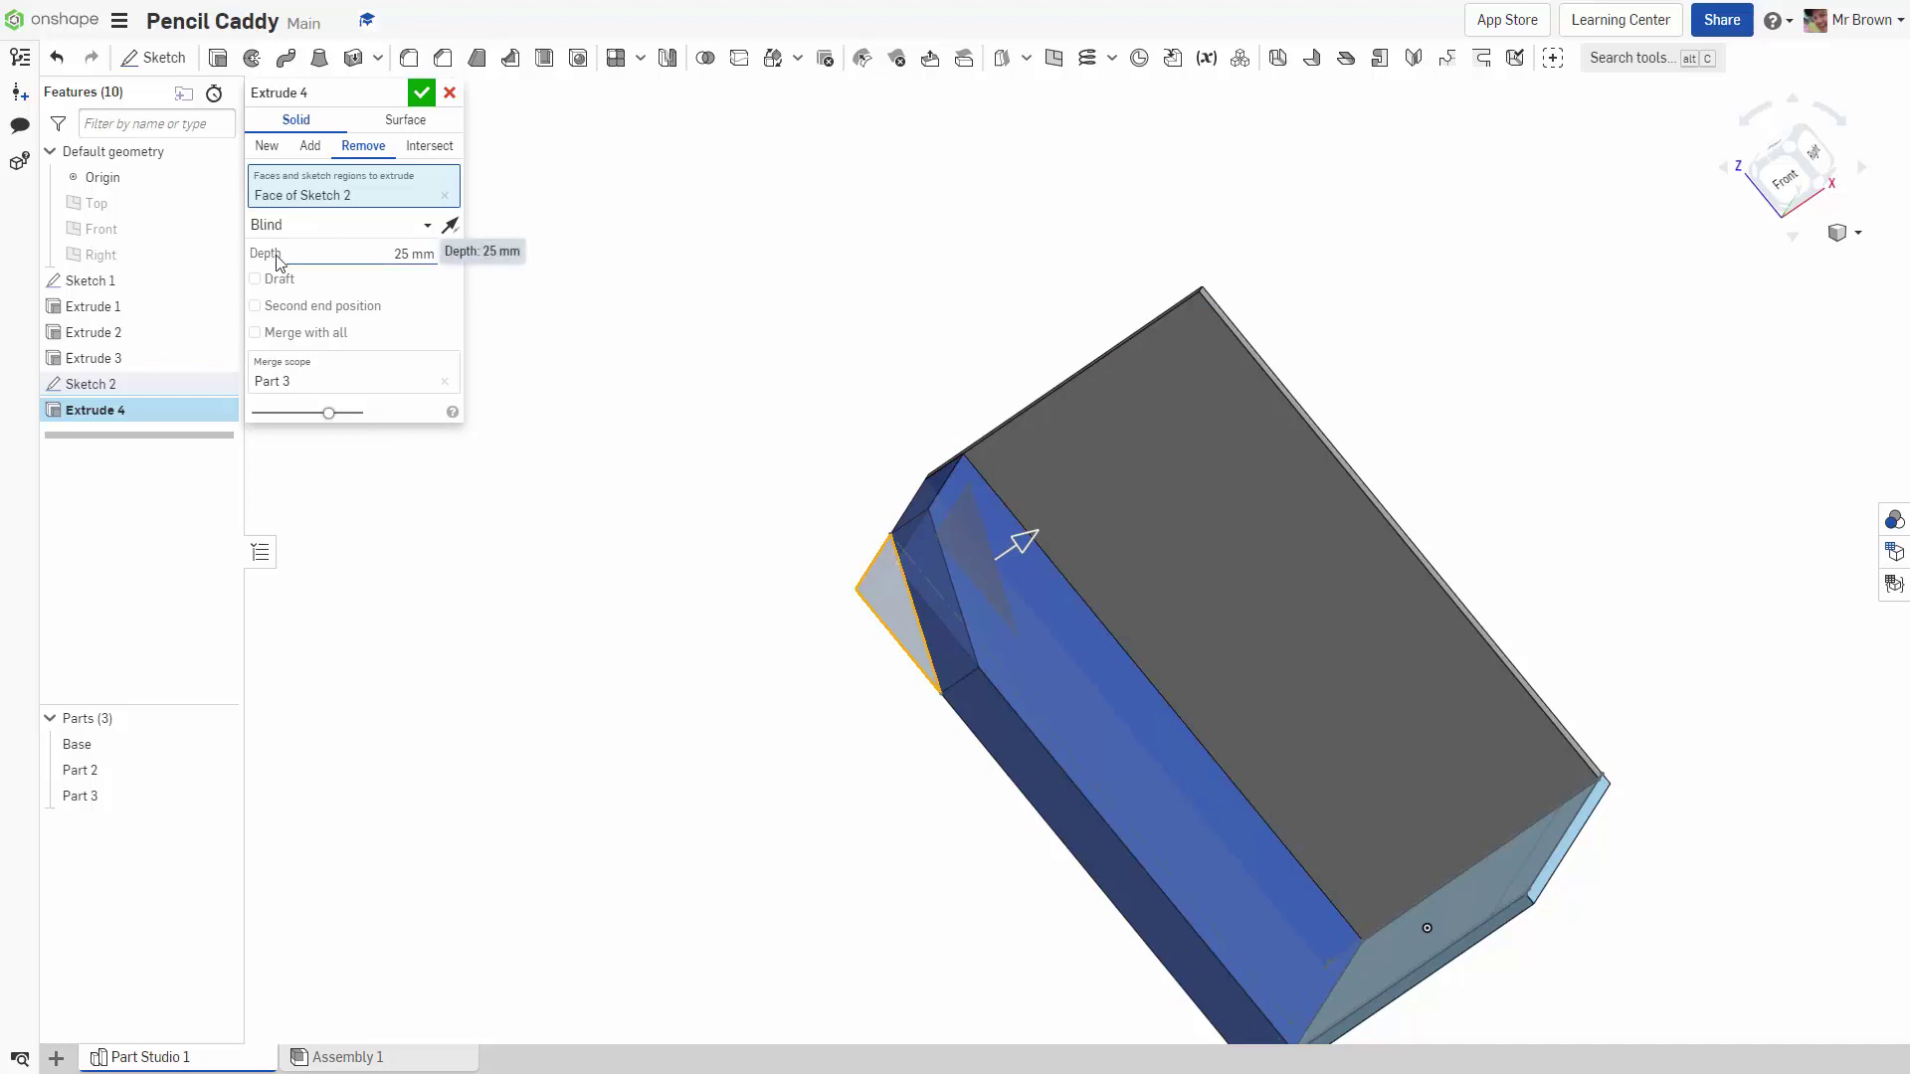
click(427, 226)
click(396, 328)
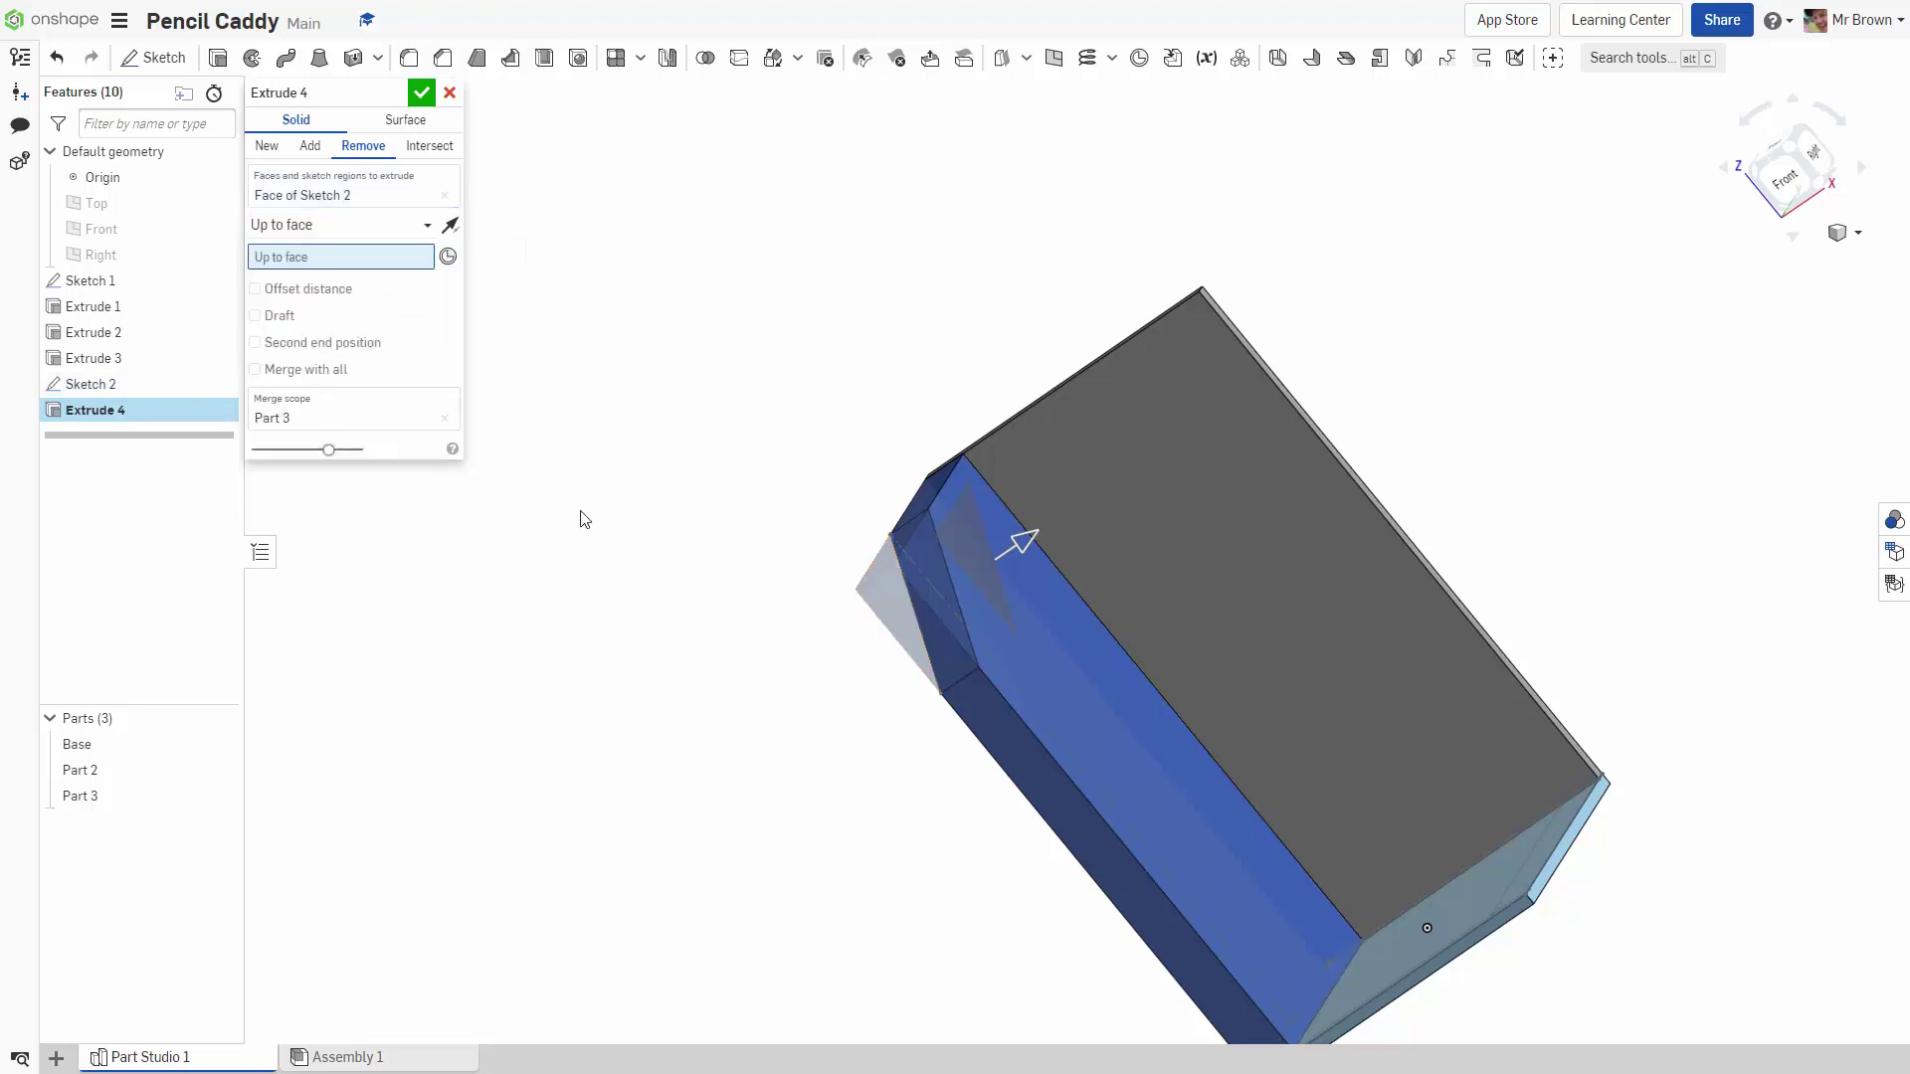
click(1025, 644)
right_drag(1650, 618, 1311, 609)
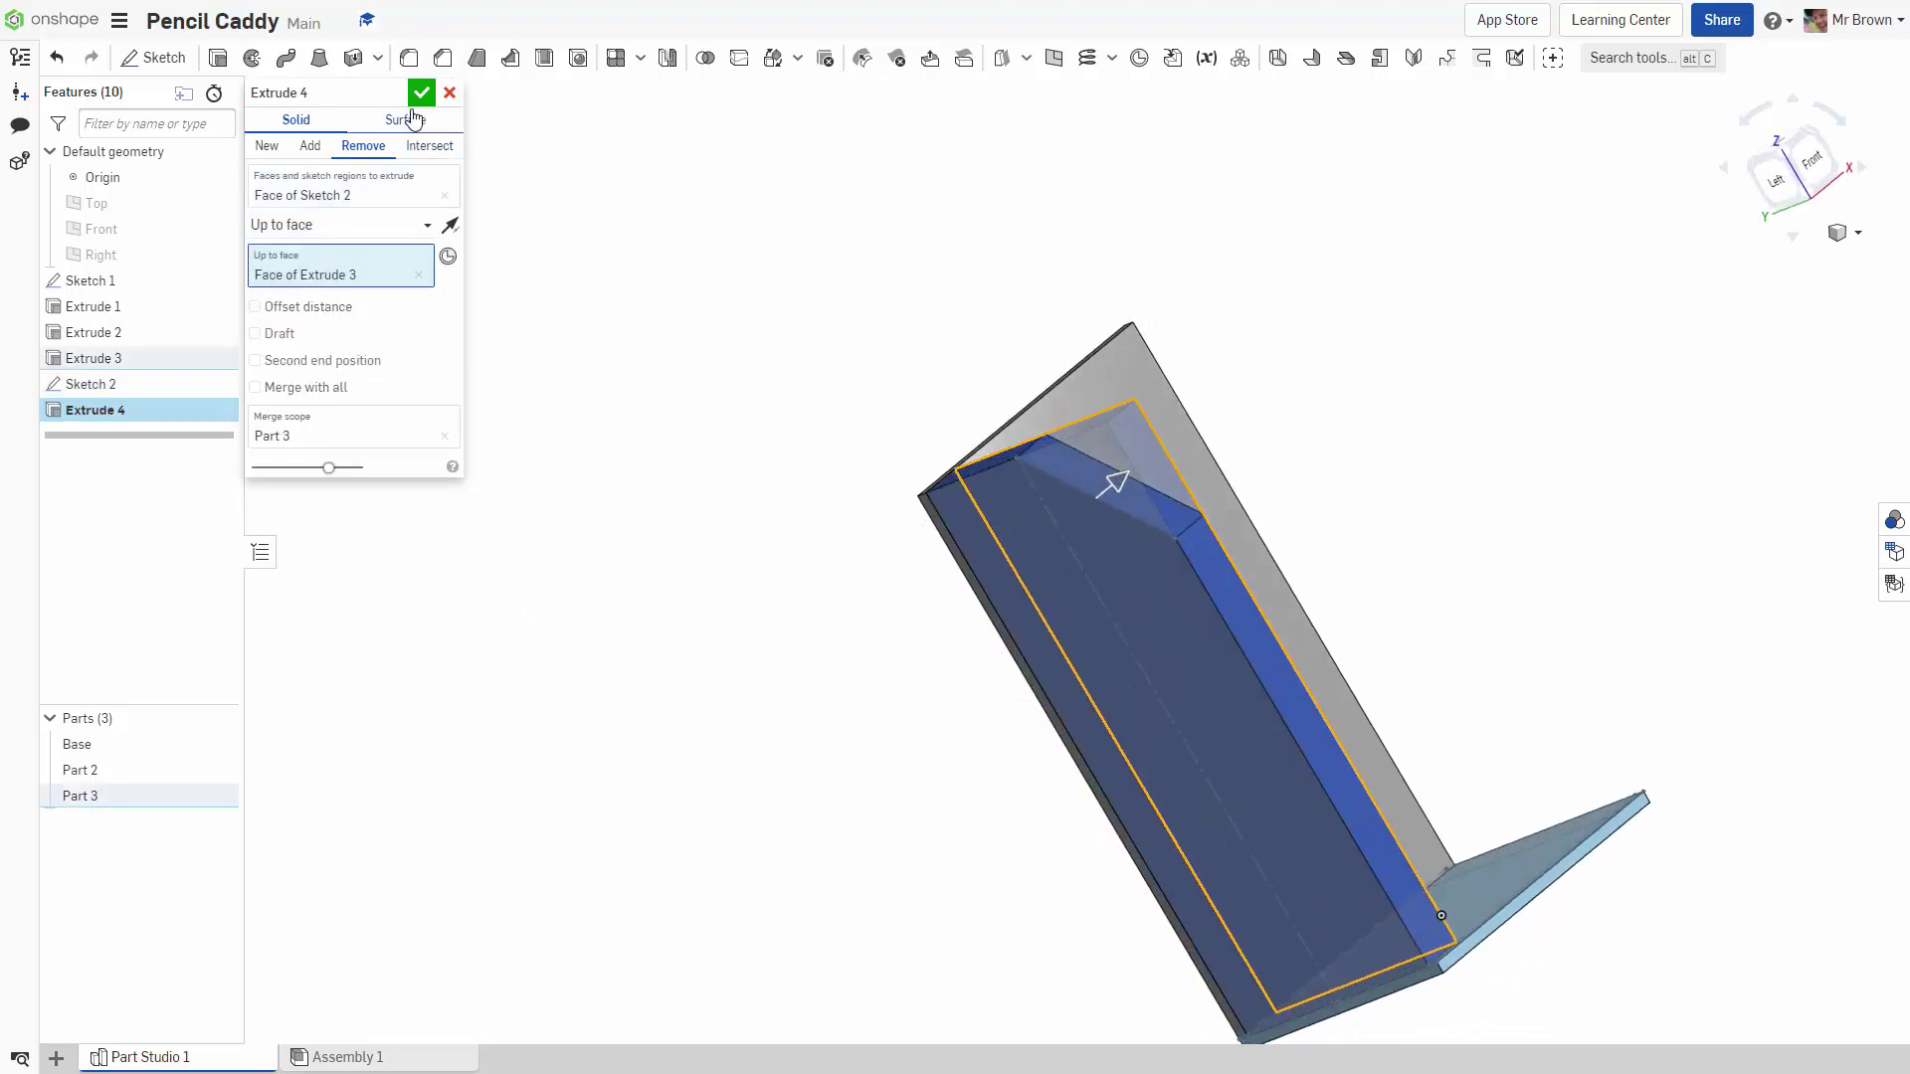
key(Return)
Rename Part 2, the rear wall, as Back
right_drag(606, 738, 713, 875)
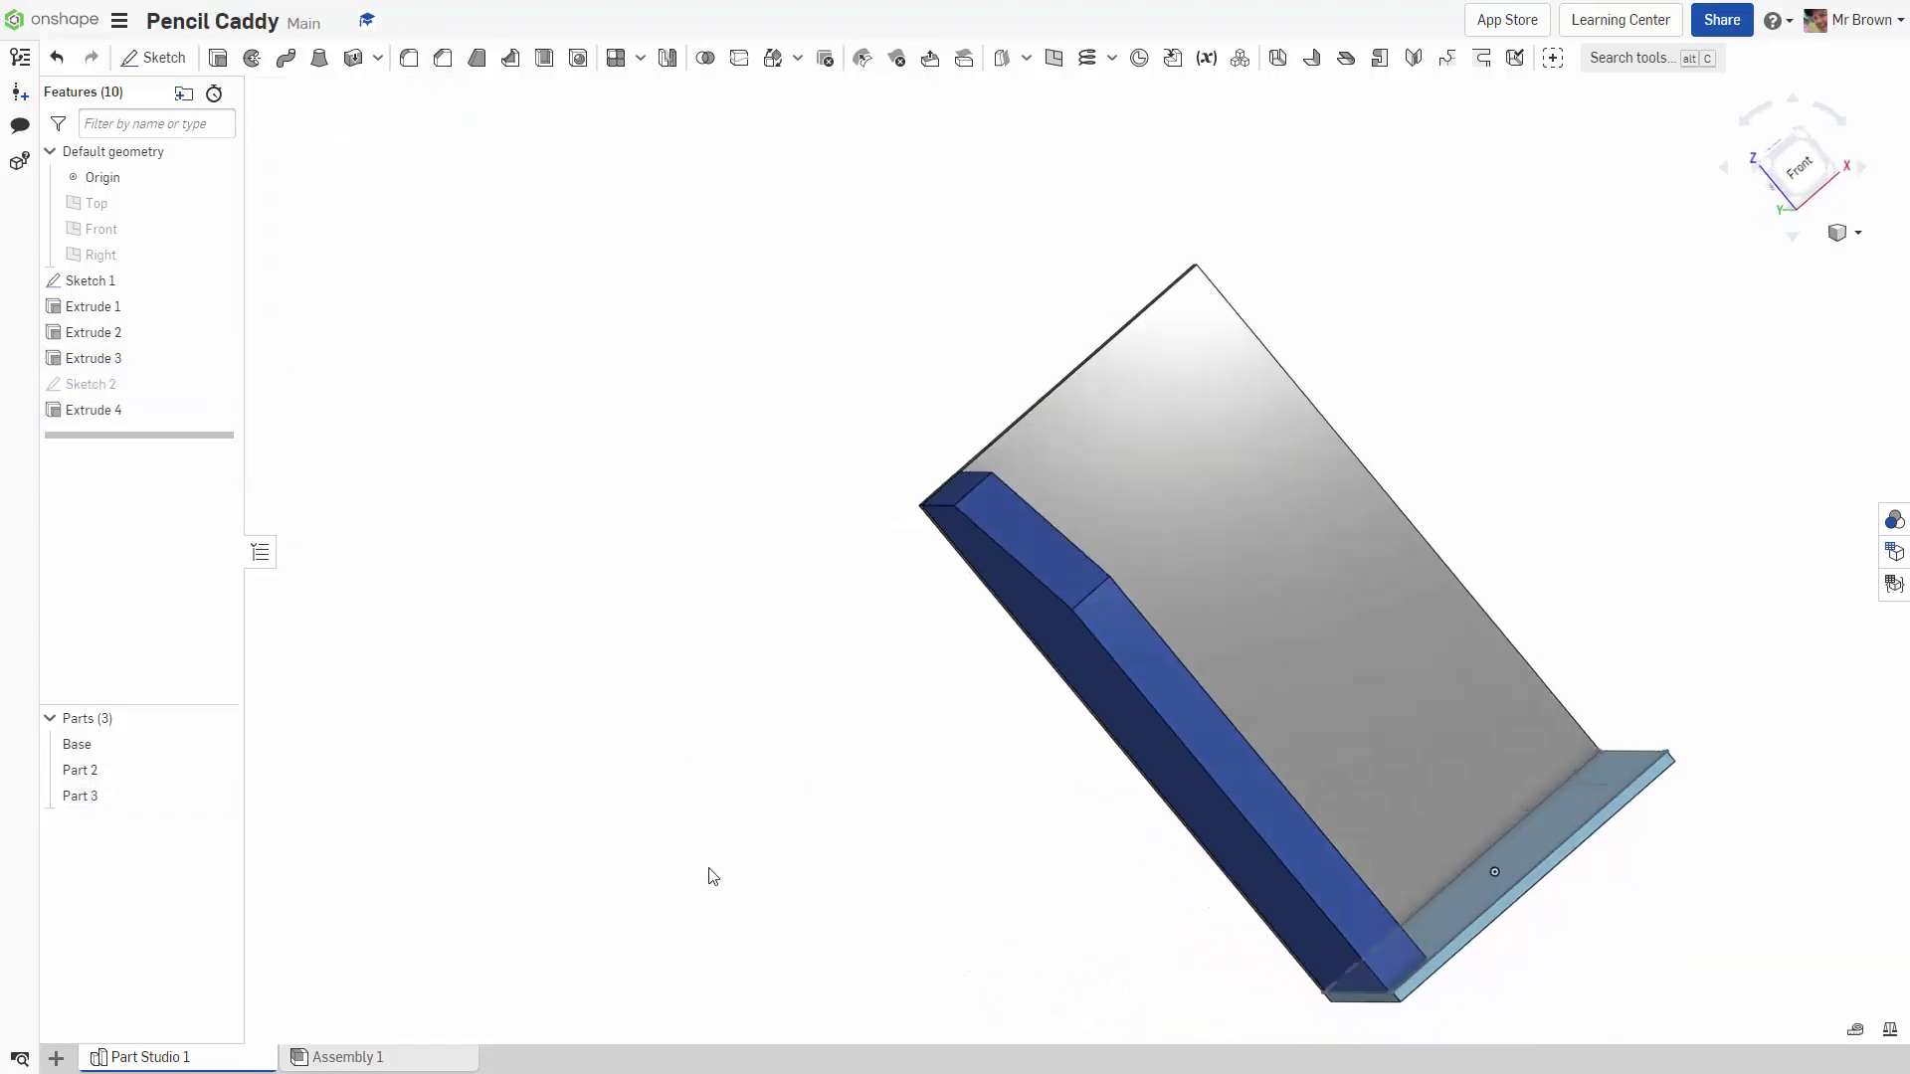
click(117, 780)
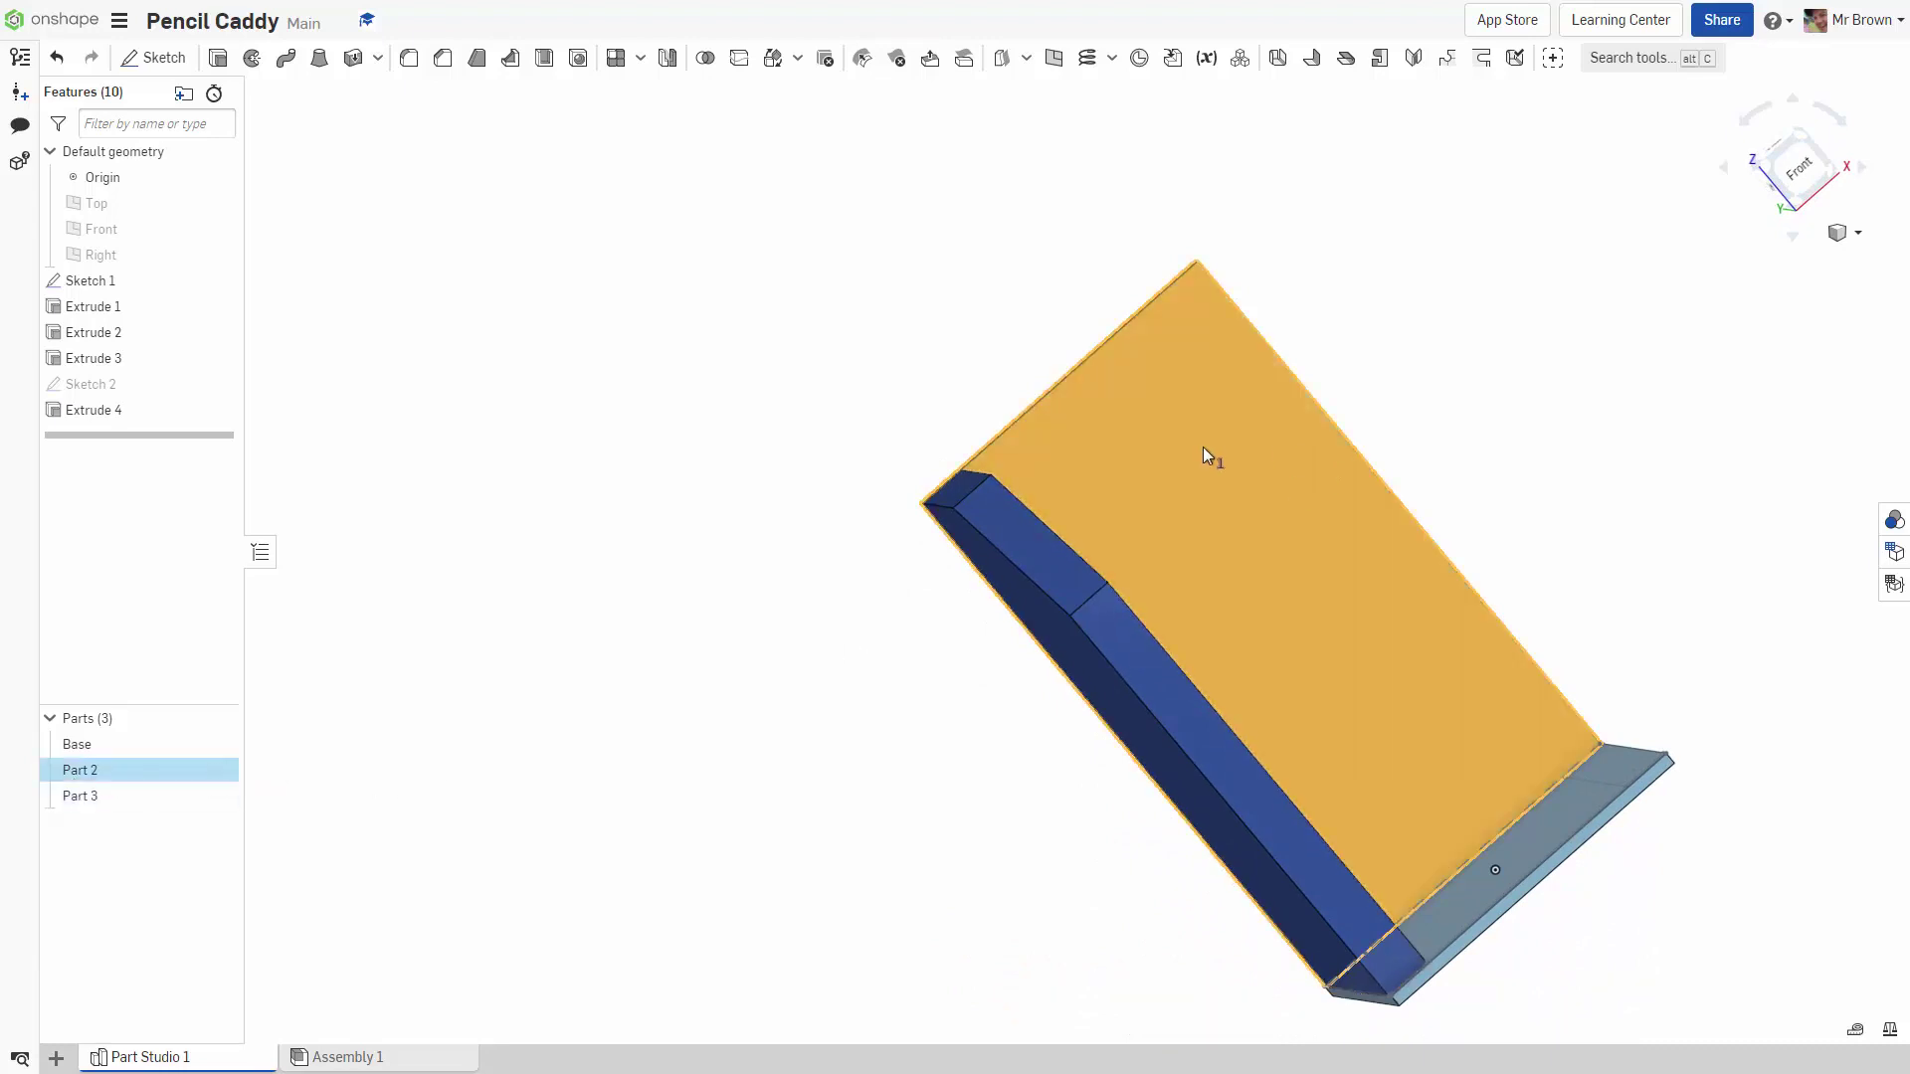
right_click(146, 776)
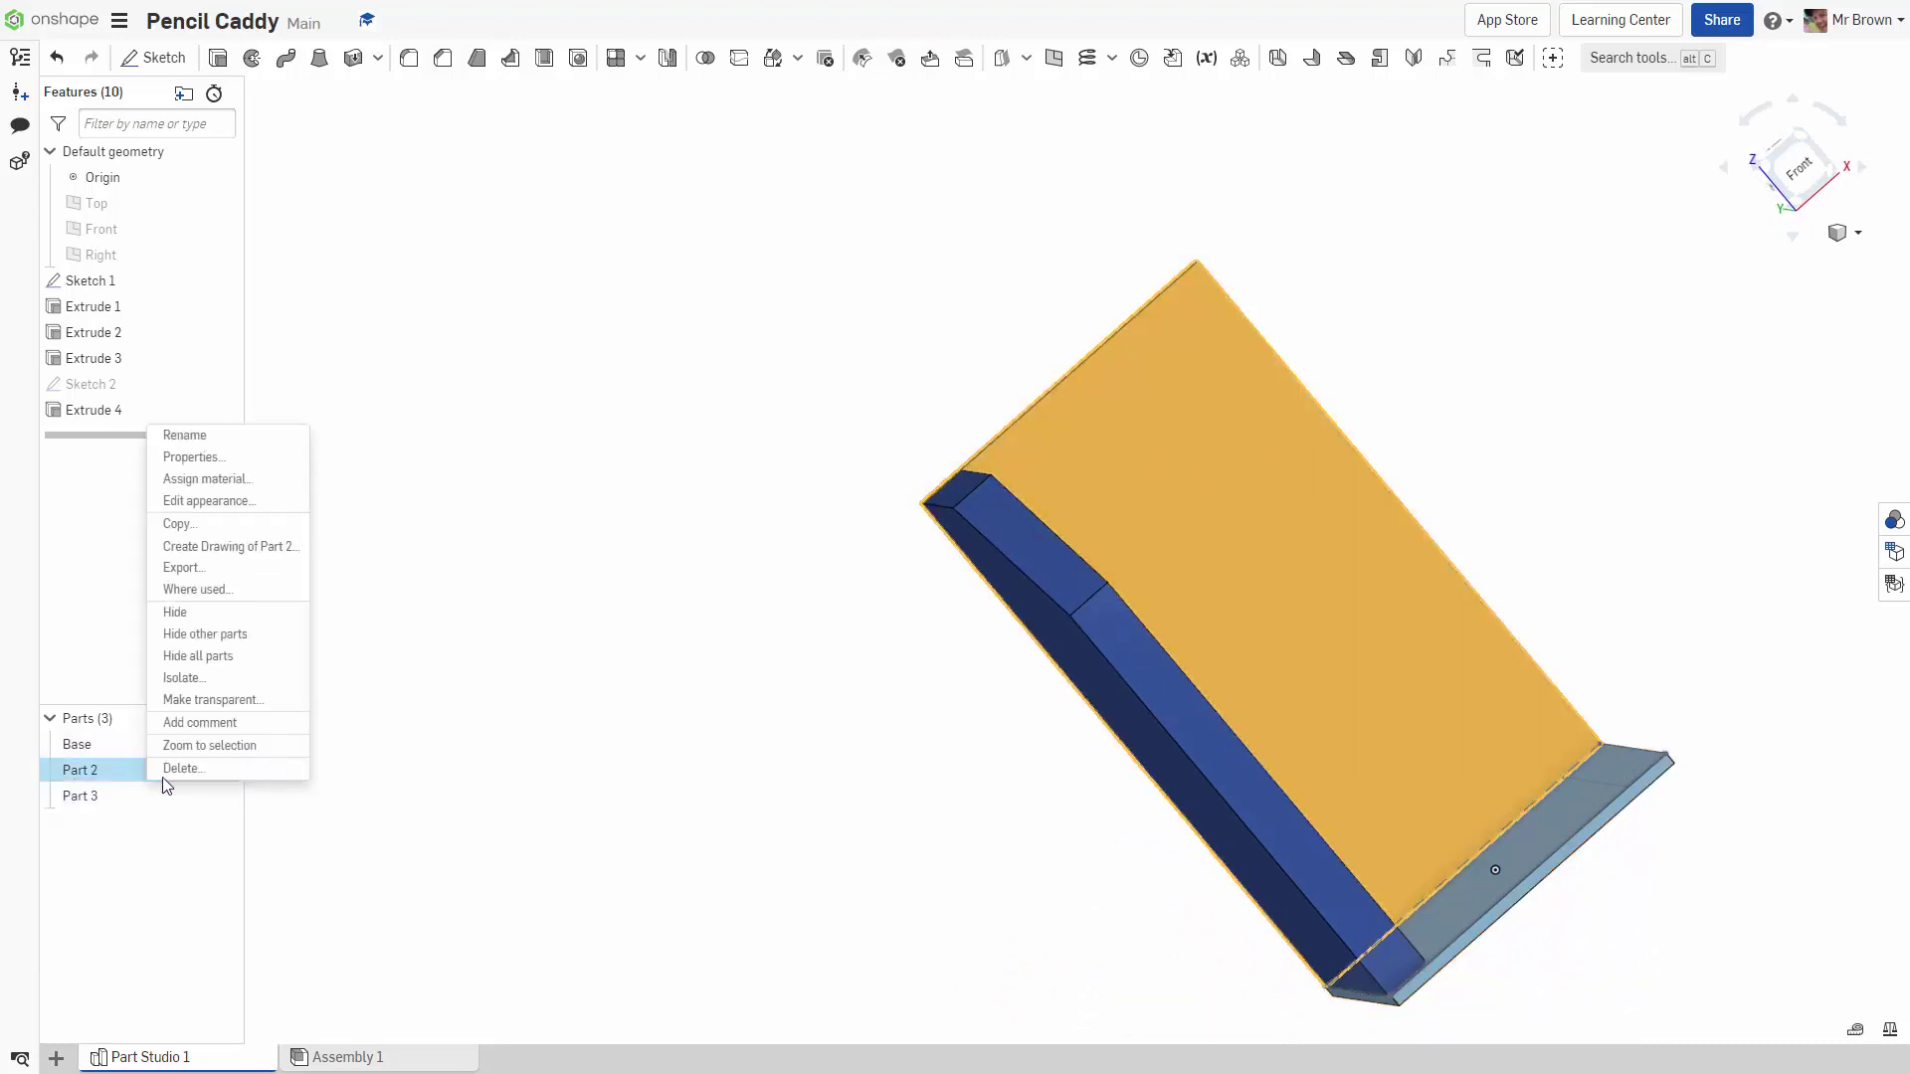
click(222, 436)
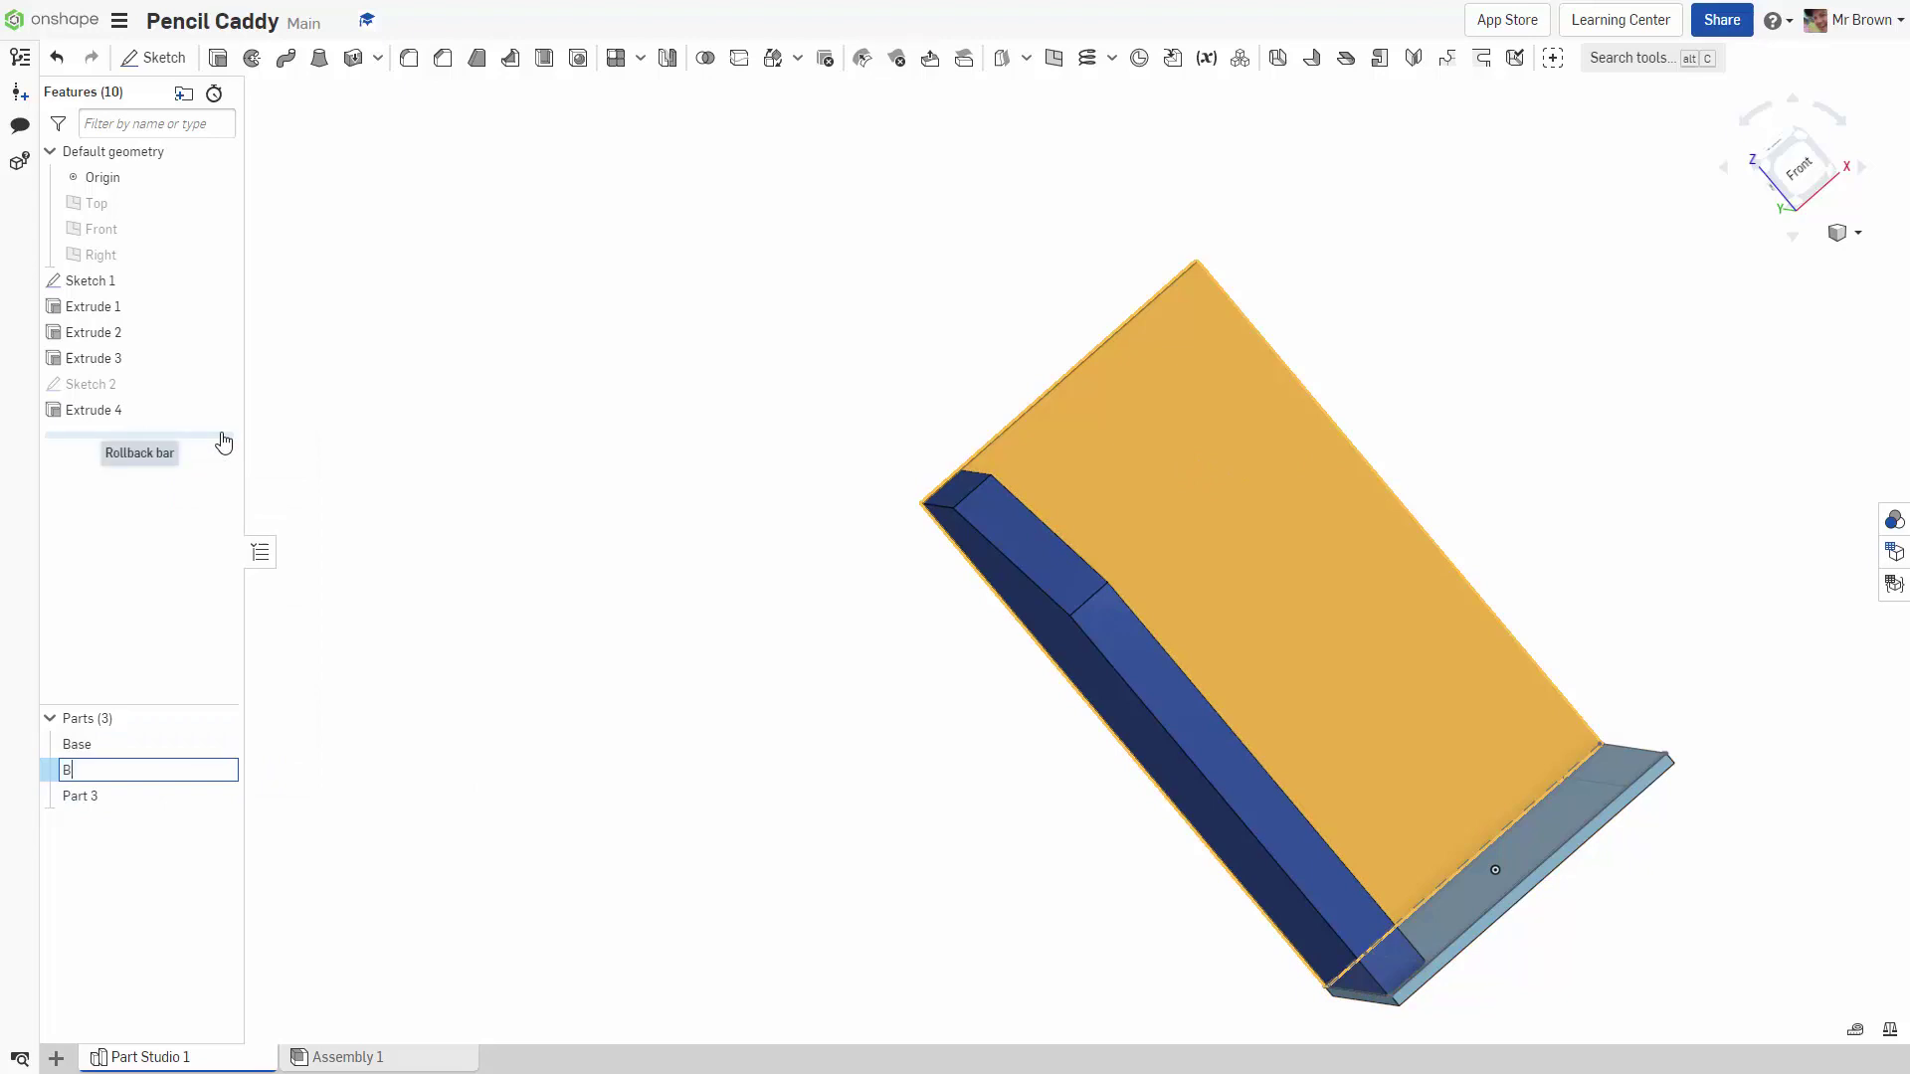
key(Escape)
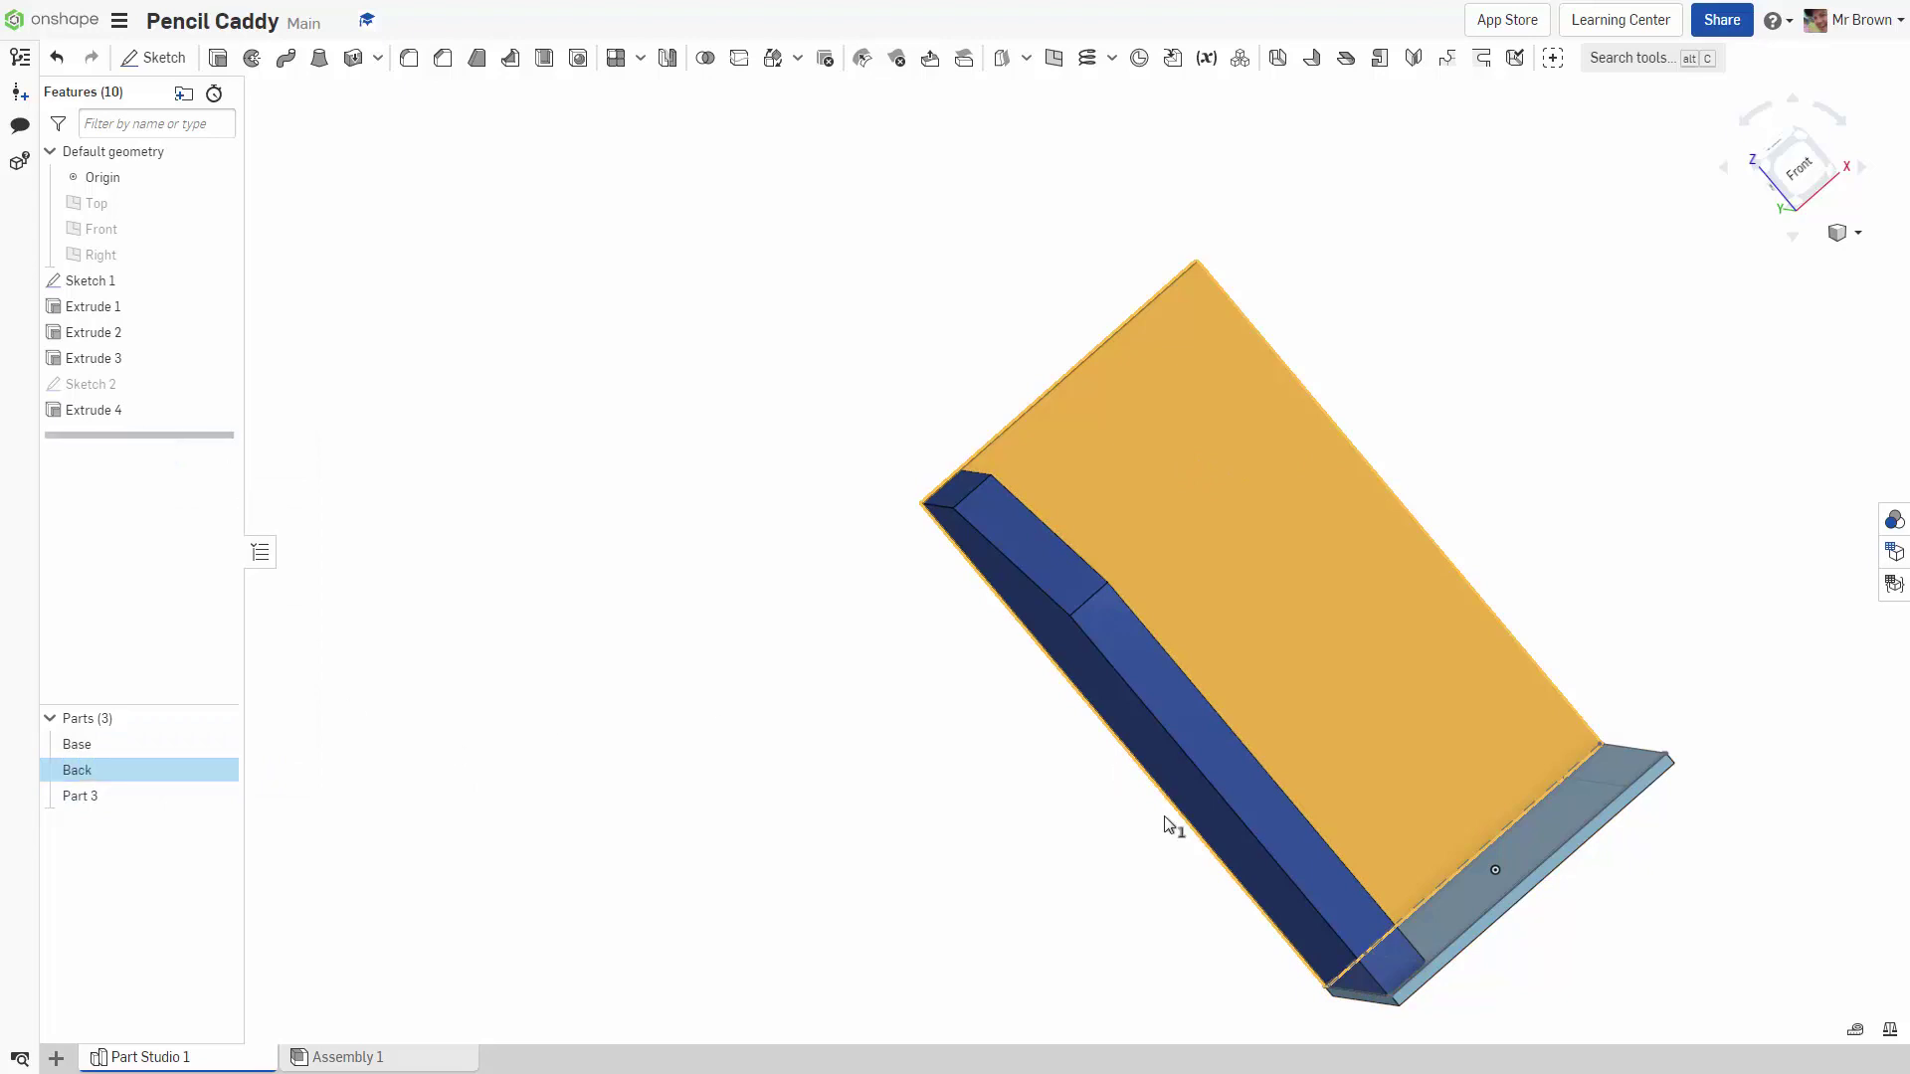
Select the outer left face of the side block and view it straight on from the left
click(135, 796)
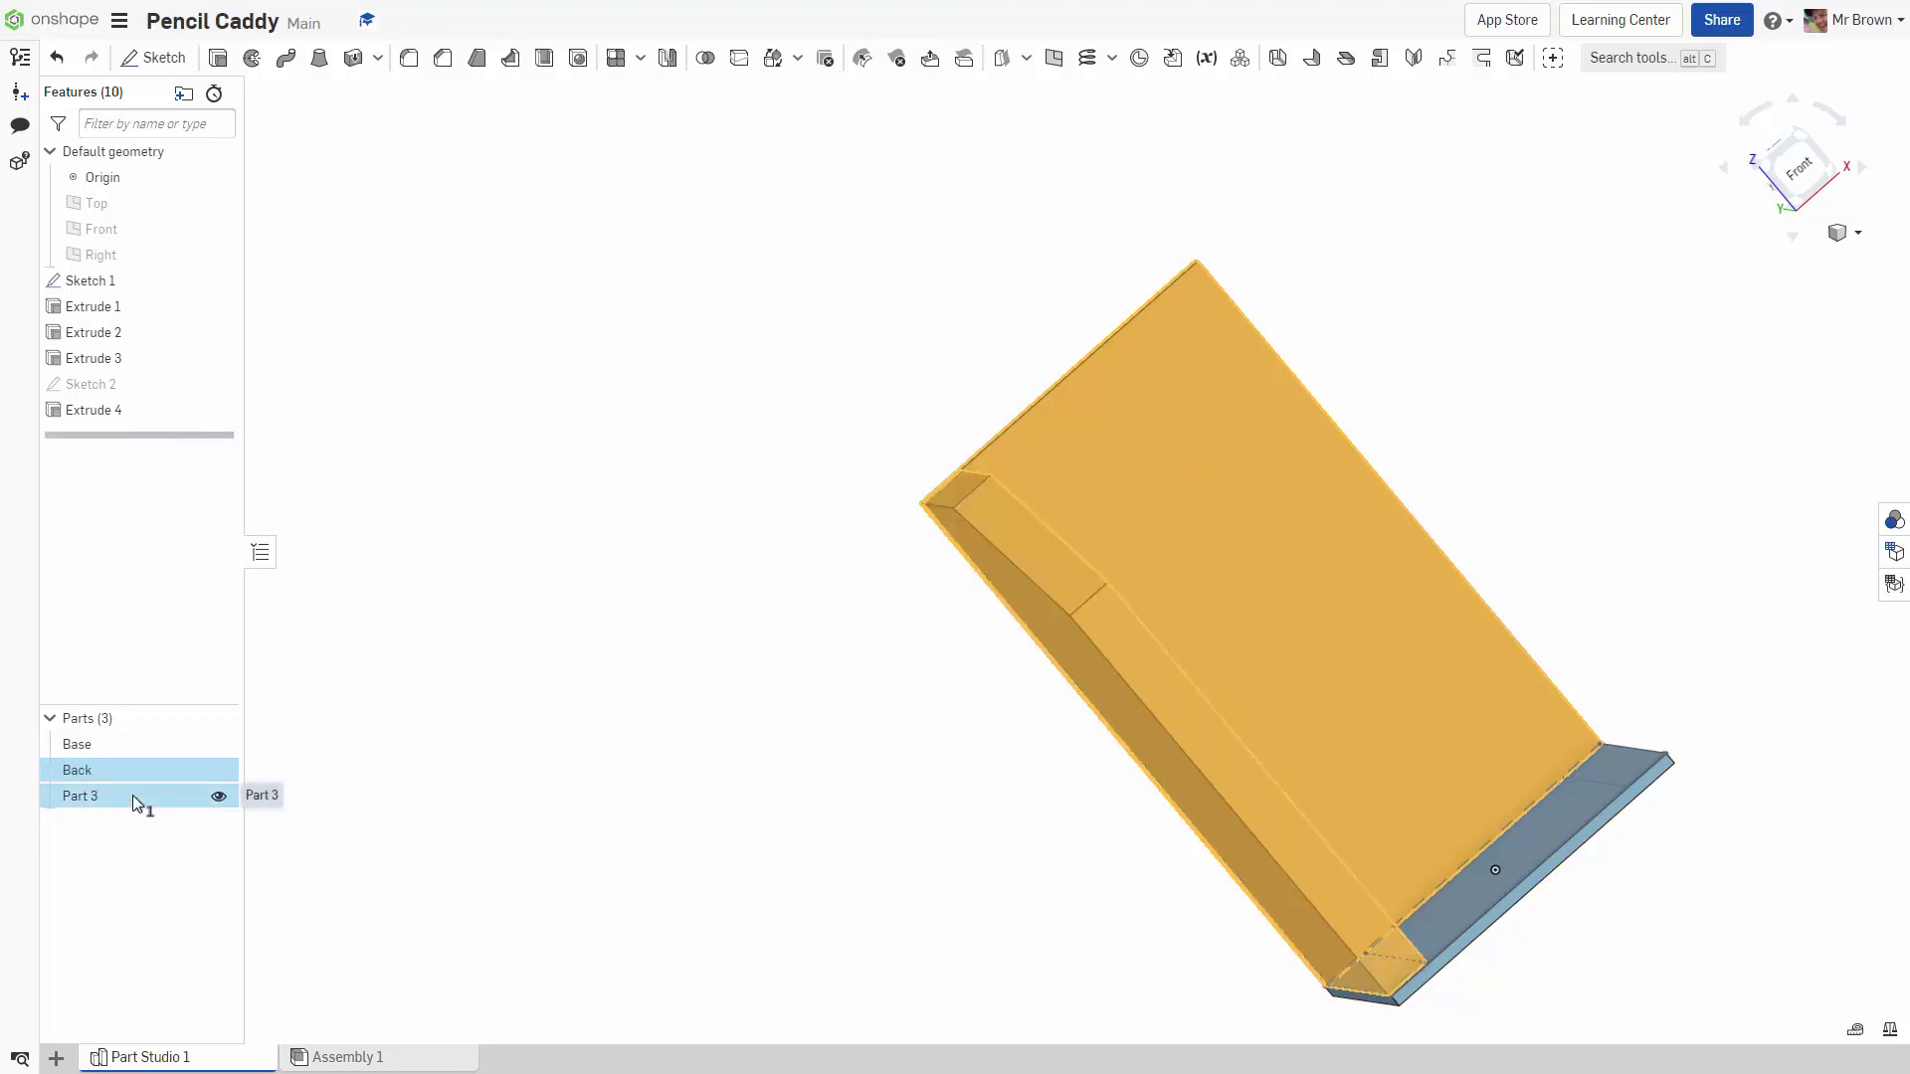
click(550, 824)
right_drag(547, 809, 699, 792)
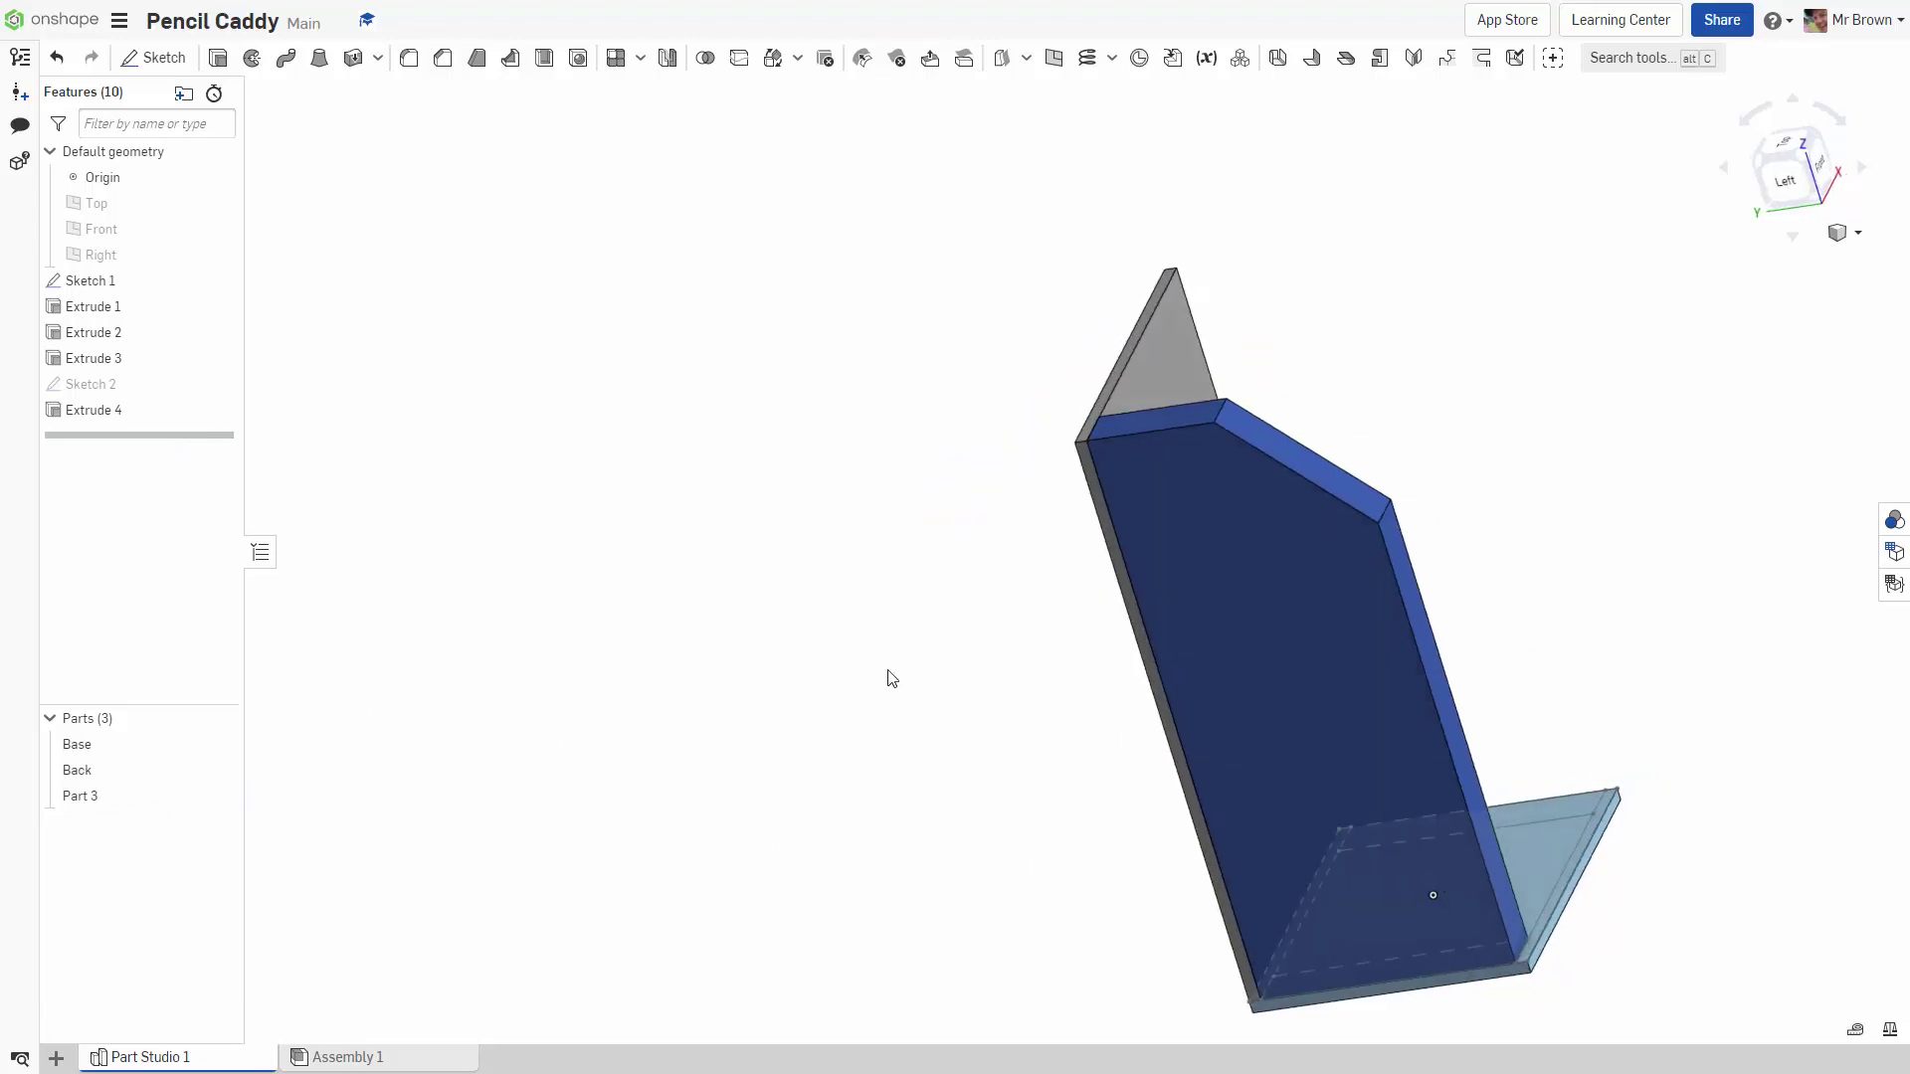
right_drag(929, 627, 880, 718)
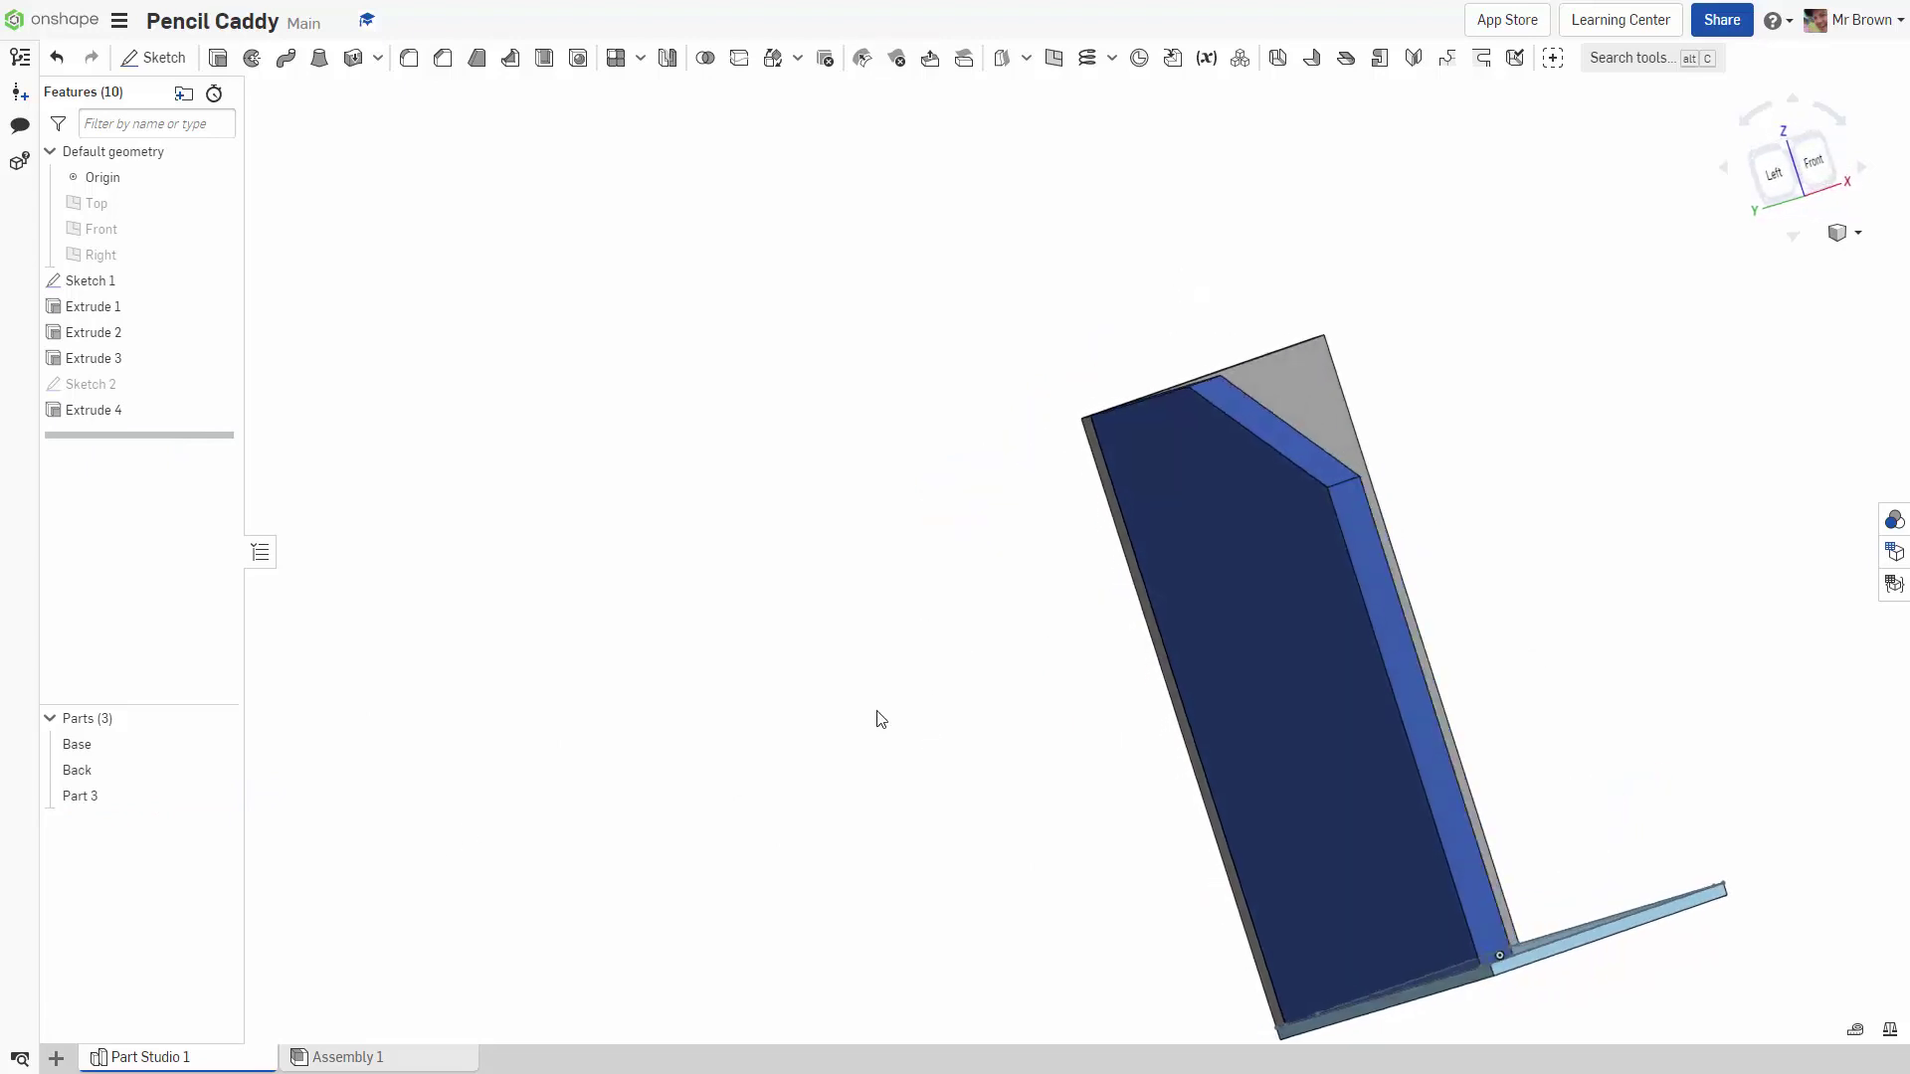
click(1266, 695)
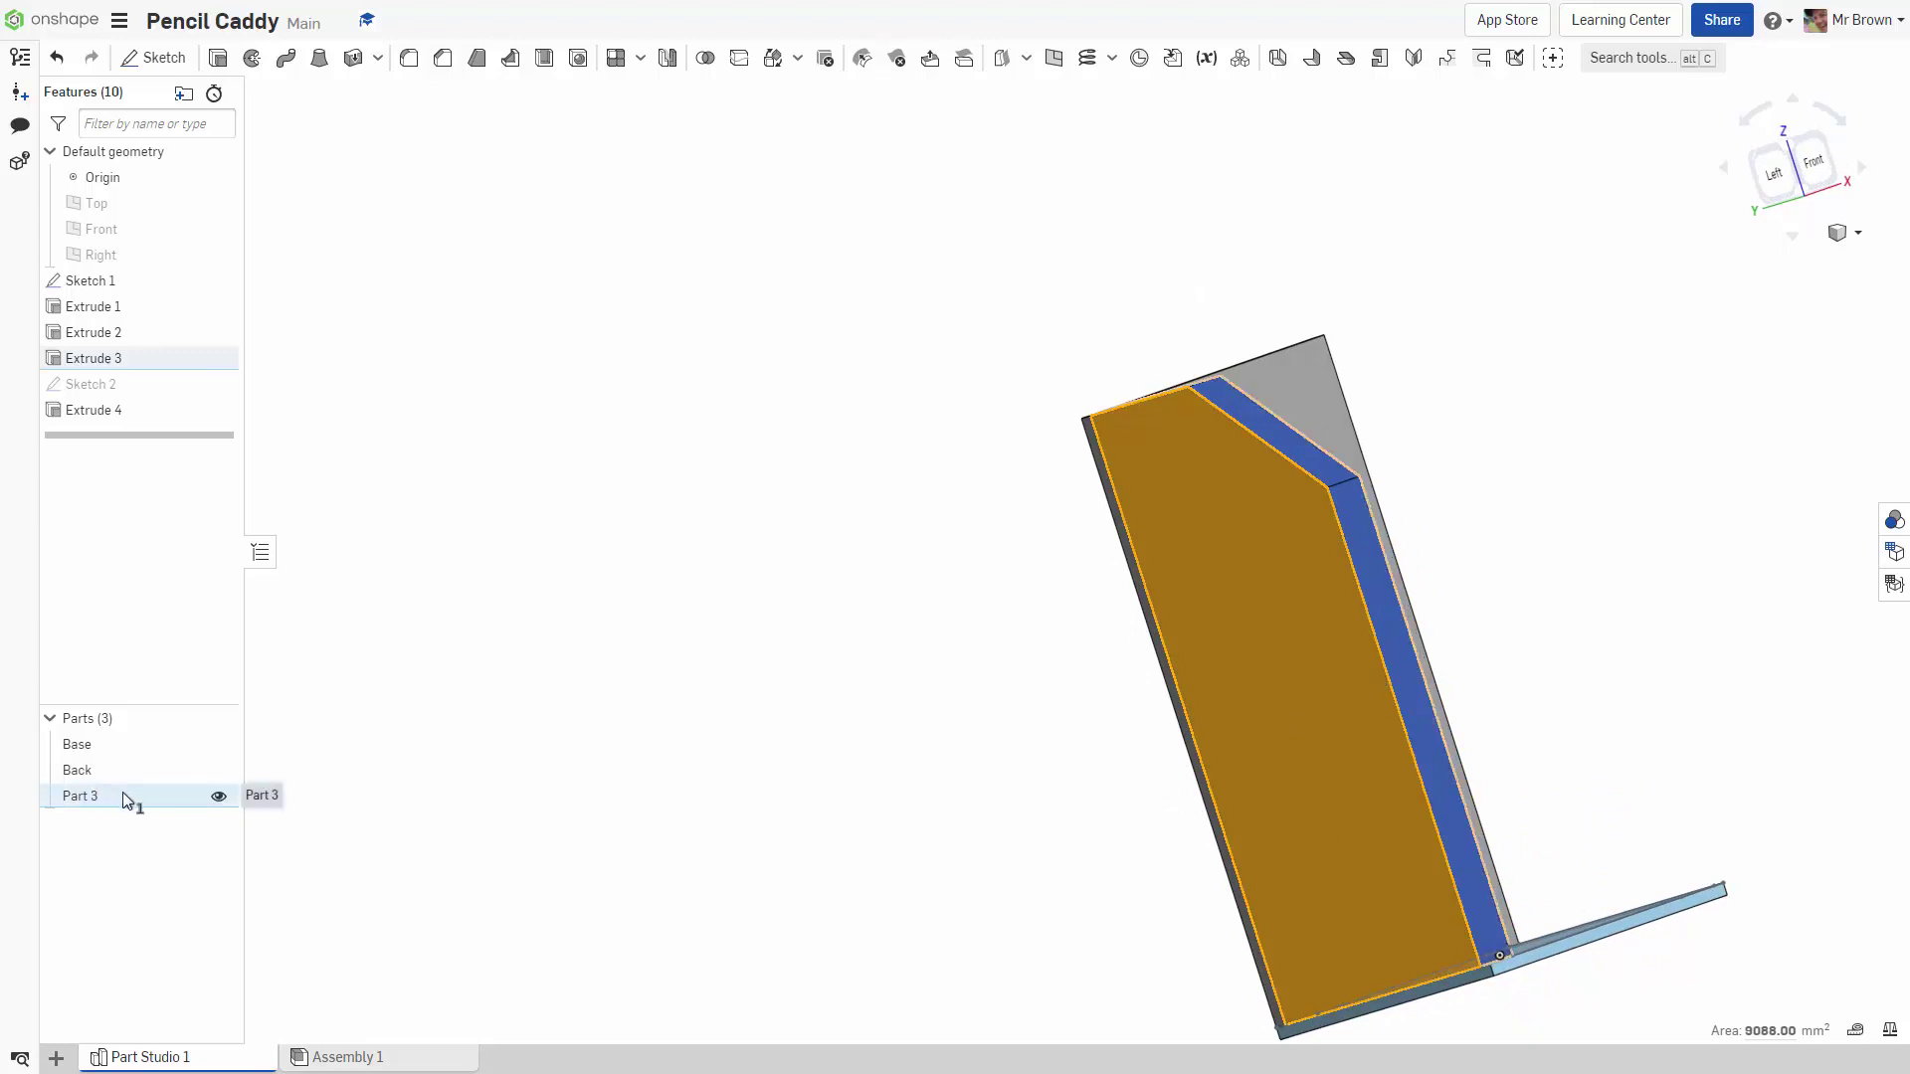
click(1776, 174)
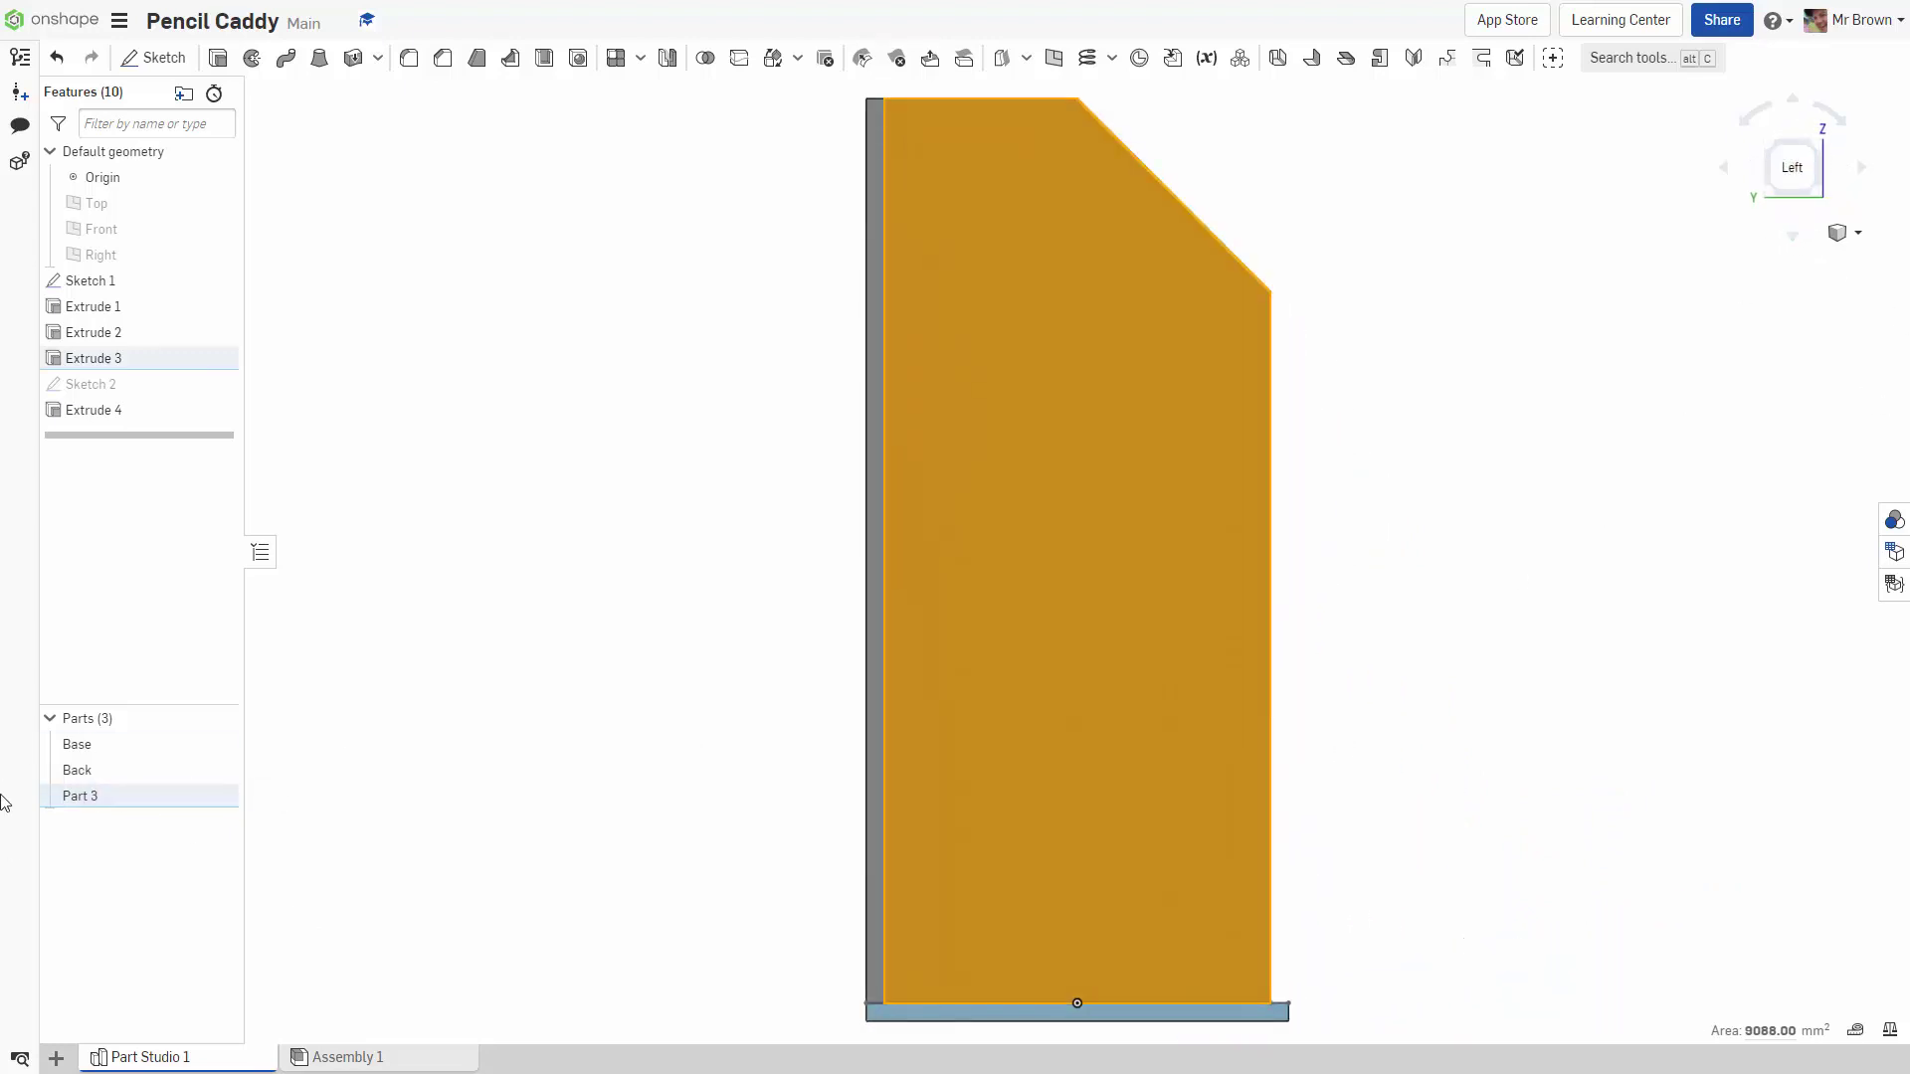
Rename Part 3, the side block with the angled corner, as Left
right_click(139, 796)
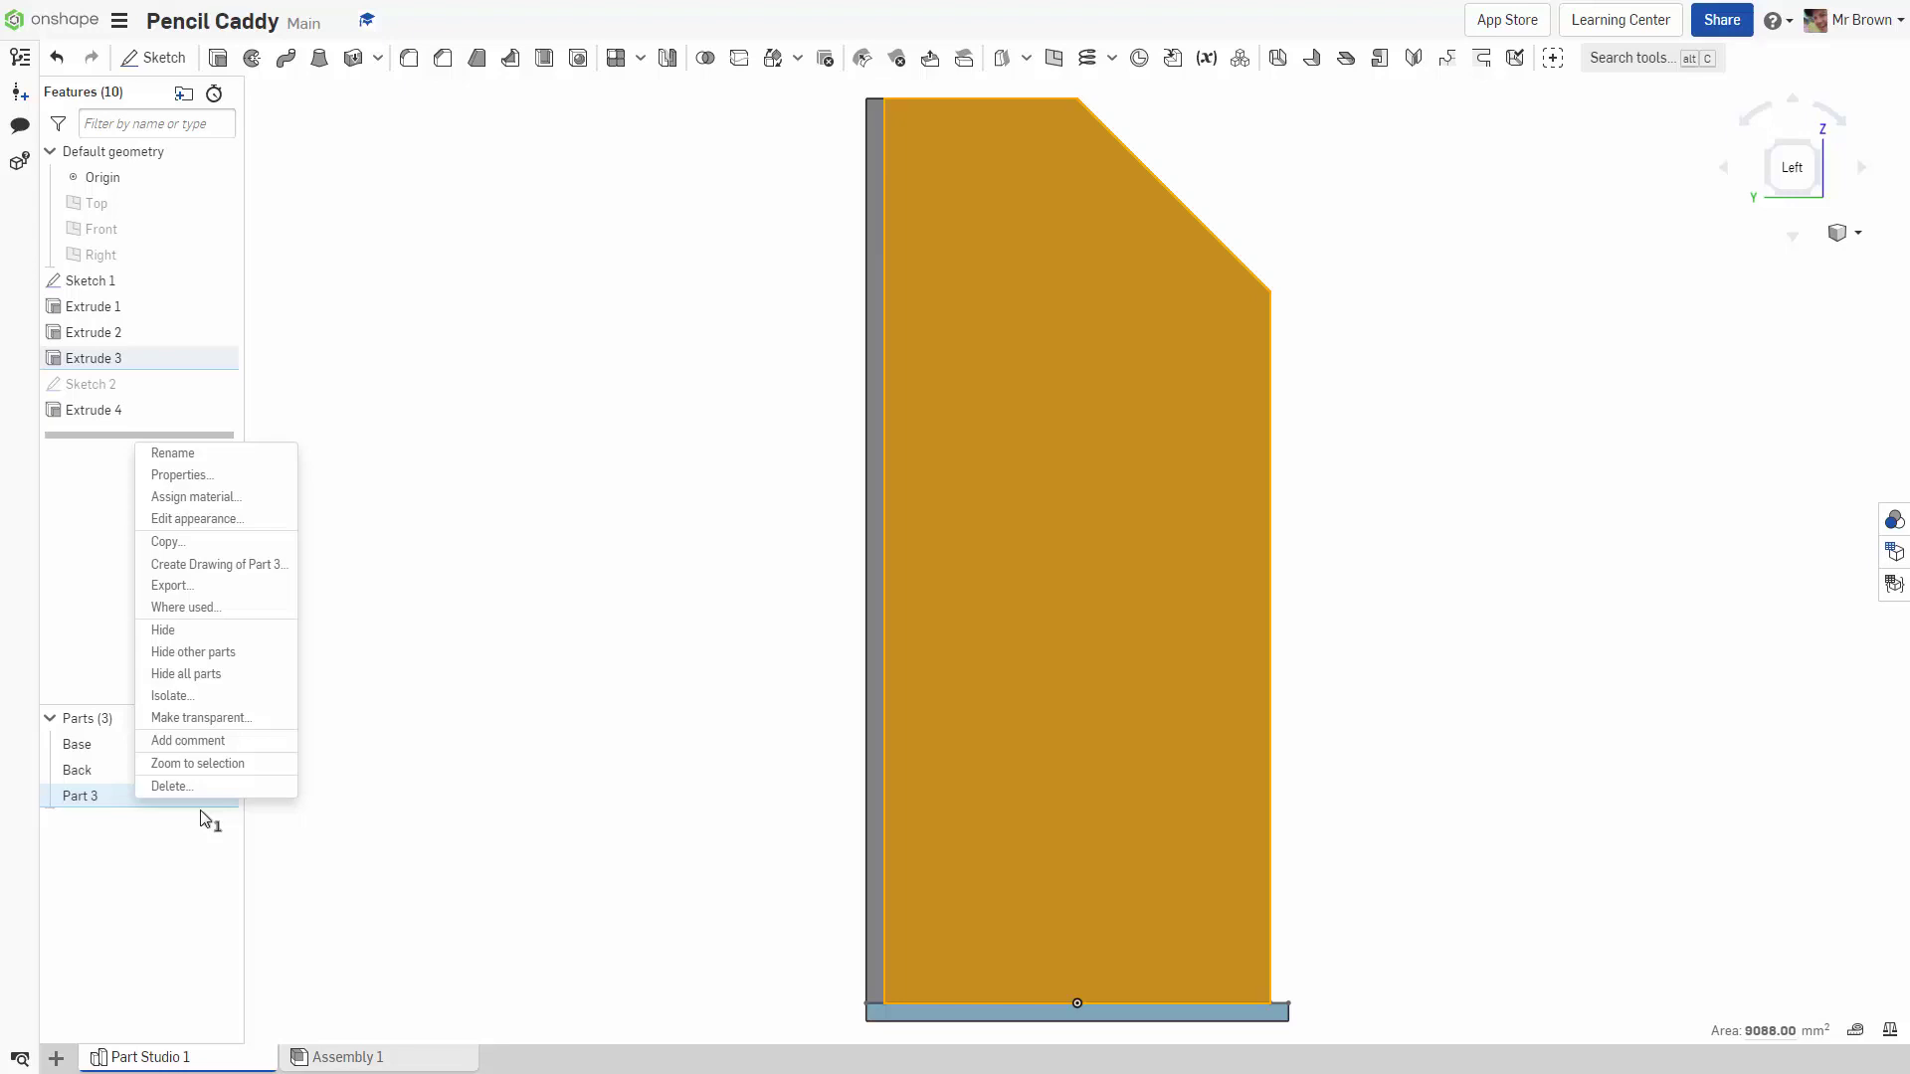
click(204, 454)
text(Left)
key(Return)
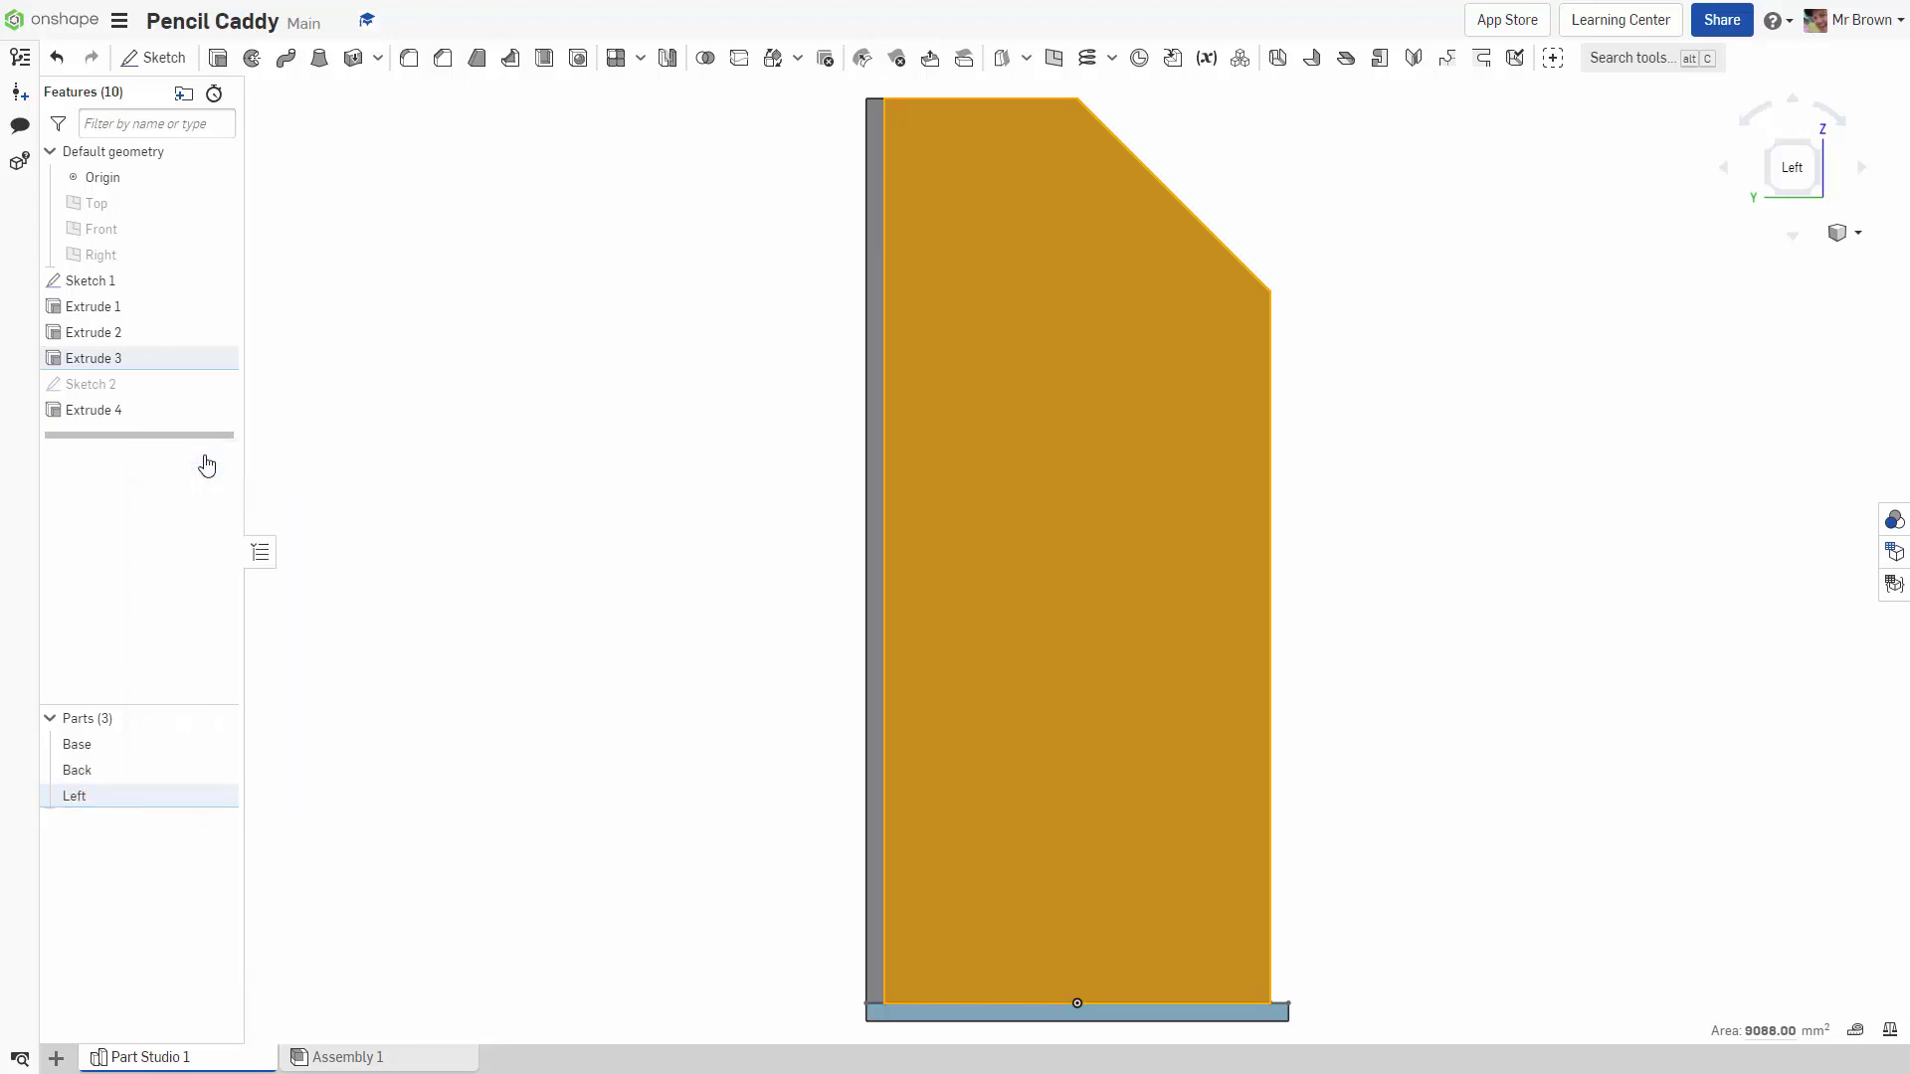
Mirror the Left part across the Right plane as a new part, using the Part mirror type
right_drag(1322, 429, 1641, 413)
click(1858, 233)
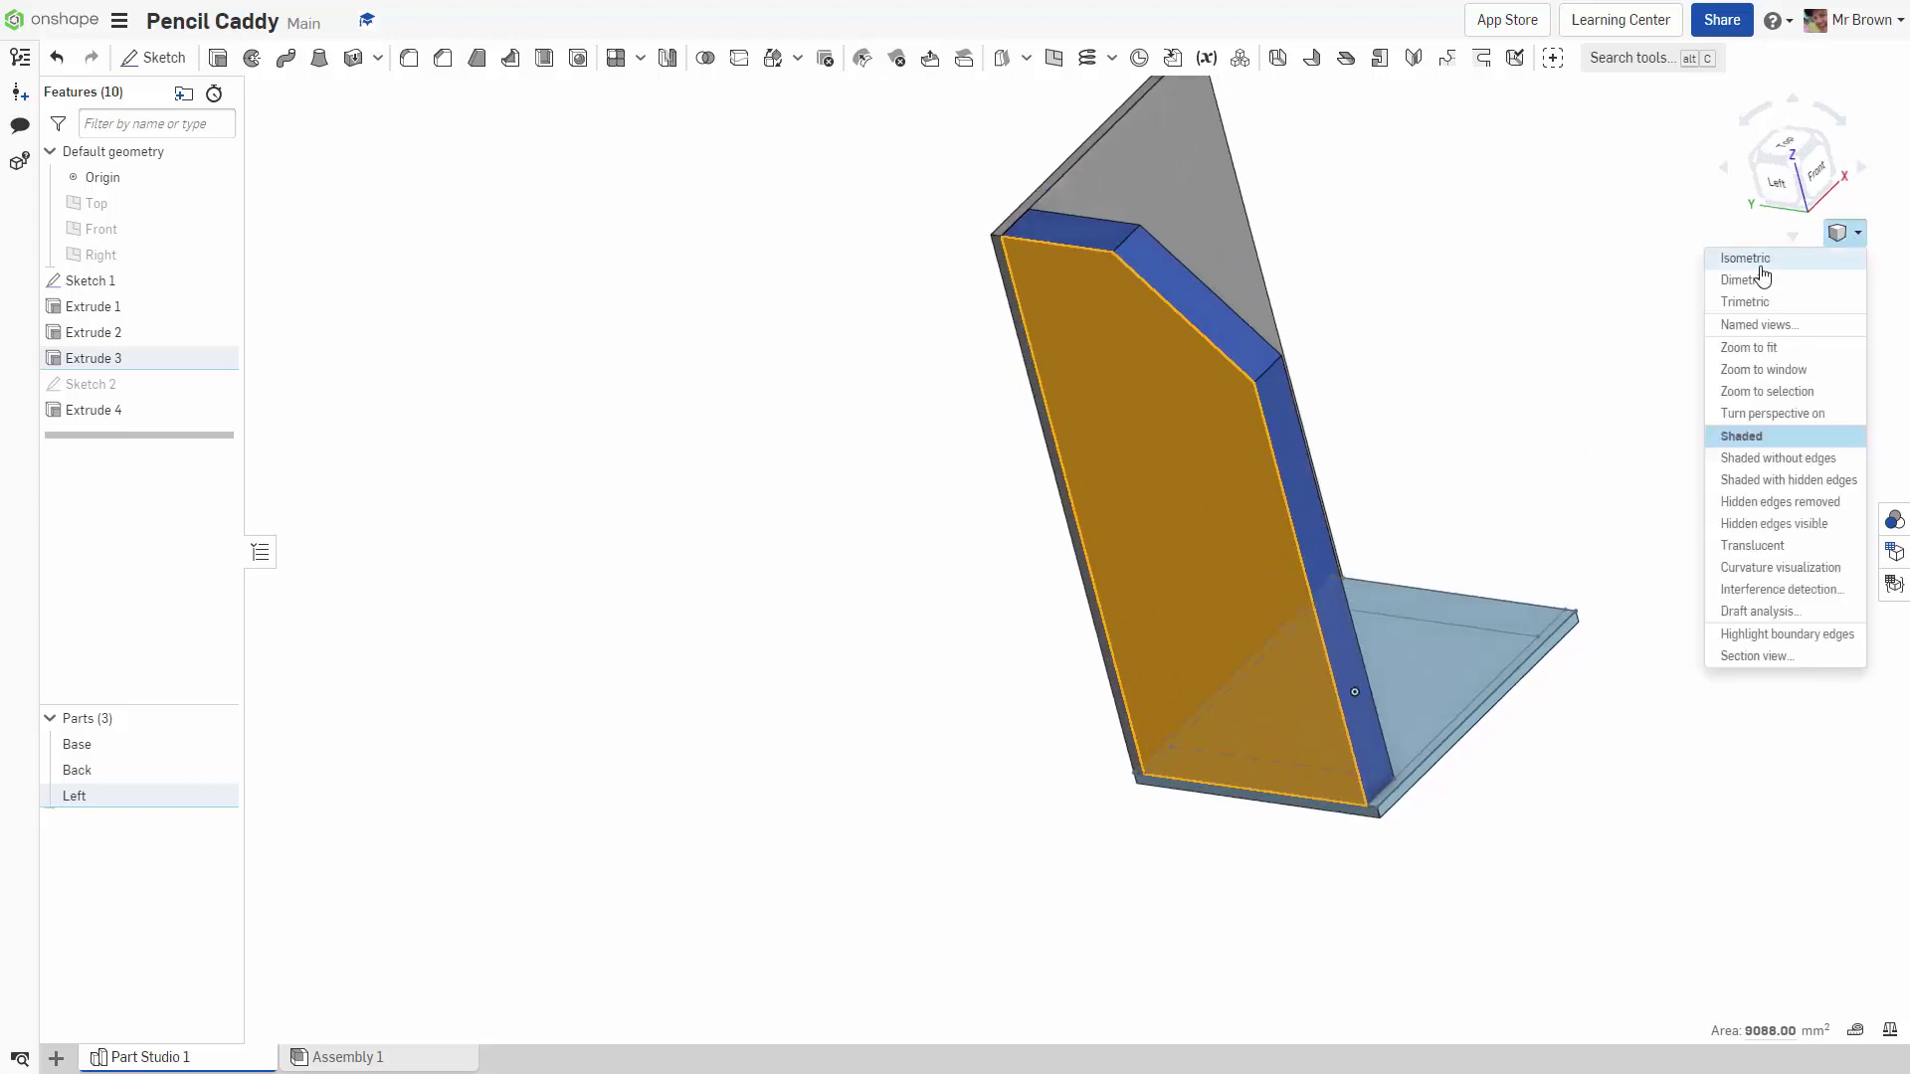
click(1632, 251)
click(1595, 697)
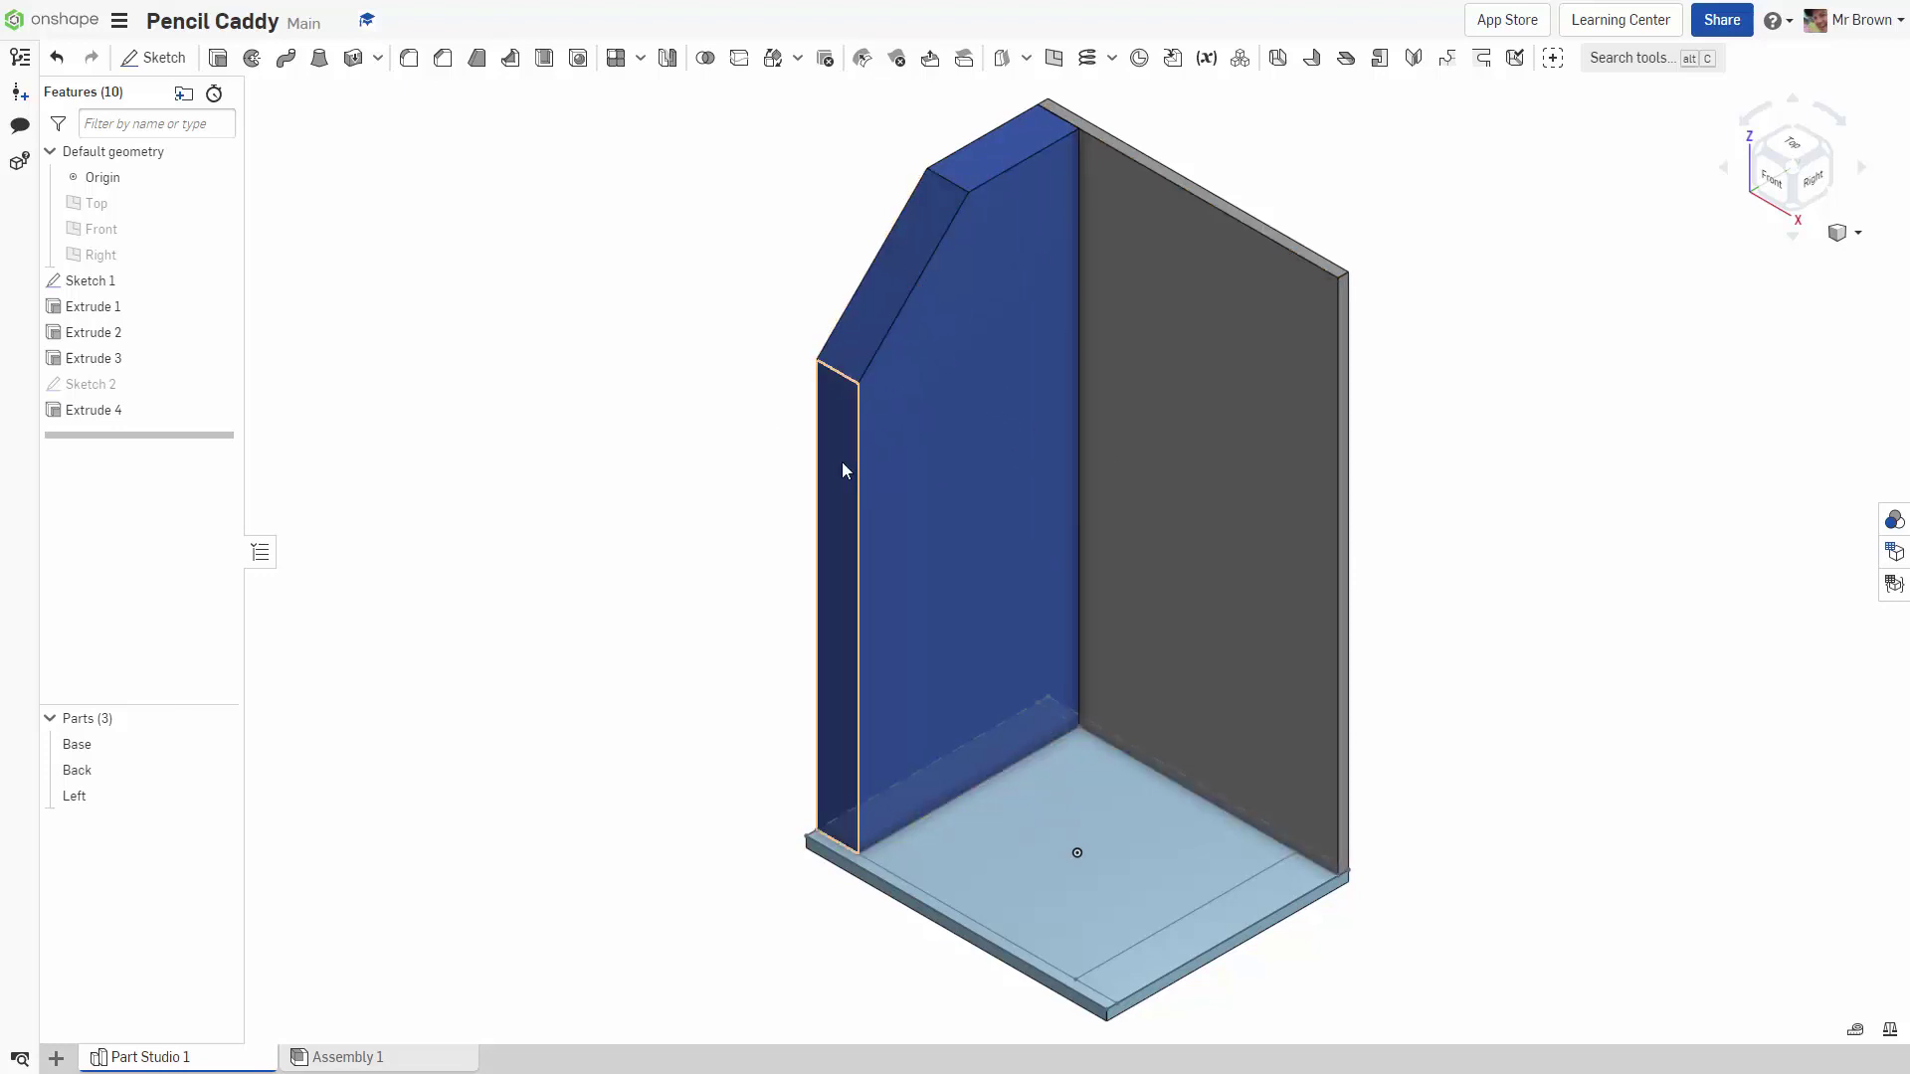
click(670, 62)
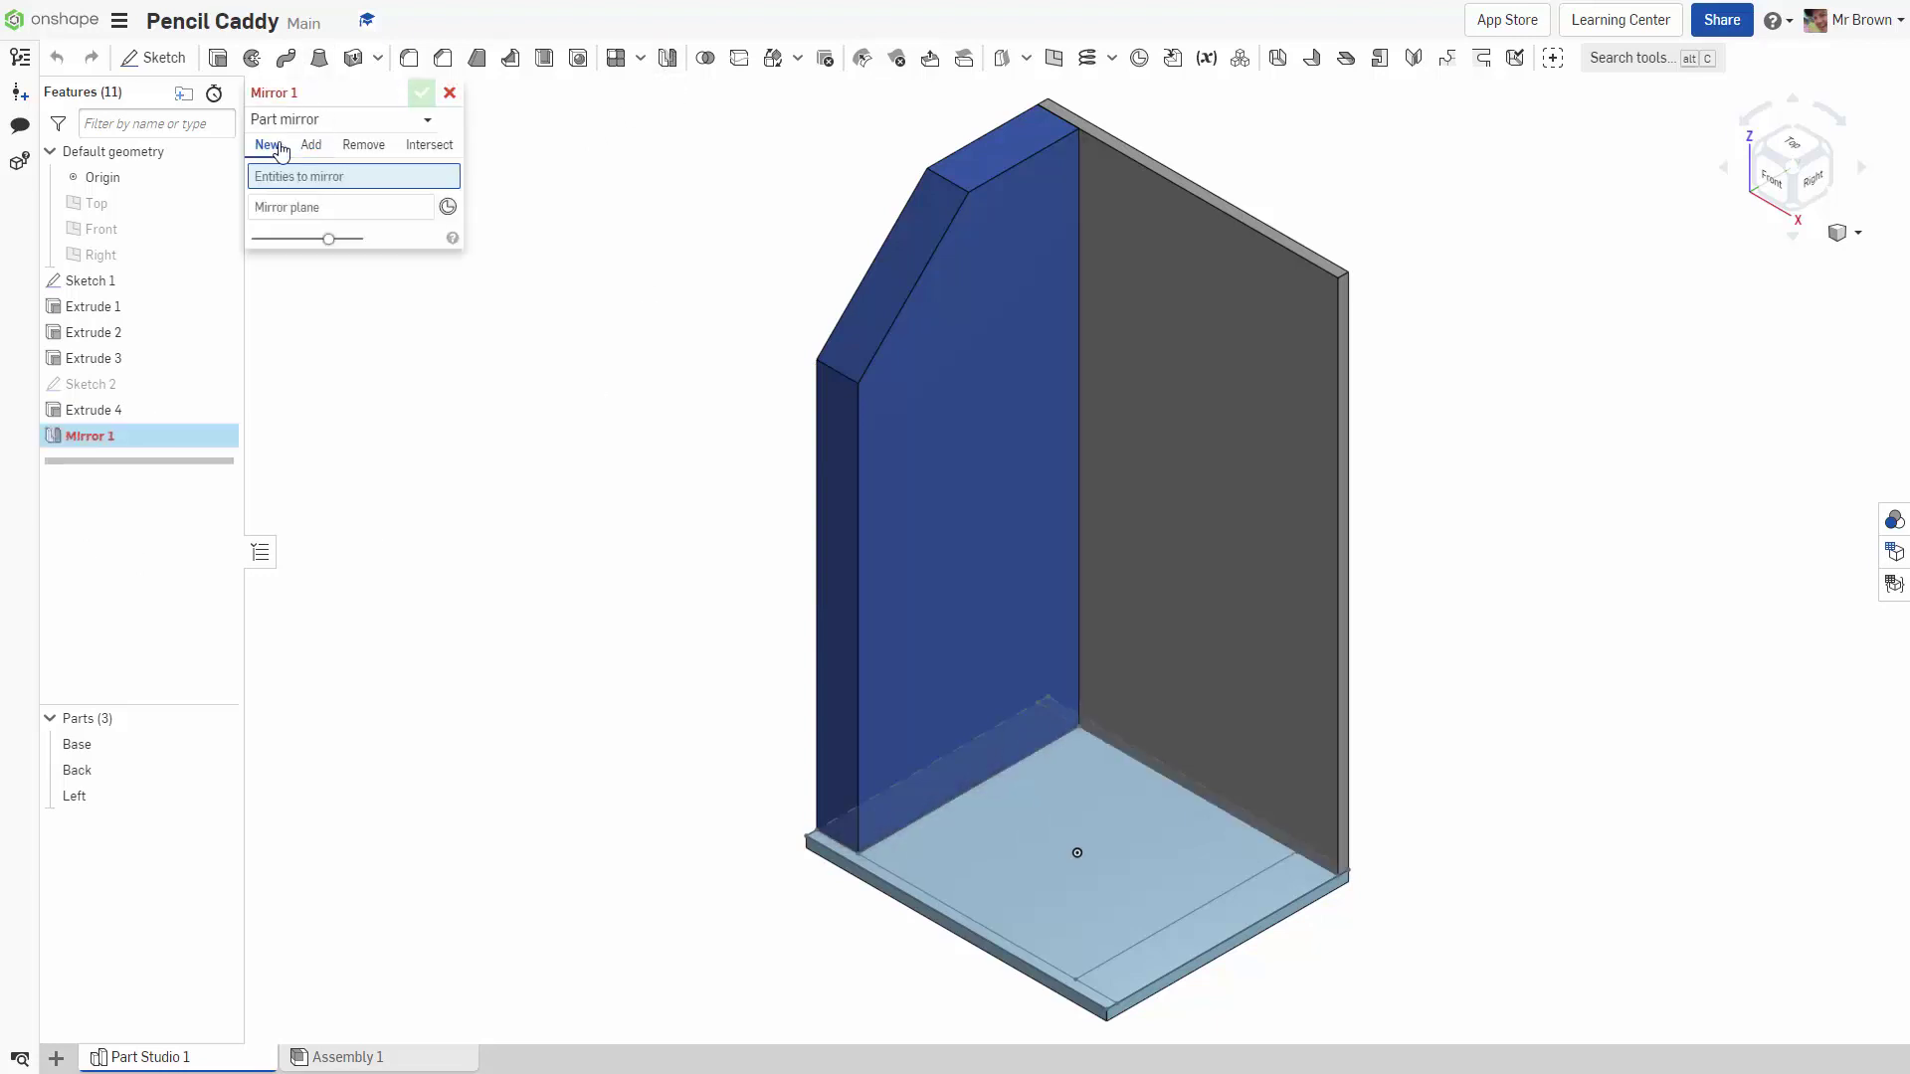
click(337, 119)
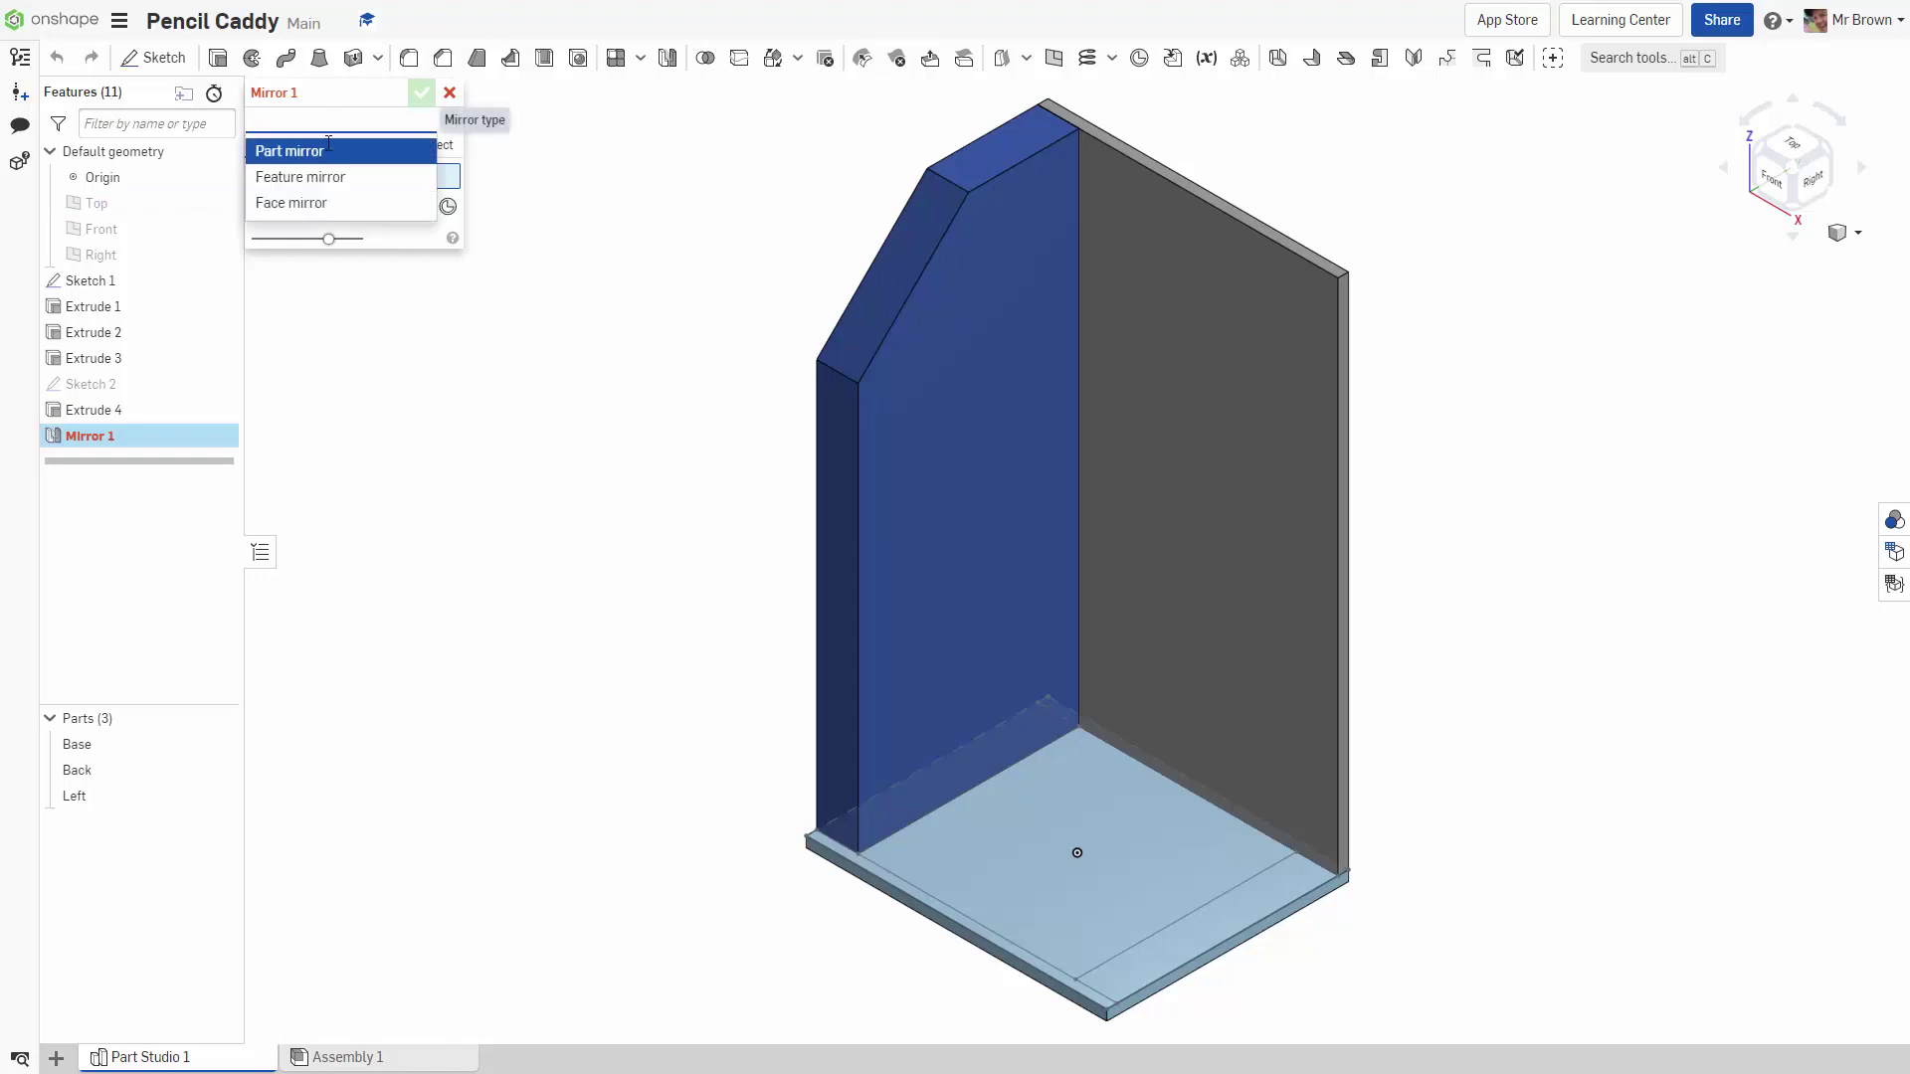
click(301, 151)
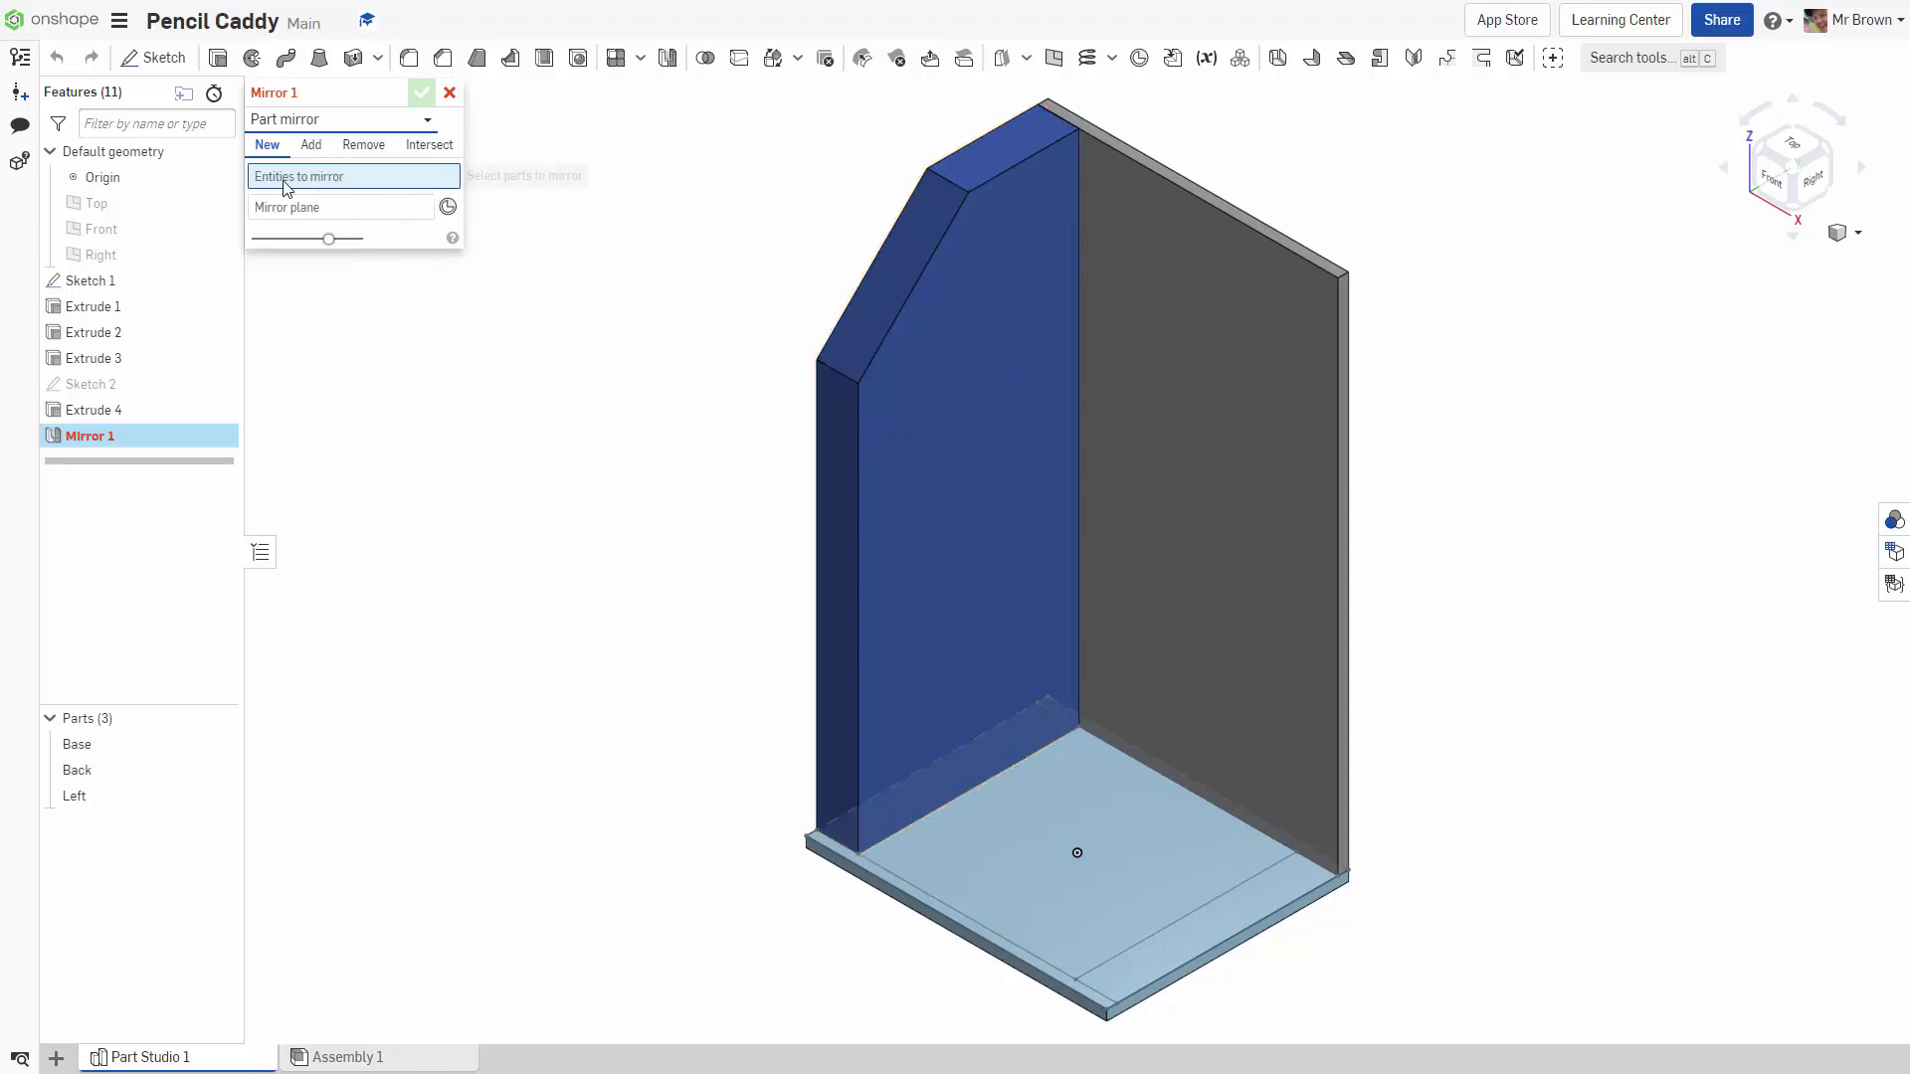
click(900, 384)
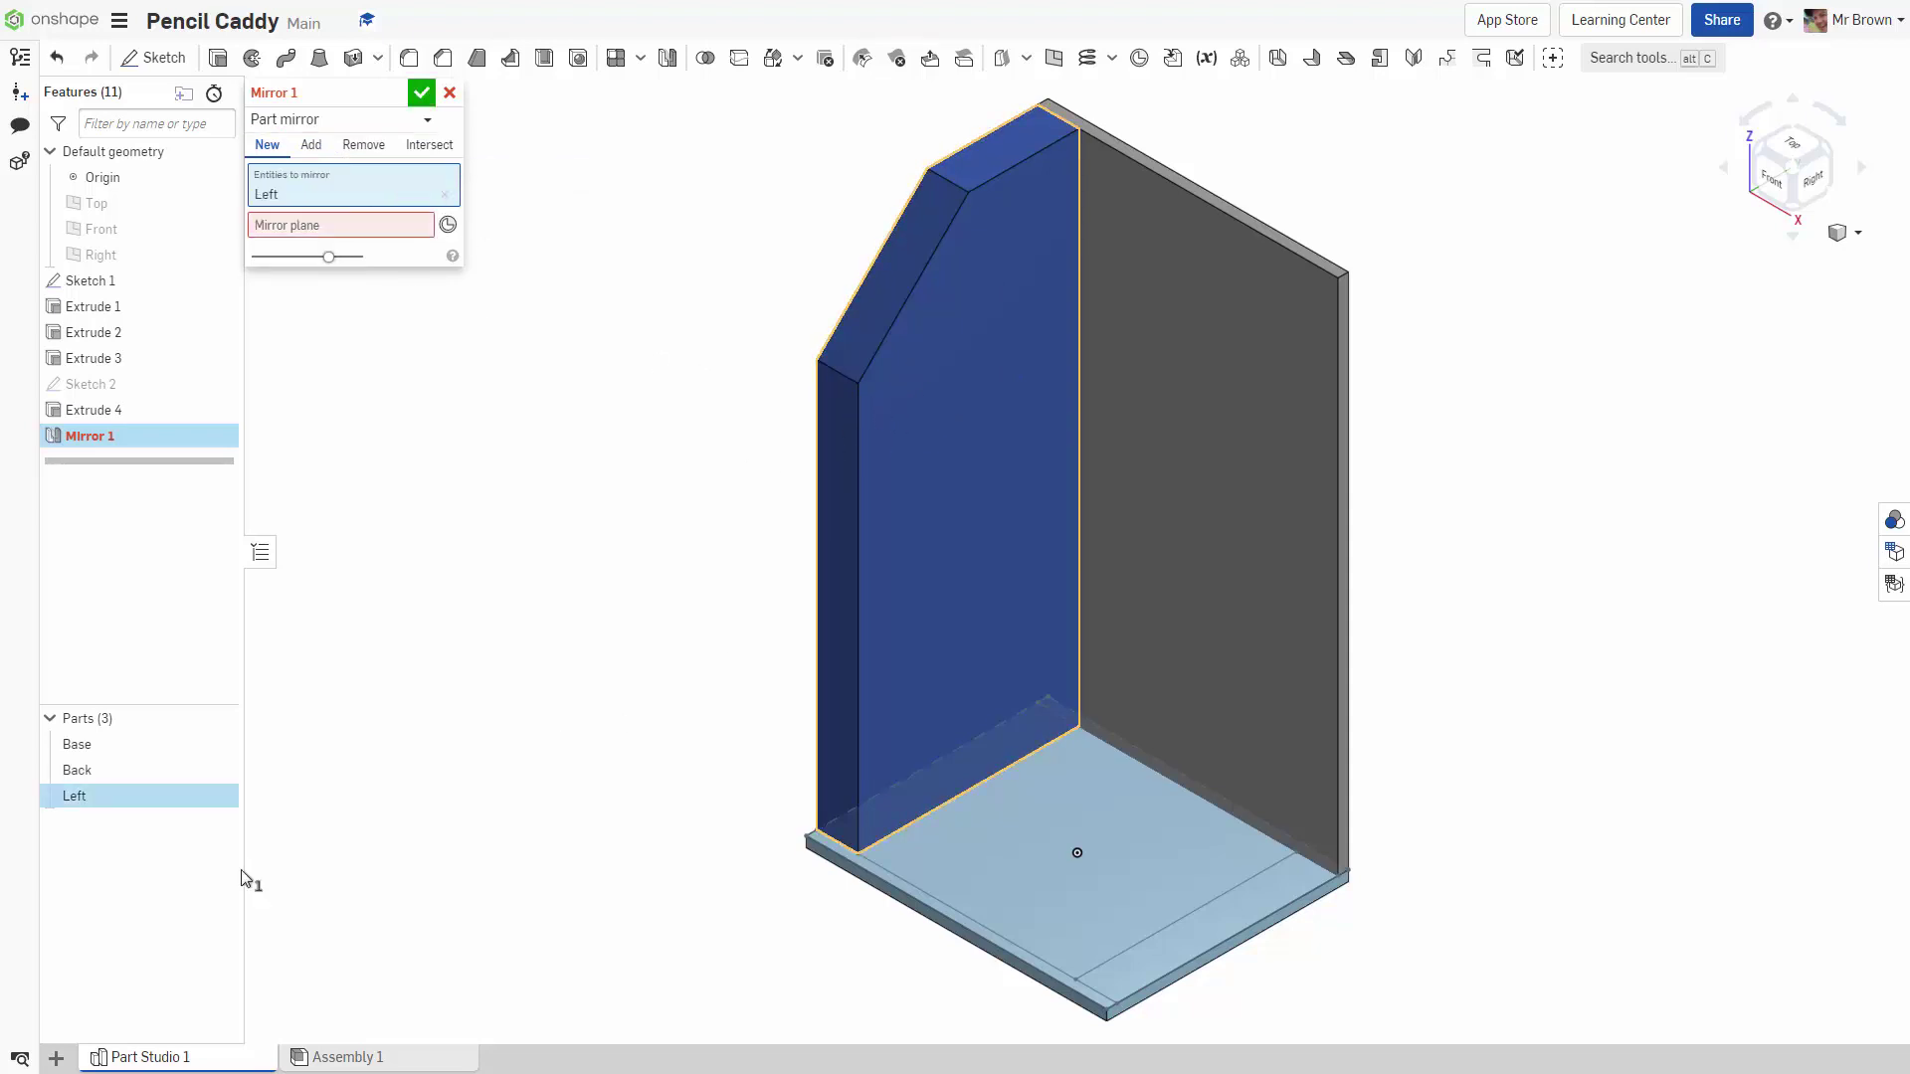
click(310, 229)
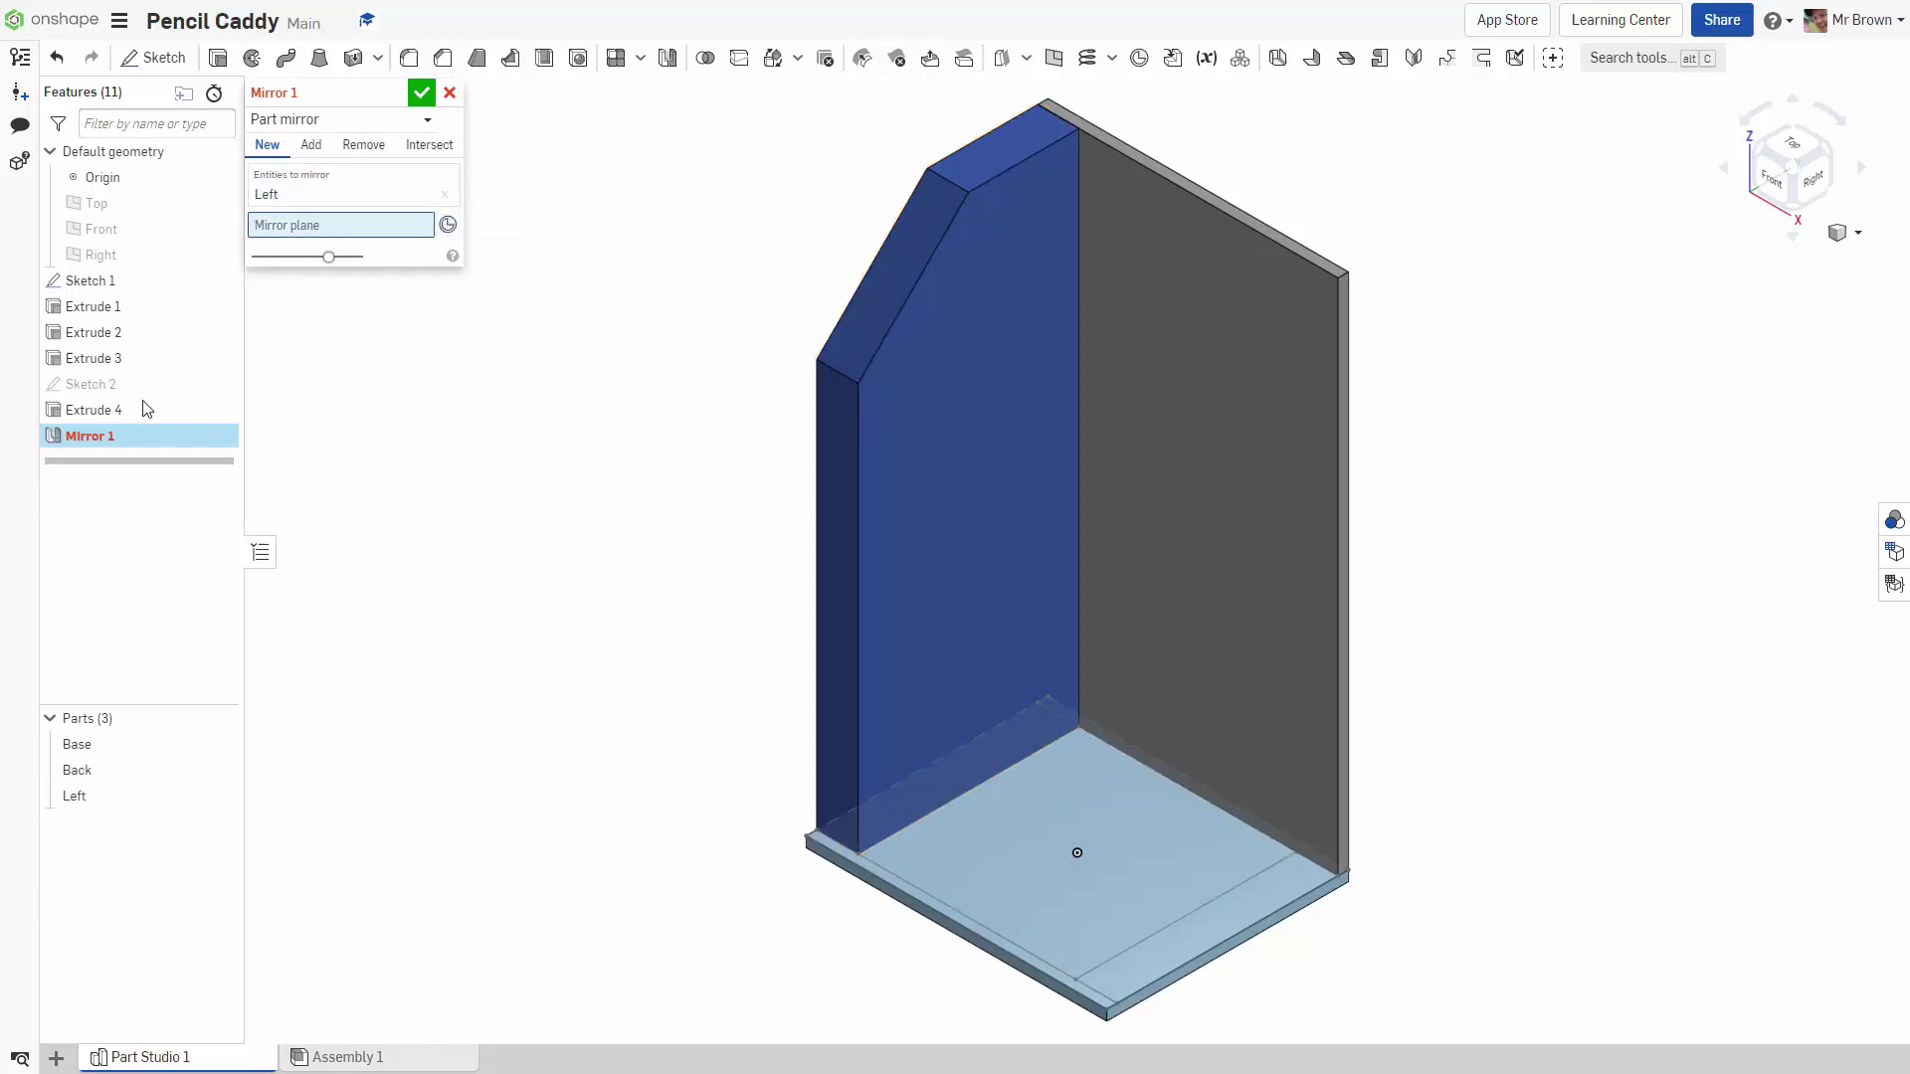
click(1771, 179)
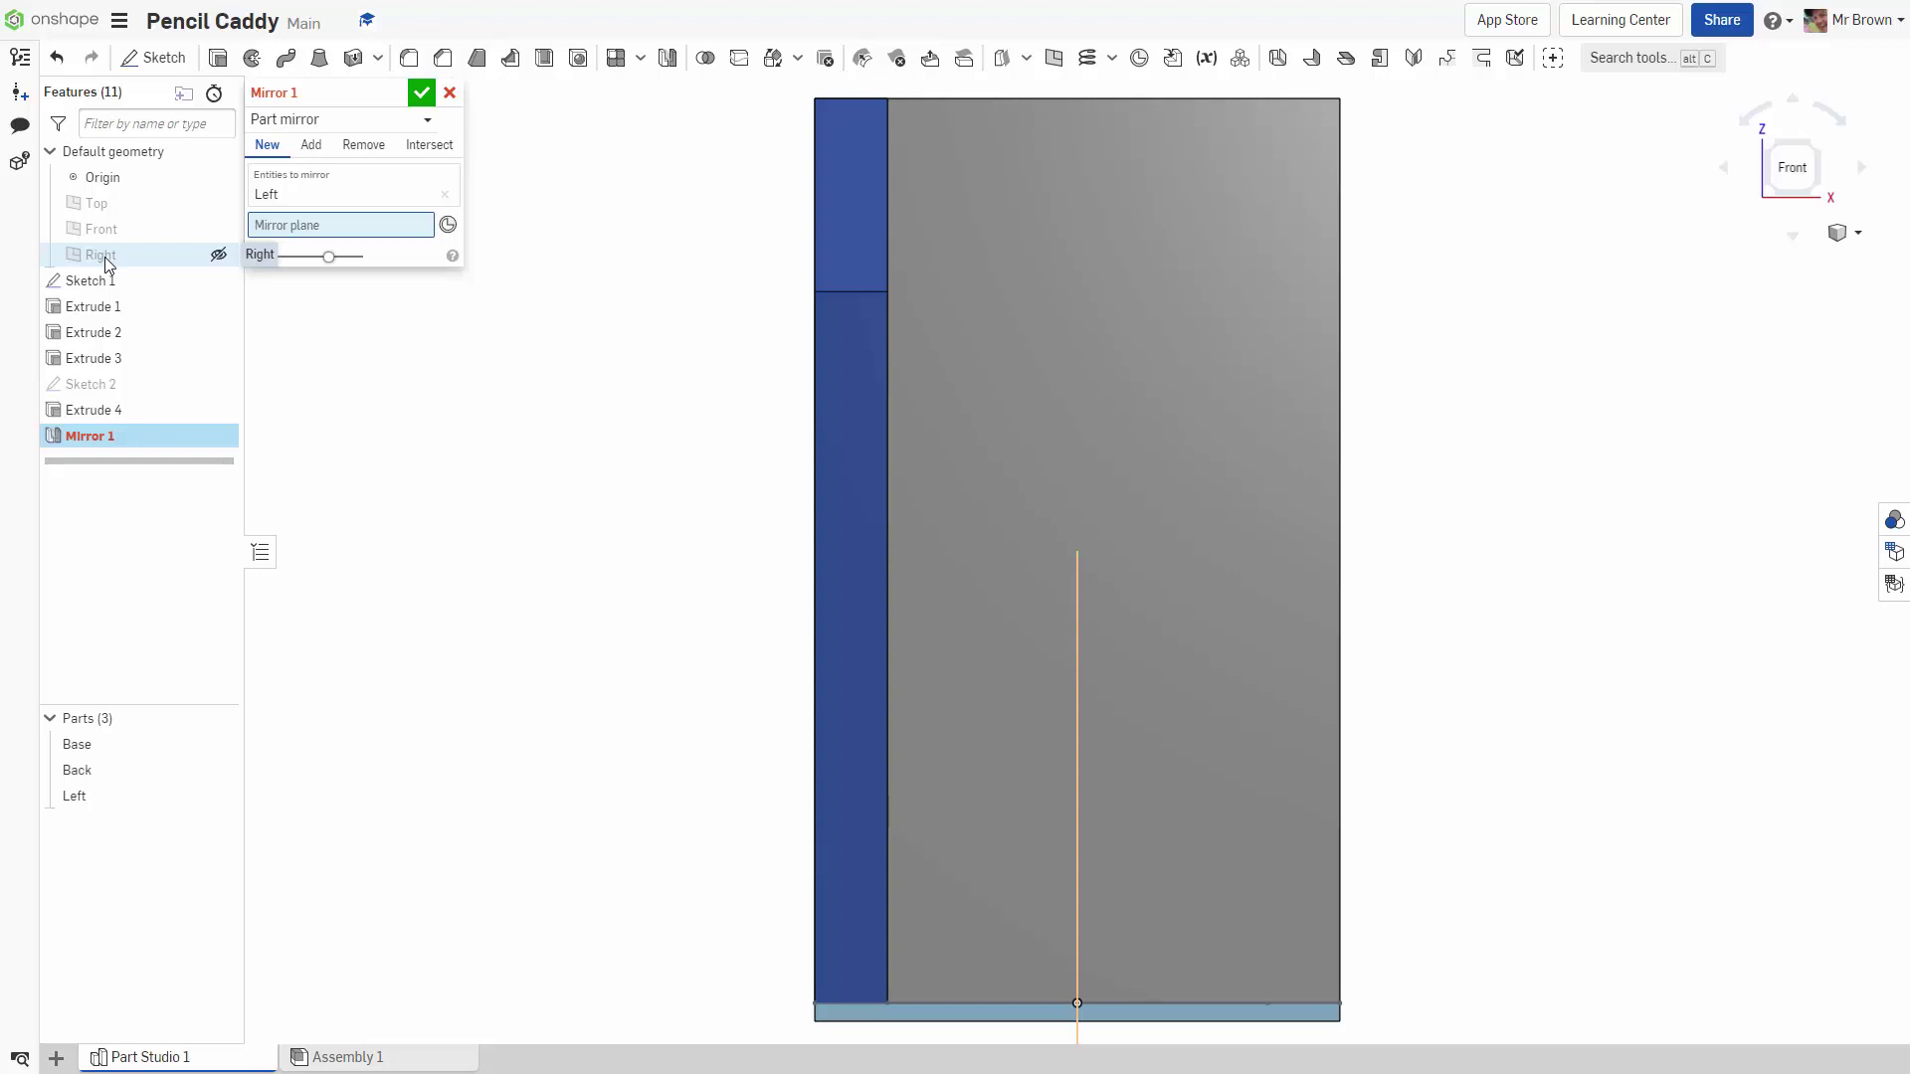
click(104, 257)
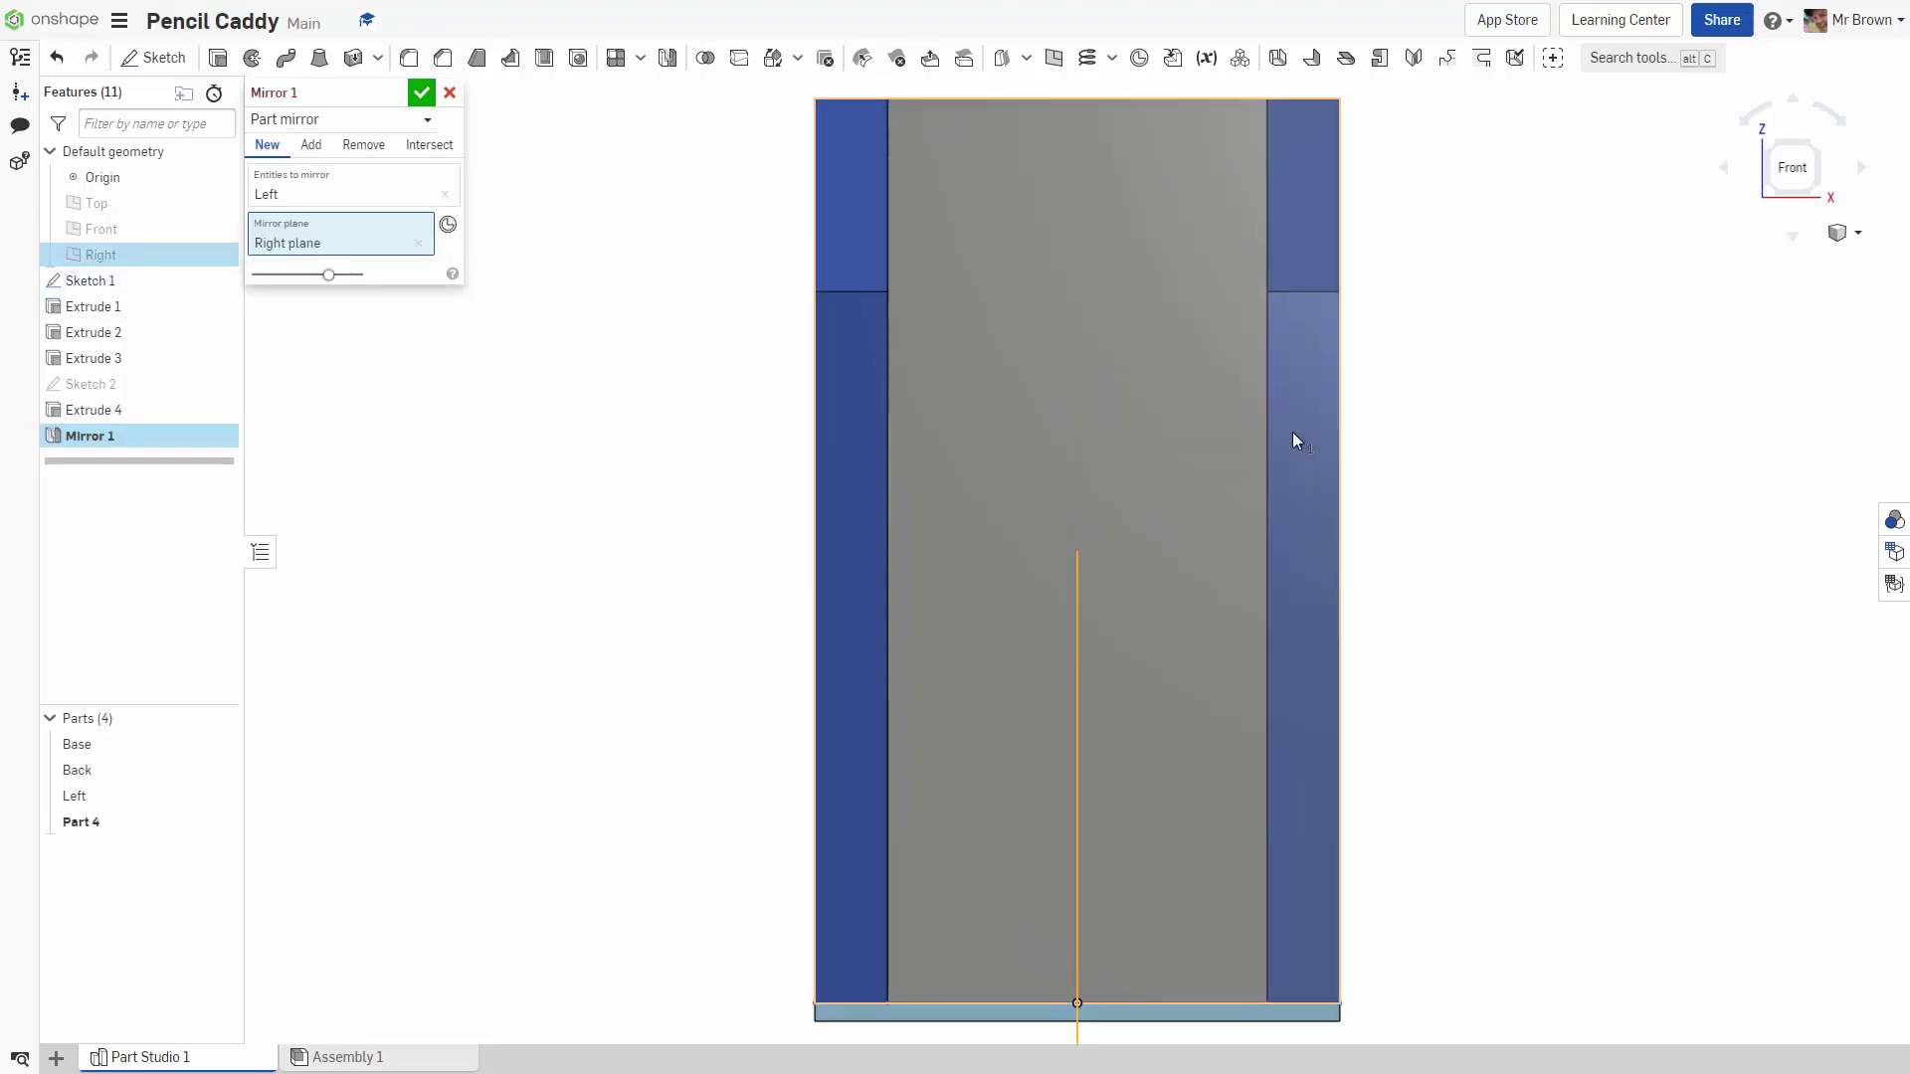
click(421, 93)
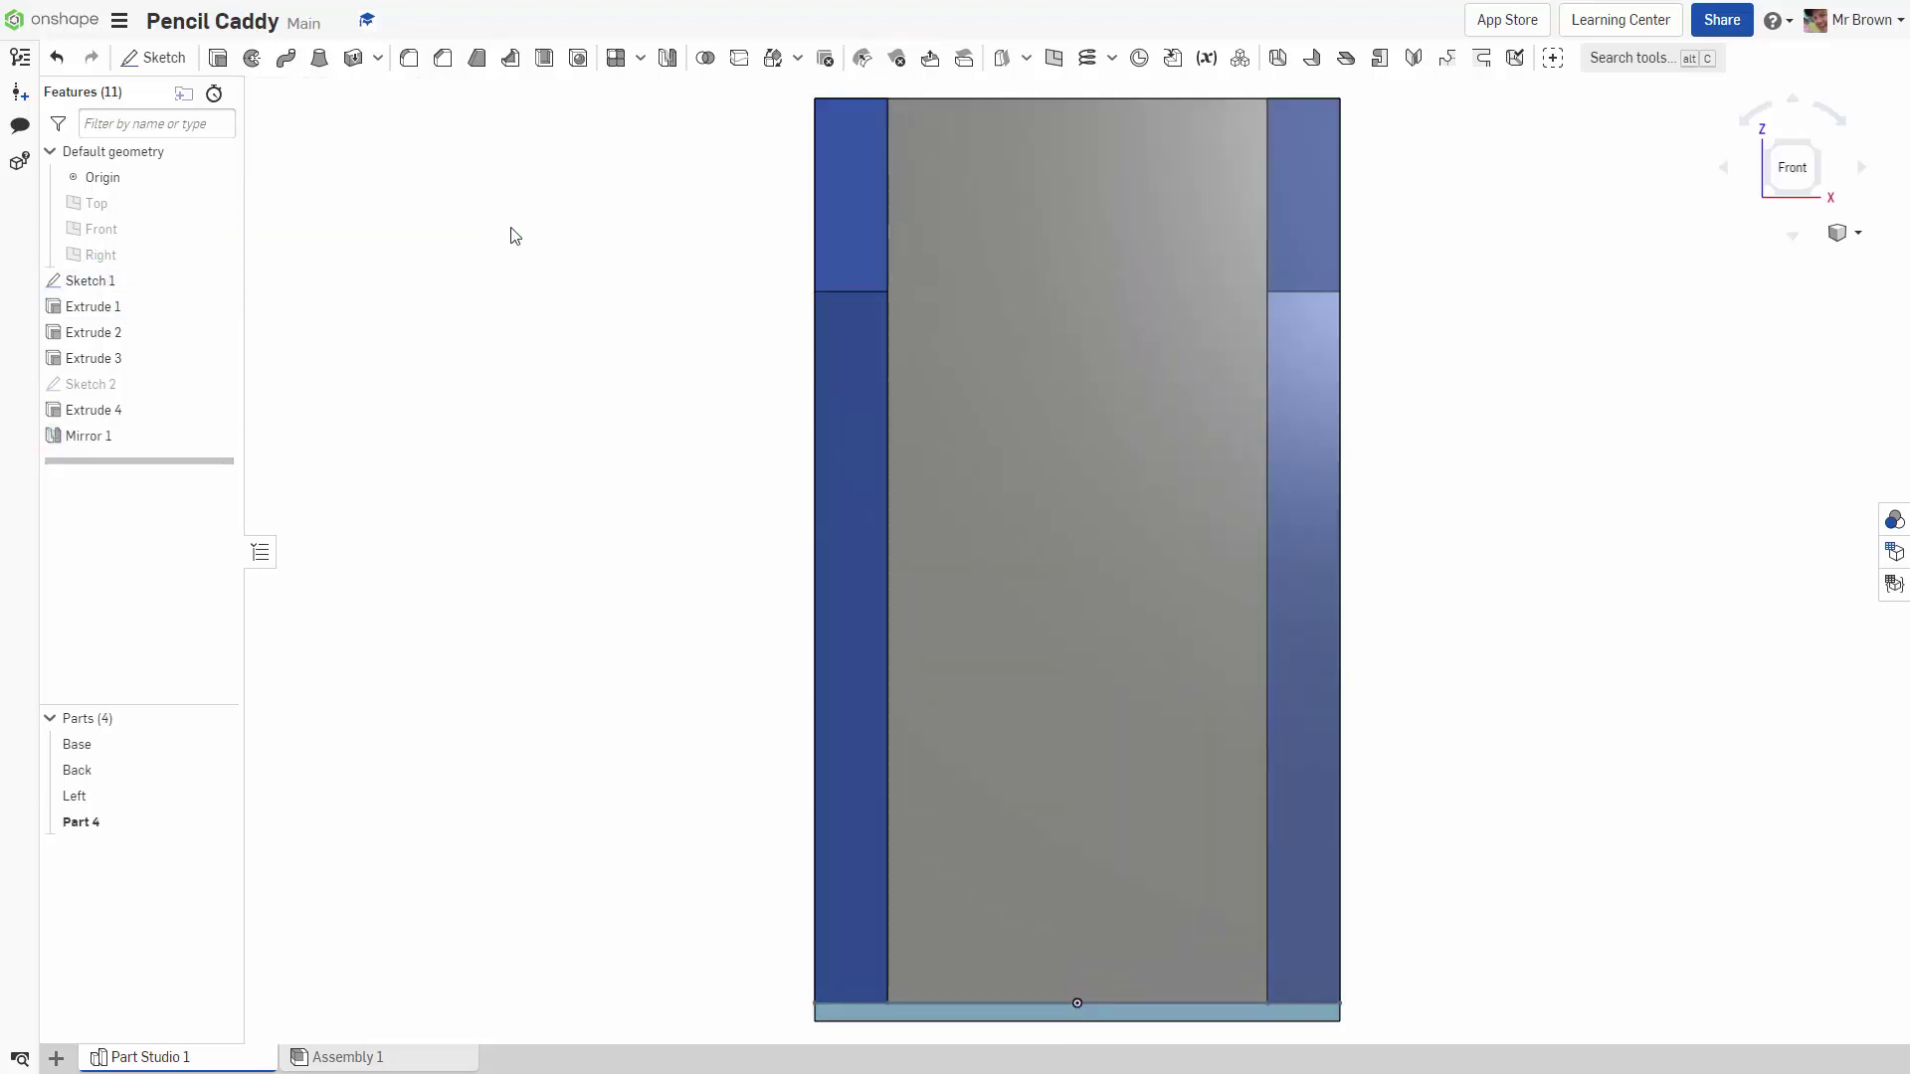
mouse_move(1582, 541)
right_down()
mouse_move(1585, 574)
mouse_move(1608, 558)
mouse_move(1513, 584)
mouse_move(1662, 550)
mouse_move(1526, 588)
mouse_move(1632, 593)
mouse_move(1629, 562)
right_up()
mouse_move(1532, 631)
right_down()
mouse_move(1585, 652)
mouse_move(1555, 672)
right_up()
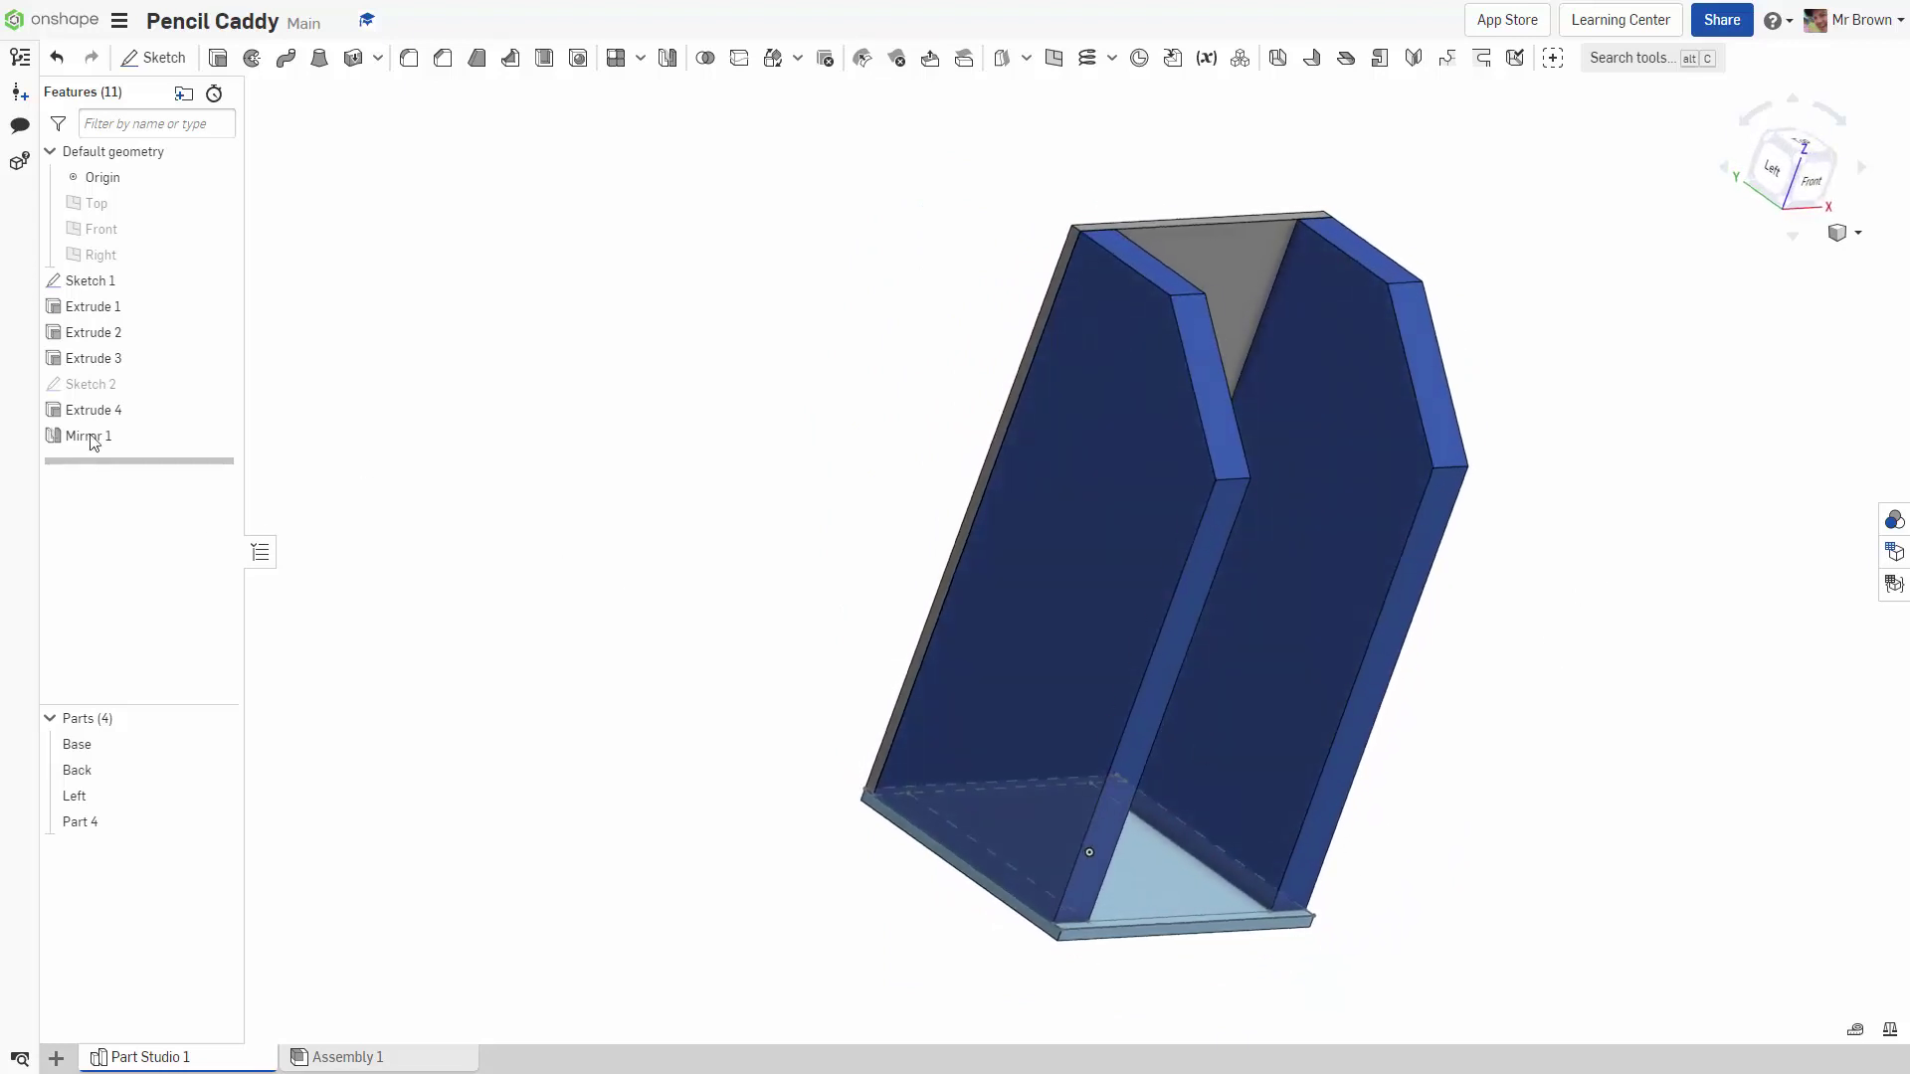
Reopen Sketch 2, set the diagonal line's angle to 70 degrees, and accept the sketch
right_click(137, 385)
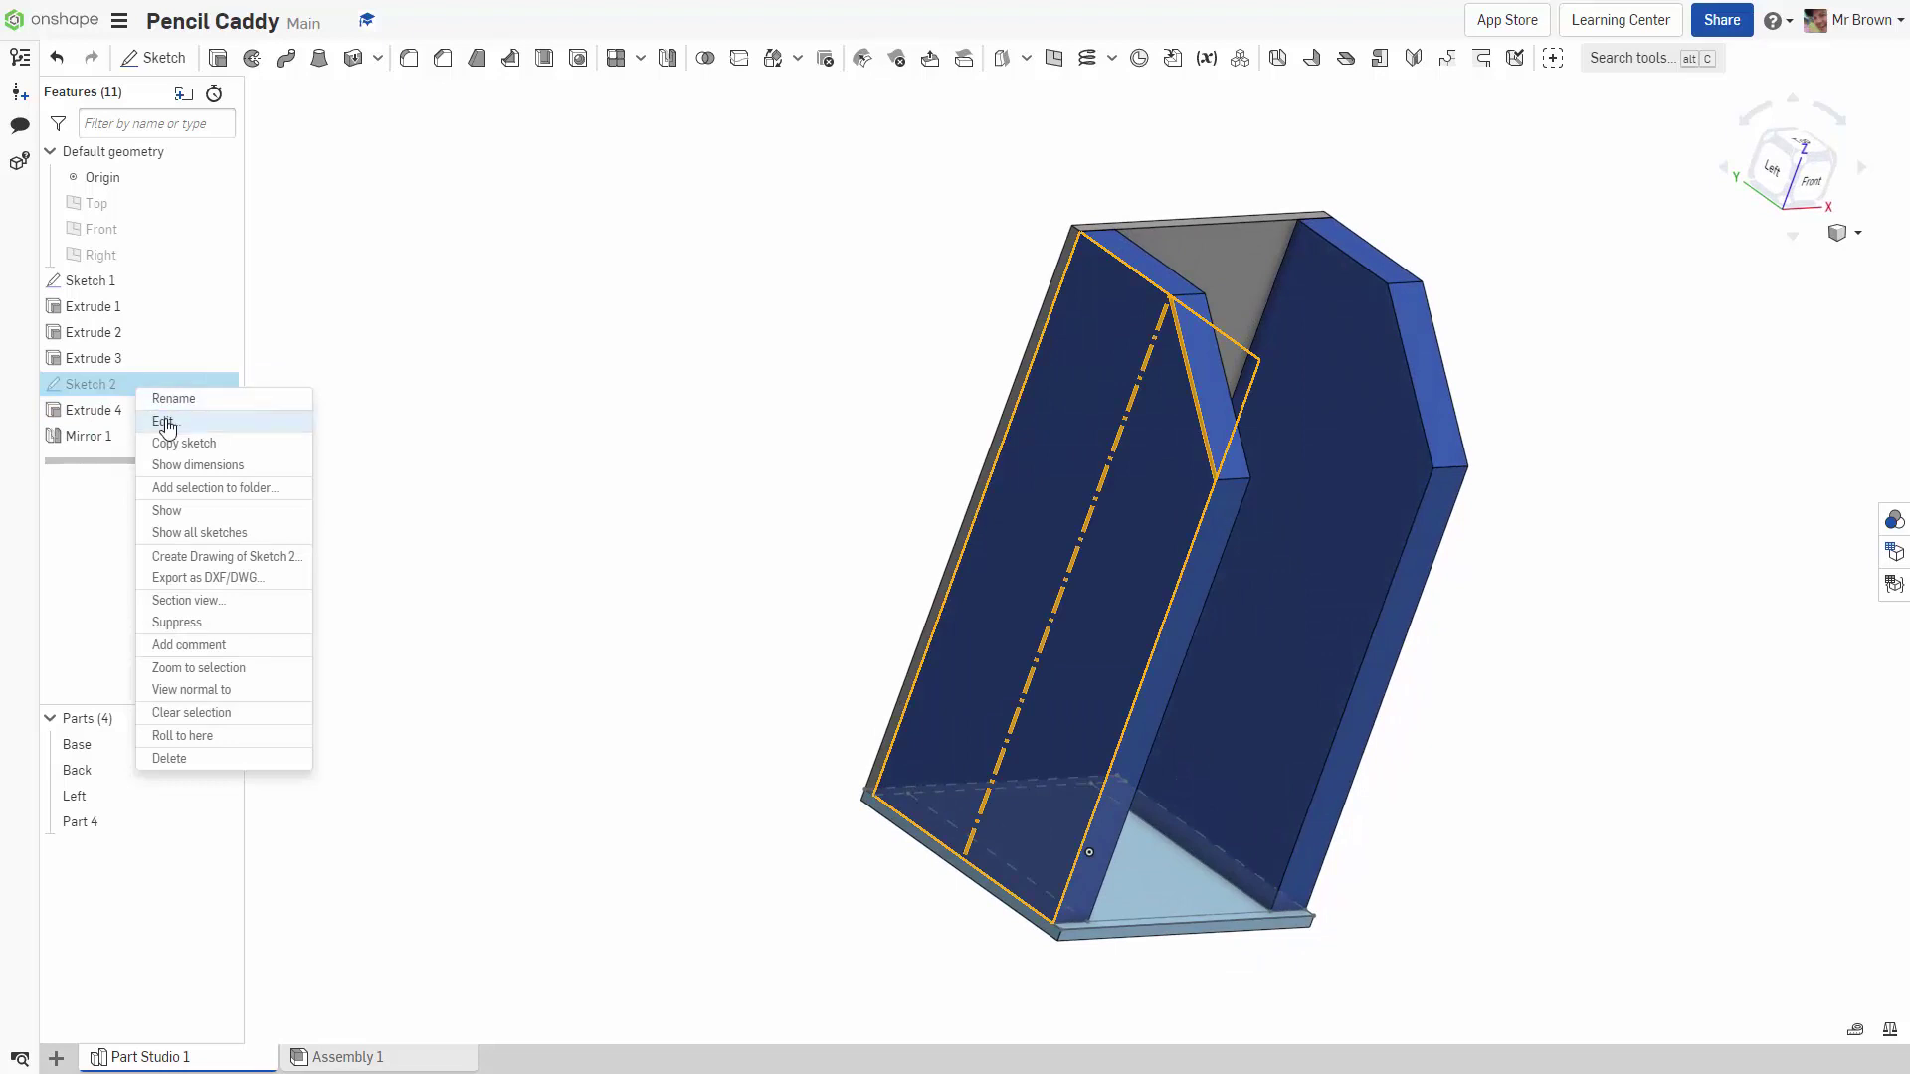
click(163, 423)
mouse_move(1513, 524)
right_down()
mouse_move(1488, 541)
mouse_move(1407, 453)
right_up()
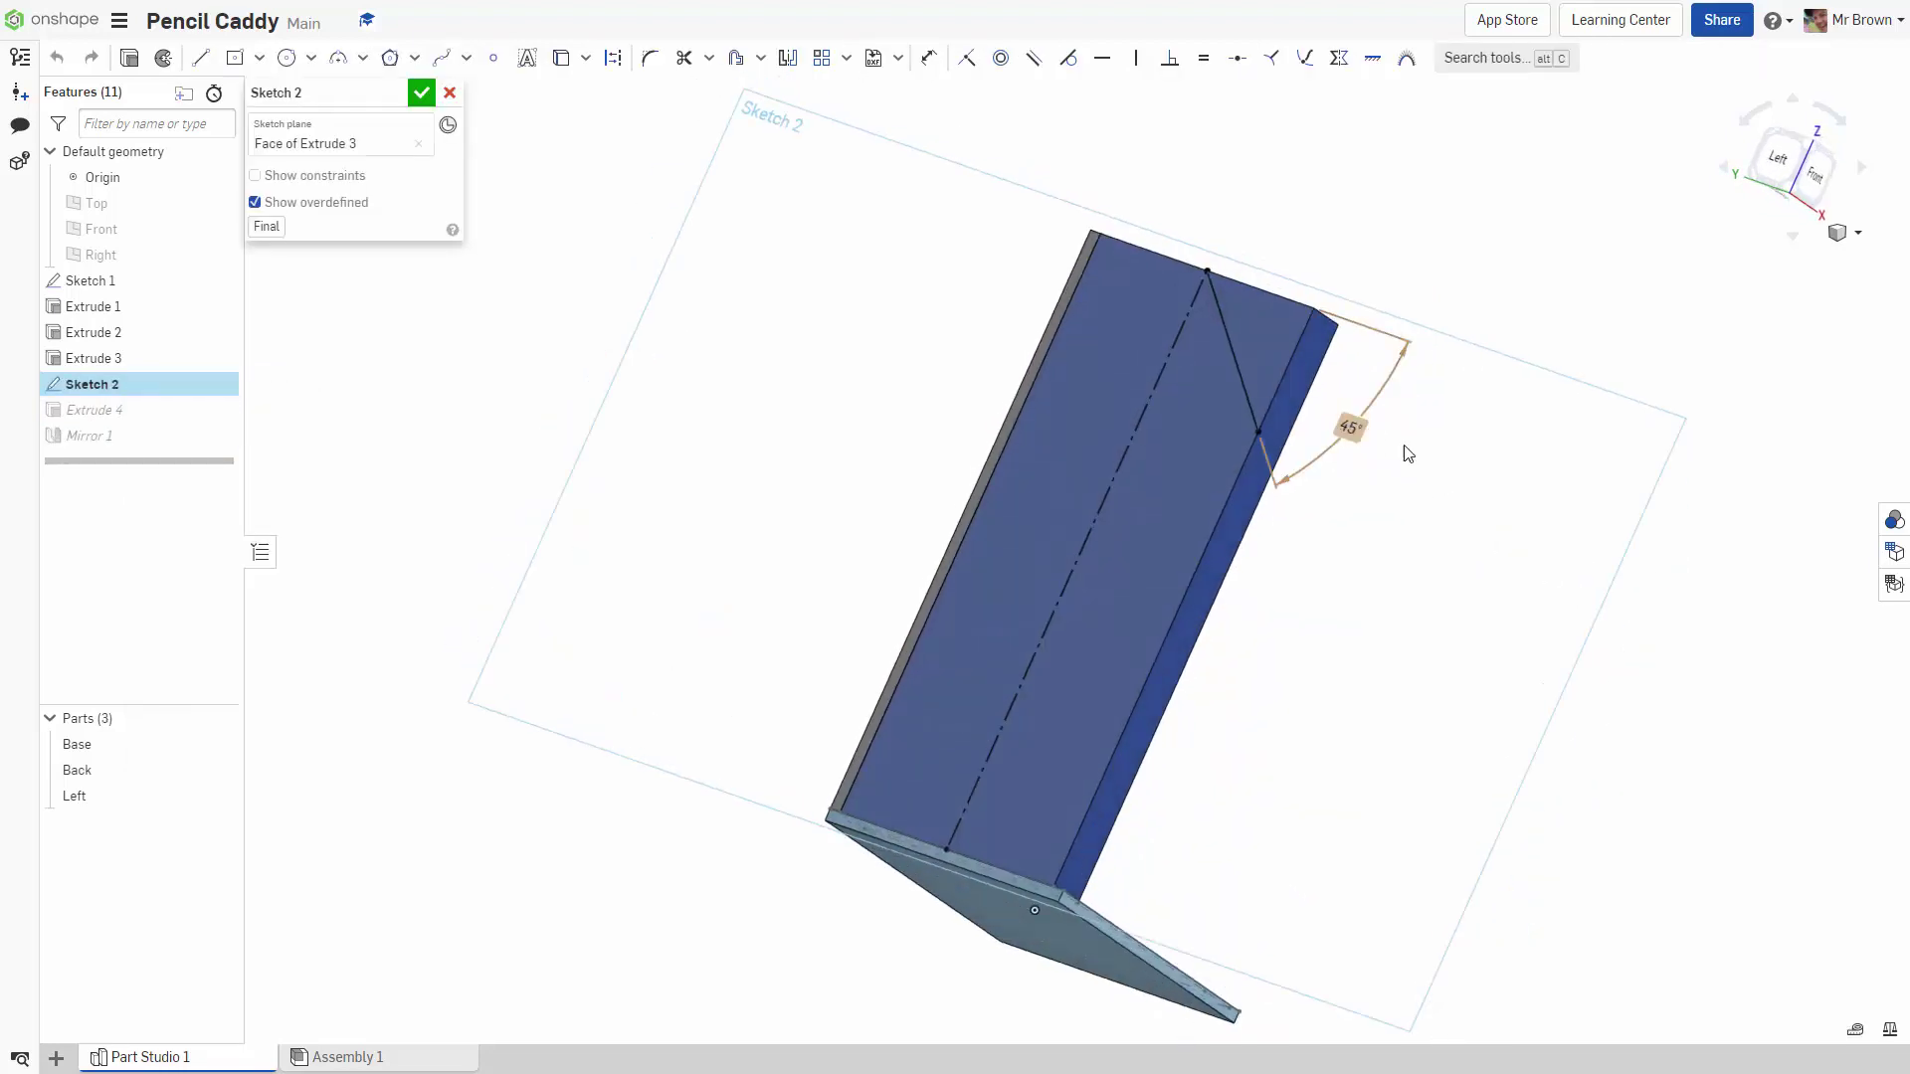
click(1775, 157)
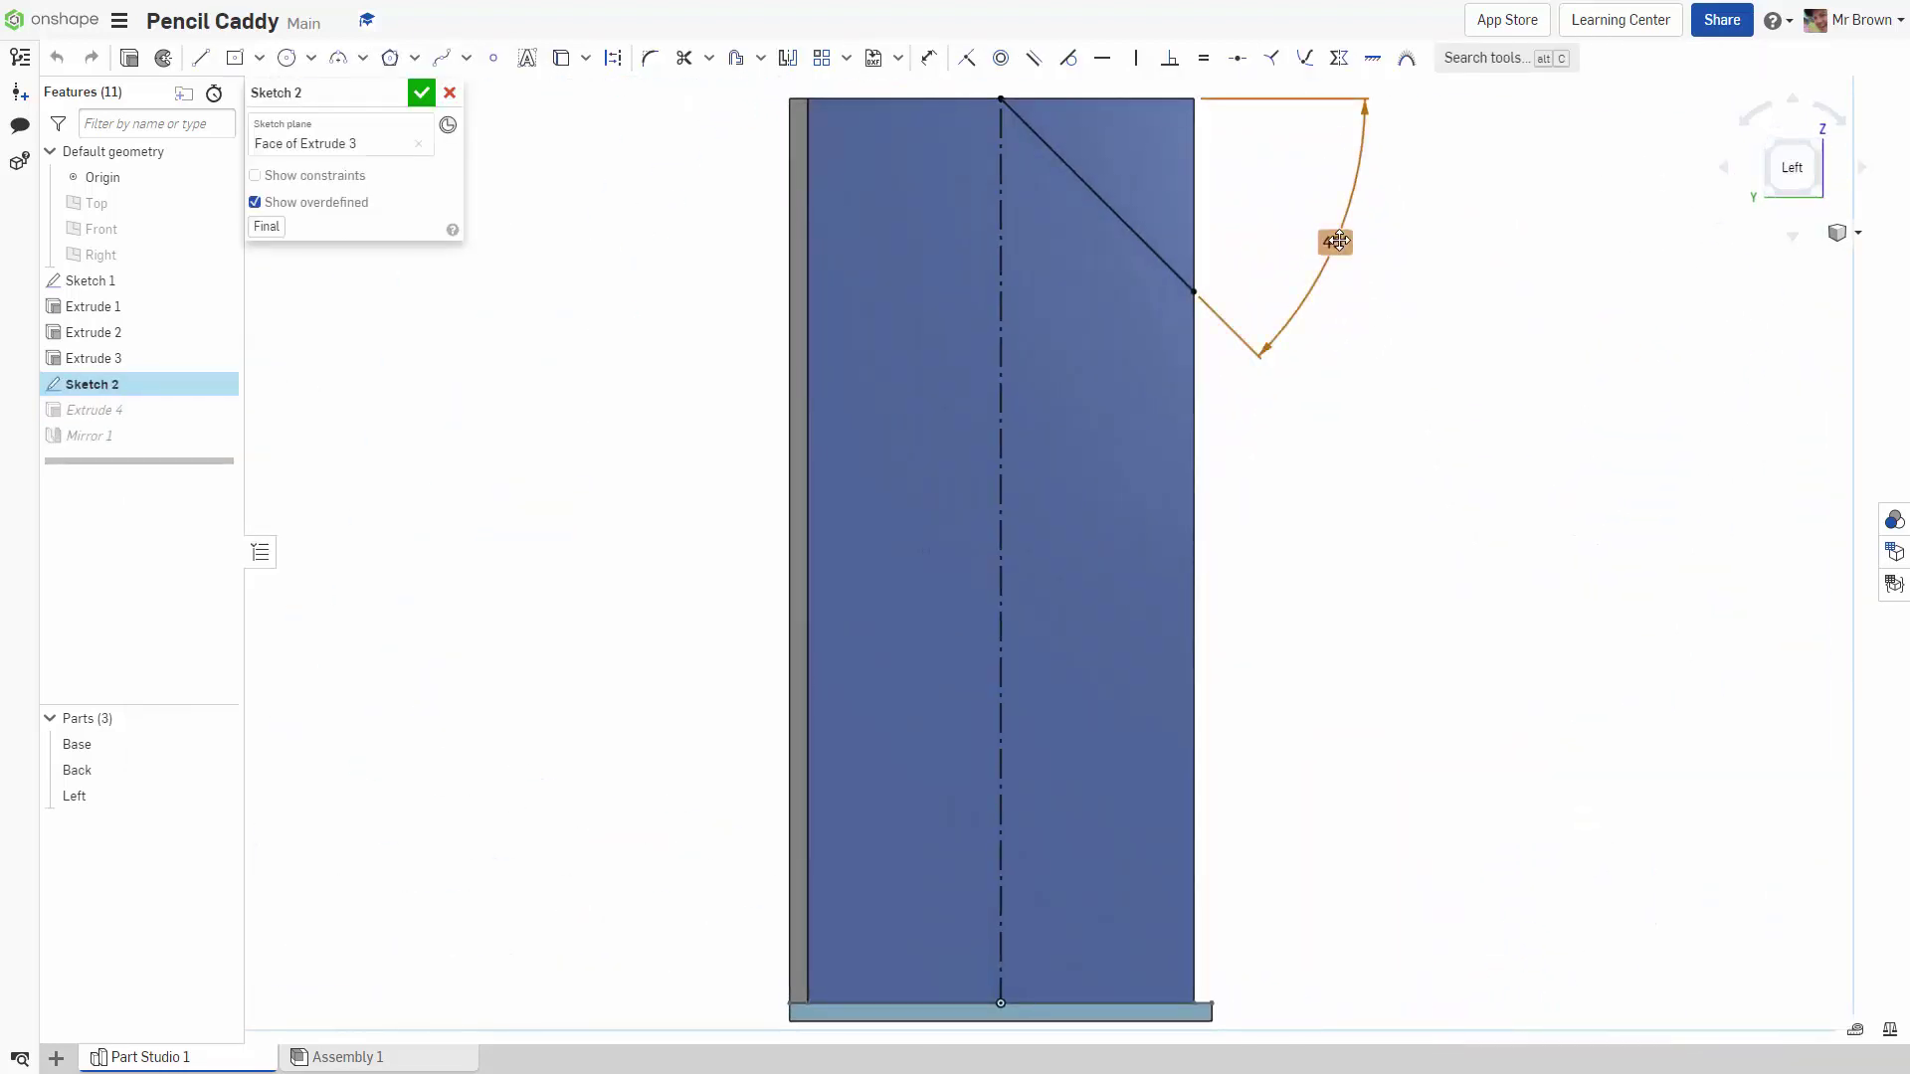
double_click(1338, 241)
text(70)
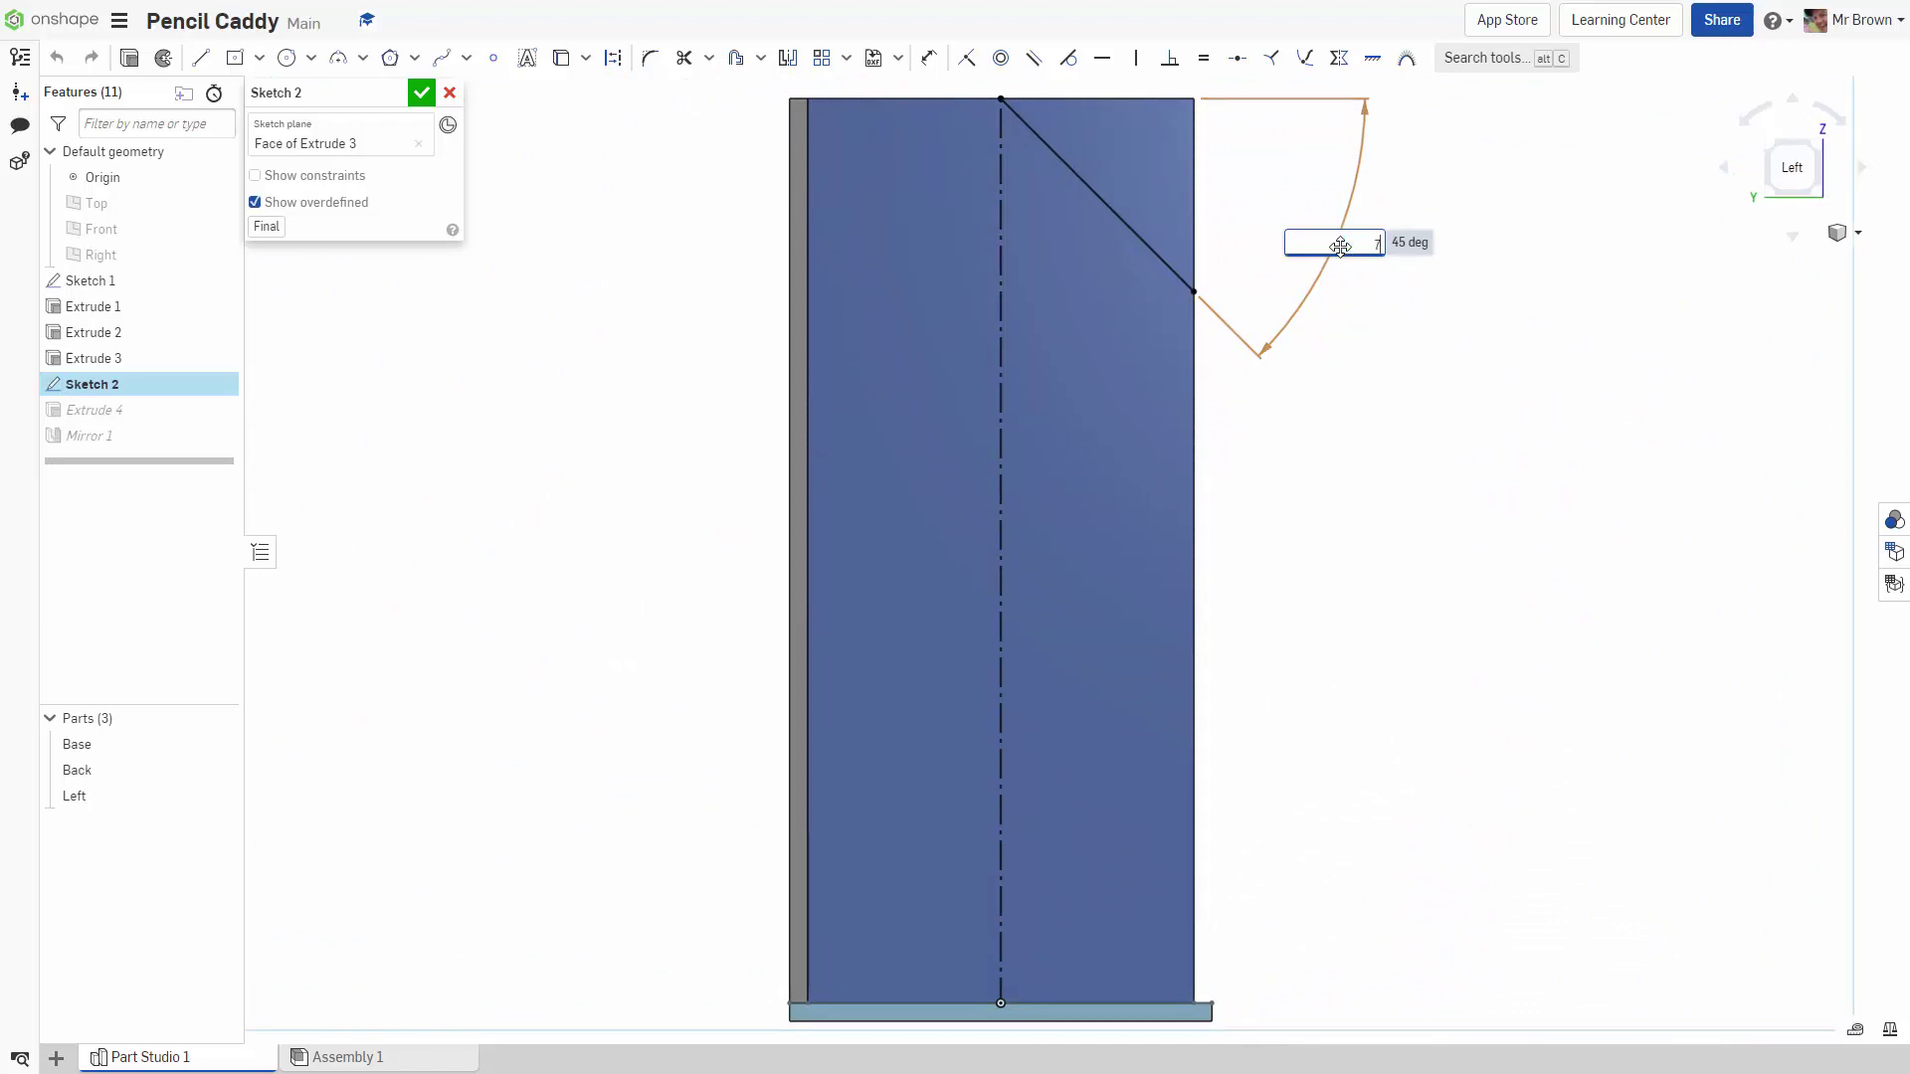
key(Return)
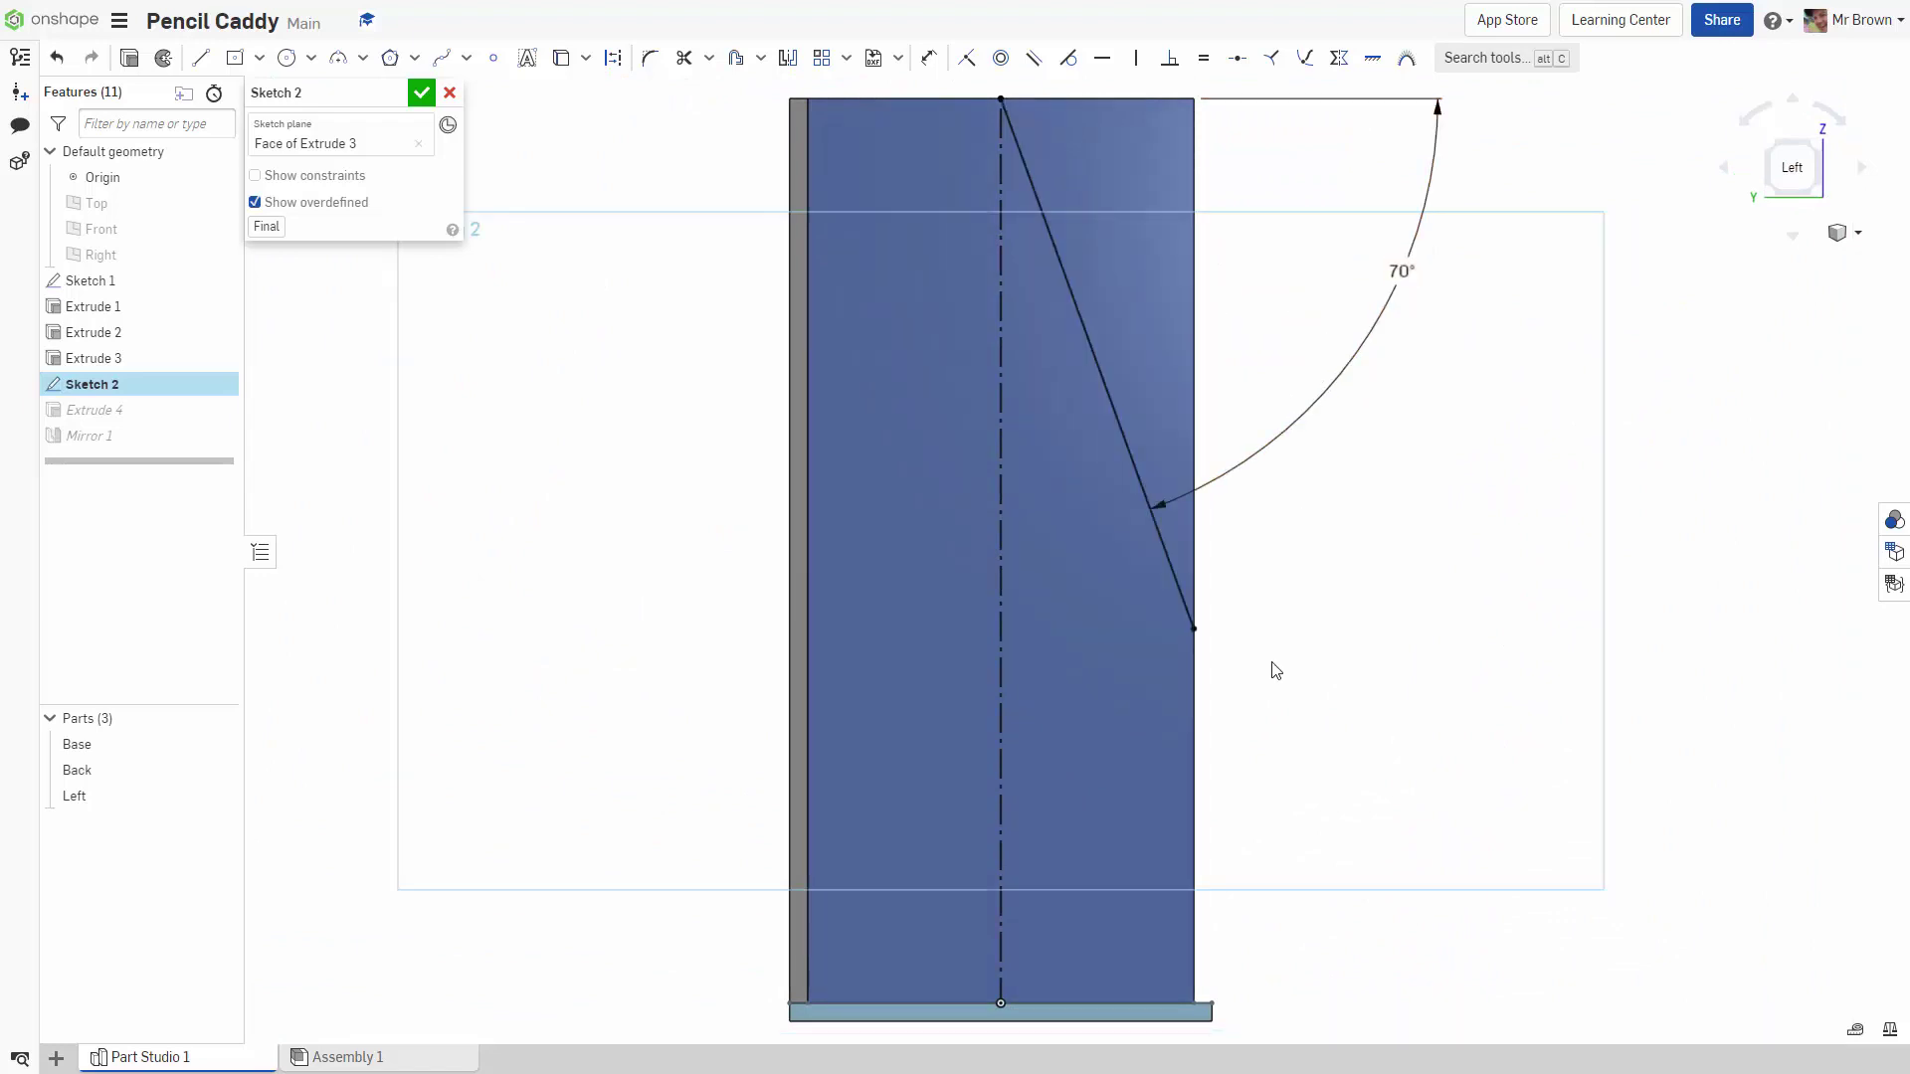
click(421, 93)
right_drag(1496, 482, 1471, 512)
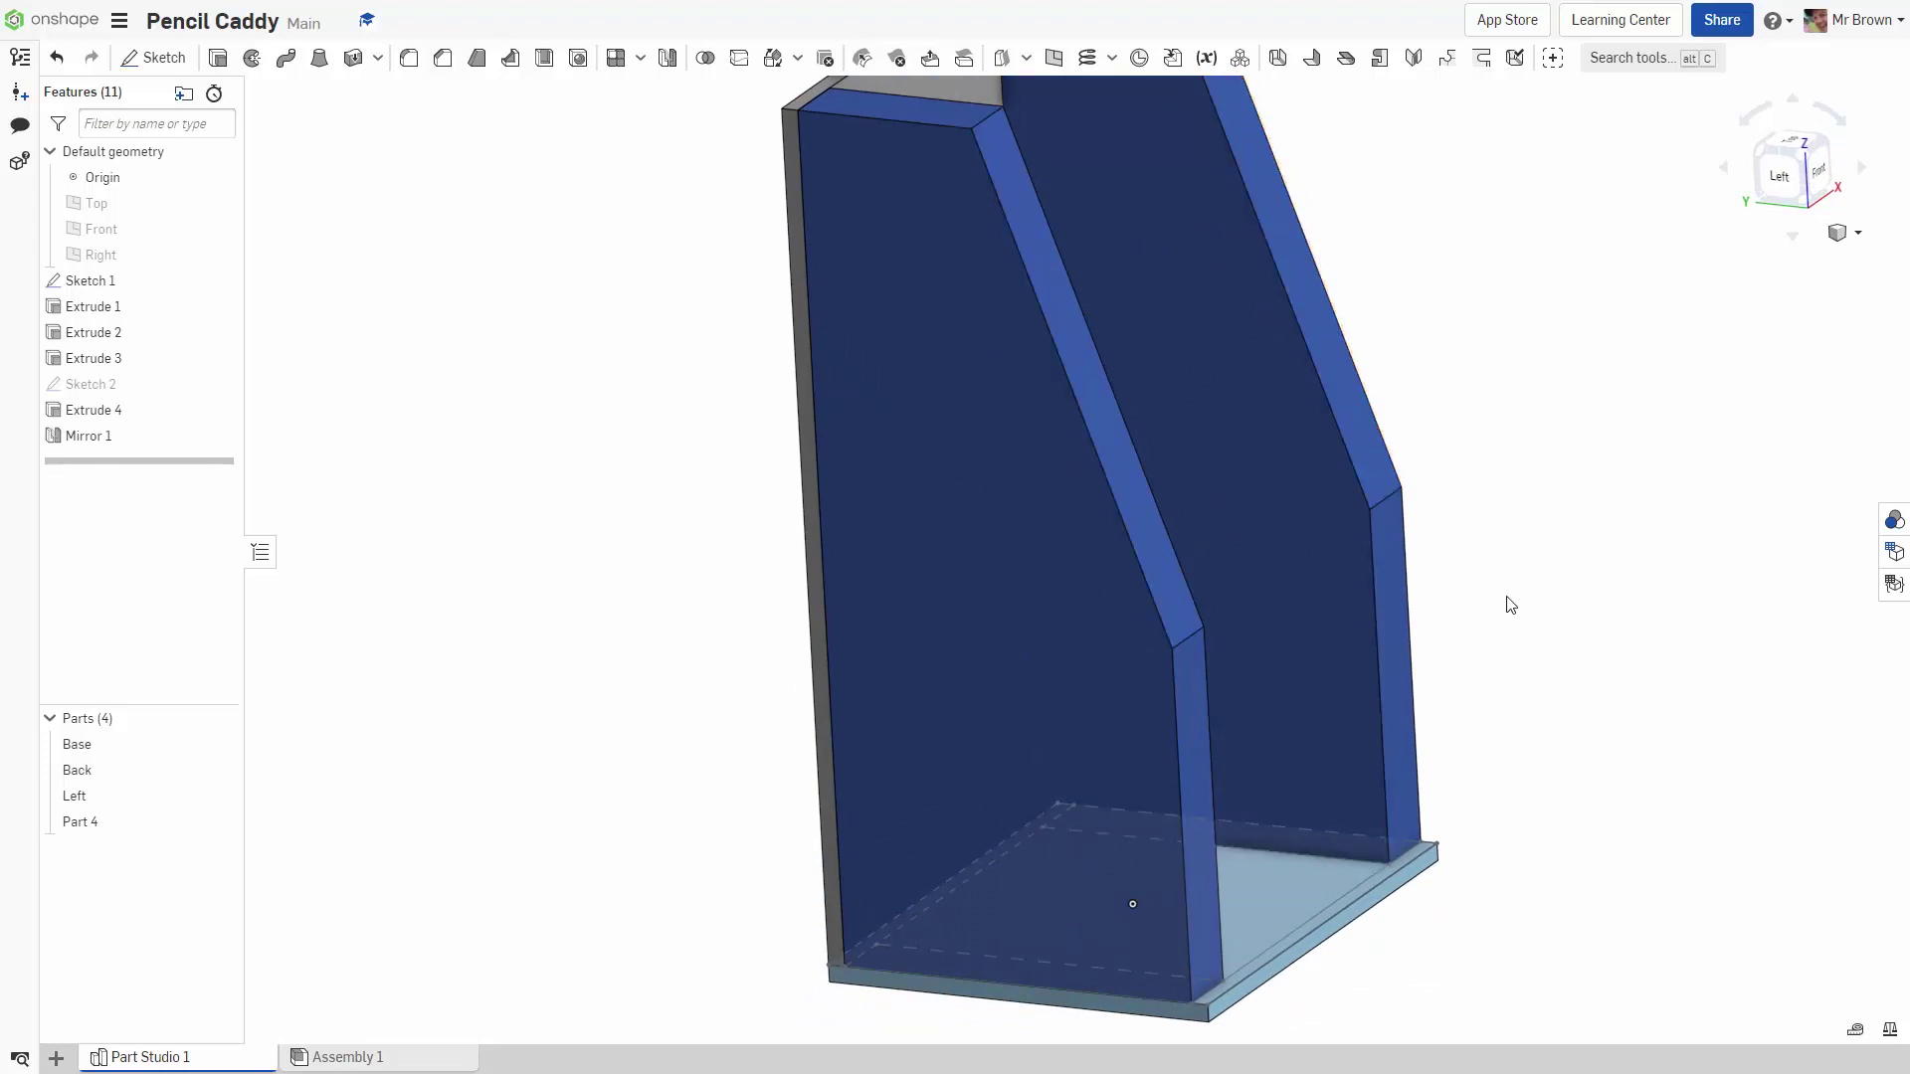
mouse_move(1505, 601)
right_down()
mouse_move(1537, 599)
mouse_move(1509, 609)
right_up()
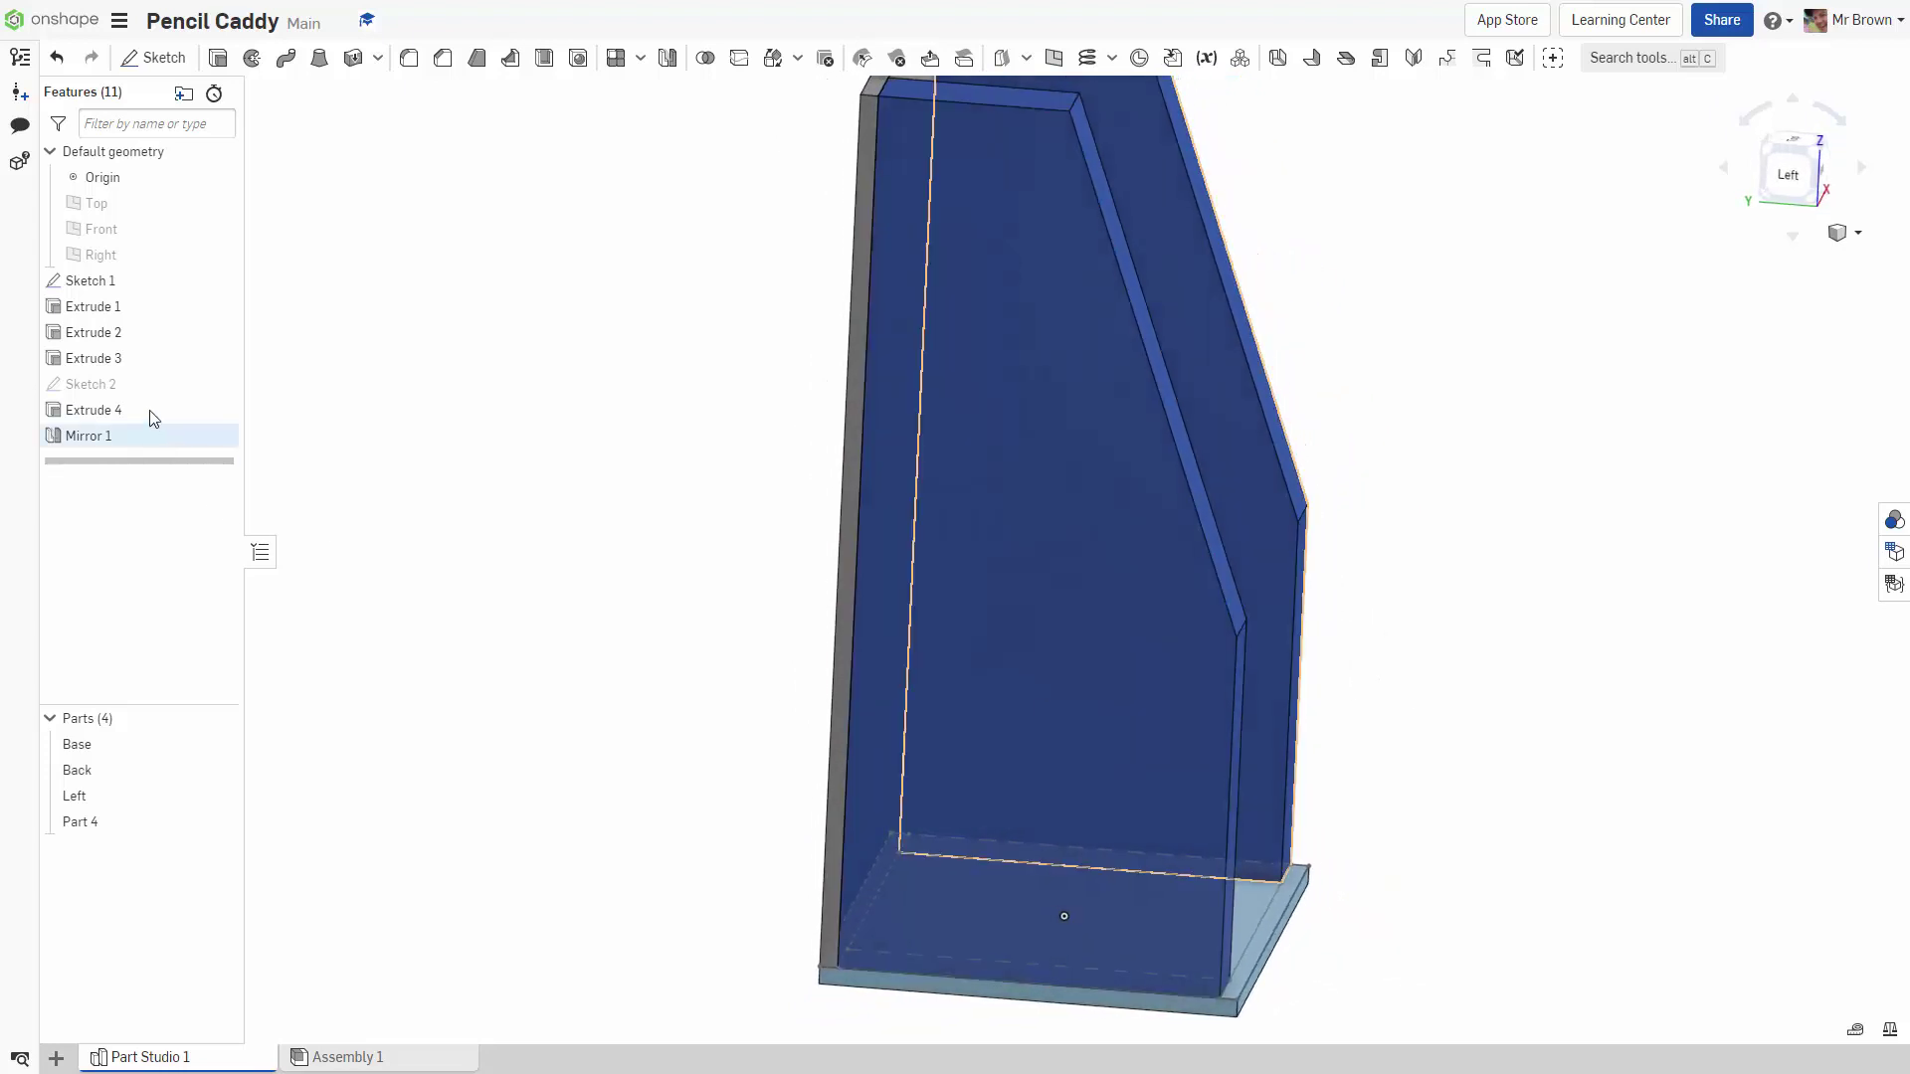
Edit Sketch 2 again, set the diagonal line's angle back to 45 degrees, and accept the sketch
right_click(134, 387)
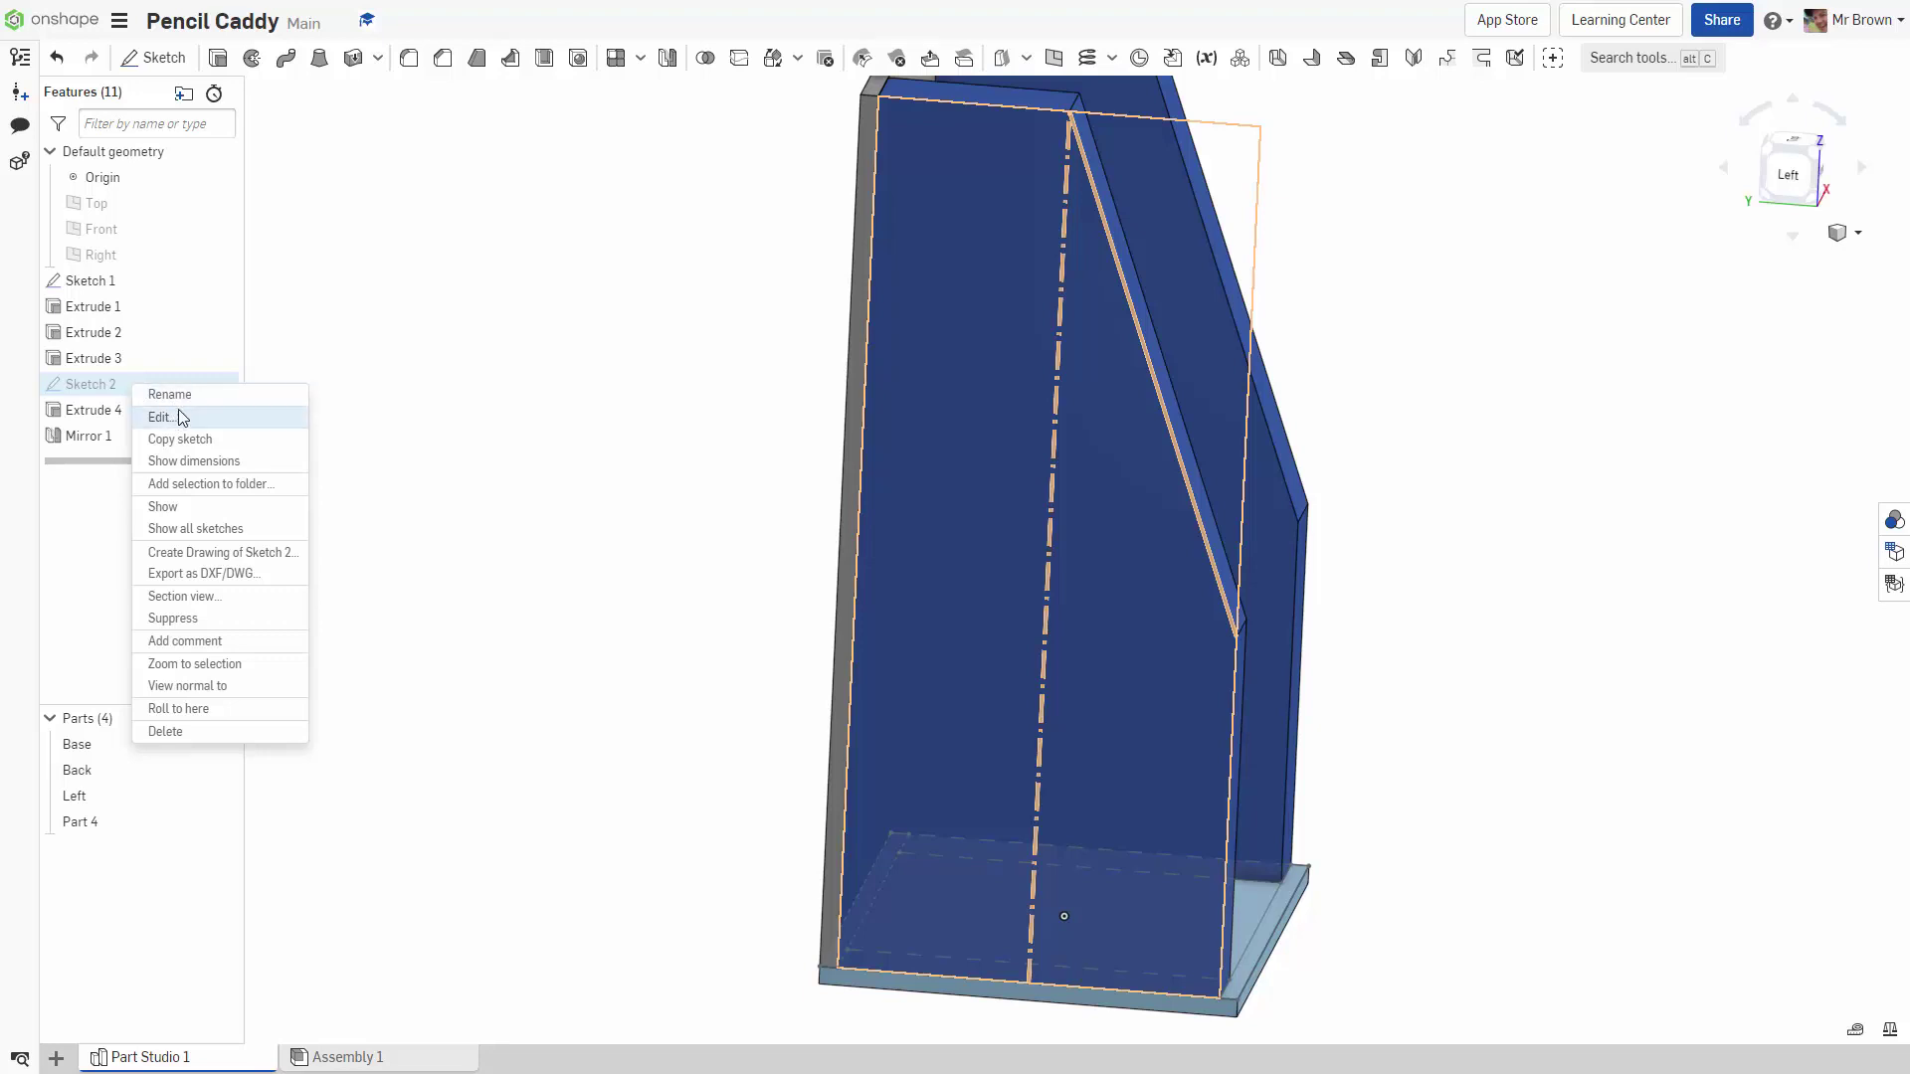
click(164, 417)
double_click(1460, 310)
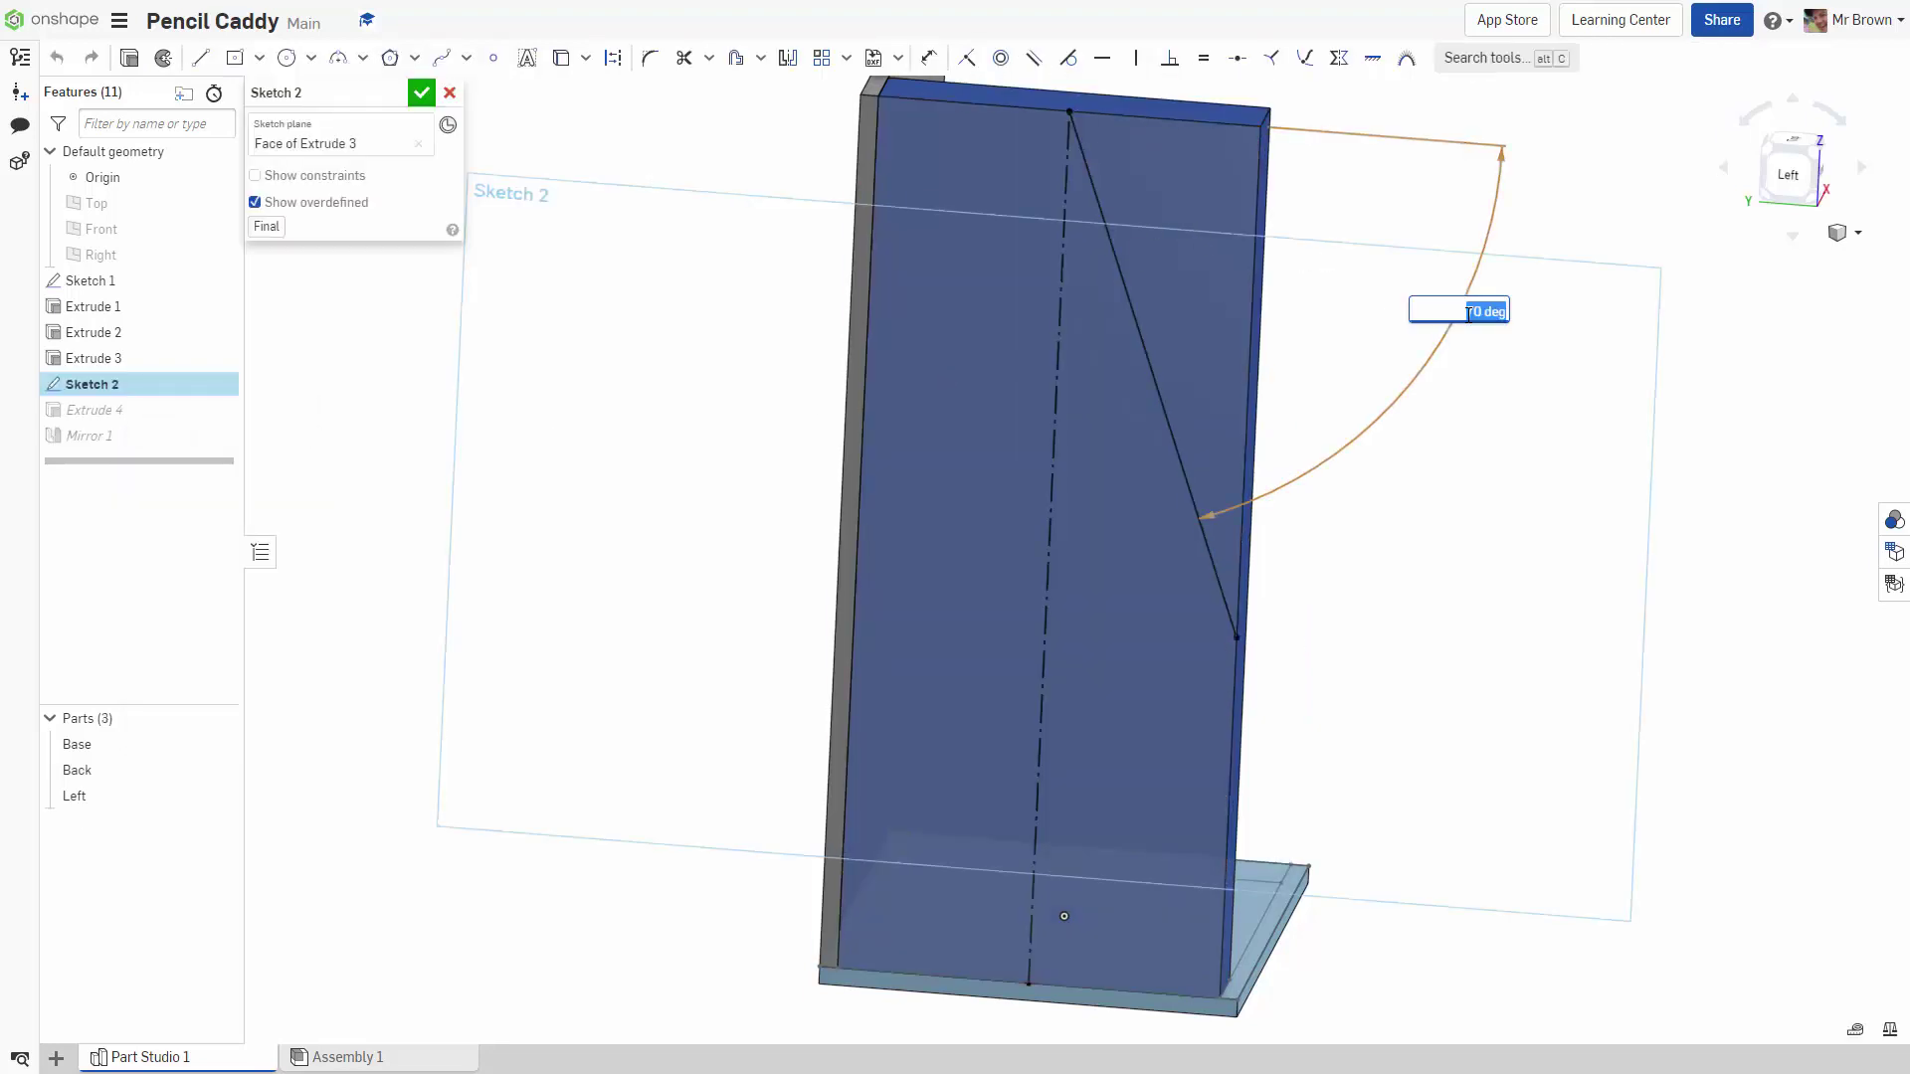
text(70)
key(Return)
text(45)
key(Return)
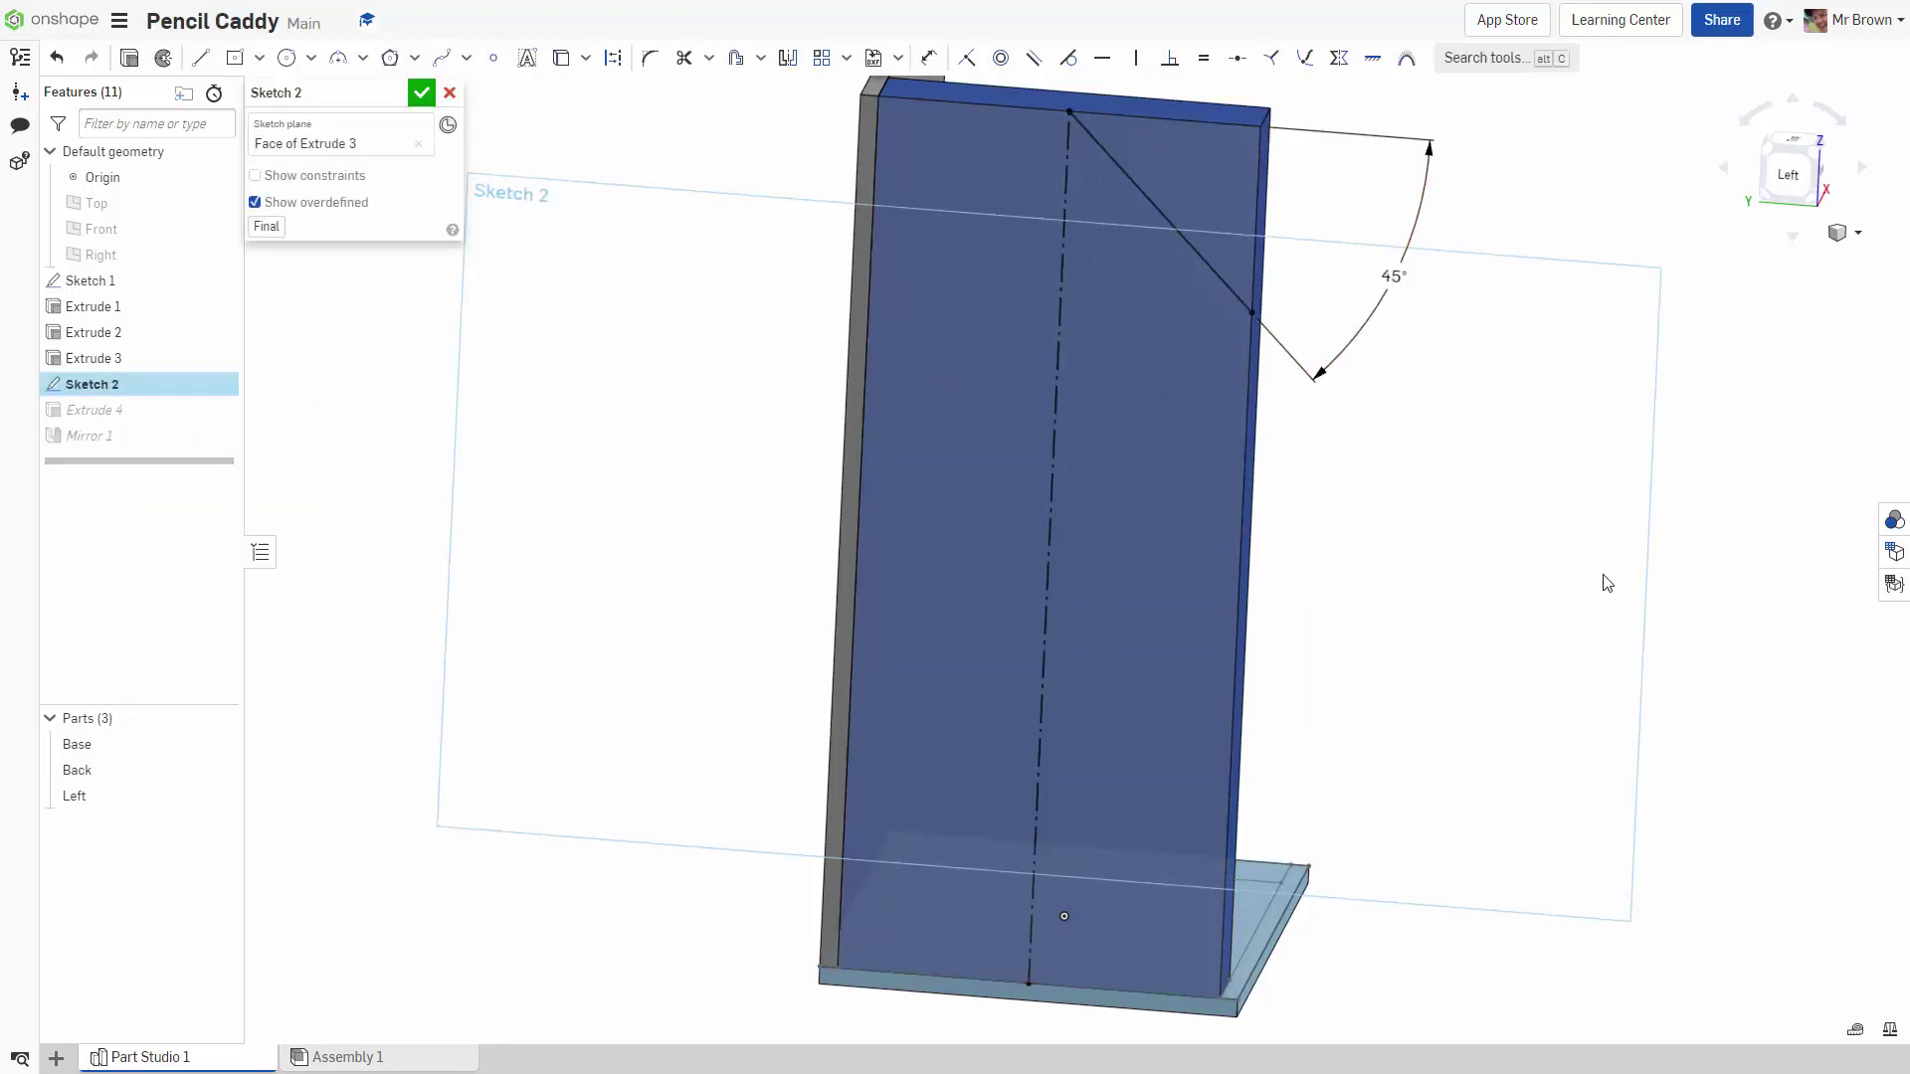
click(422, 93)
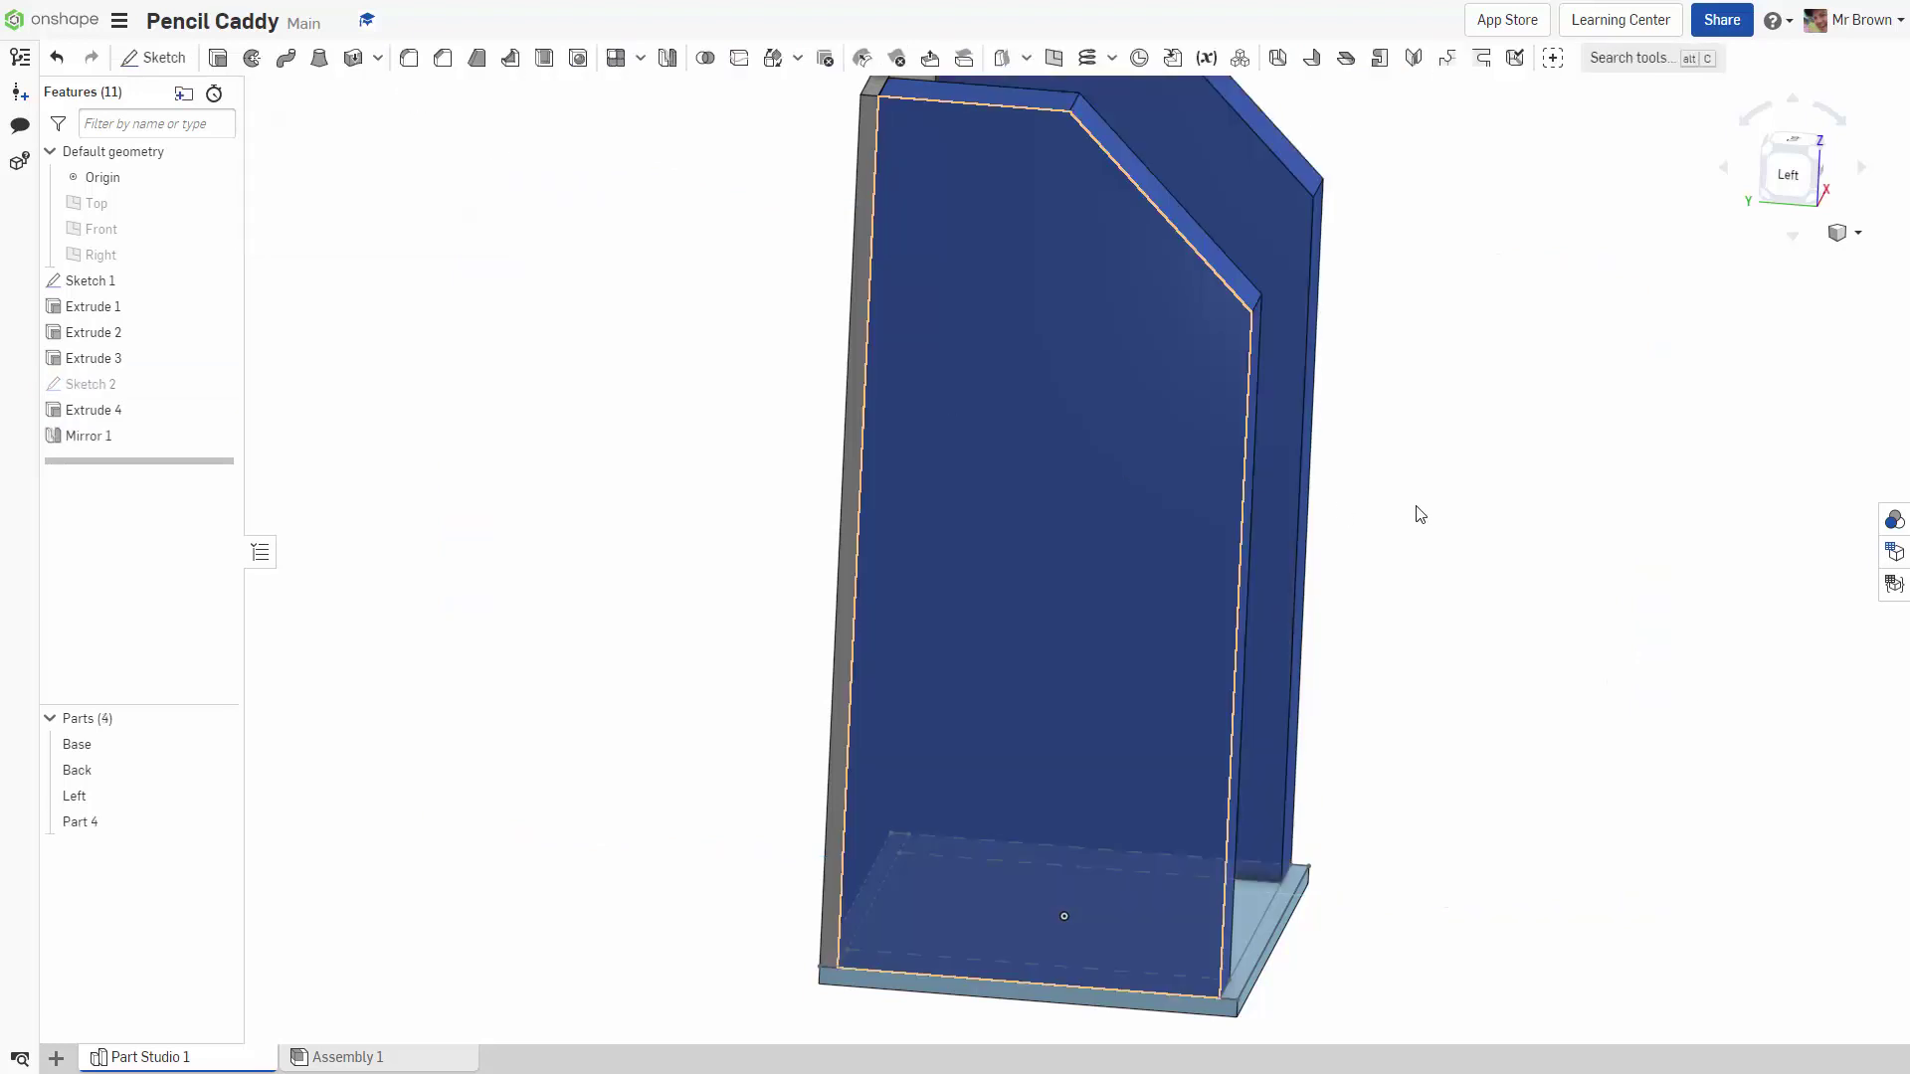
Rename Part 4, the mirrored side block, as Right
scroll(1523, 493, up, 2)
right_drag(1420, 512, 1577, 481)
scroll(1523, 493, down, 3)
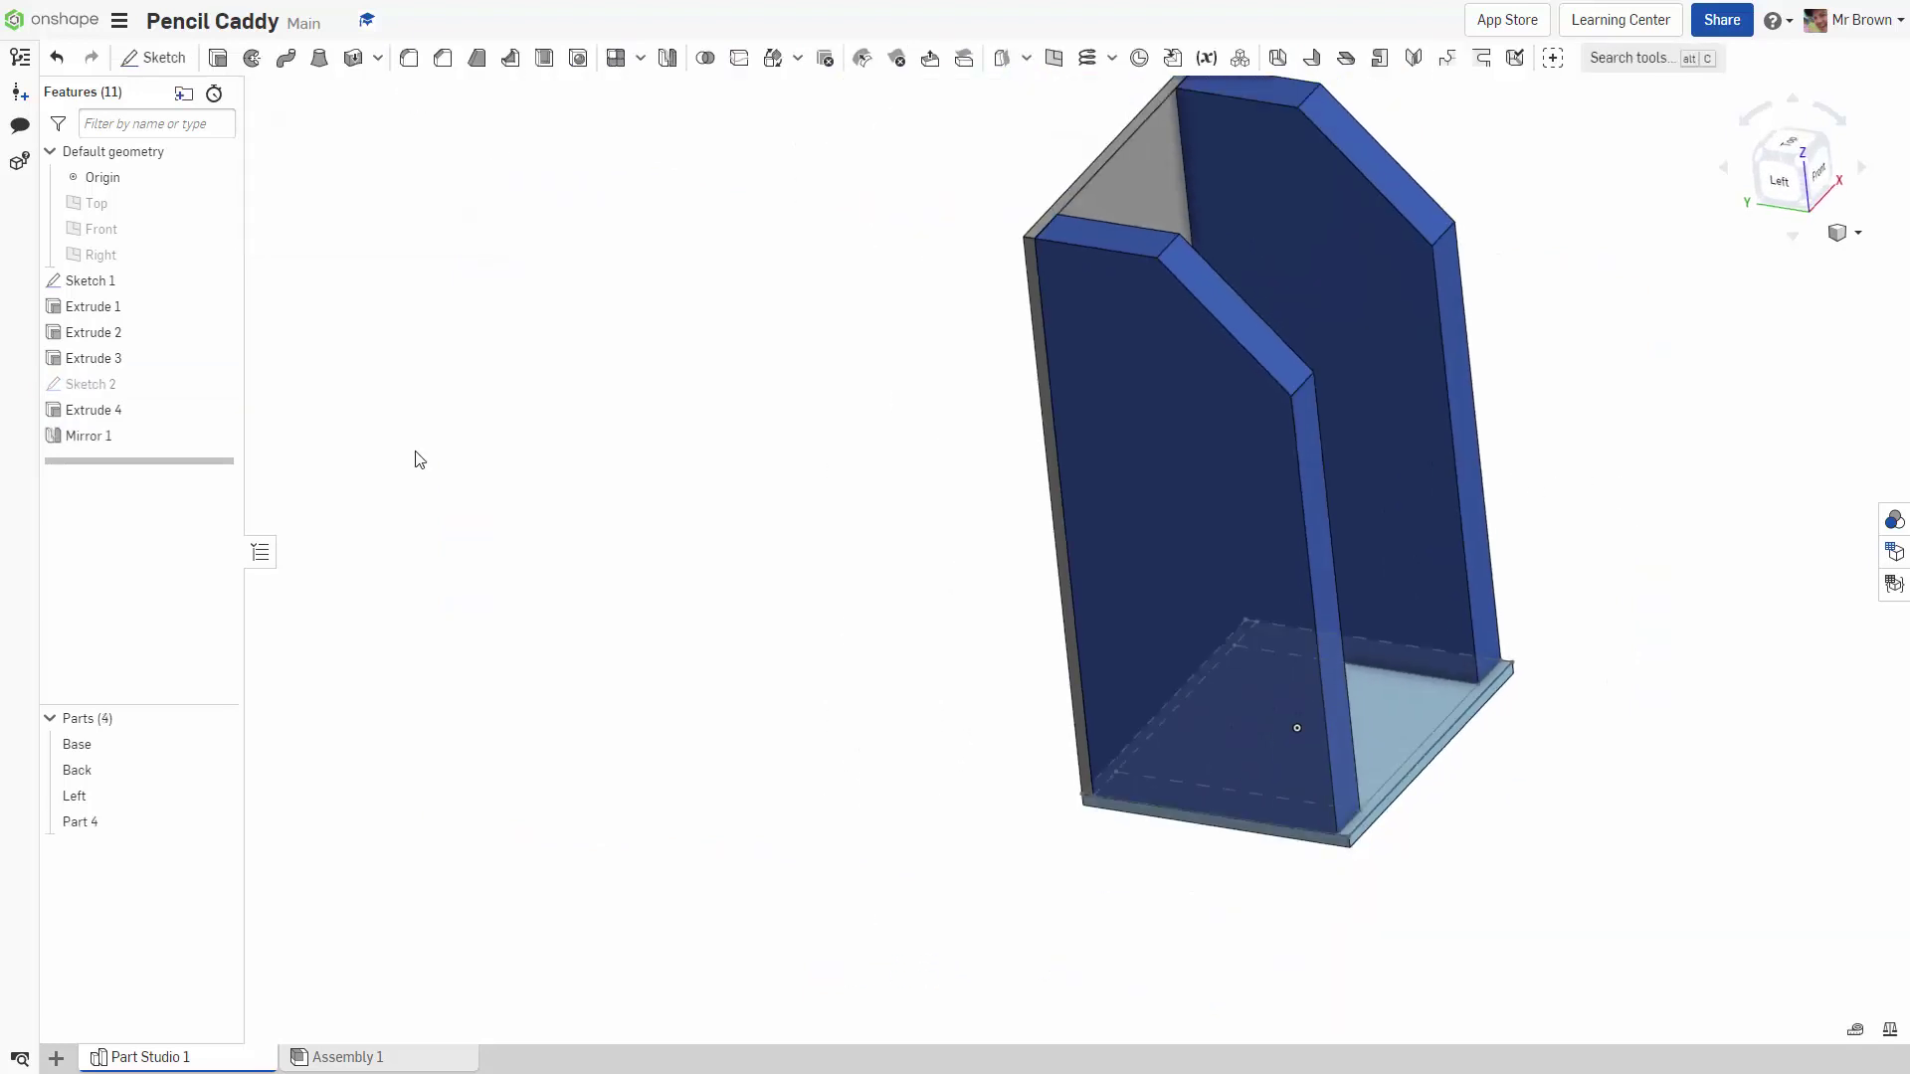
middle_drag(1498, 609, 1322, 647)
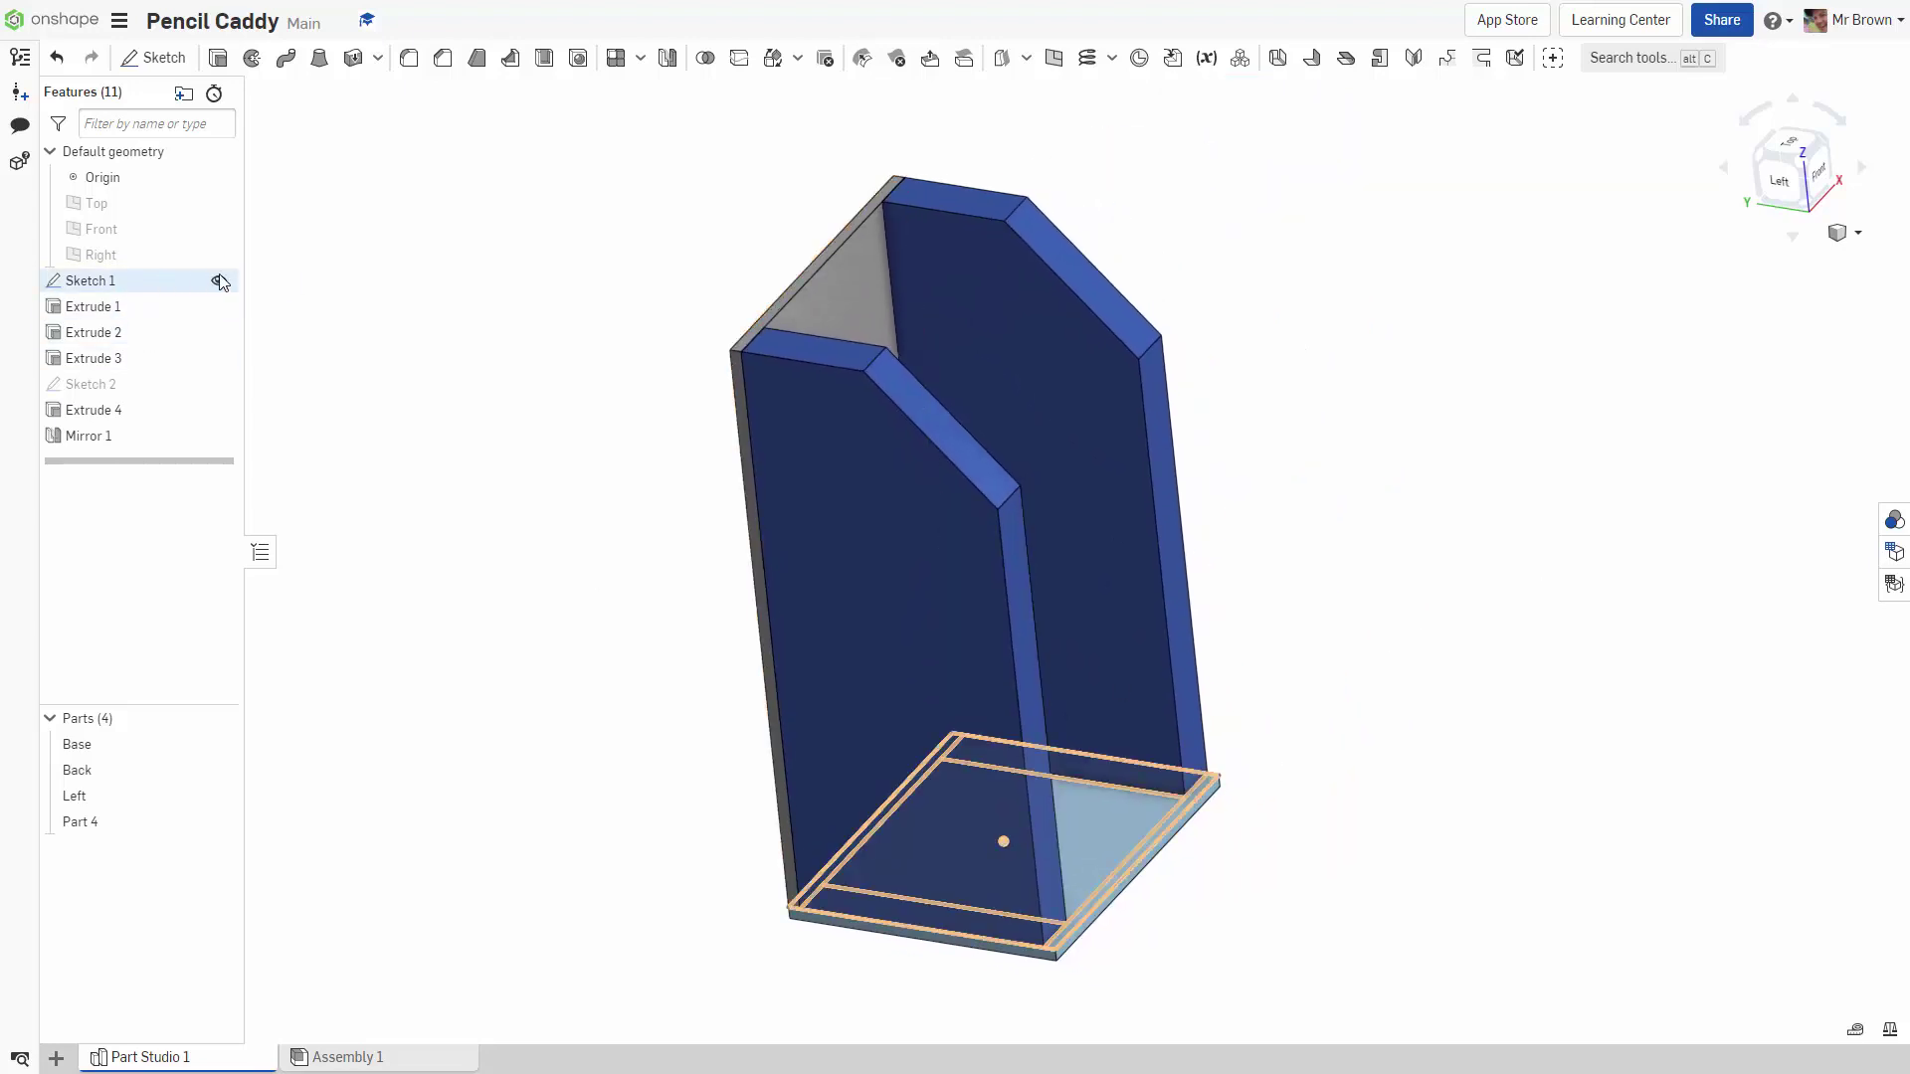
mouse_move(1093, 554)
right_down()
mouse_move(1332, 678)
mouse_move(1338, 780)
mouse_move(1381, 700)
mouse_move(1234, 778)
right_up()
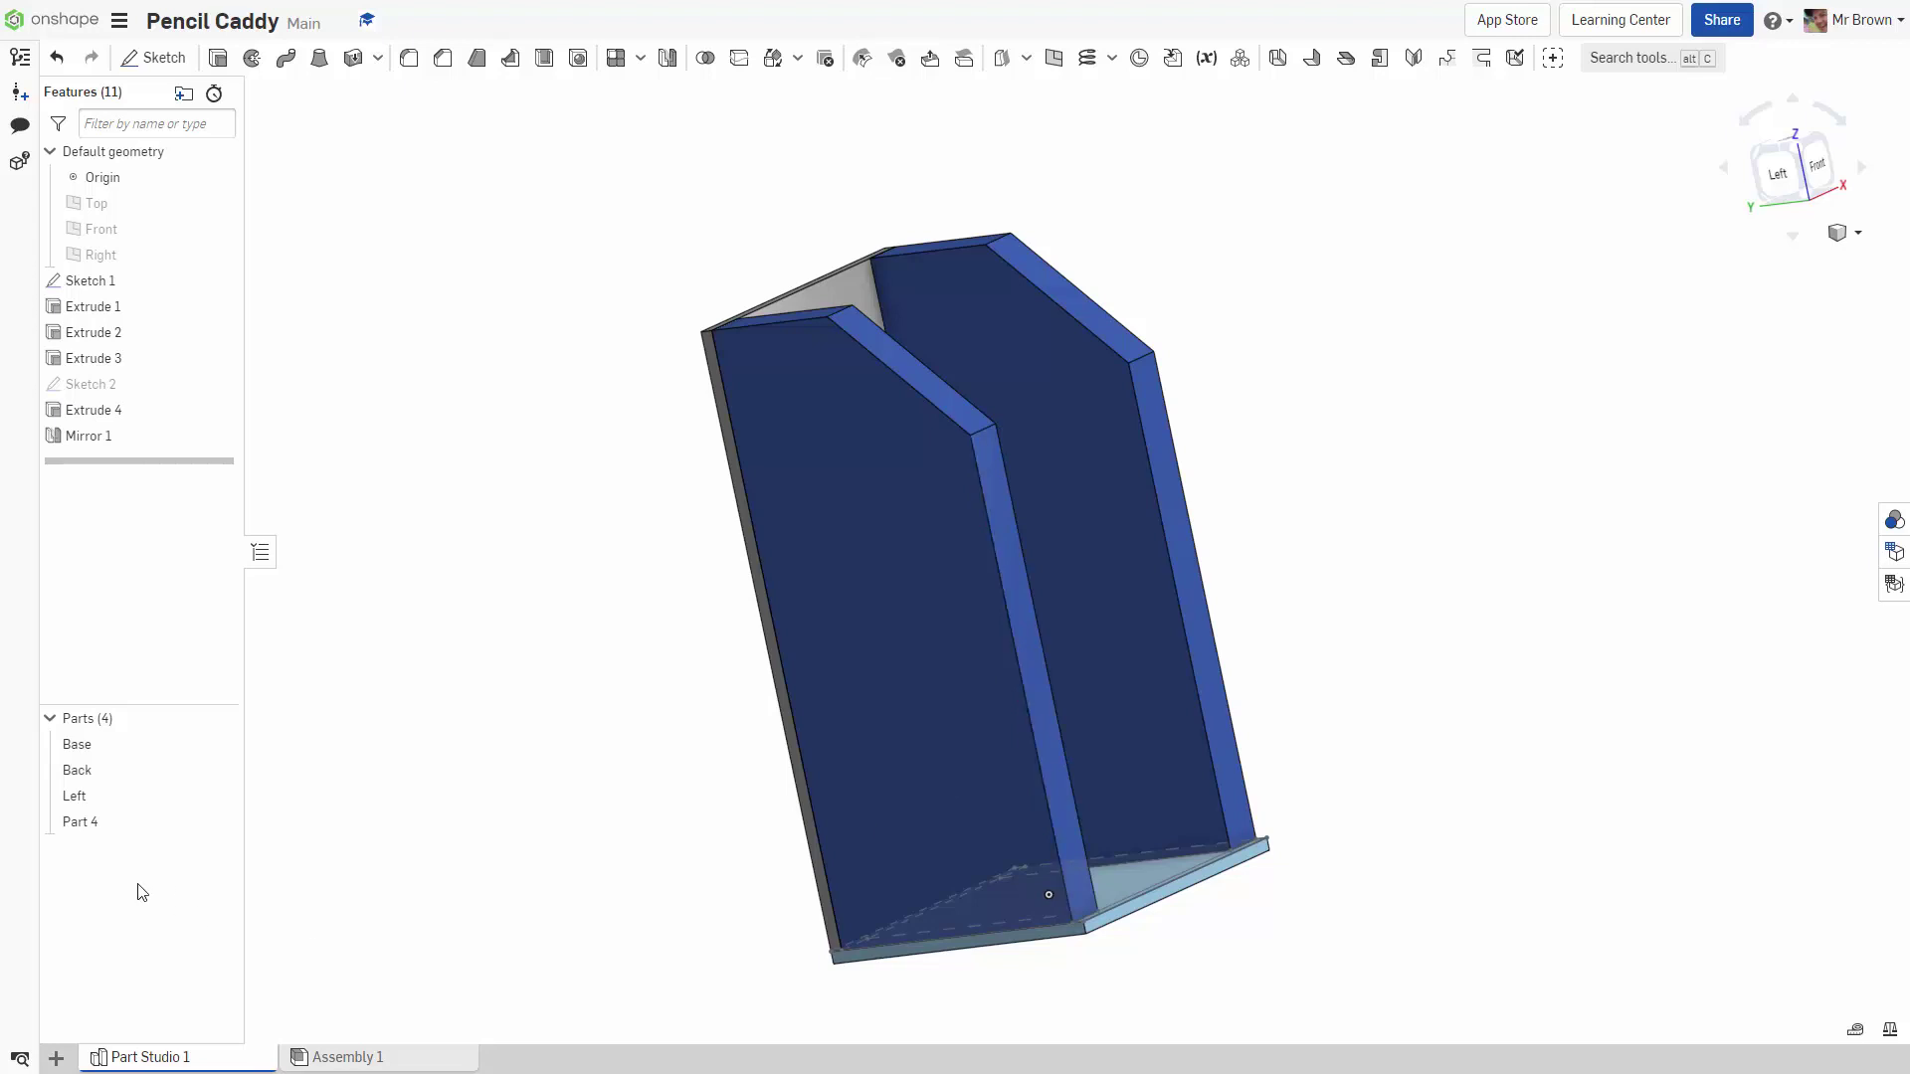
right_click(100, 824)
click(159, 485)
text(Right)
key(Return)
Measure the length of the Left part's outer front vertical edge, then clear the selection
scroll(1082, 721, up, 3)
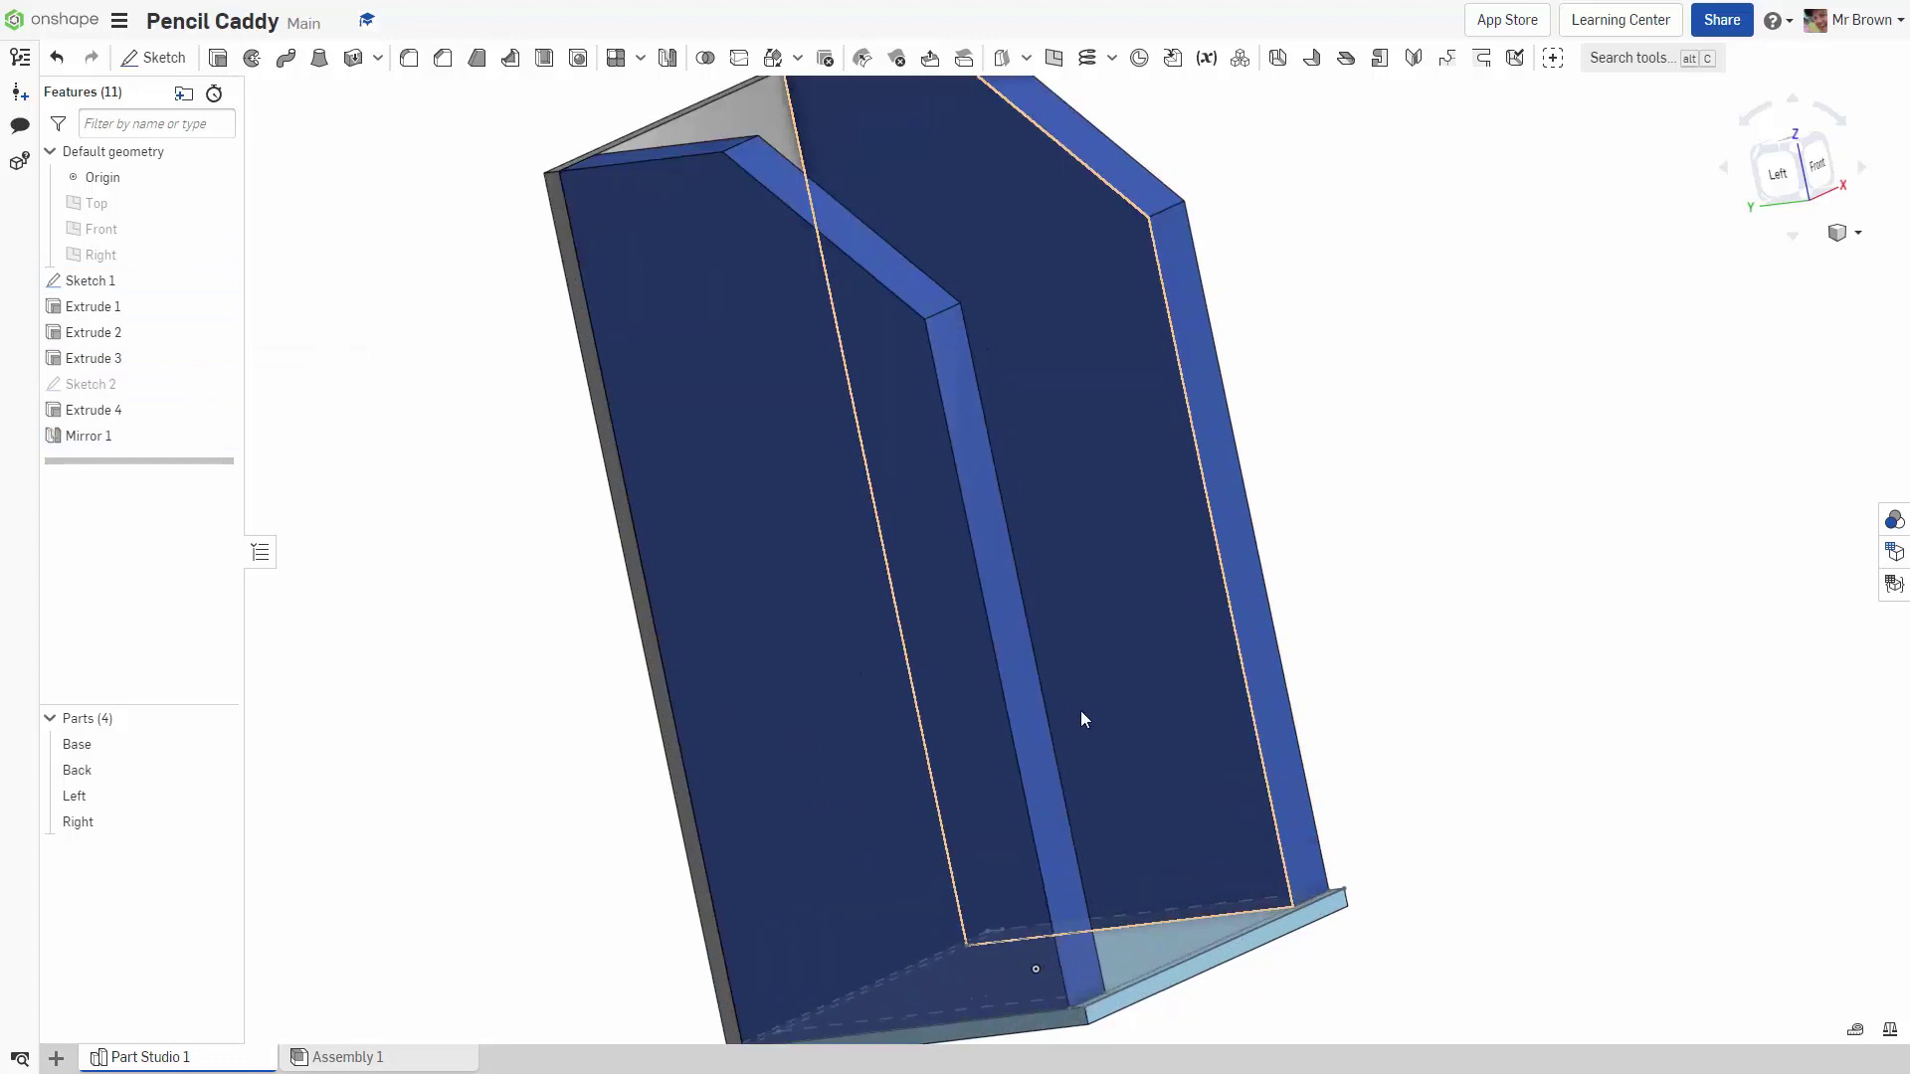
click(1016, 750)
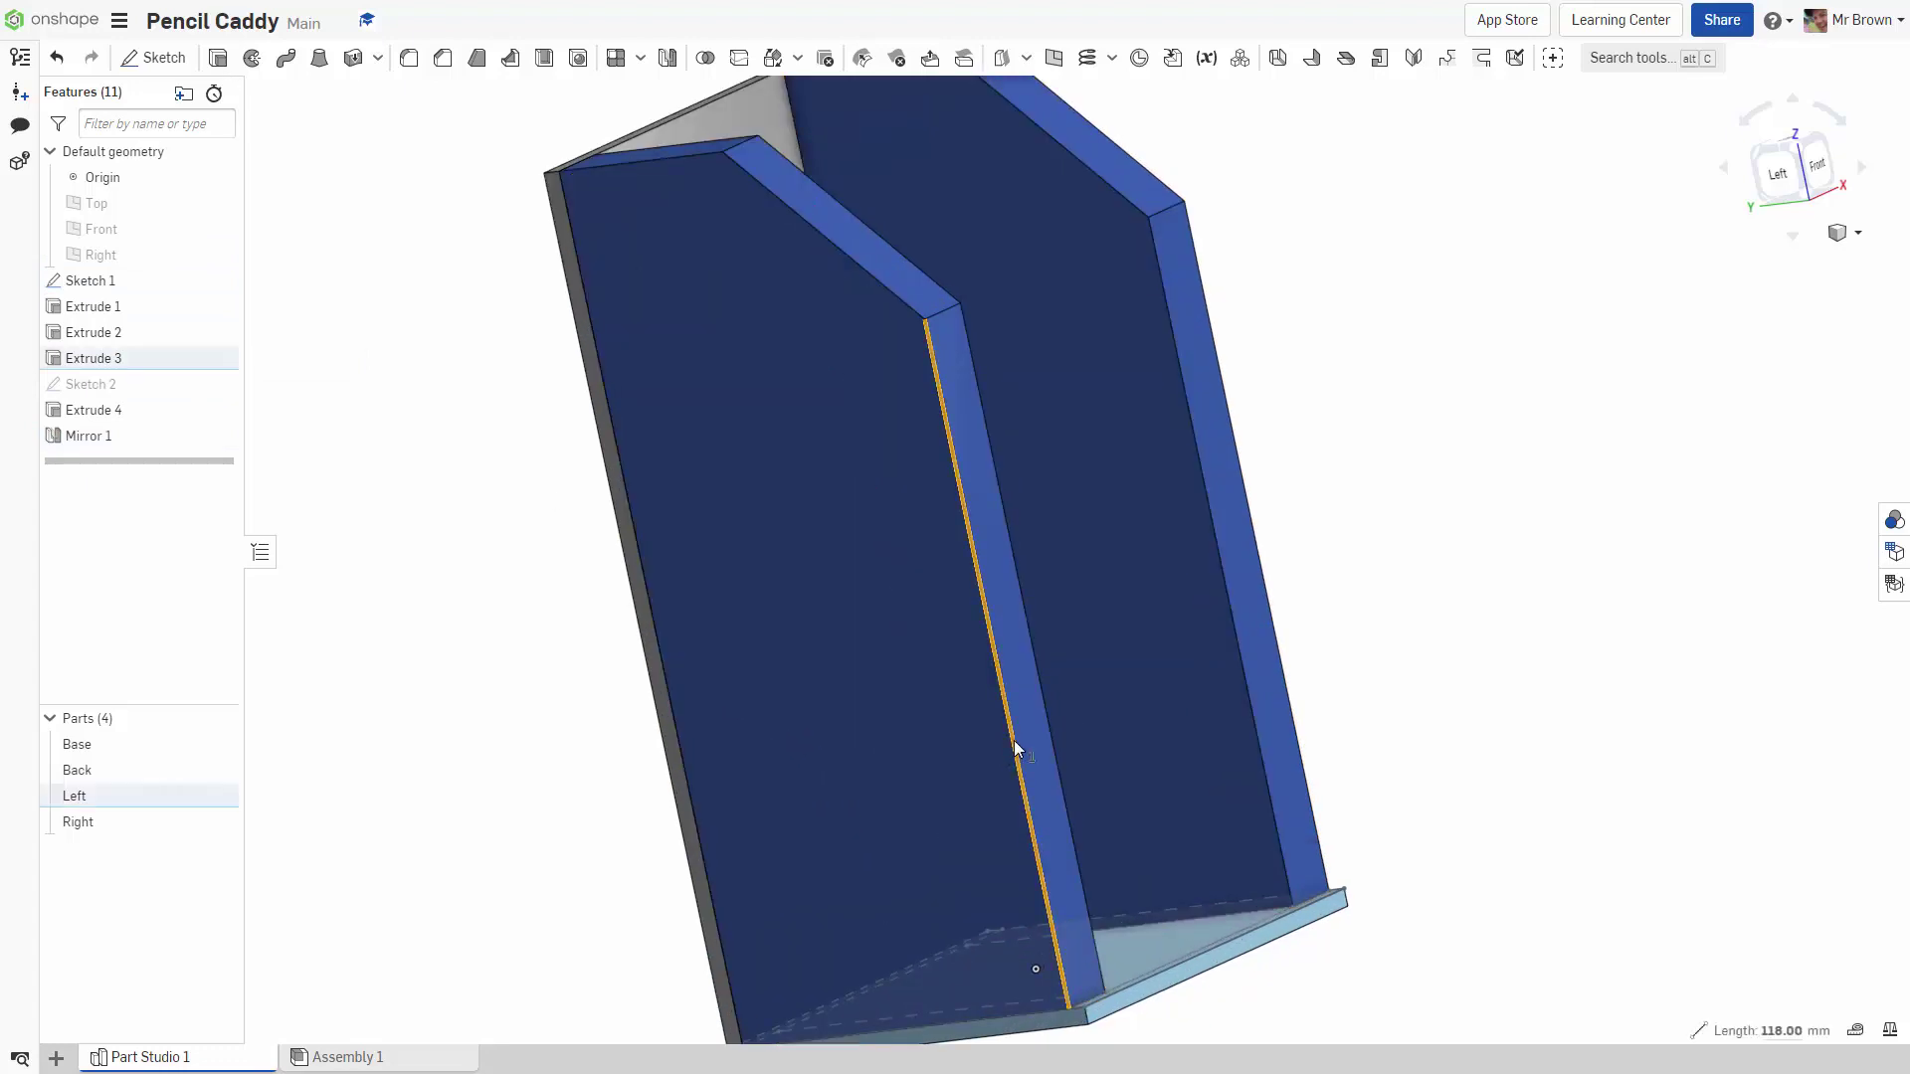
mouse_move(1774, 1036)
click(1611, 850)
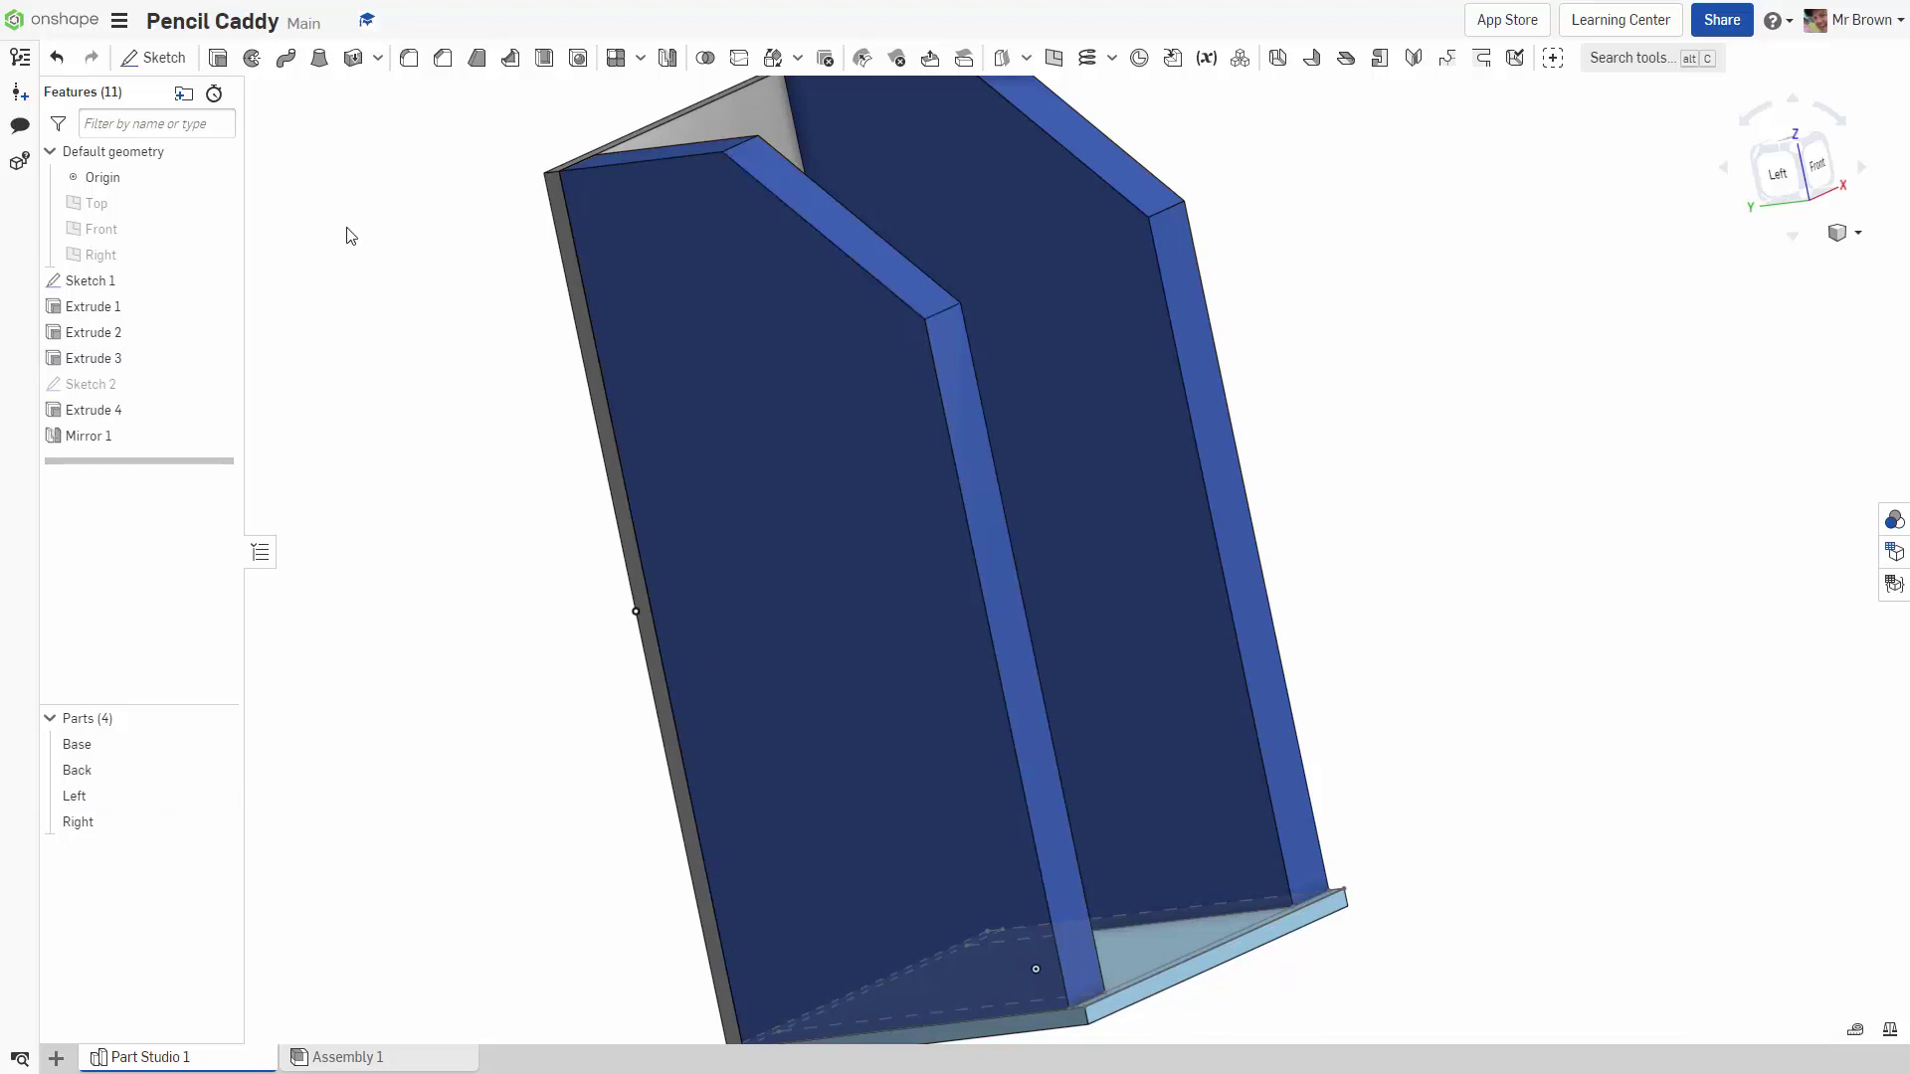
Extrude the narrow front strip region of Sketch 1 upward as a new solid part with a blind depth of 118 mm
click(218, 57)
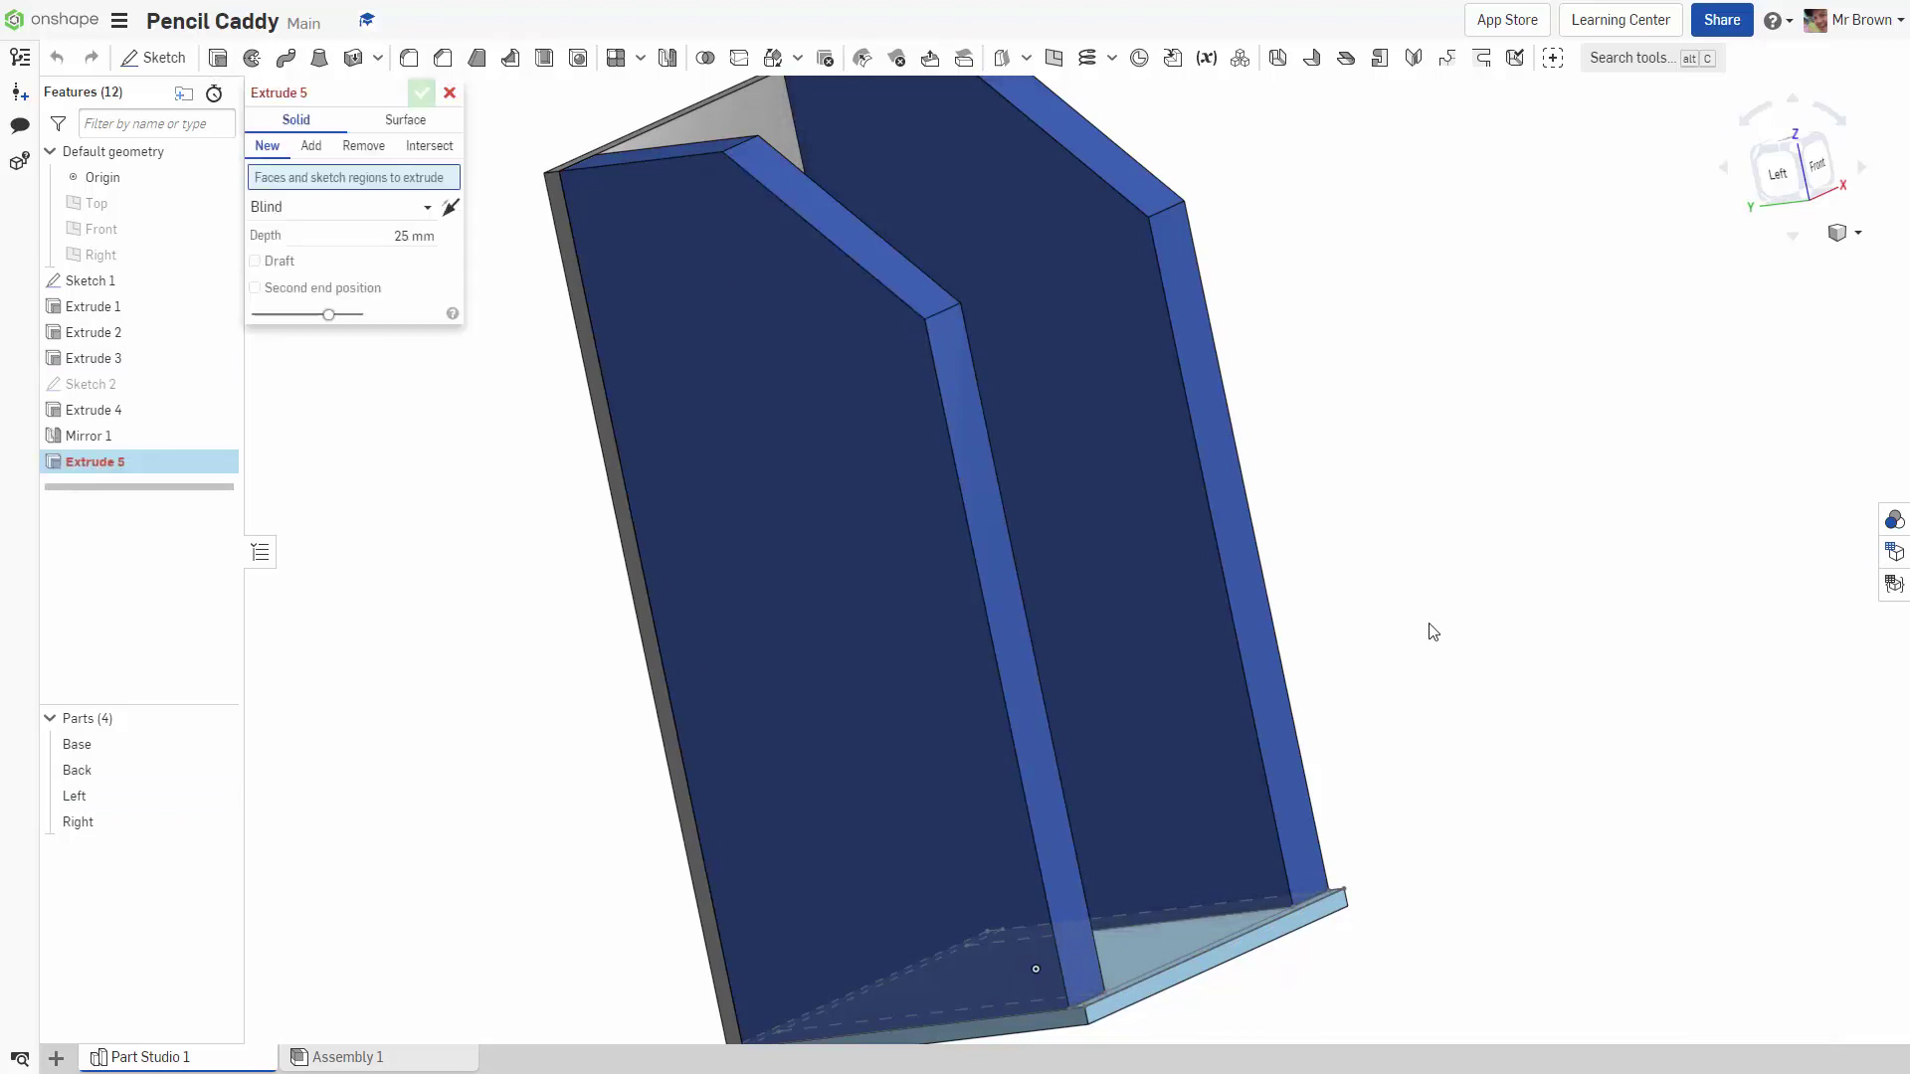
right_drag(1429, 630, 1436, 701)
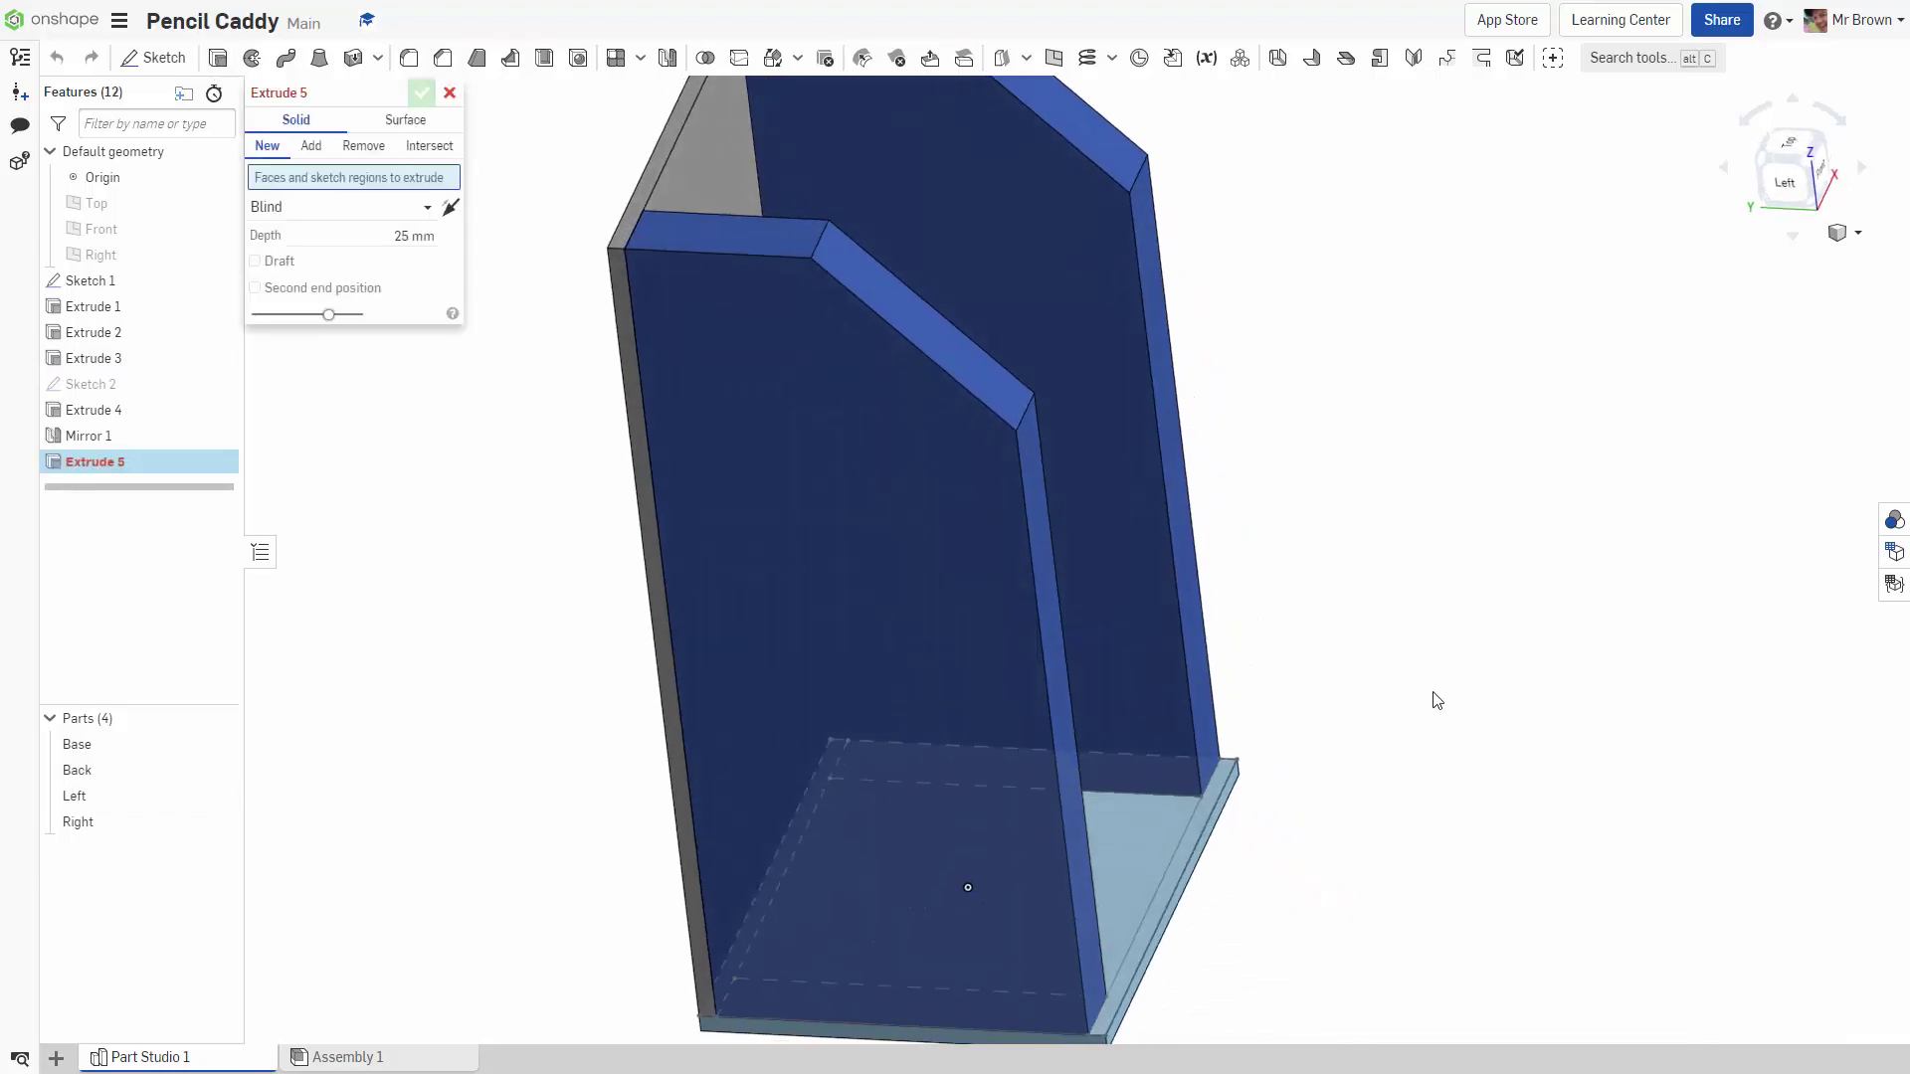
click(1179, 858)
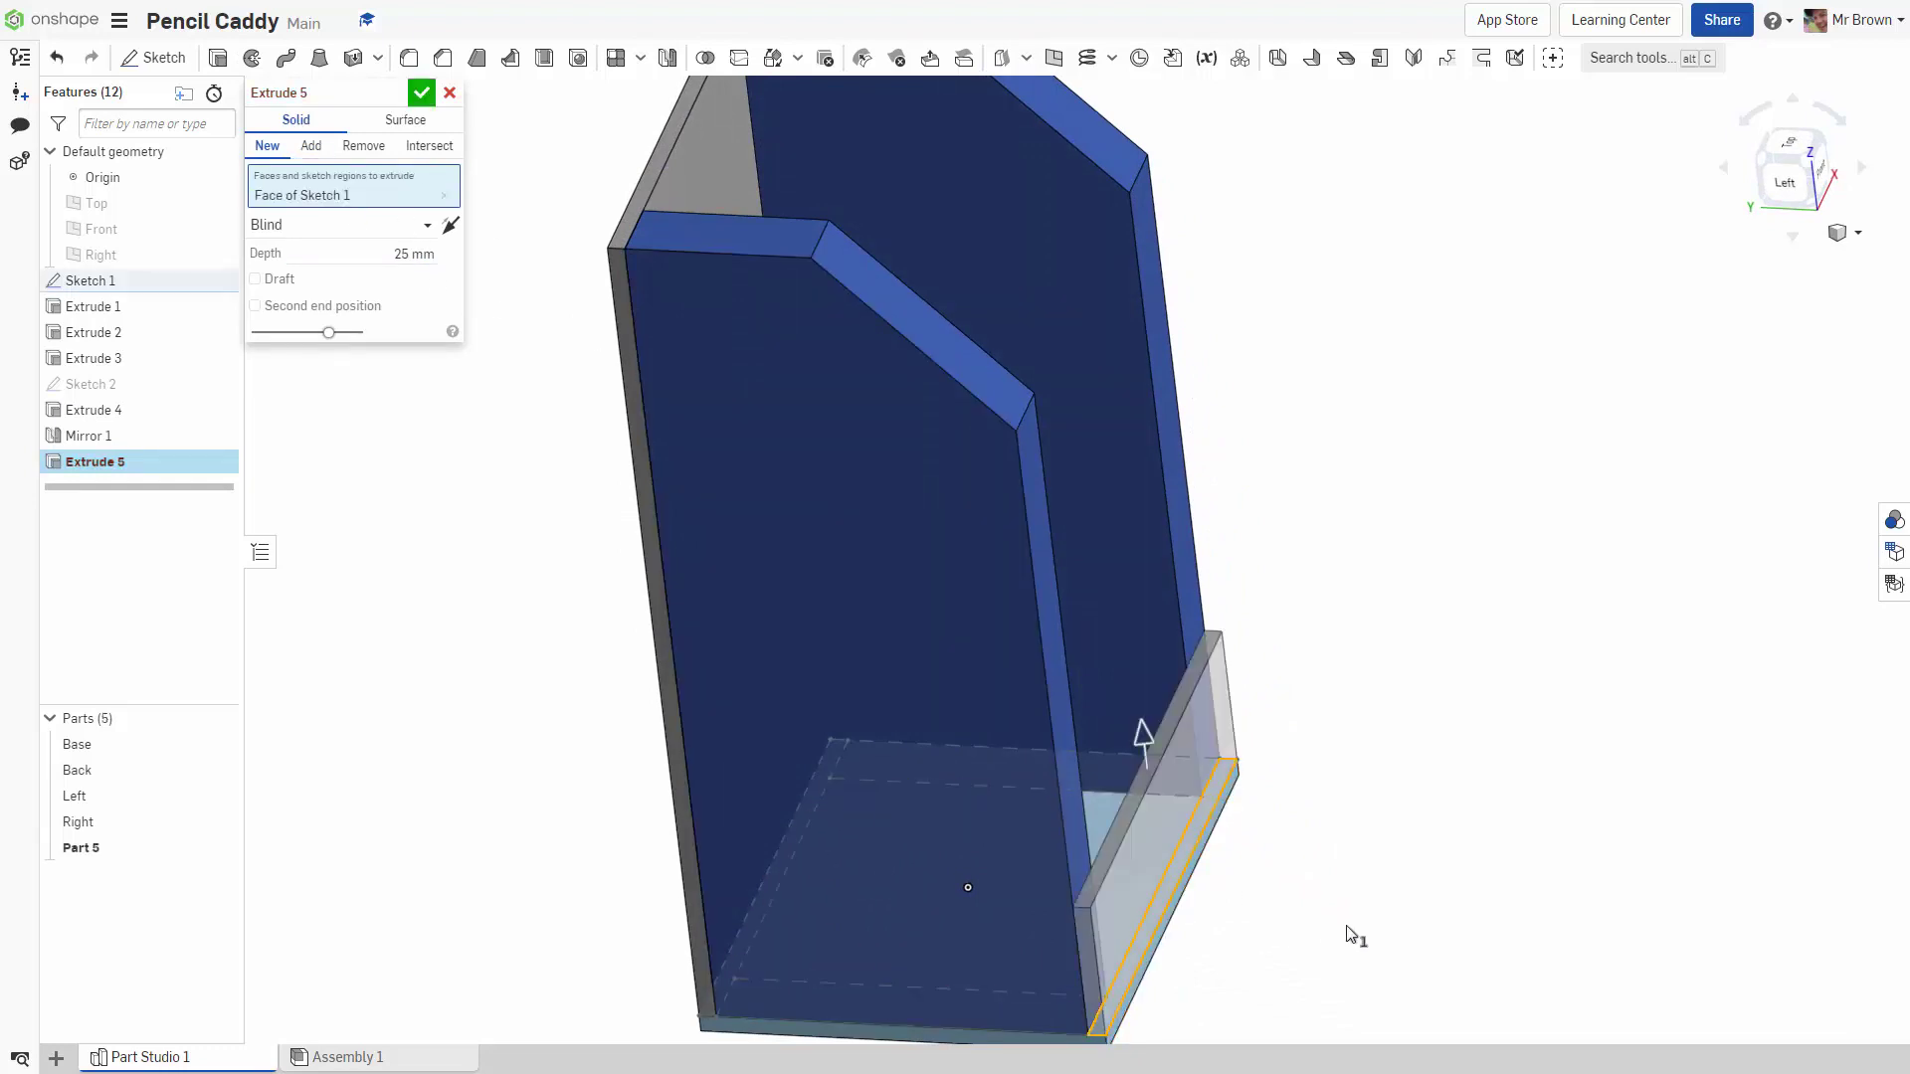
click(413, 254)
text(118)
click(422, 94)
right_drag(1382, 567, 1543, 592)
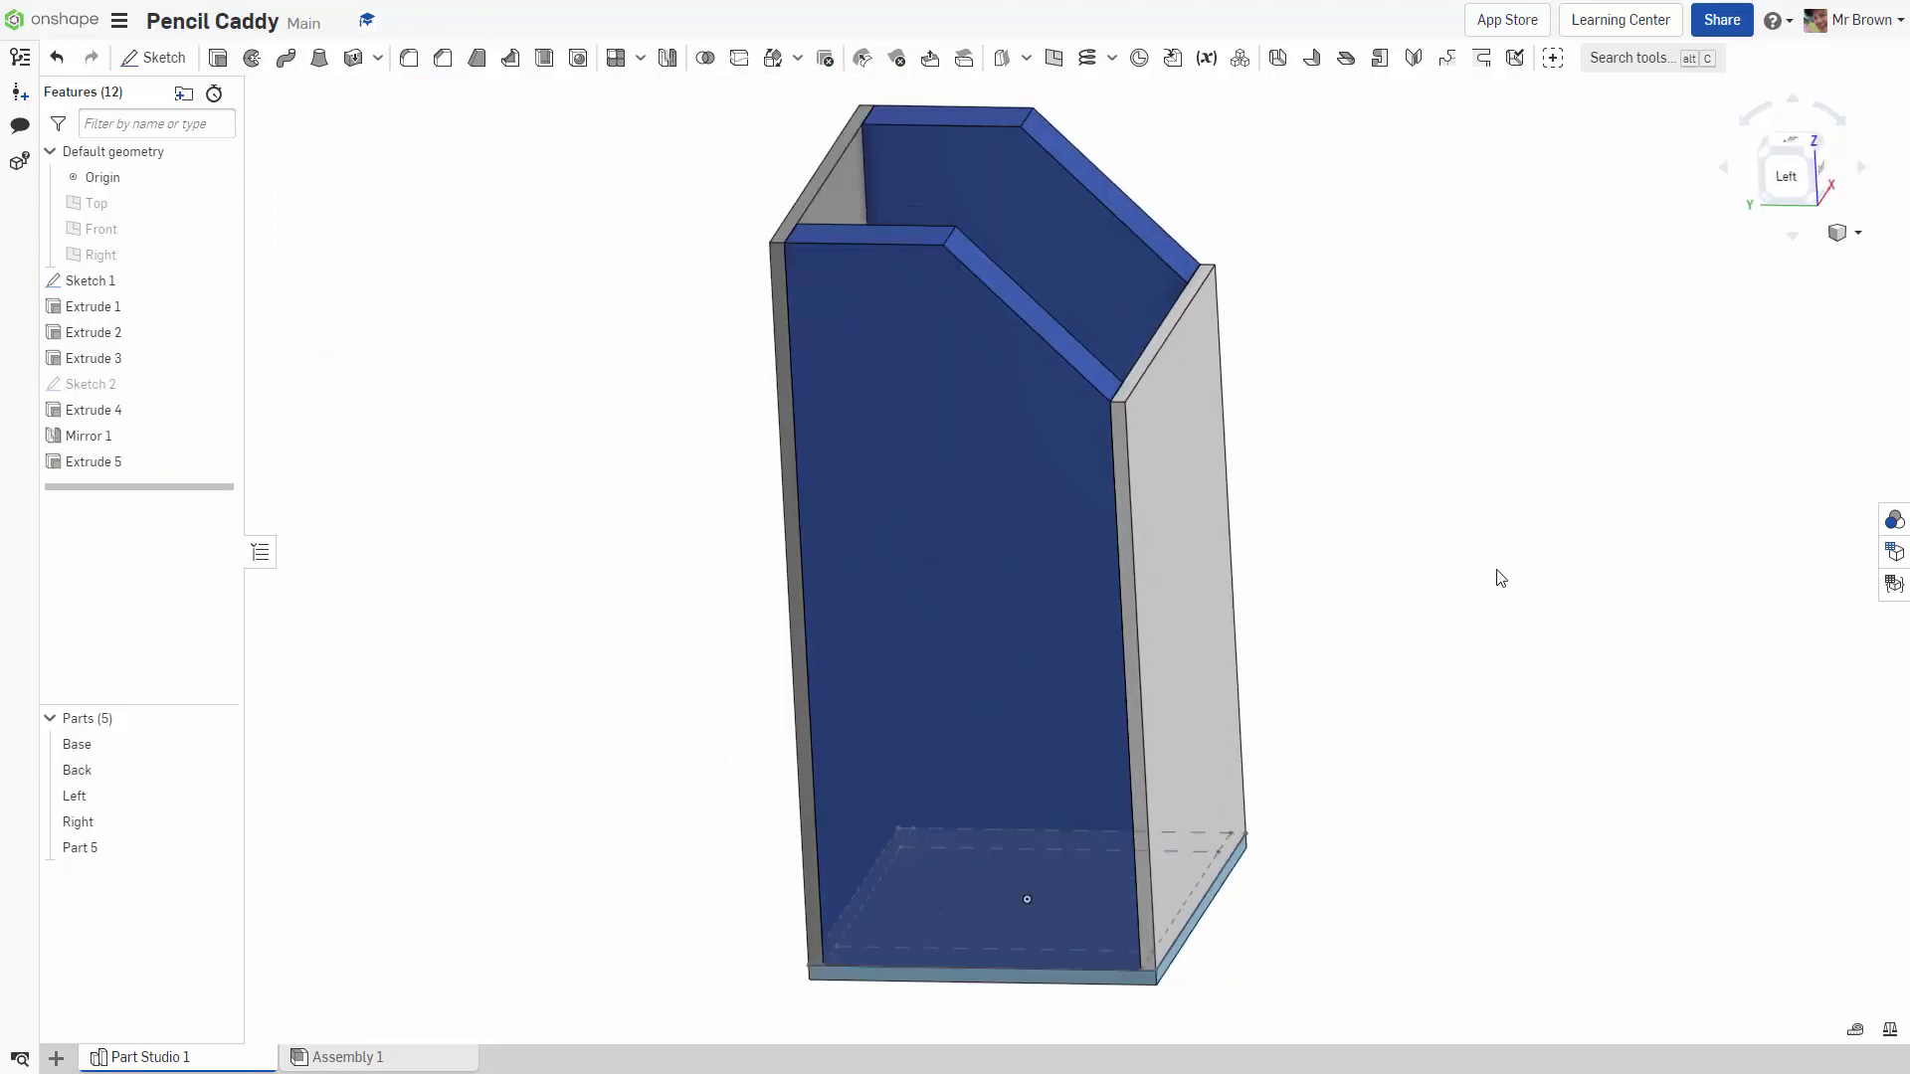
click(1124, 433)
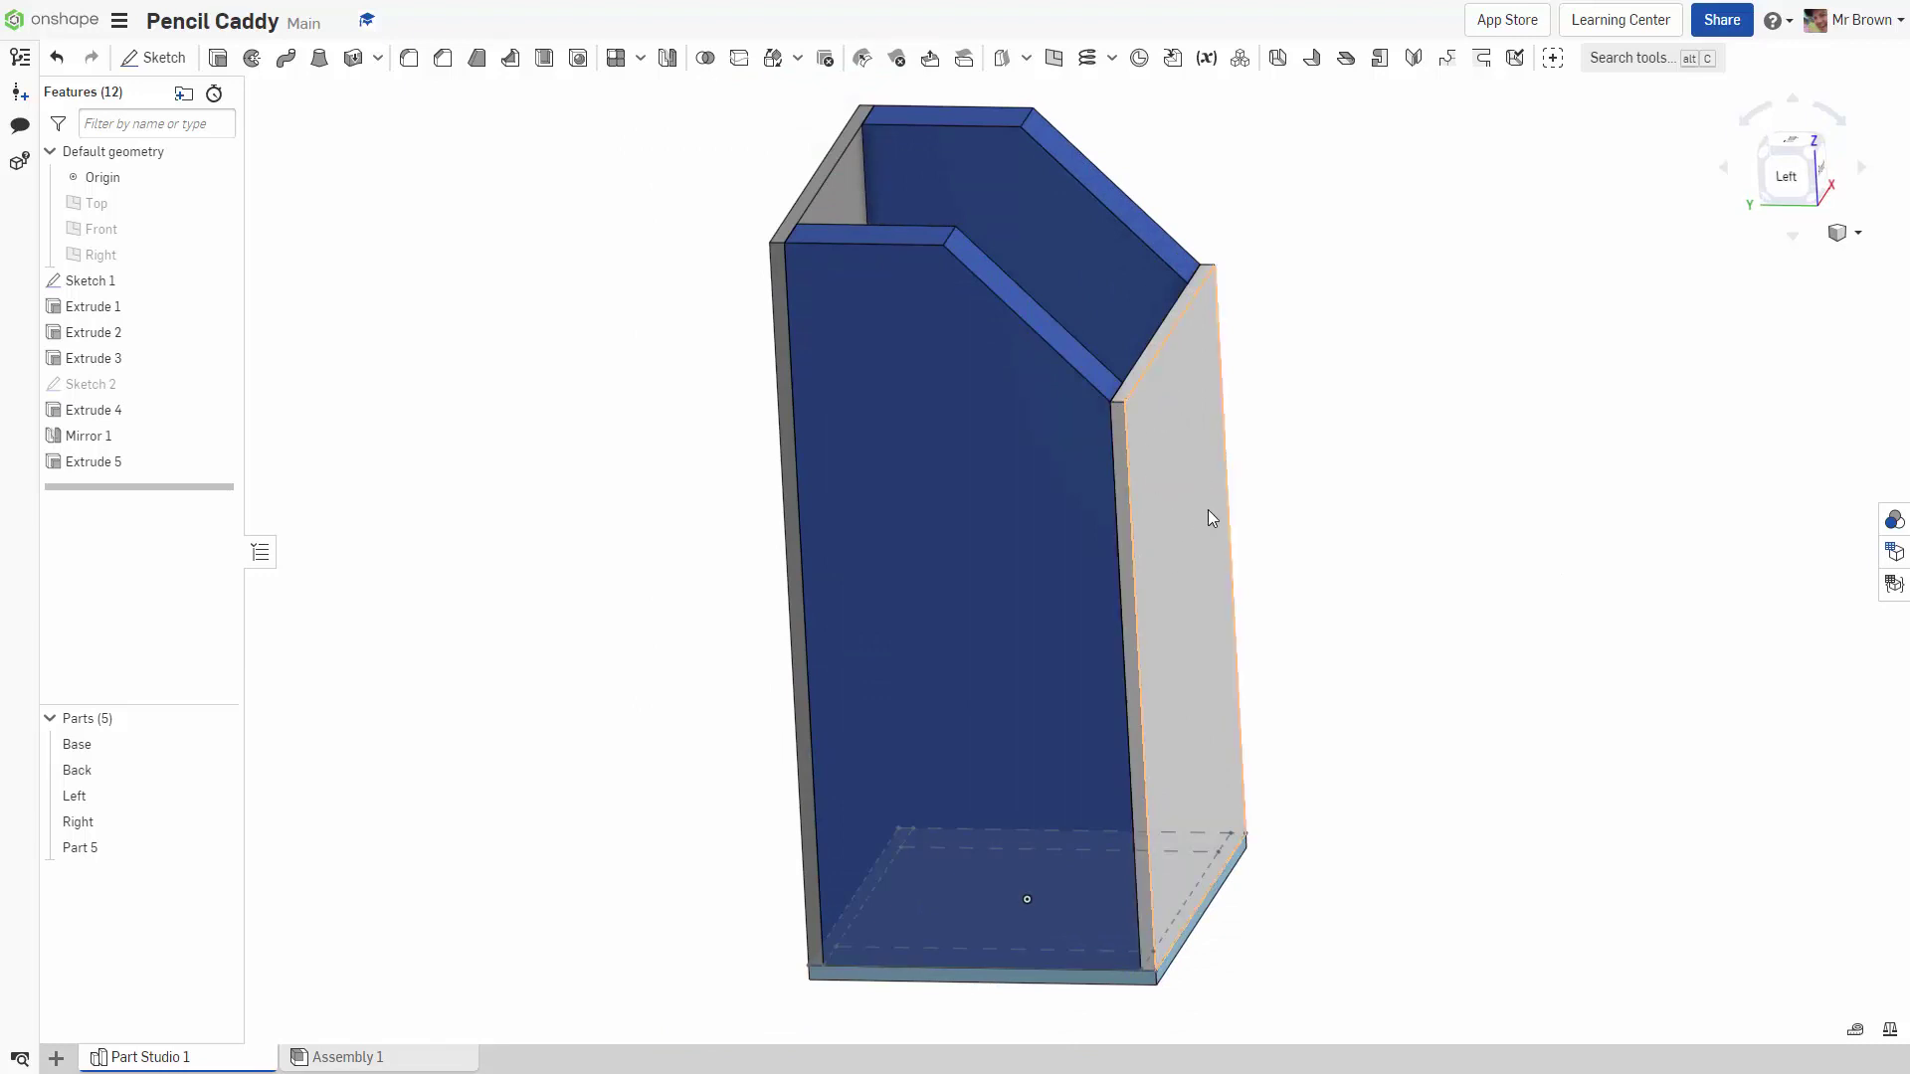
Hide Sketch 1 so that only the solid parts of the caddy are shown
right_drag(1442, 597, 1193, 558)
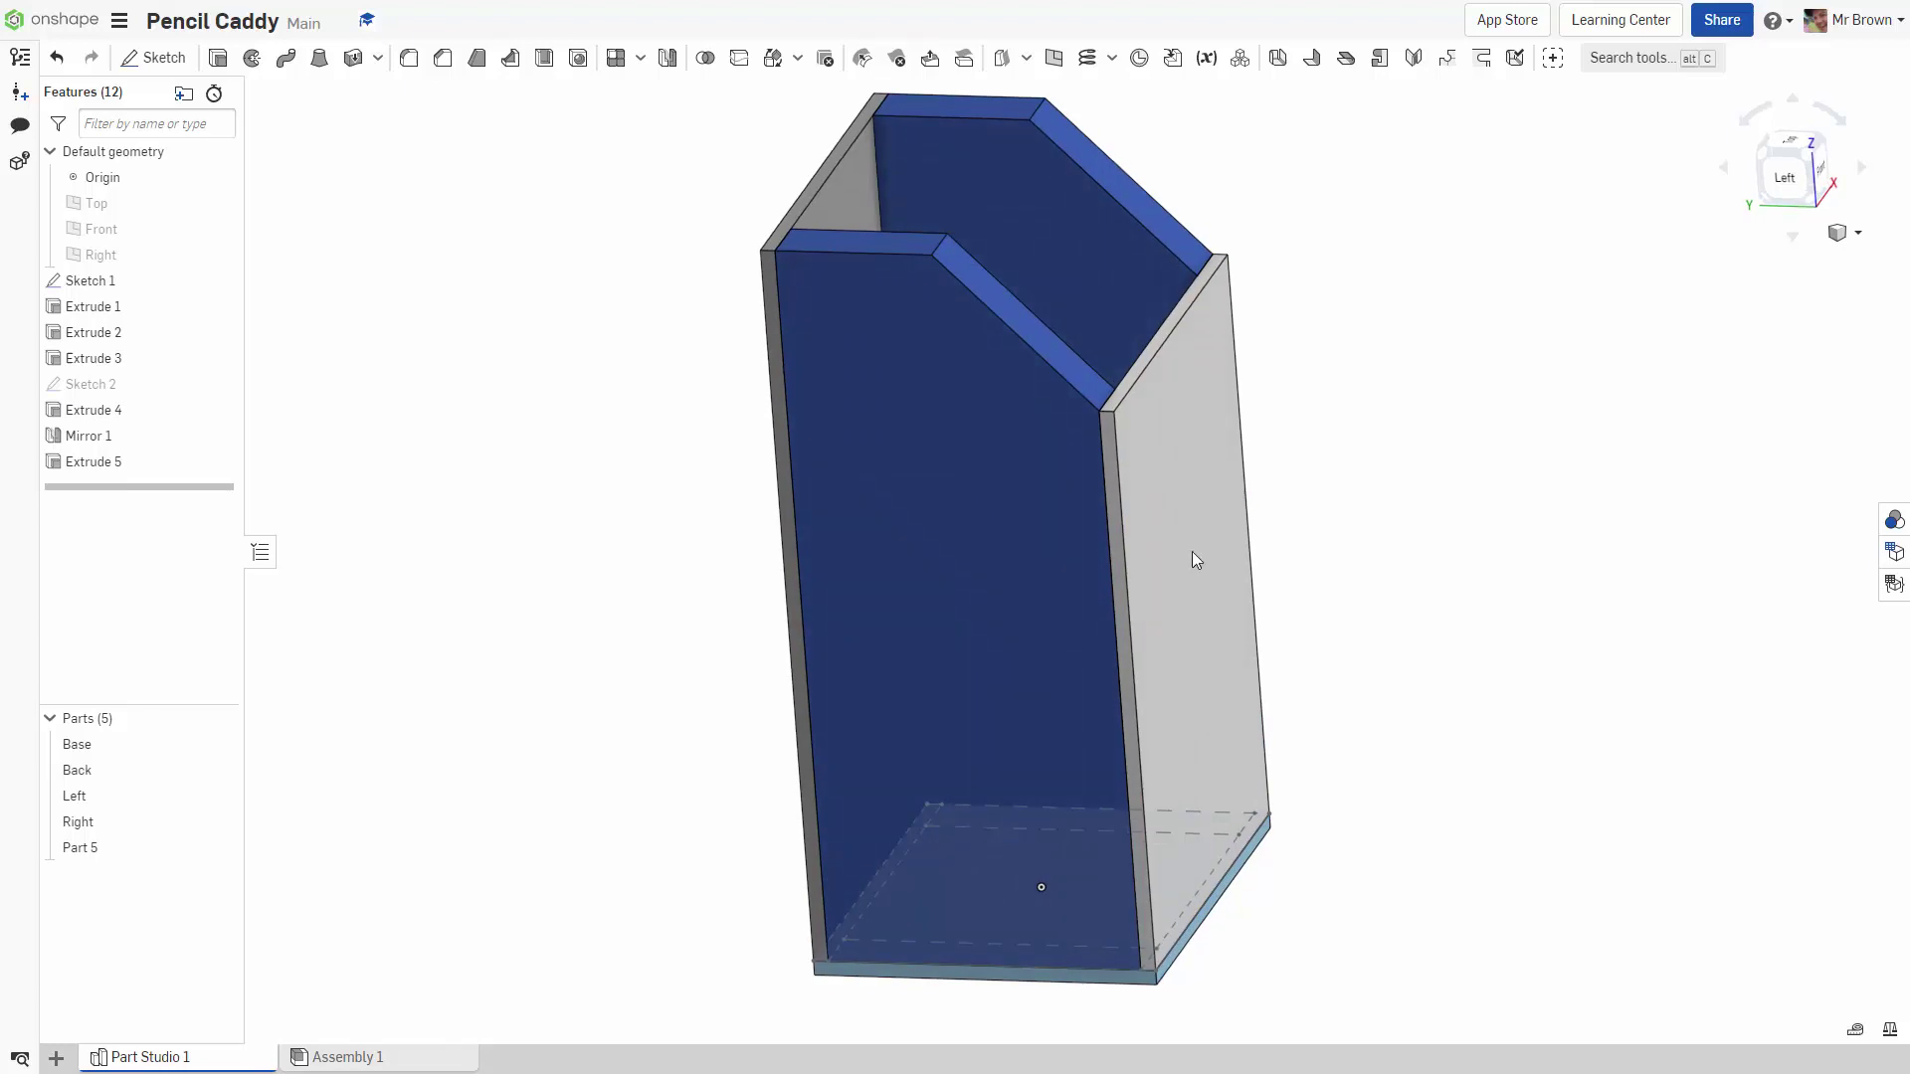
right_drag(1407, 491, 1397, 546)
scroll(1398, 461, down, 2)
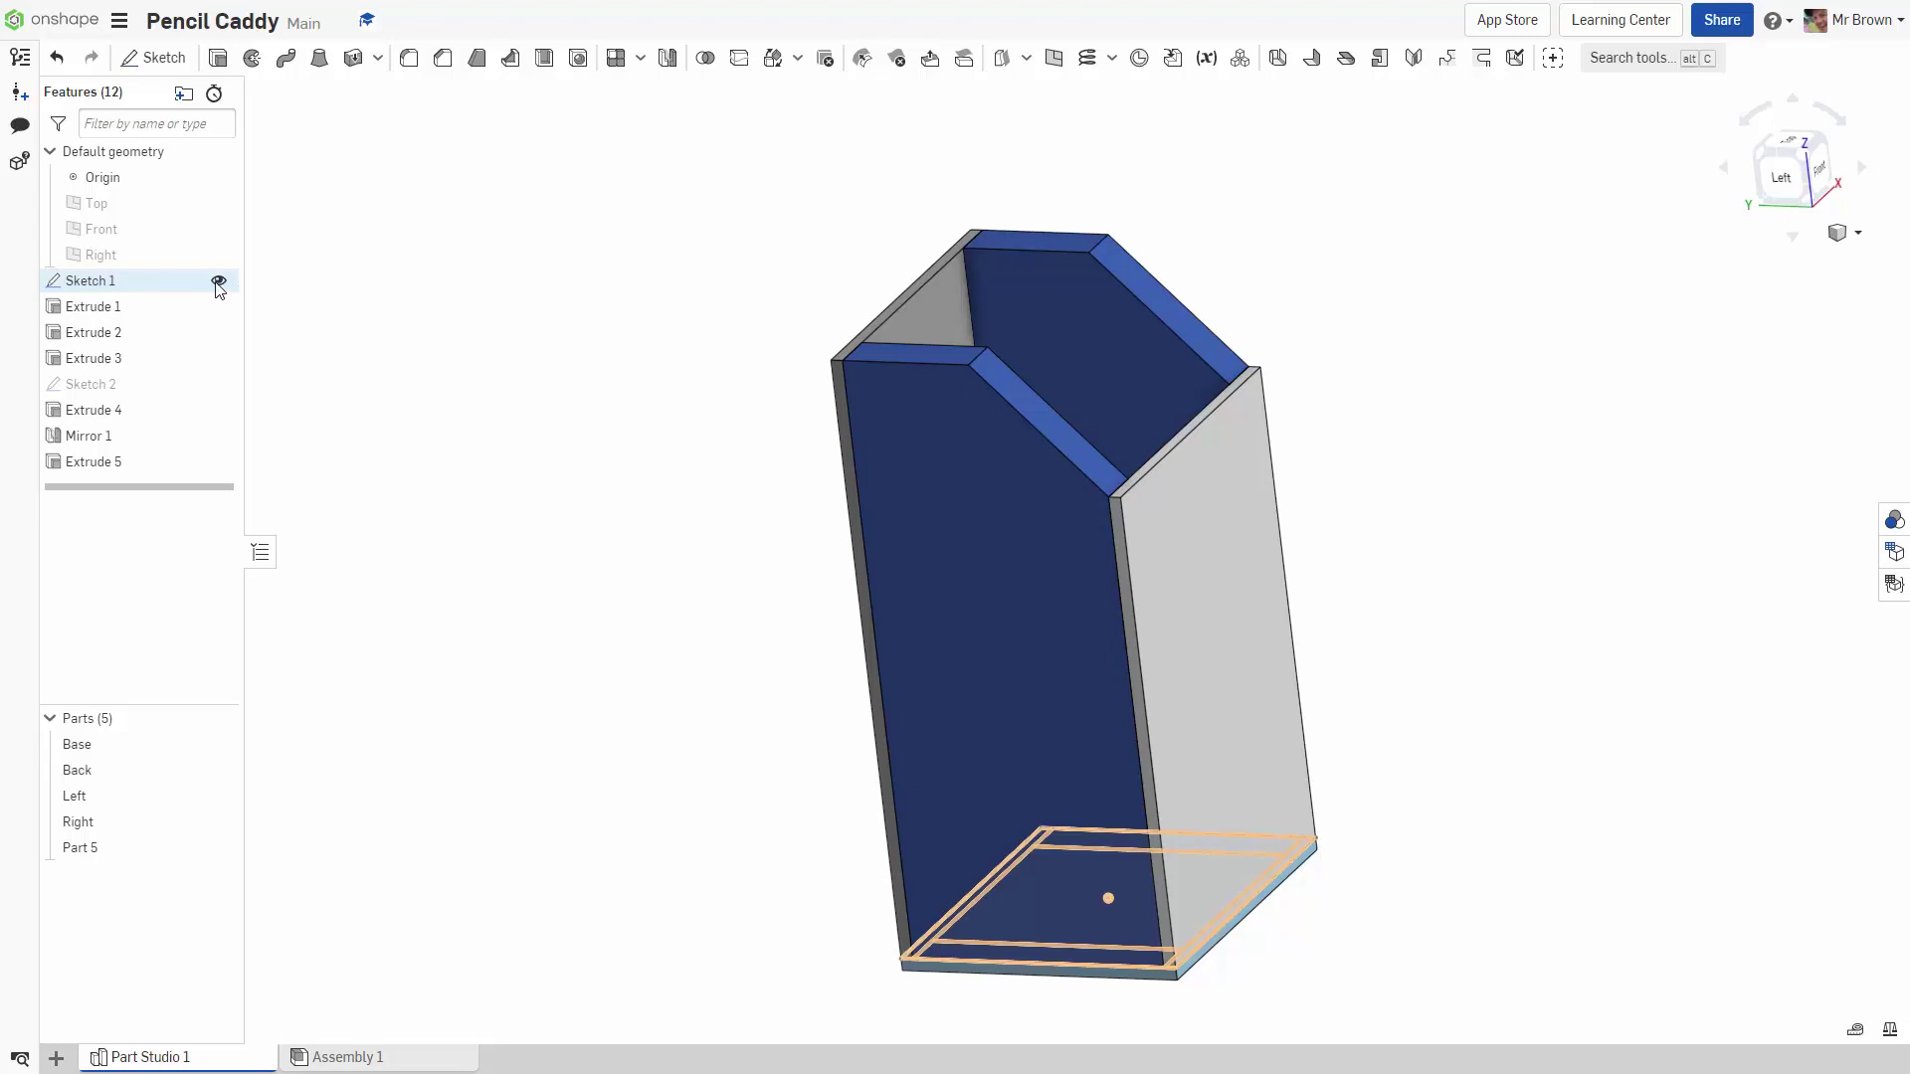
click(218, 283)
mouse_move(1509, 431)
right_down()
mouse_move(1484, 563)
mouse_move(1501, 631)
mouse_move(1505, 511)
mouse_move(1458, 499)
right_up()
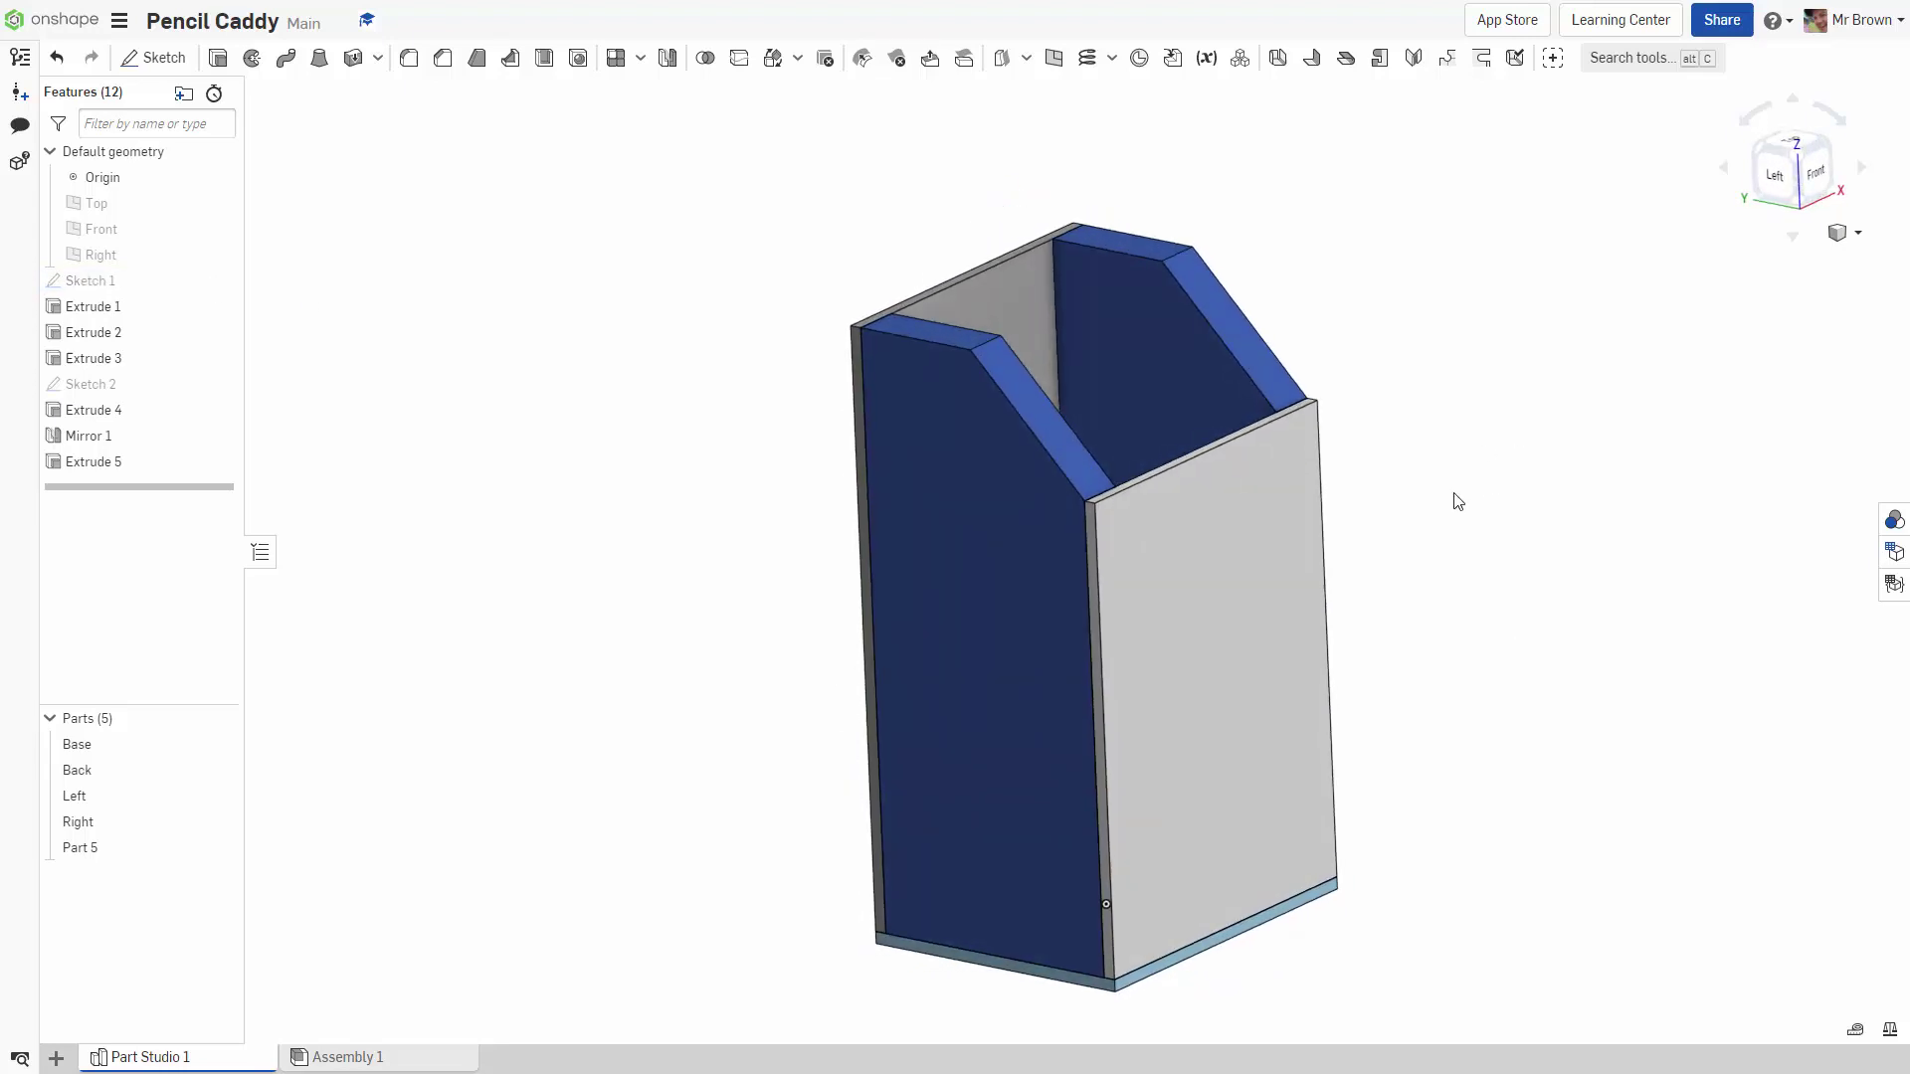
scroll(1457, 502, down, 2)
mouse_move(1511, 639)
right_down()
mouse_move(1505, 703)
mouse_move(1505, 614)
mouse_move(1537, 665)
mouse_move(1572, 631)
mouse_move(1432, 712)
mouse_move(1436, 626)
mouse_move(1708, 100)
right_up()
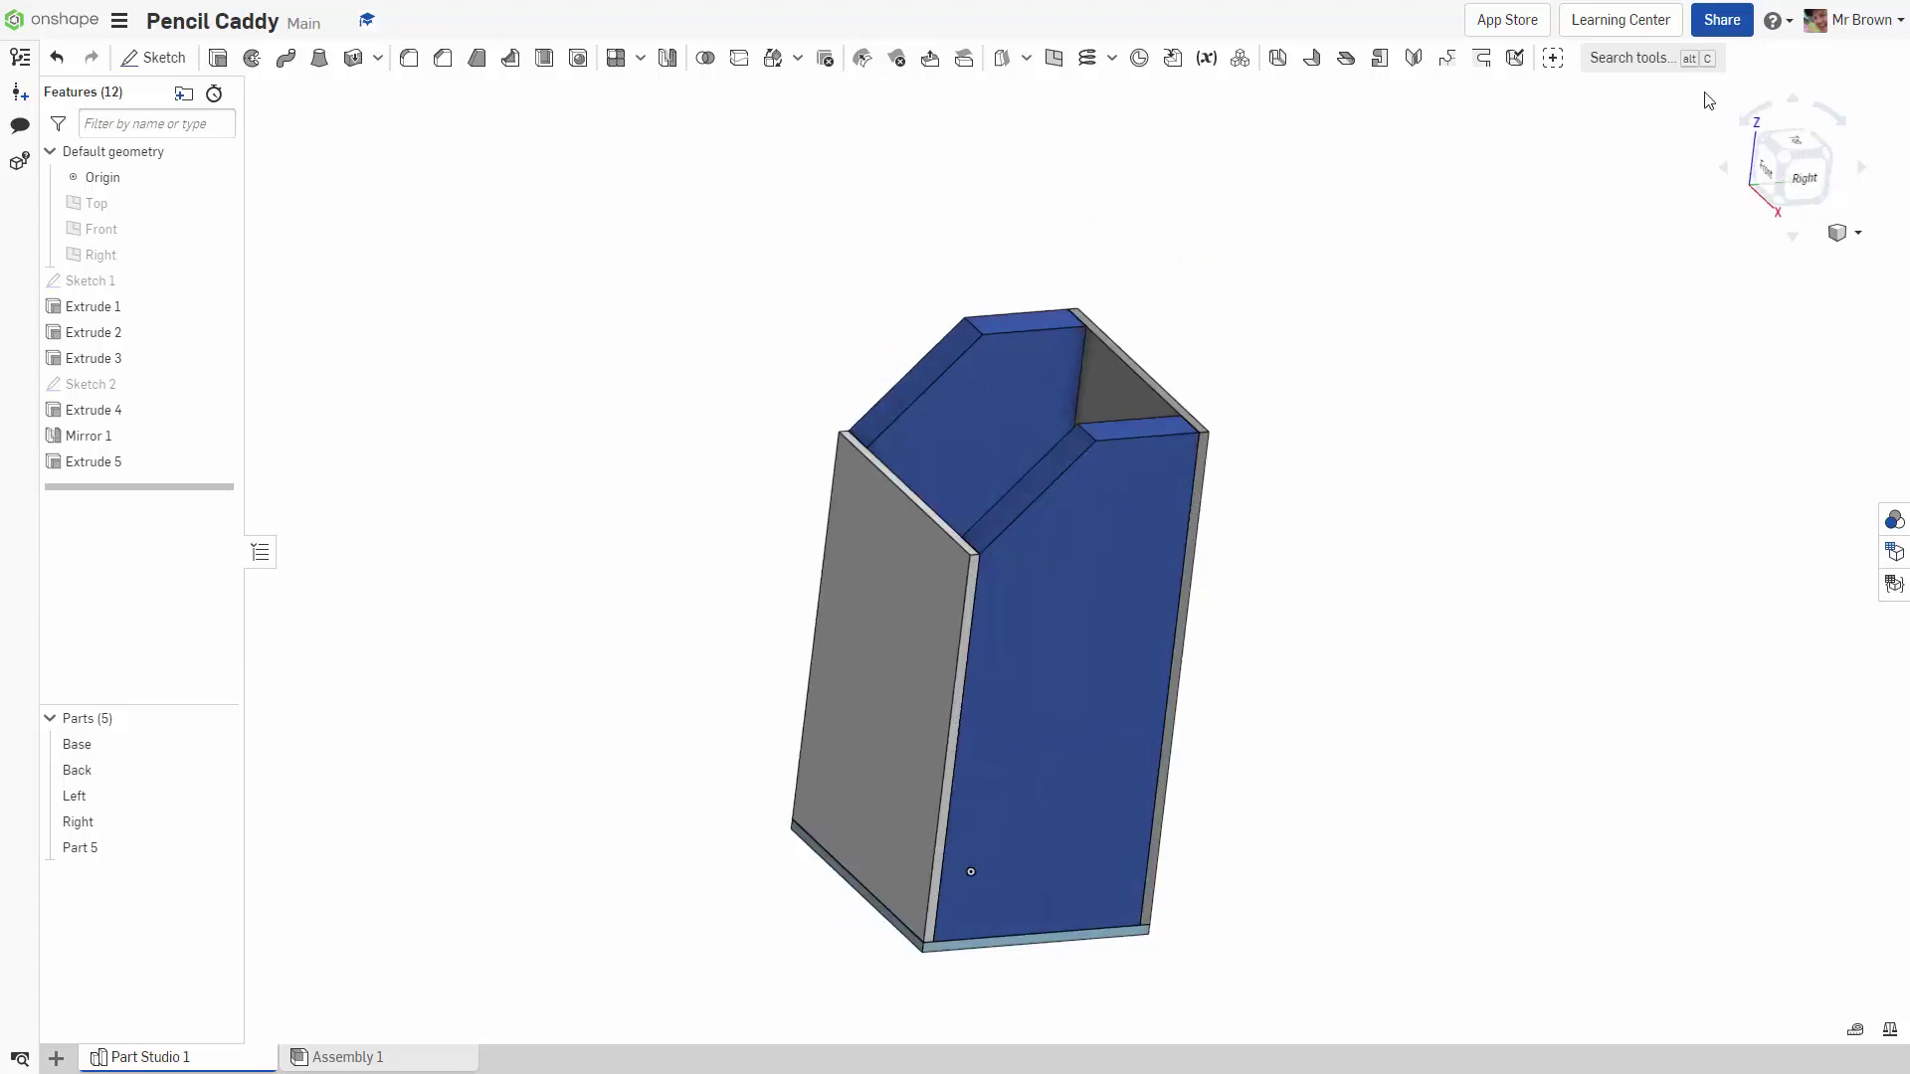
Open the document's share settings, set the permission for individuals to Can view, and close them without sharing
click(1722, 24)
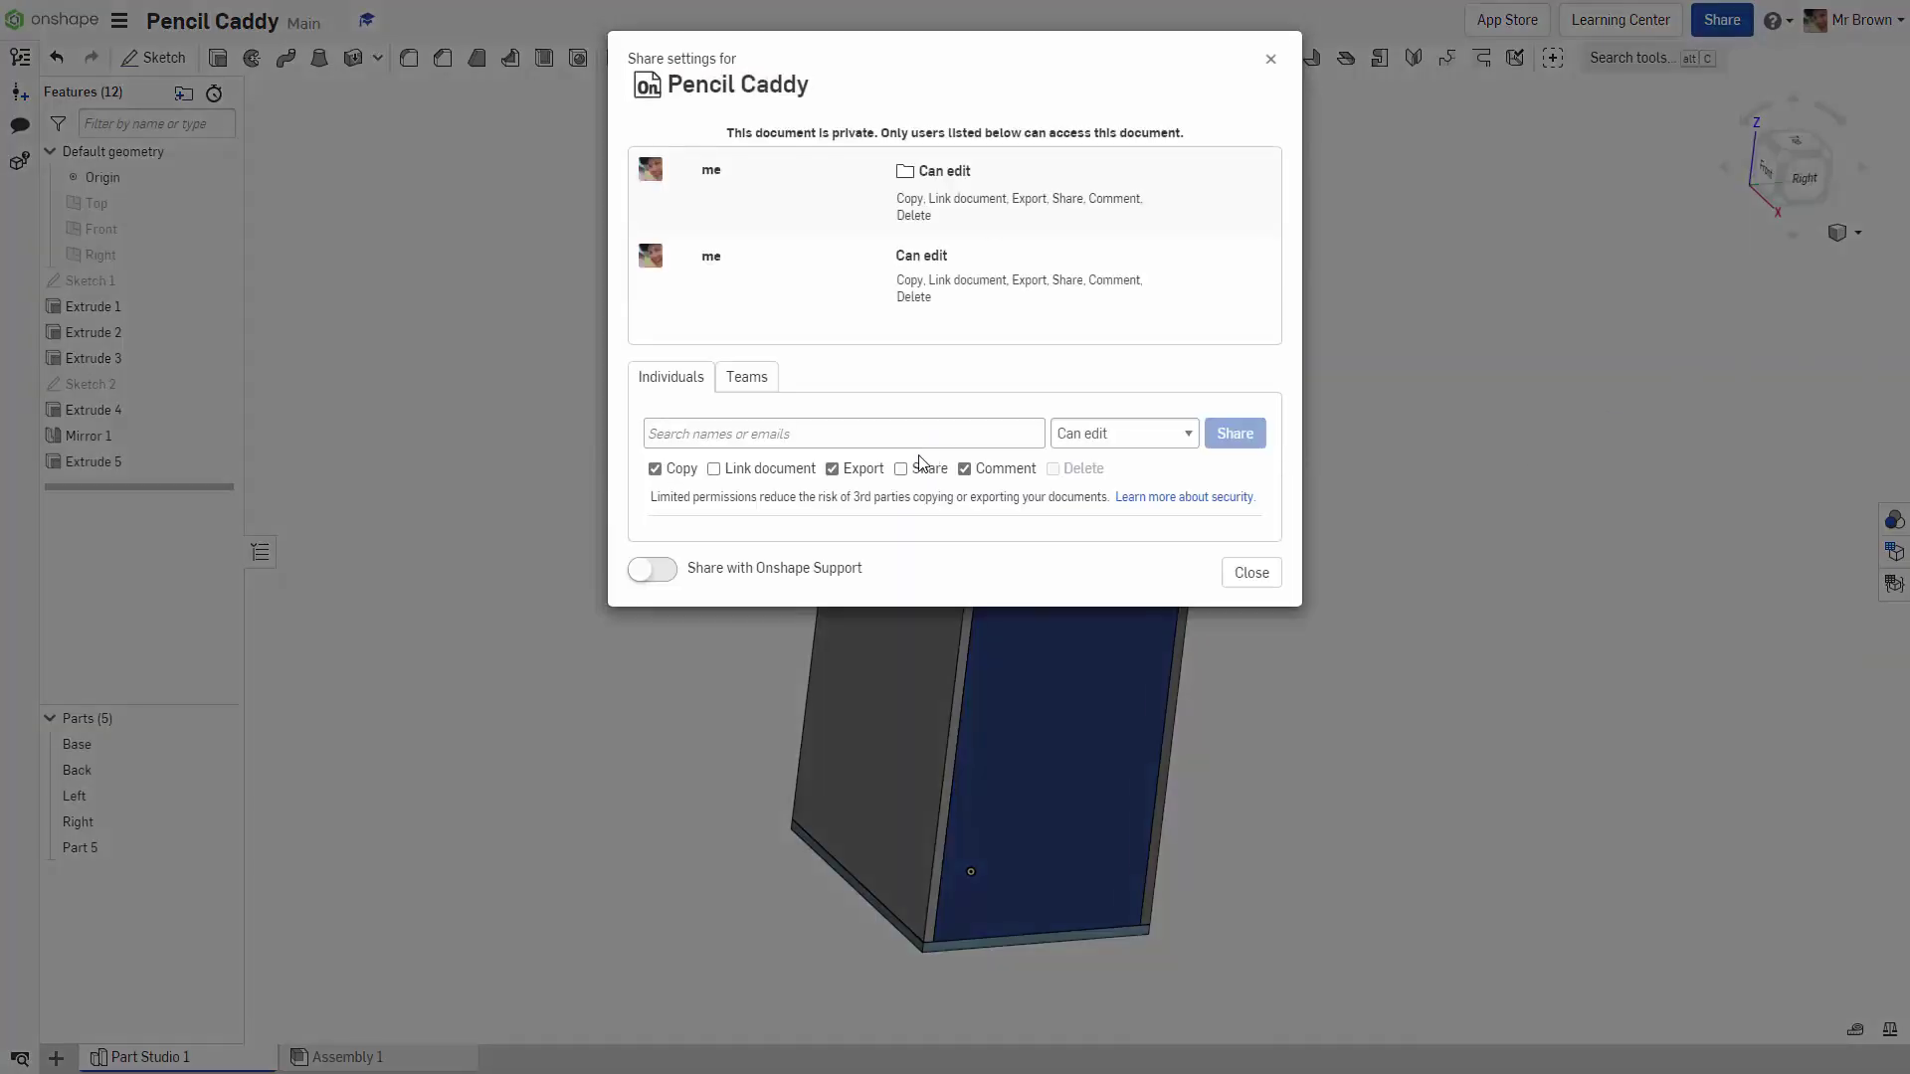
click(1124, 434)
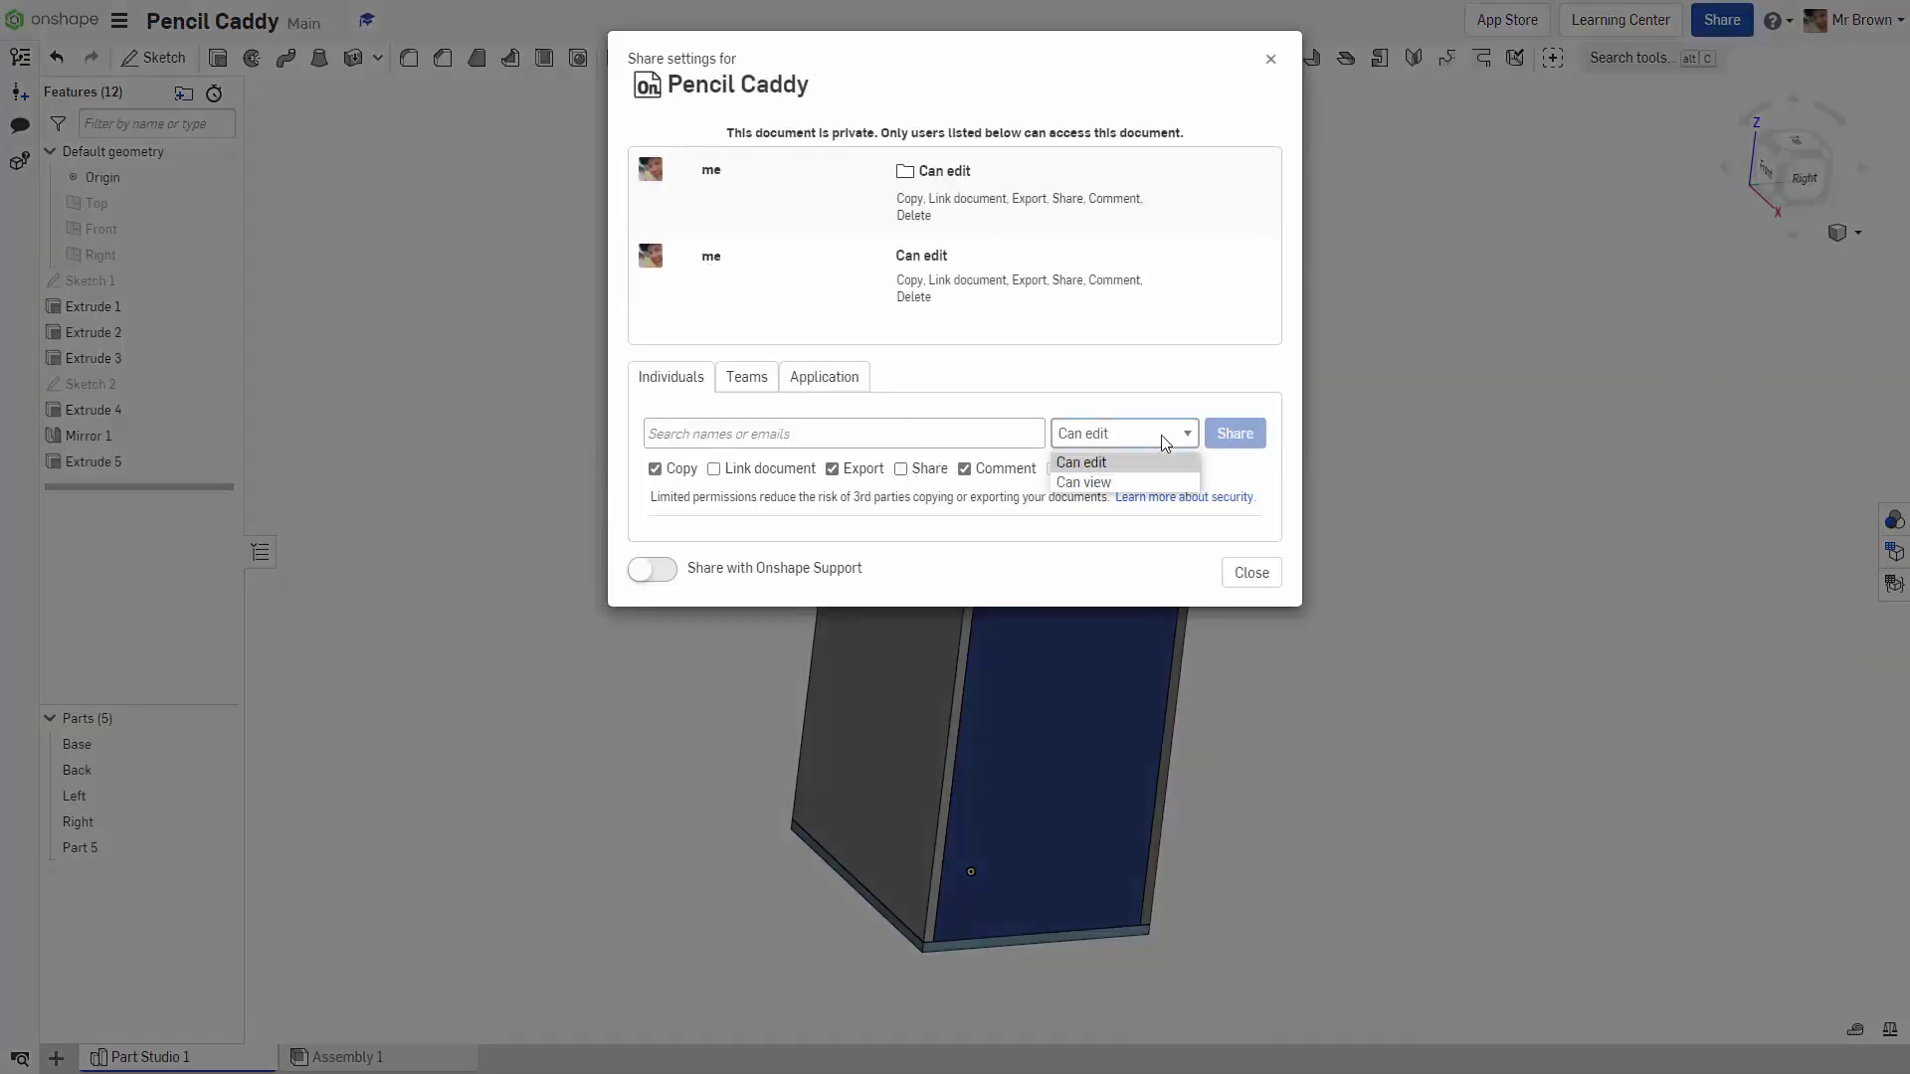
click(1122, 481)
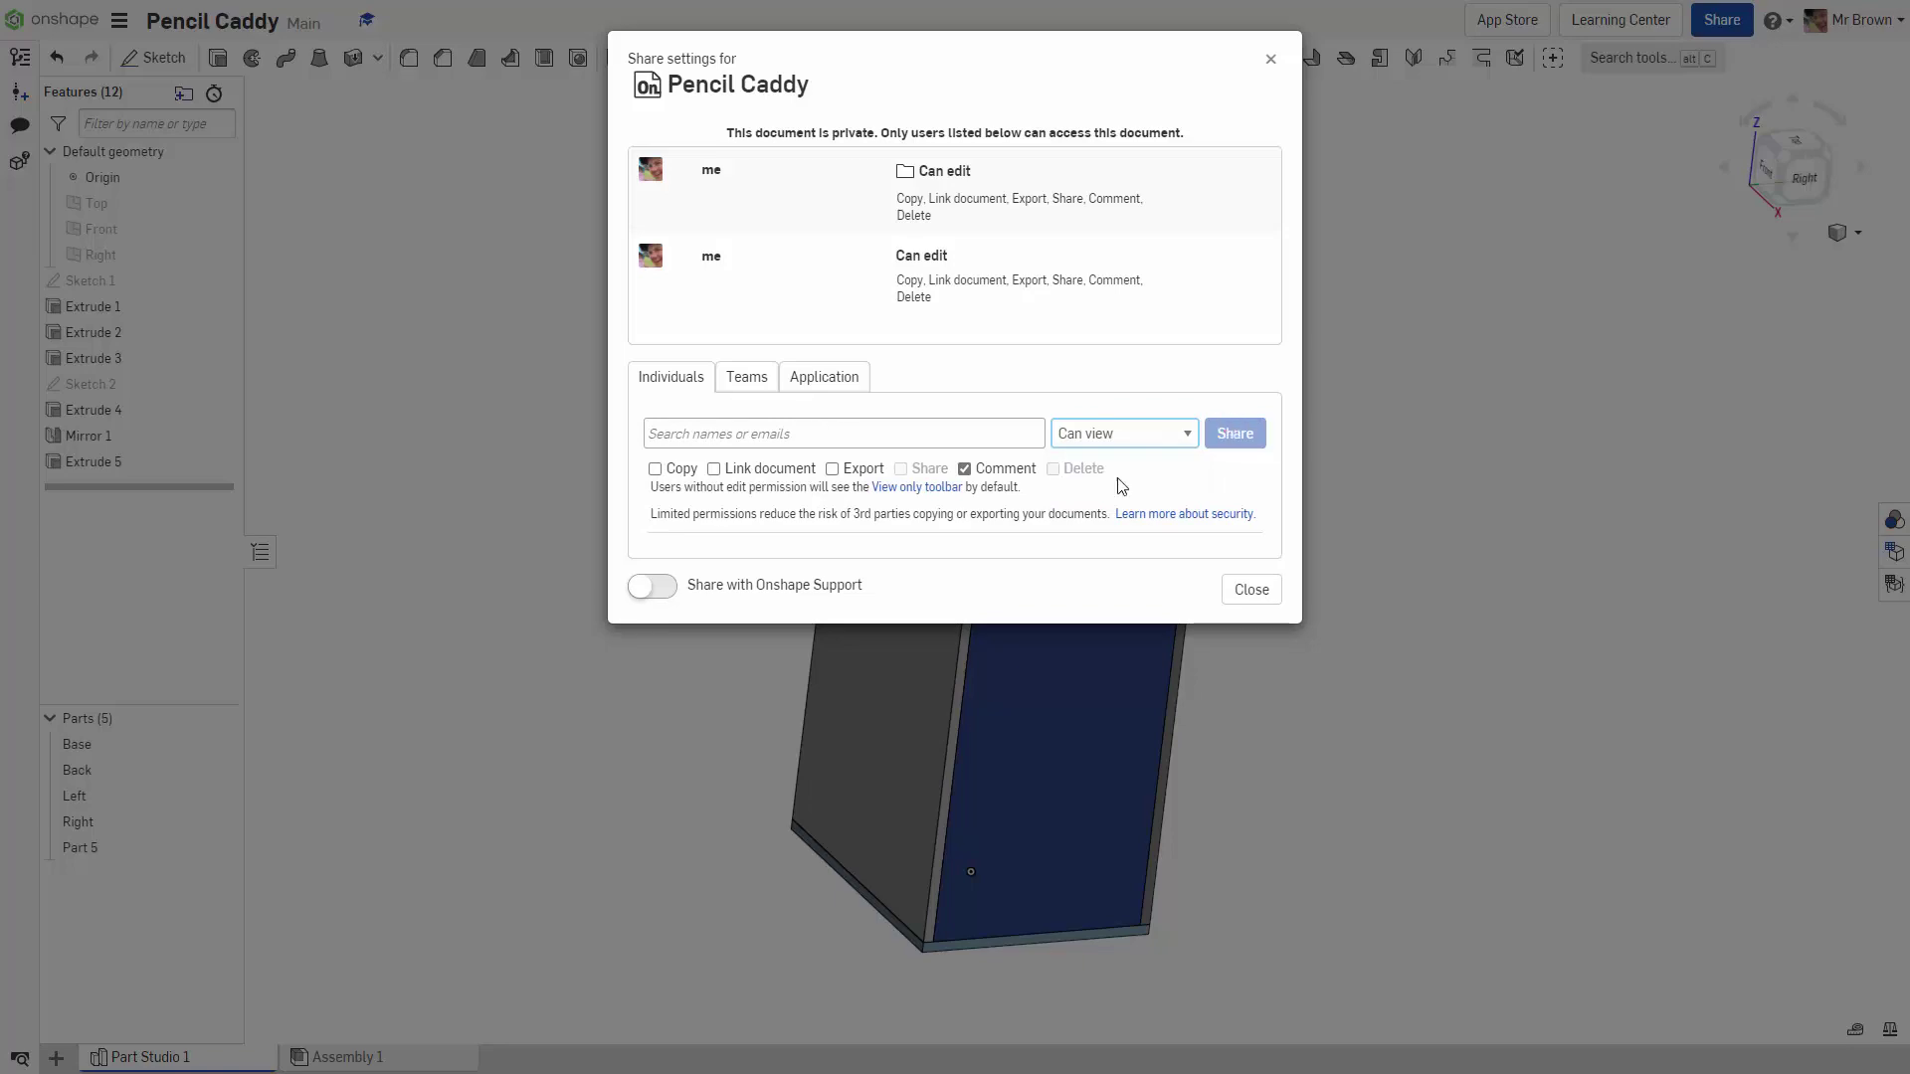
click(1251, 589)
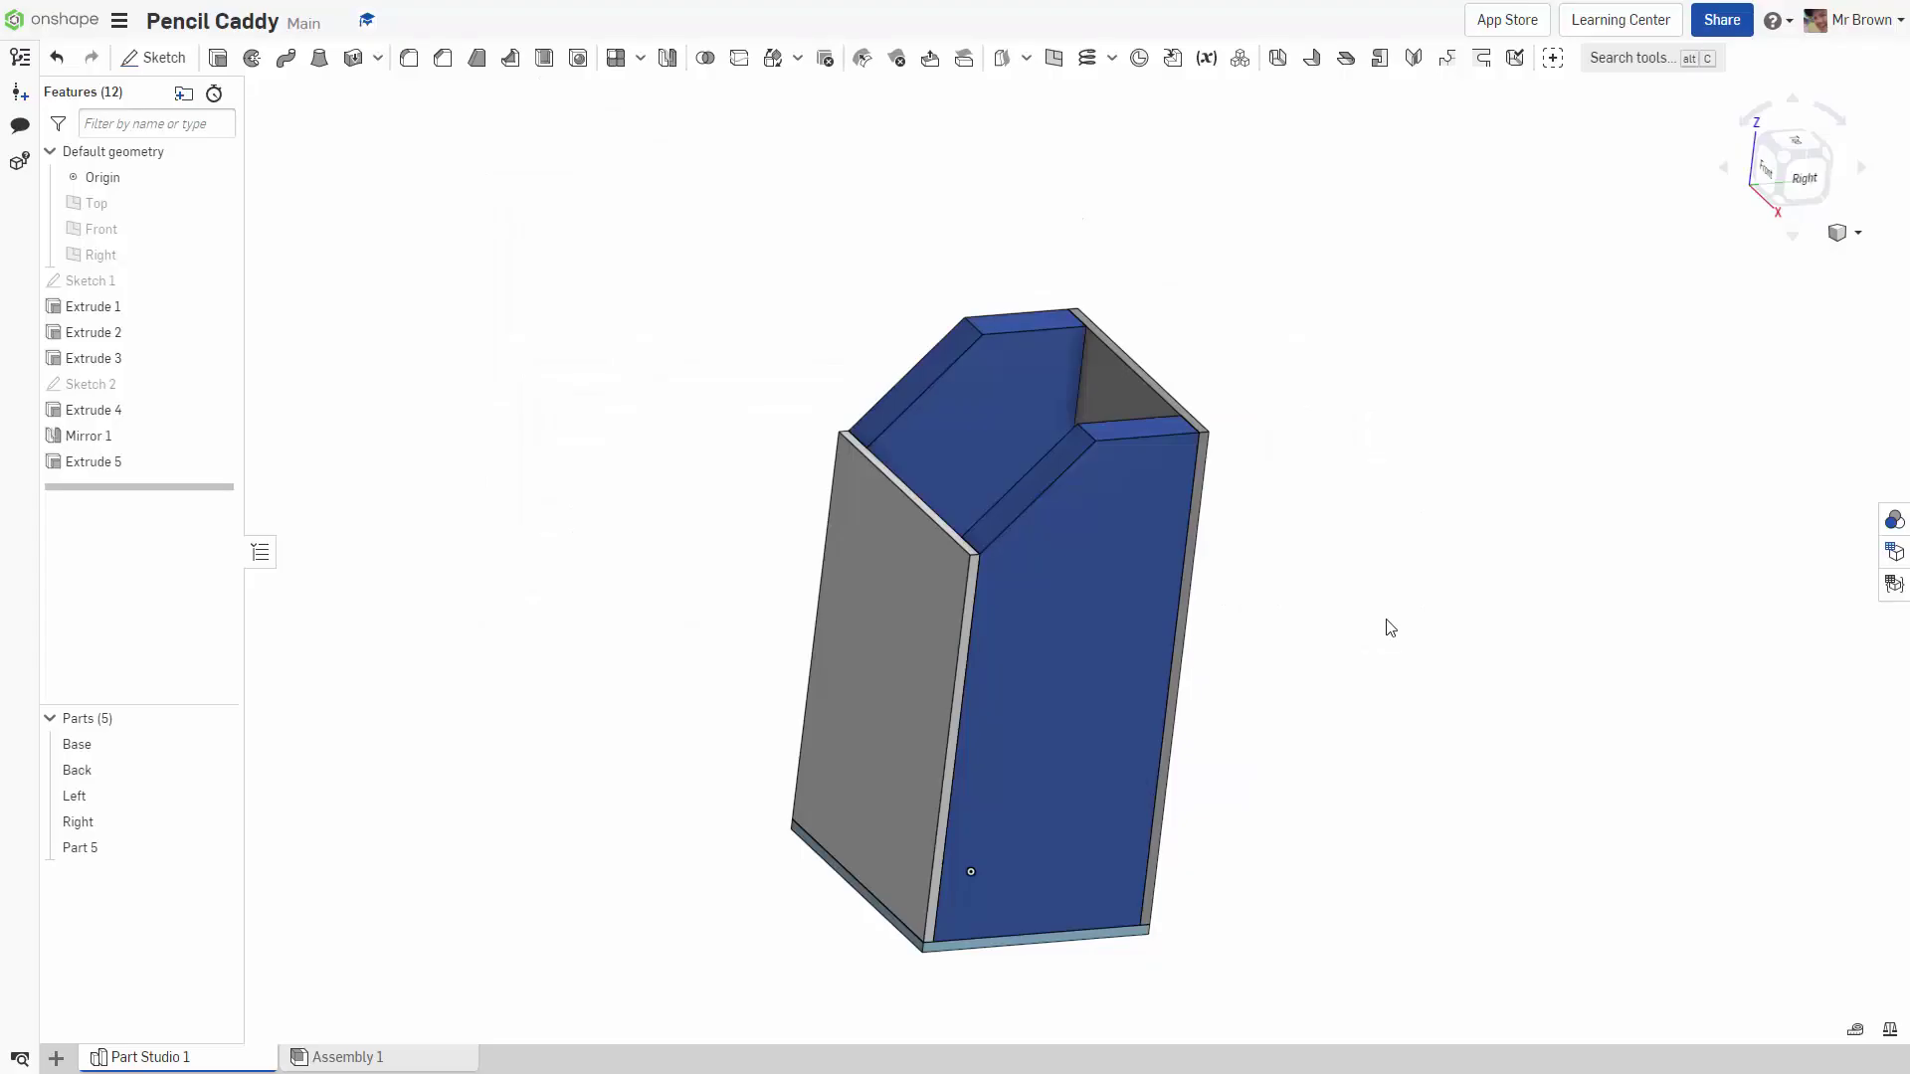